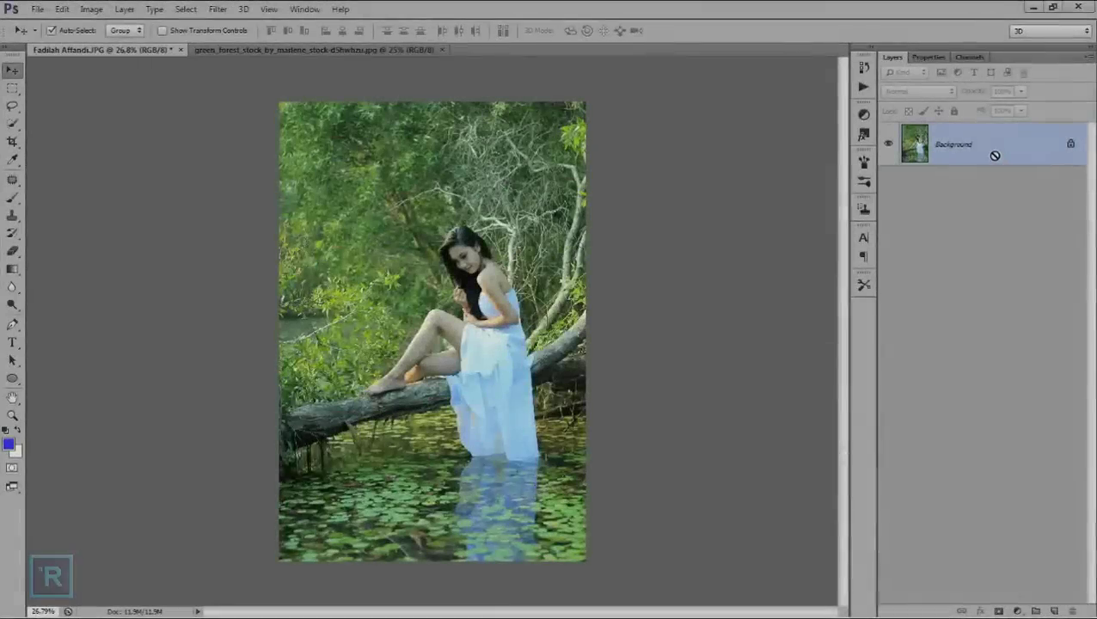
- Duplicate the photo to Layer 1 and trace a pen path around the model's hair, shoulders and leg
key(ctrl+j)
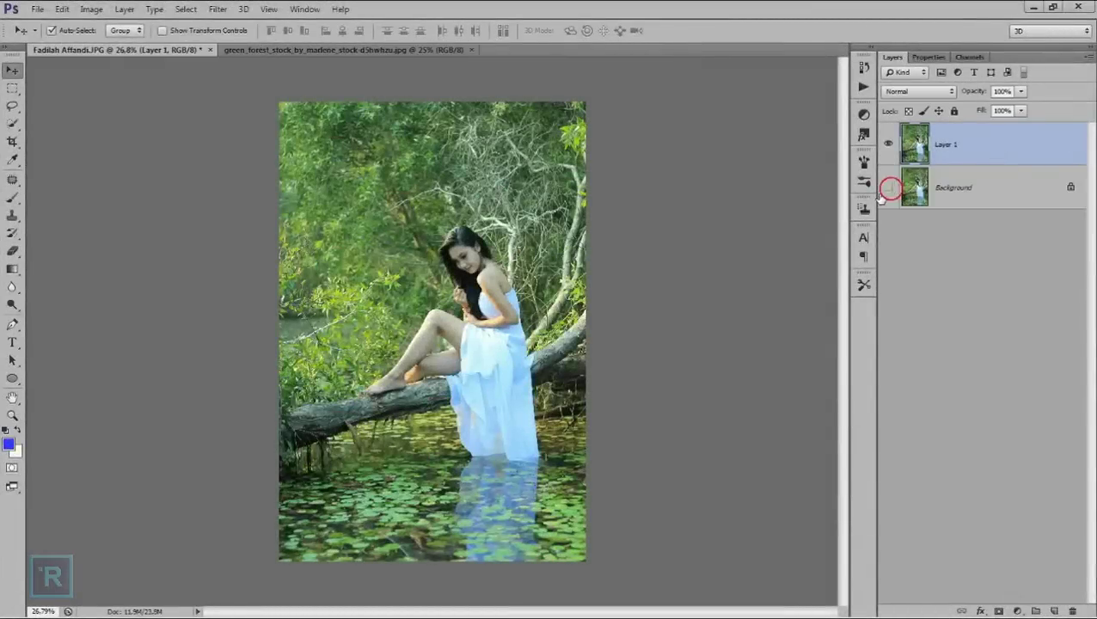
key(p)
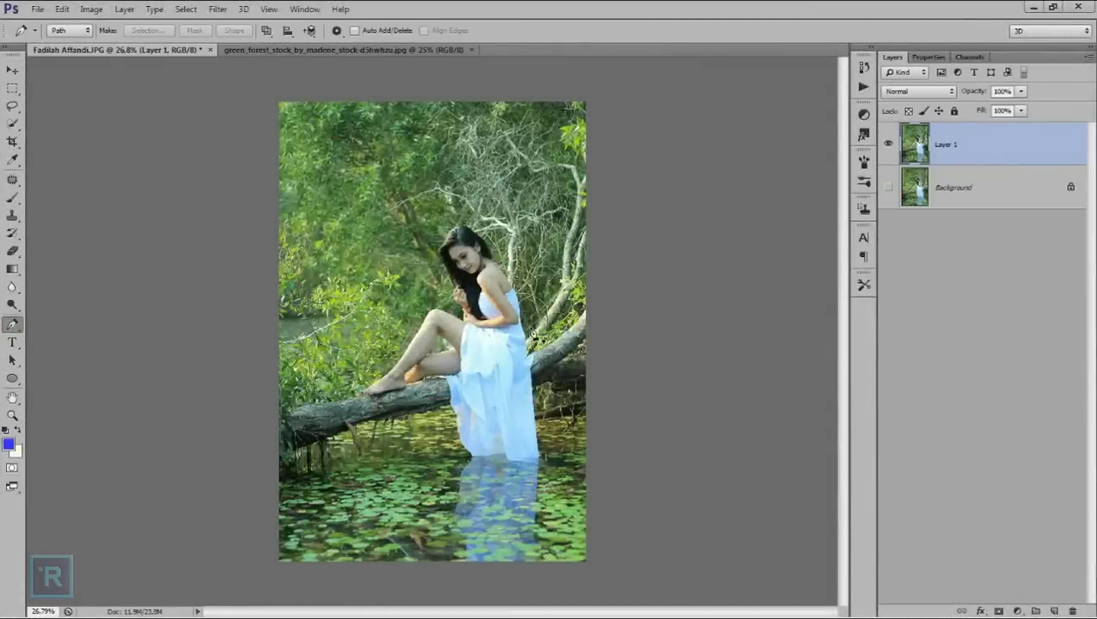
scroll(486, 258, up, 4)
scroll(485, 206, up, 2)
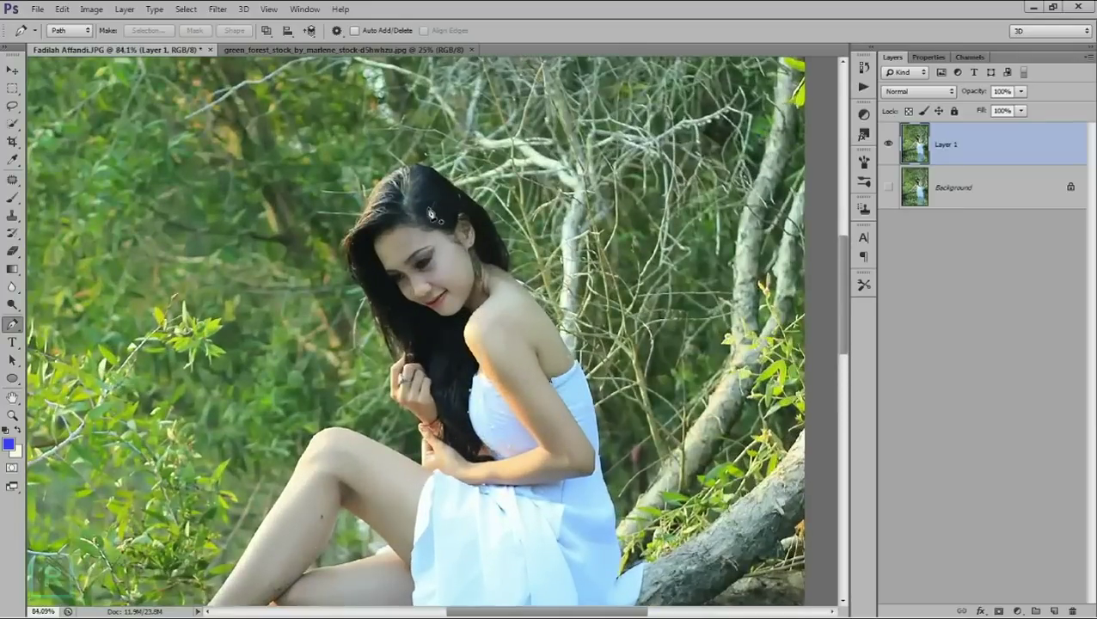
scroll(434, 216, up, 2)
click(421, 153)
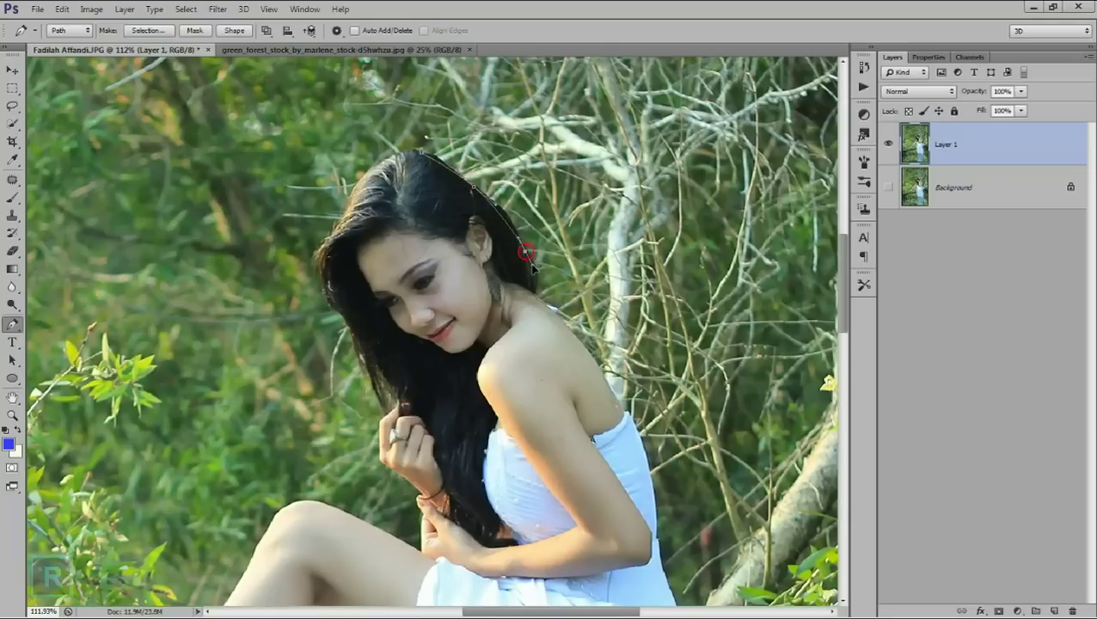
scroll(538, 301, down, 2)
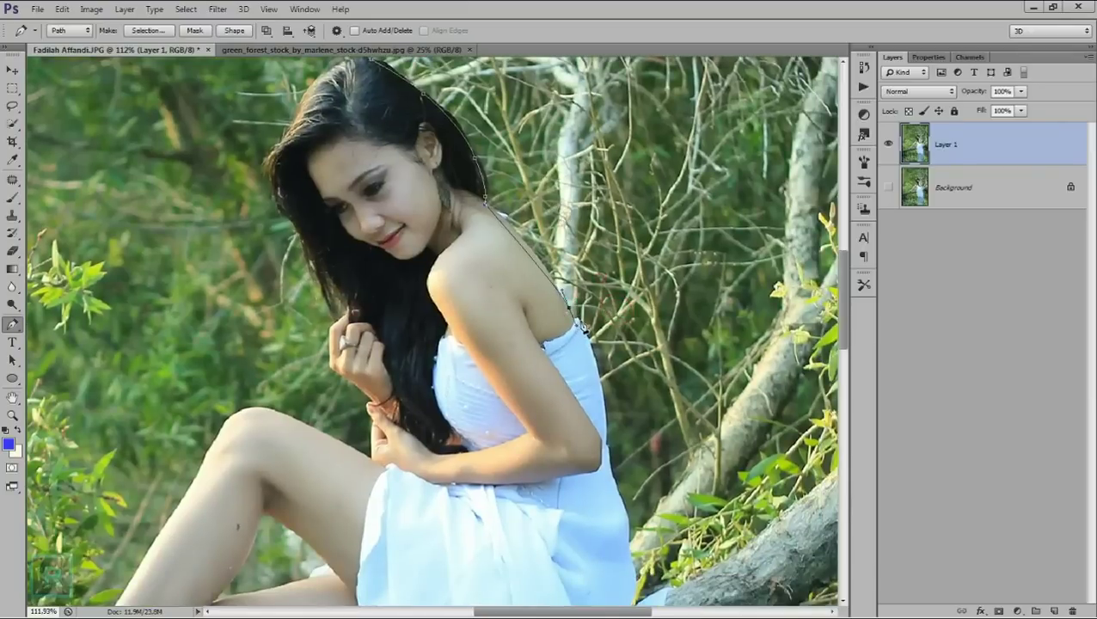
drag(551, 278, 574, 314)
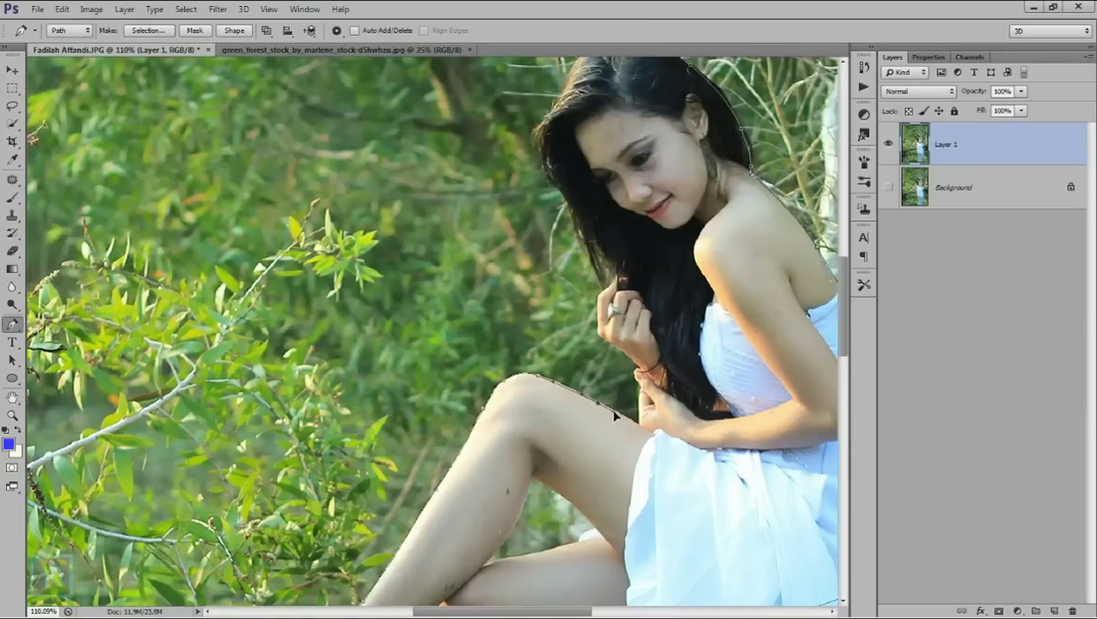
scroll(639, 398, up, 2)
scroll(640, 382, up, 1)
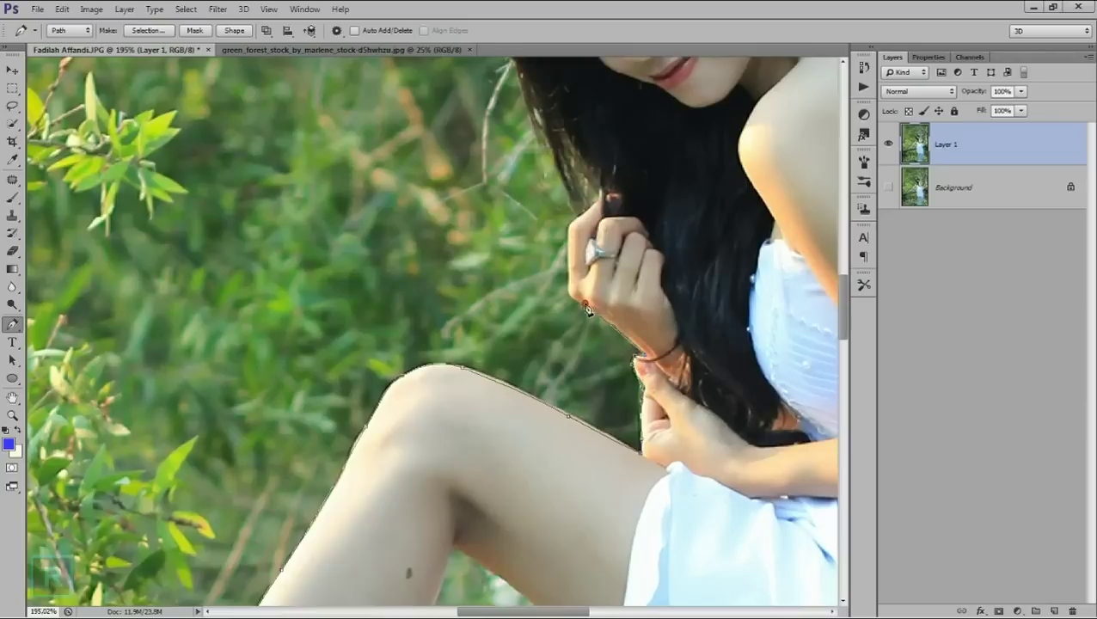
scroll(568, 254, down, 3)
scroll(569, 300, up, 2)
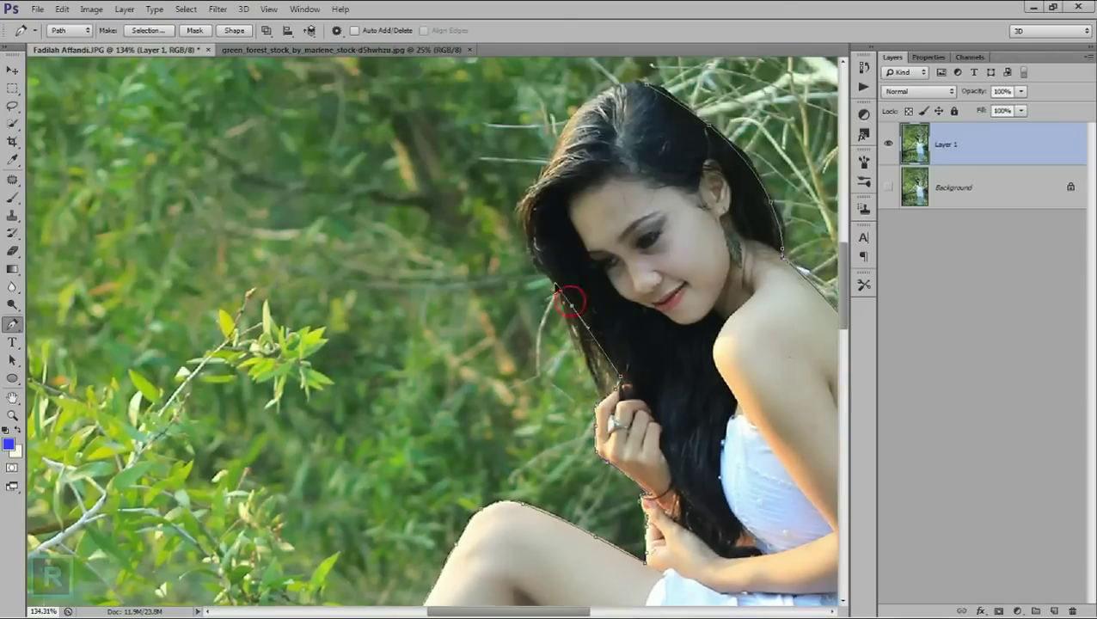
right_click(647, 87)
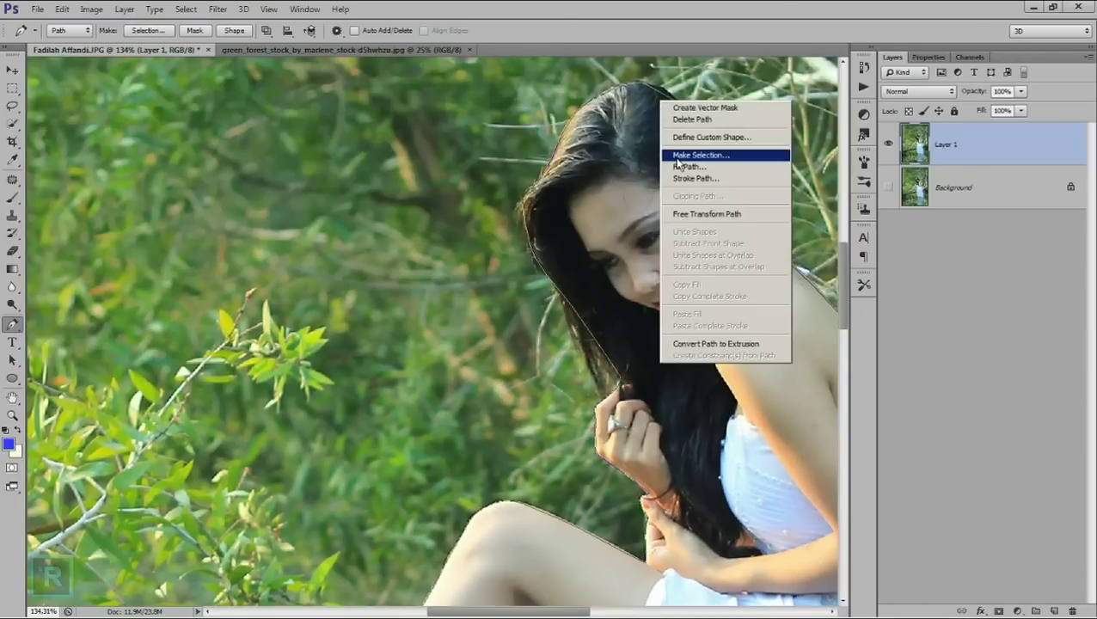
- Convert the traced pen path into a selection
click(678, 156)
click(606, 178)
scroll(606, 178, down, 3)
scroll(551, 301, down, 1)
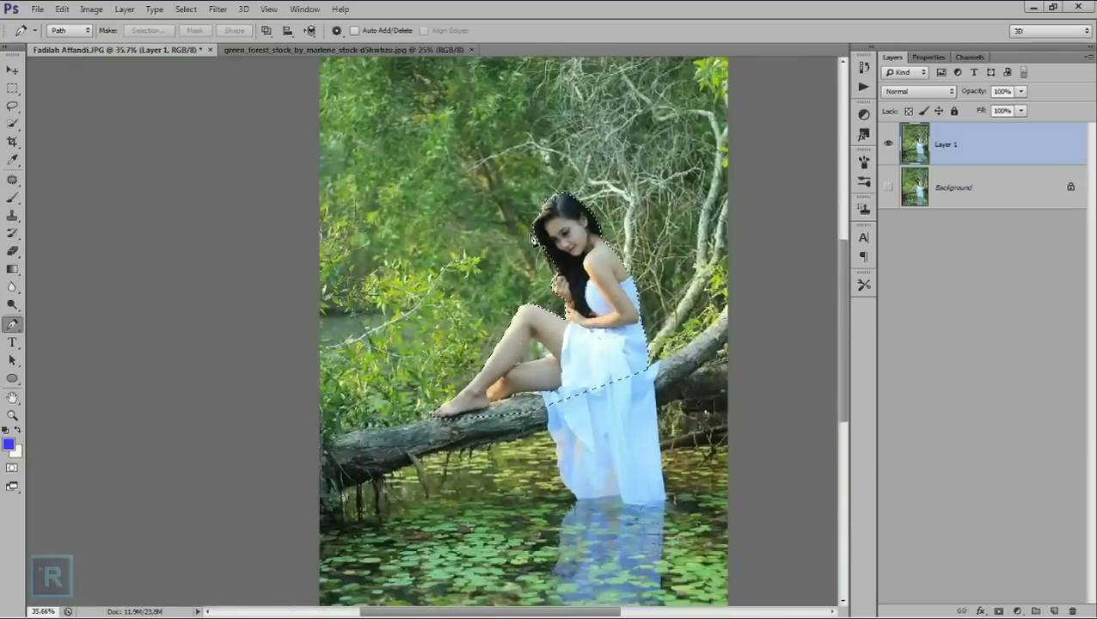
scroll(550, 301, up, 1)
- Save the selection as a channel named 'model', then deselect
click(12, 87)
right_click(514, 269)
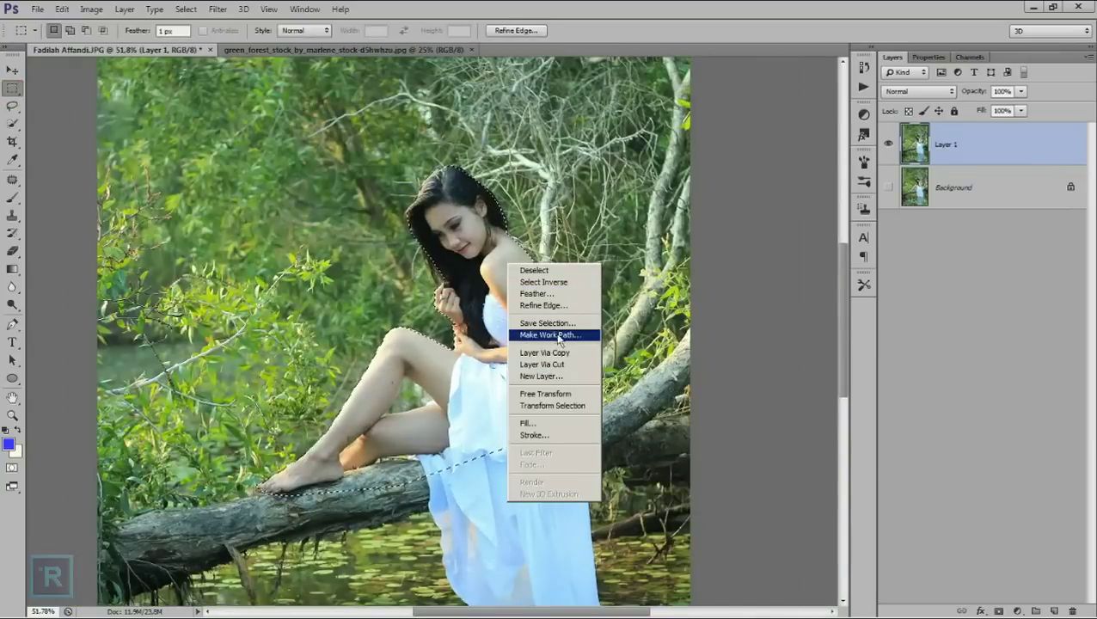
click(547, 322)
text(model)
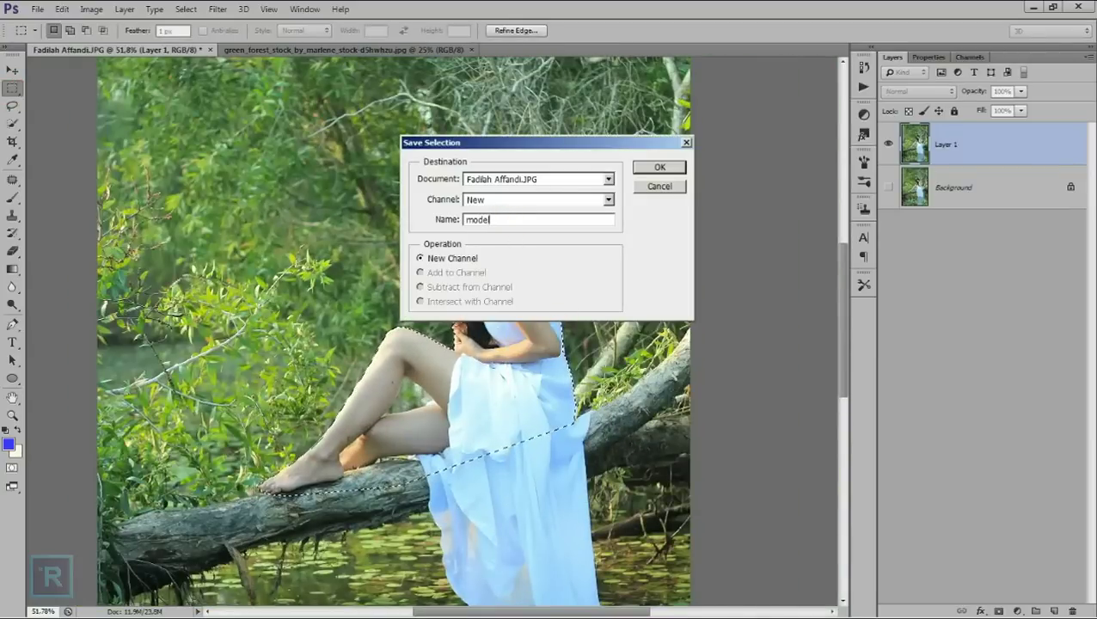
click(646, 170)
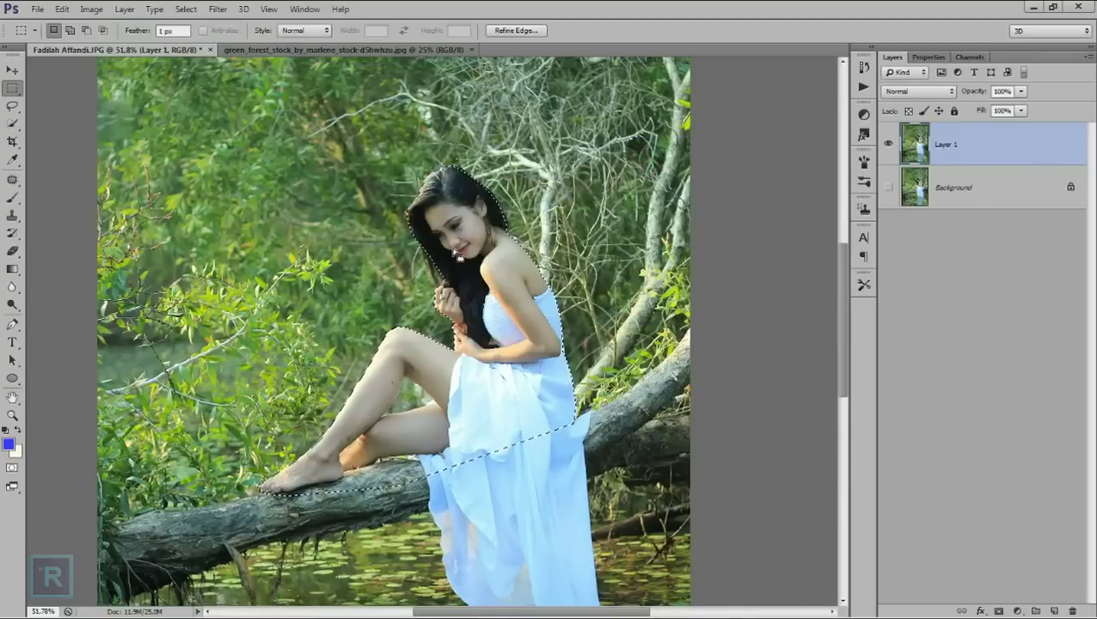
key(ctrl+d)
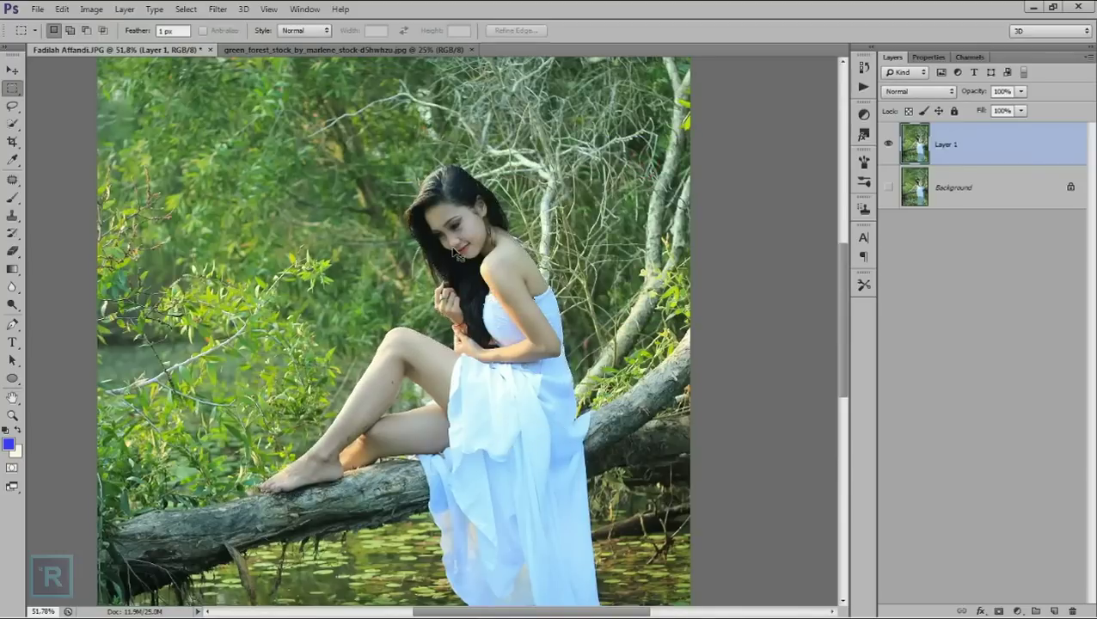
scroll(453, 248, down, 2)
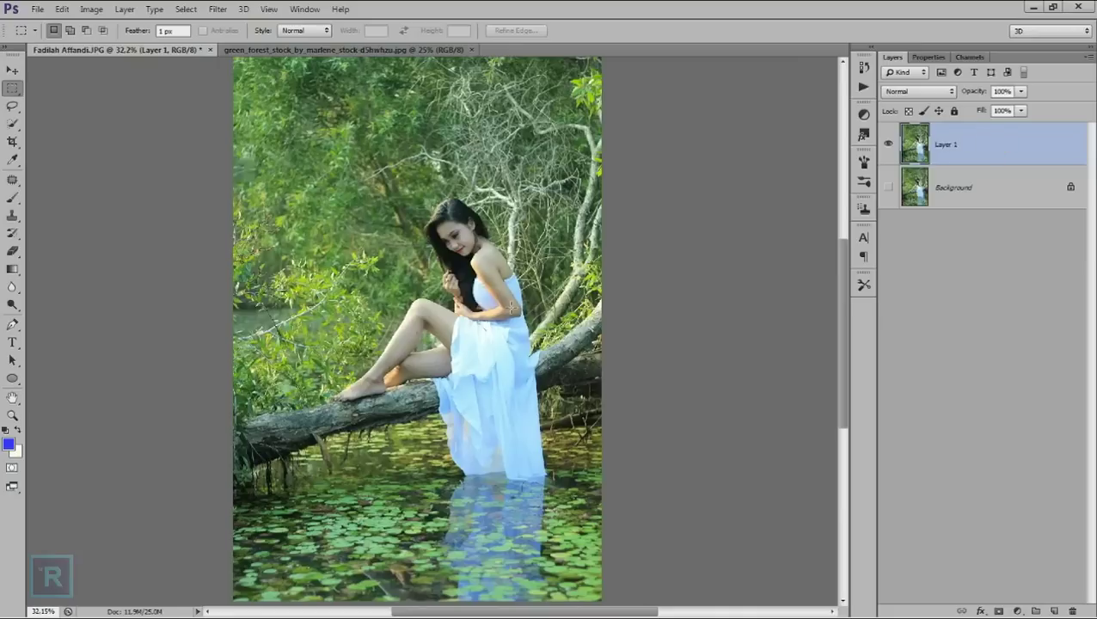
scroll(654, 371, down, 1)
mouse_move(980, 611)
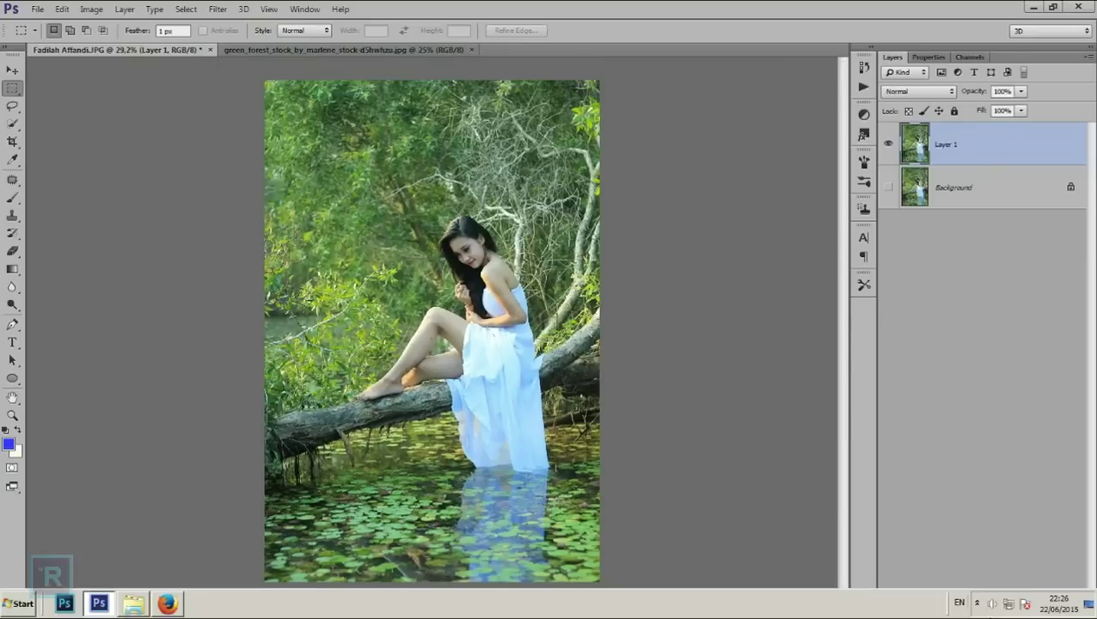
- Add a layer mask to Layer 1 and set a soft brush of about 400 px
click(998, 610)
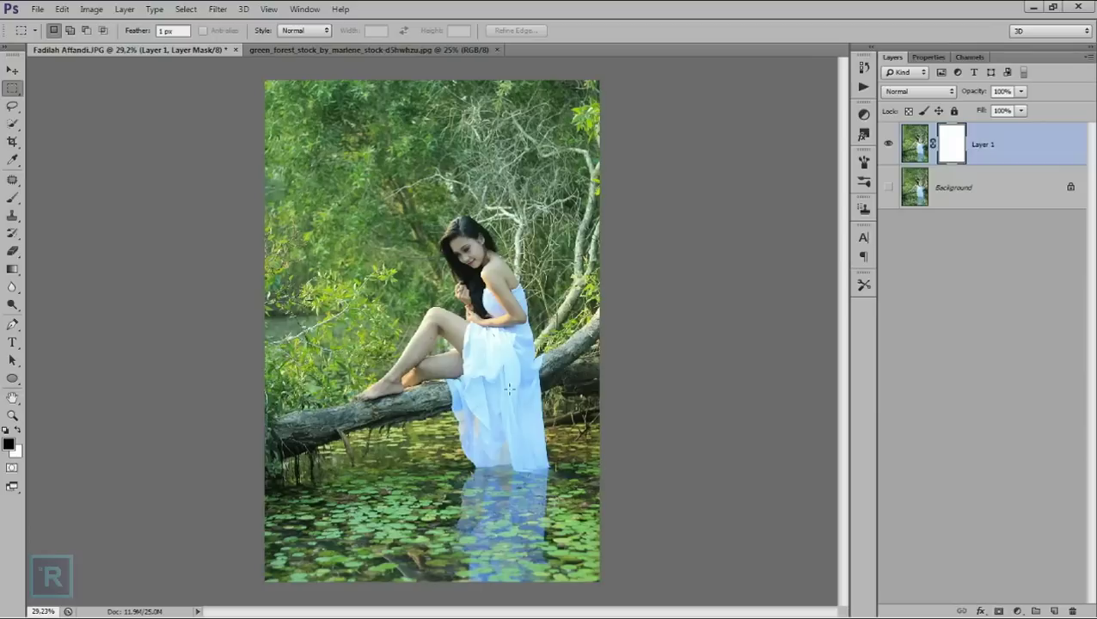
scroll(509, 390, up, 1)
click(12, 196)
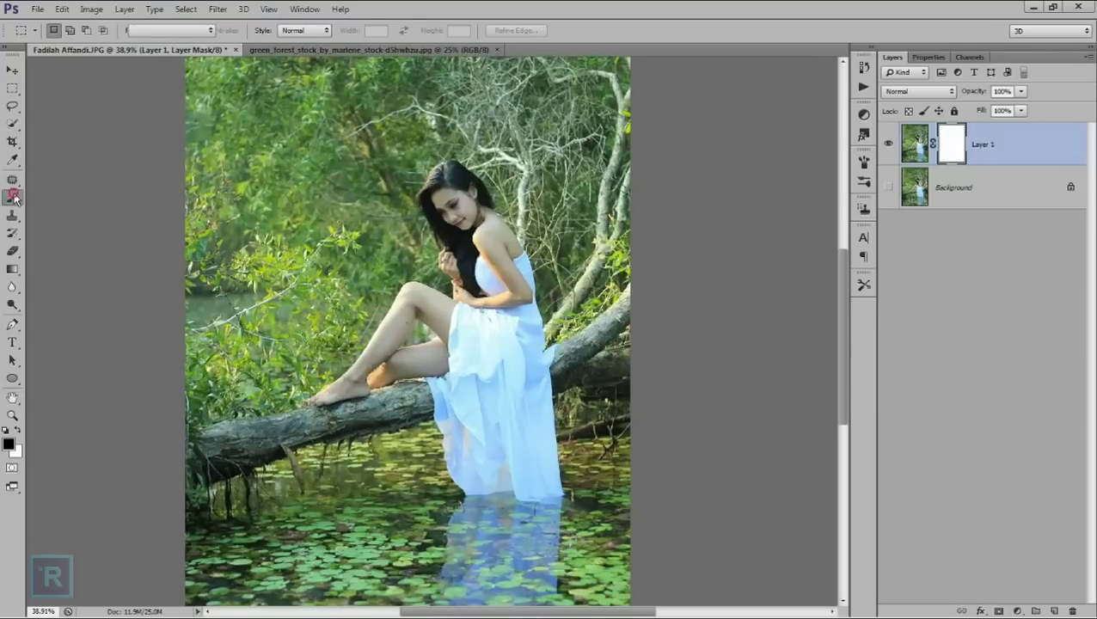
scroll(265, 244, down, 1)
scroll(265, 243, down, 1)
right_click(389, 207)
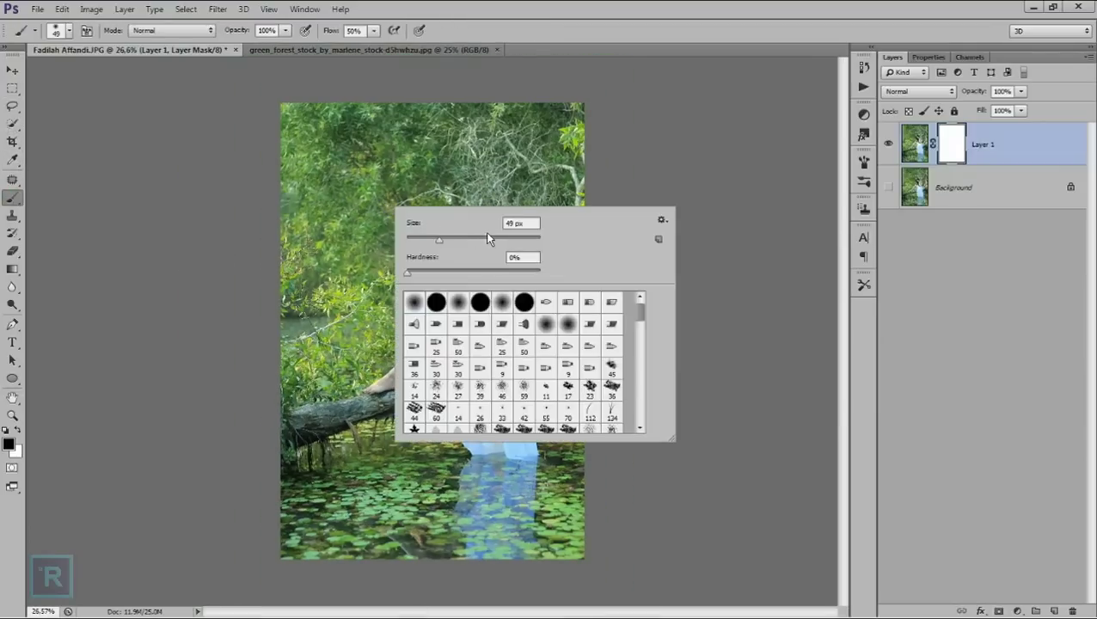
drag(507, 242, 519, 238)
key(Return)
- Paint black over the top of the photo to hide the trees and upper body
mouse_move(284, 137)
mouse_down()
mouse_move(279, 154)
mouse_move(589, 147)
mouse_move(257, 201)
mouse_move(602, 198)
mouse_move(476, 244)
mouse_move(250, 245)
mouse_move(353, 265)
mouse_move(516, 262)
mouse_move(583, 245)
mouse_move(481, 271)
mouse_move(353, 271)
mouse_move(249, 292)
mouse_move(412, 301)
mouse_move(249, 314)
mouse_move(354, 292)
mouse_move(423, 323)
mouse_move(525, 296)
mouse_move(533, 305)
mouse_move(459, 325)
mouse_move(265, 318)
mouse_move(370, 327)
mouse_move(478, 303)
mouse_move(543, 257)
mouse_up()
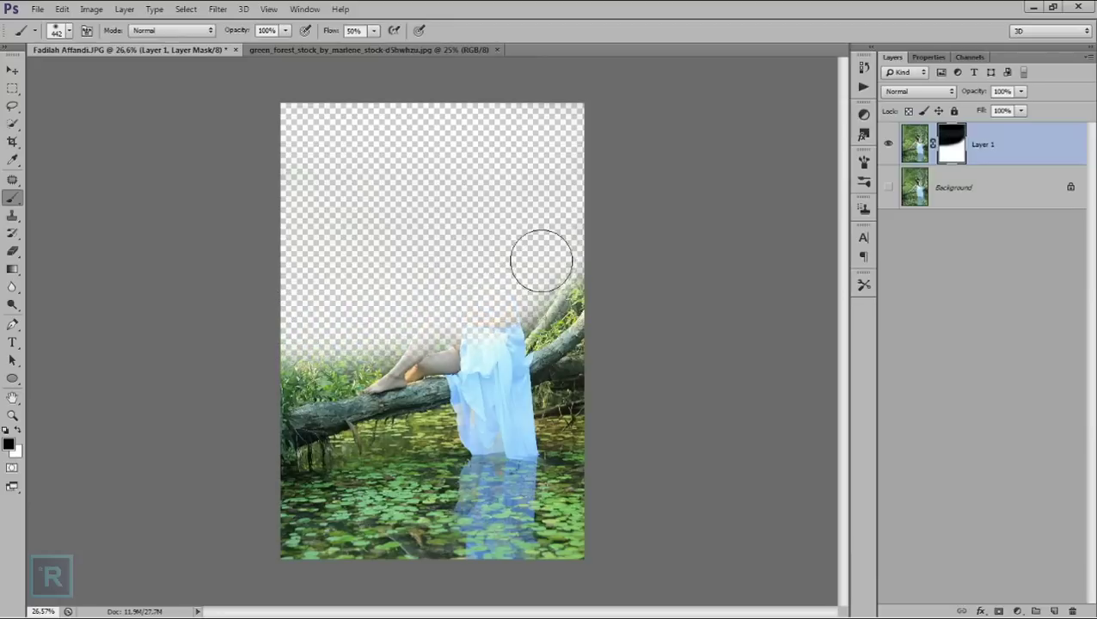
scroll(477, 282, up, 2)
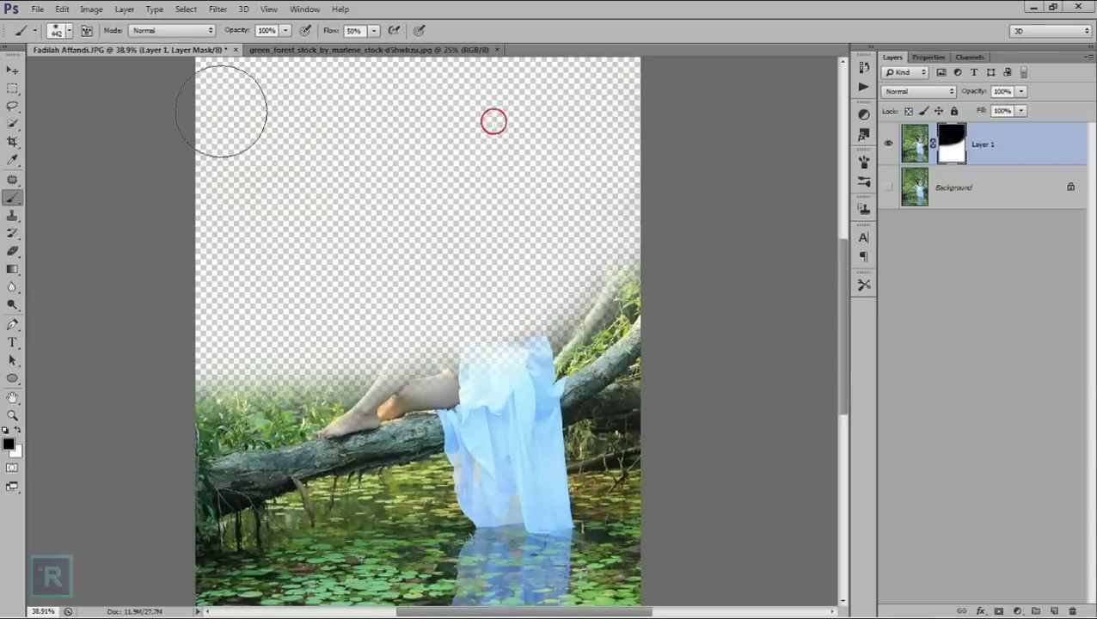
scroll(326, 201, down, 1)
scroll(325, 201, down, 1)
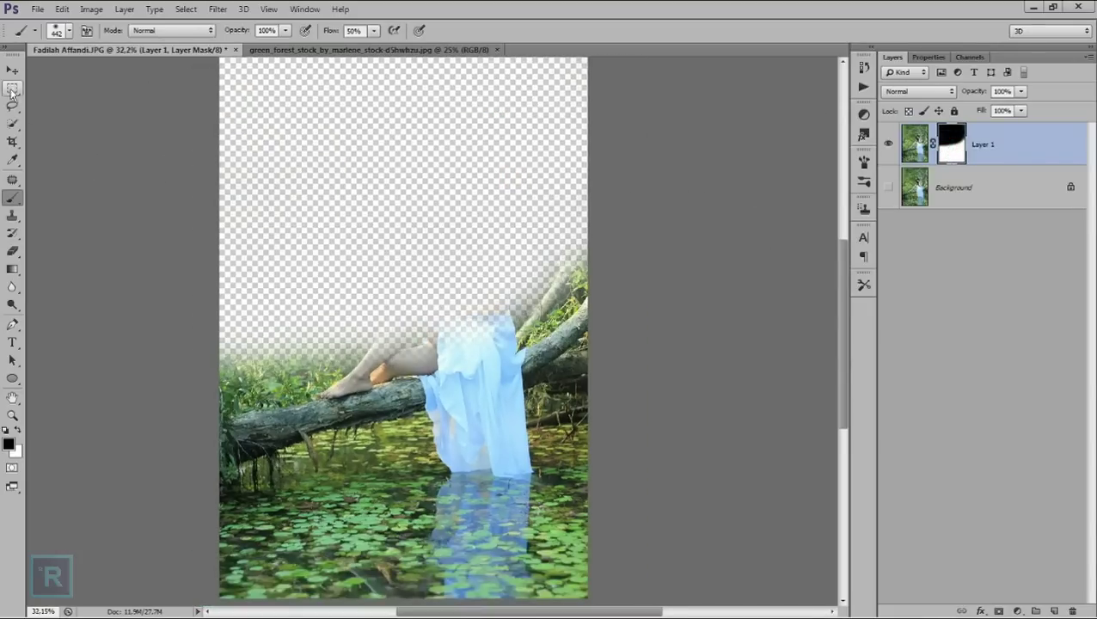
- Load the saved 'model' channel as a selection
key(m)
right_click(331, 208)
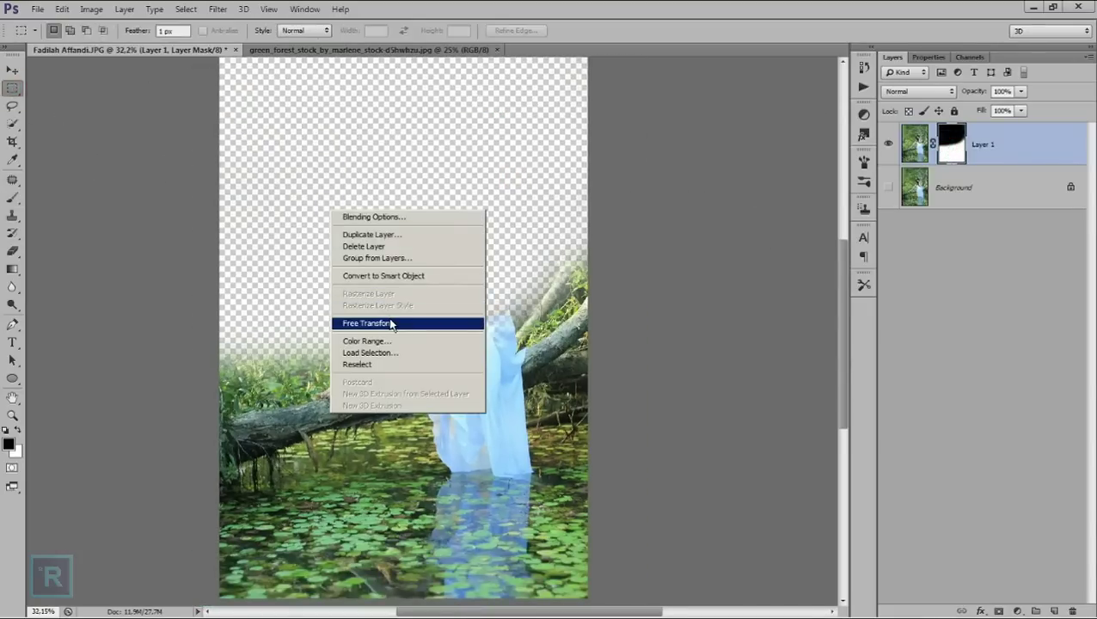
click(394, 354)
click(507, 199)
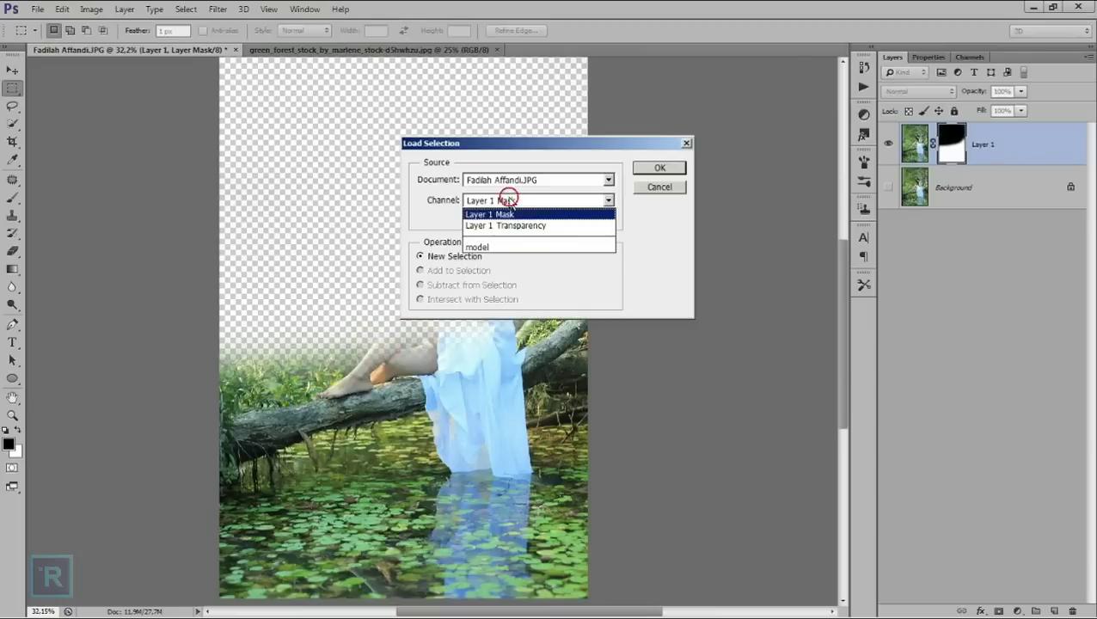
click(527, 247)
click(657, 168)
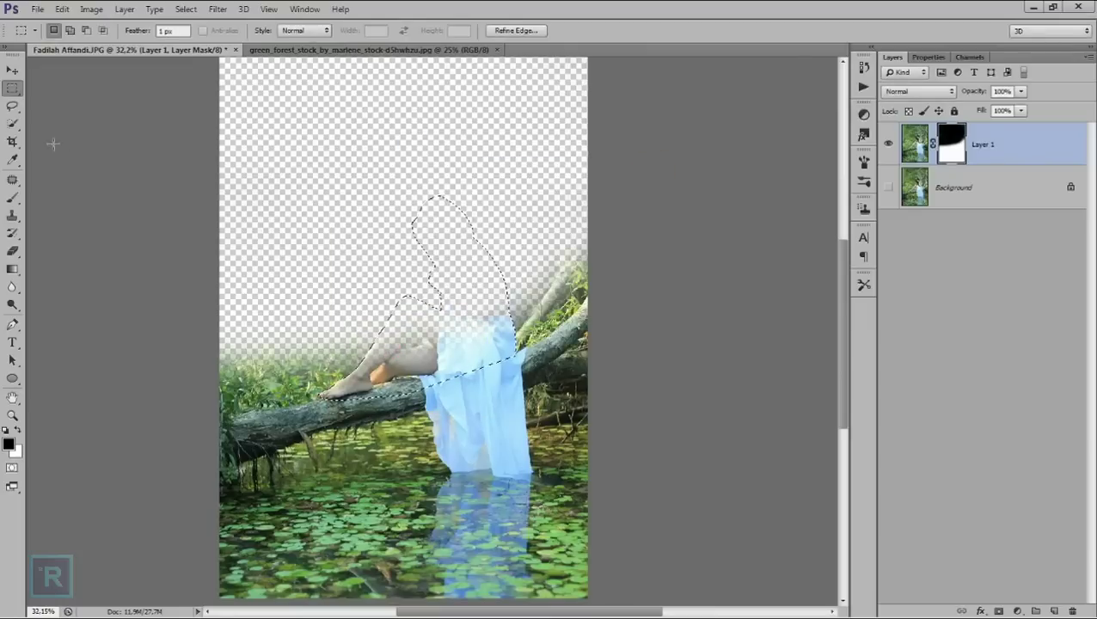
- Paint white inside the selection to restore the model's upper body on the mask
click(12, 197)
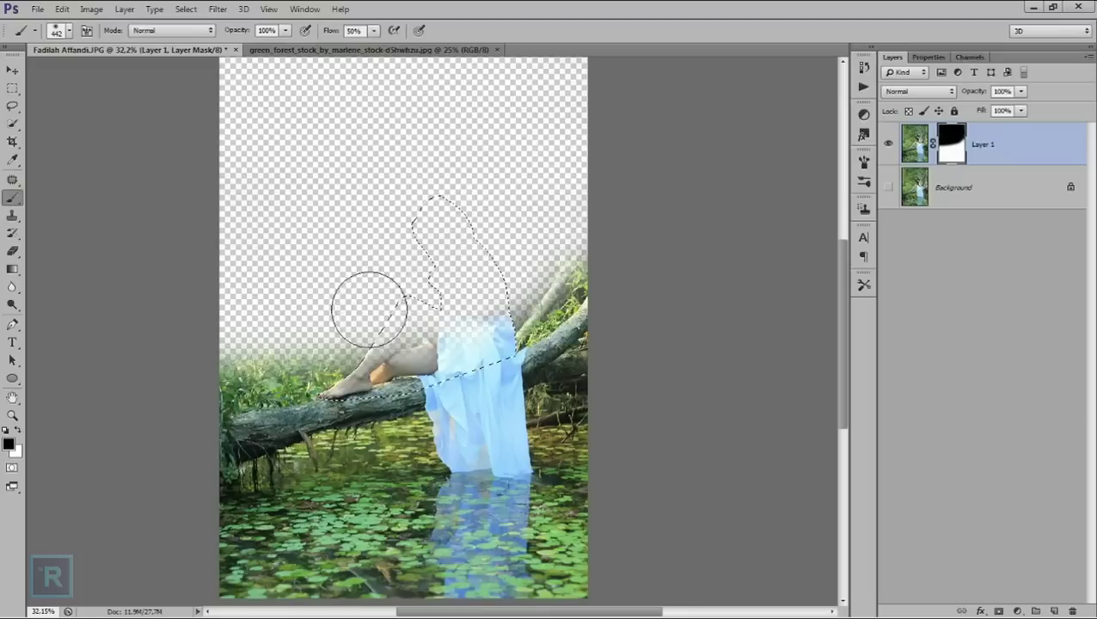
click(18, 429)
mouse_move(378, 361)
mouse_down()
mouse_move(394, 338)
mouse_move(479, 303)
mouse_move(451, 330)
mouse_move(465, 309)
mouse_move(454, 362)
mouse_up()
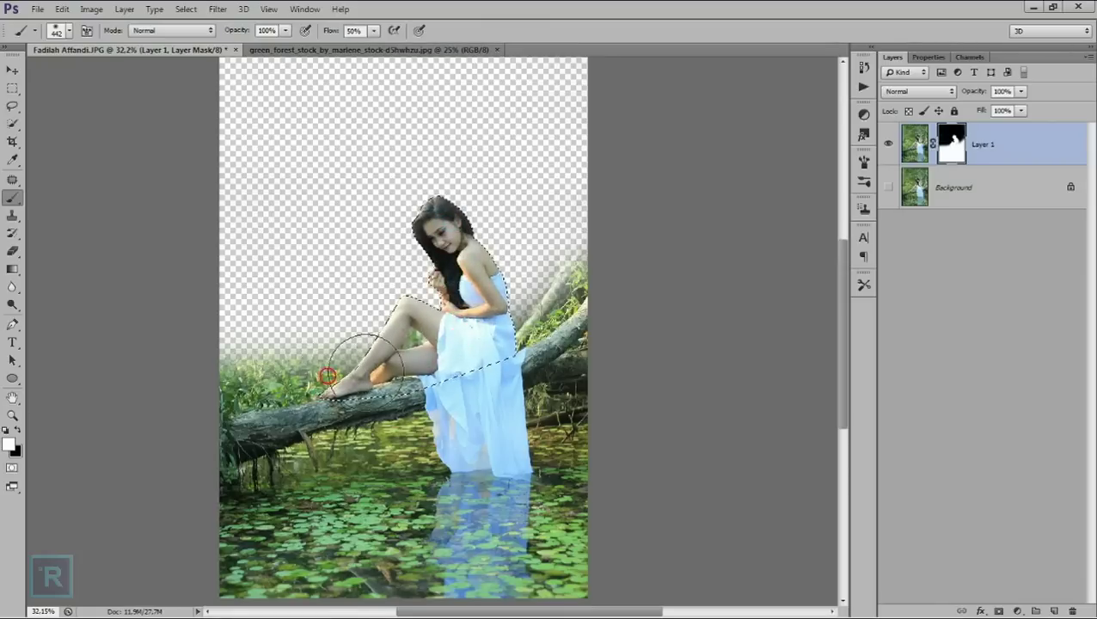
scroll(453, 343, up, 2)
- Drag the green forest photo into the model document above the Background layer
scroll(429, 346, up, 2)
scroll(434, 349, down, 1)
scroll(434, 346, down, 1)
scroll(439, 344, down, 1)
scroll(418, 344, down, 1)
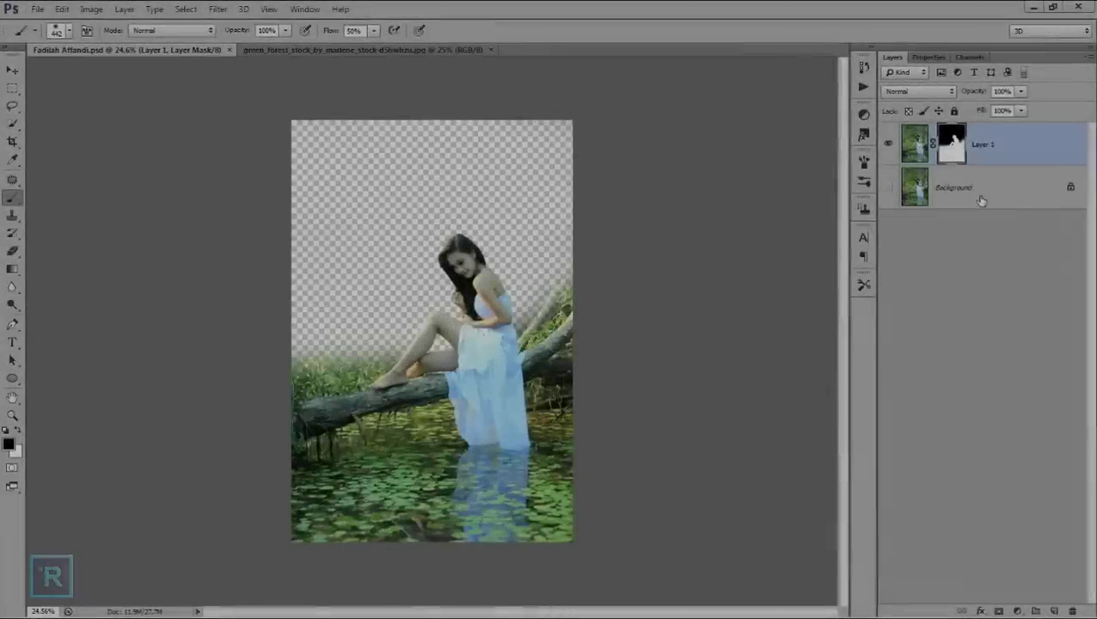
click(980, 197)
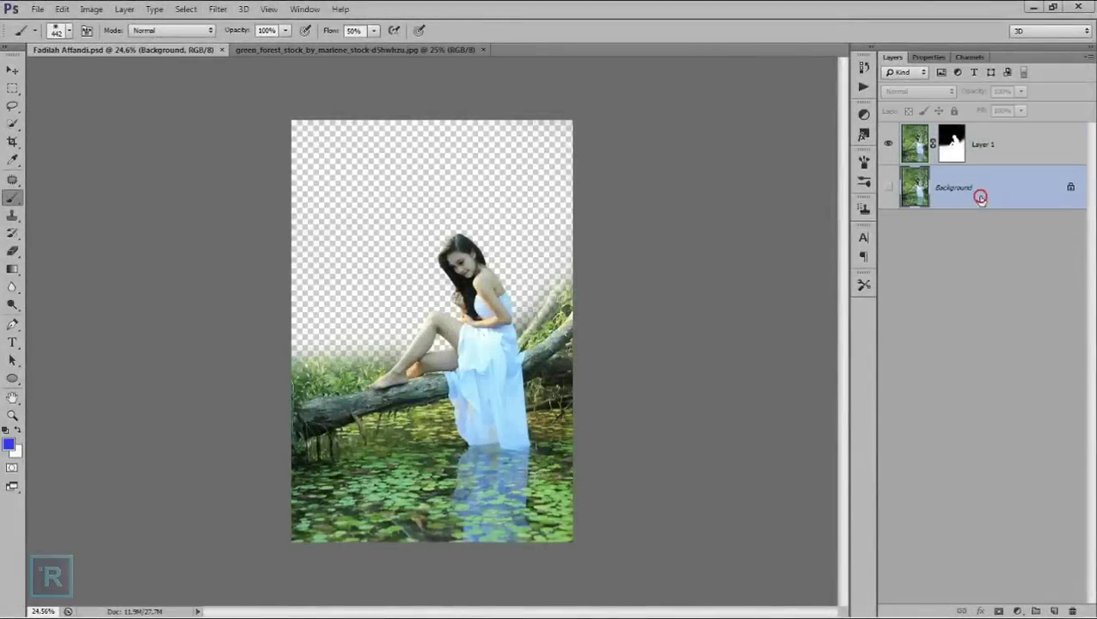
click(12, 70)
click(307, 50)
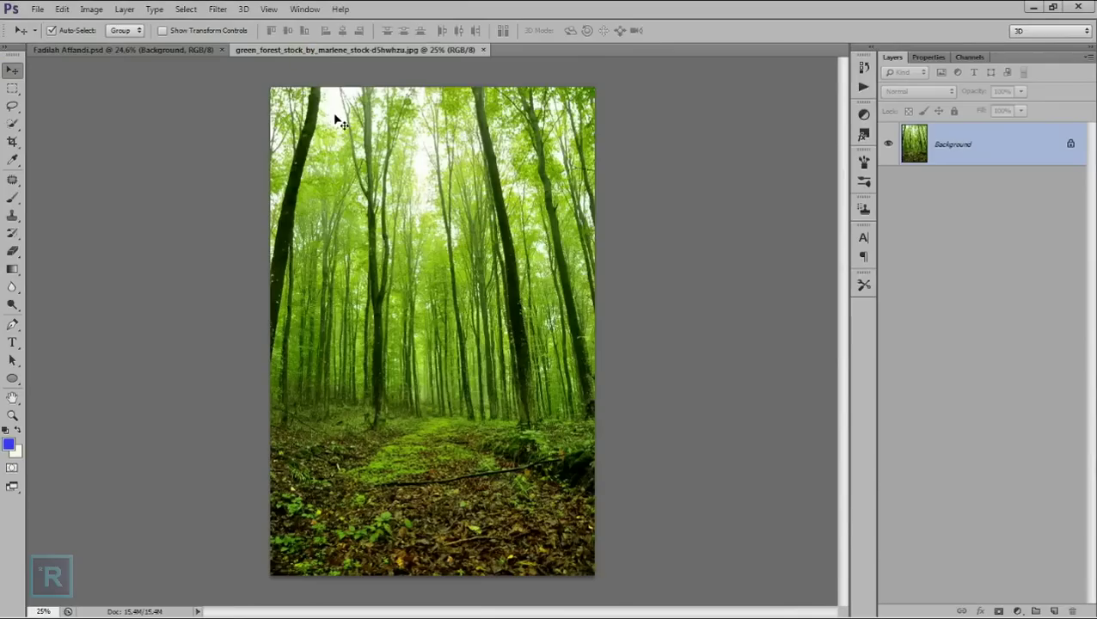
drag(161, 49, 391, 166)
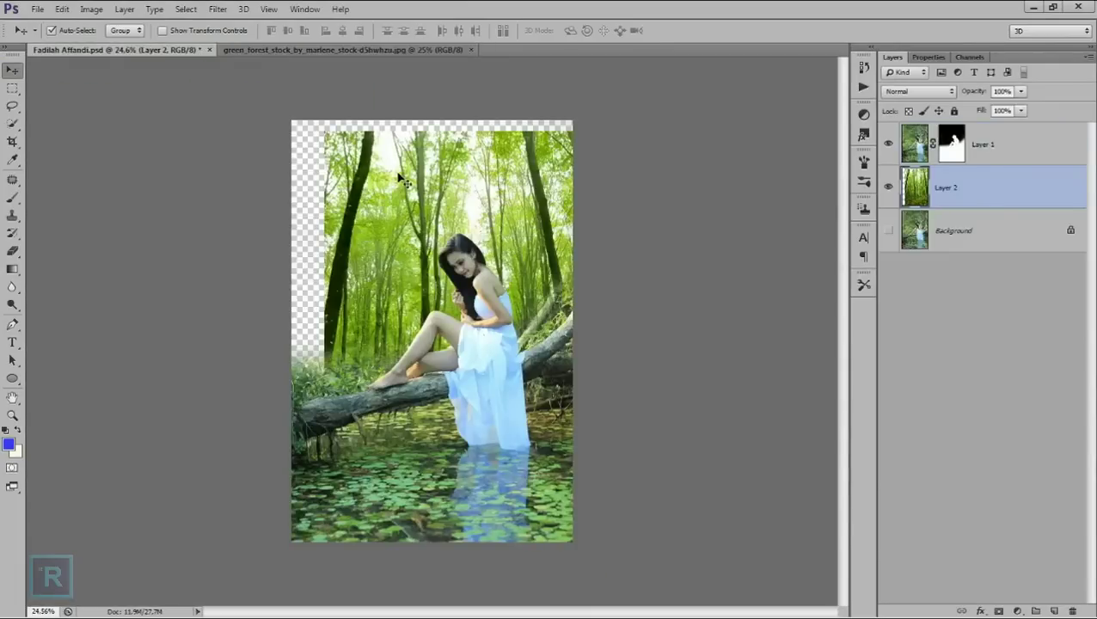
- Flip the forest layer horizontally and stretch it to cover the canvas behind the model
key(ctrl+t)
key(ctrl+minus)
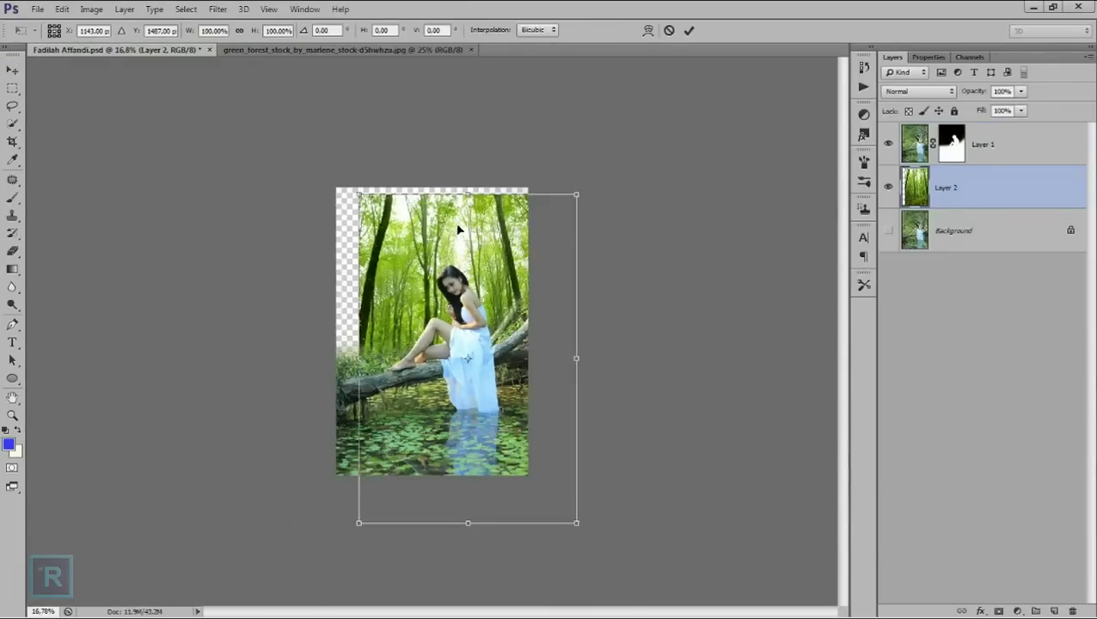
mouse_move(514, 421)
mouse_down()
mouse_move(476, 325)
mouse_move(478, 343)
mouse_up()
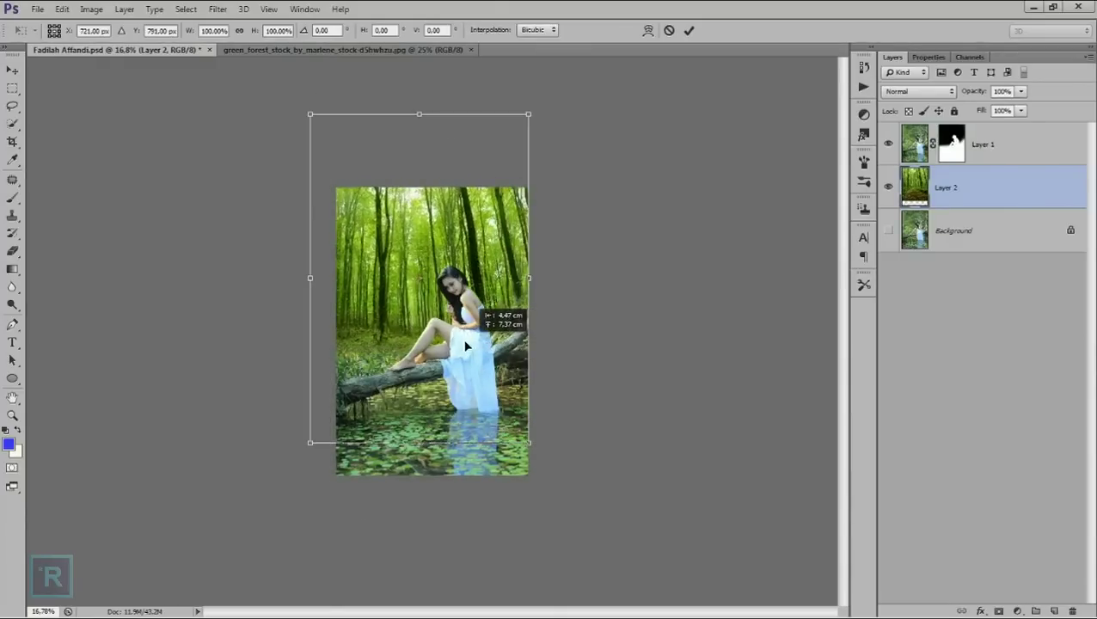
right_click(441, 290)
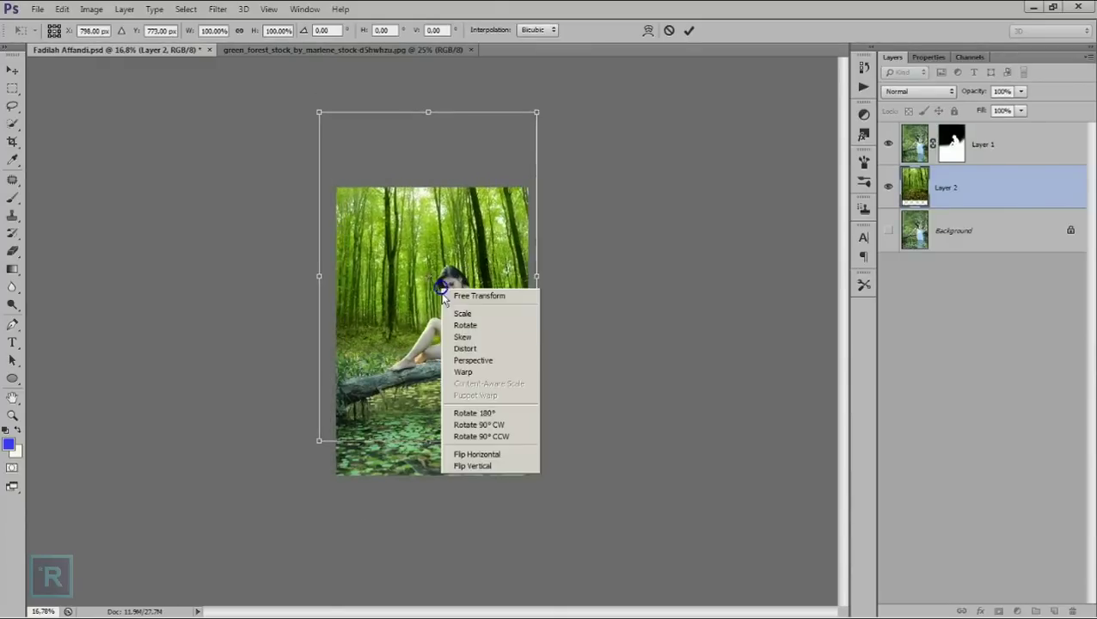
click(482, 454)
drag(421, 241, 416, 252)
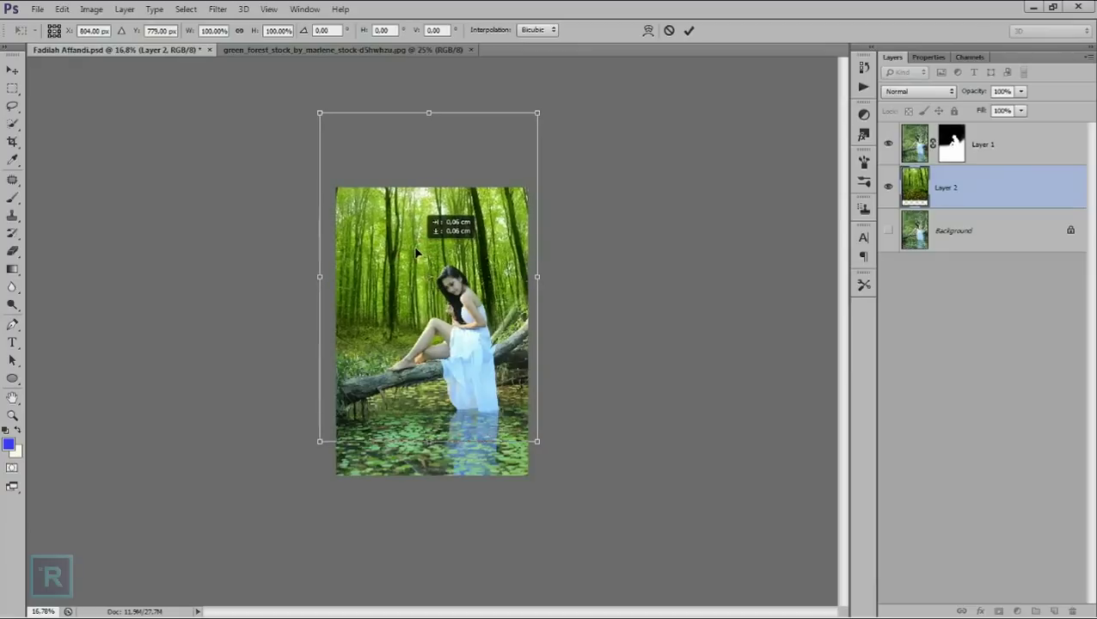
drag(431, 110, 430, 117)
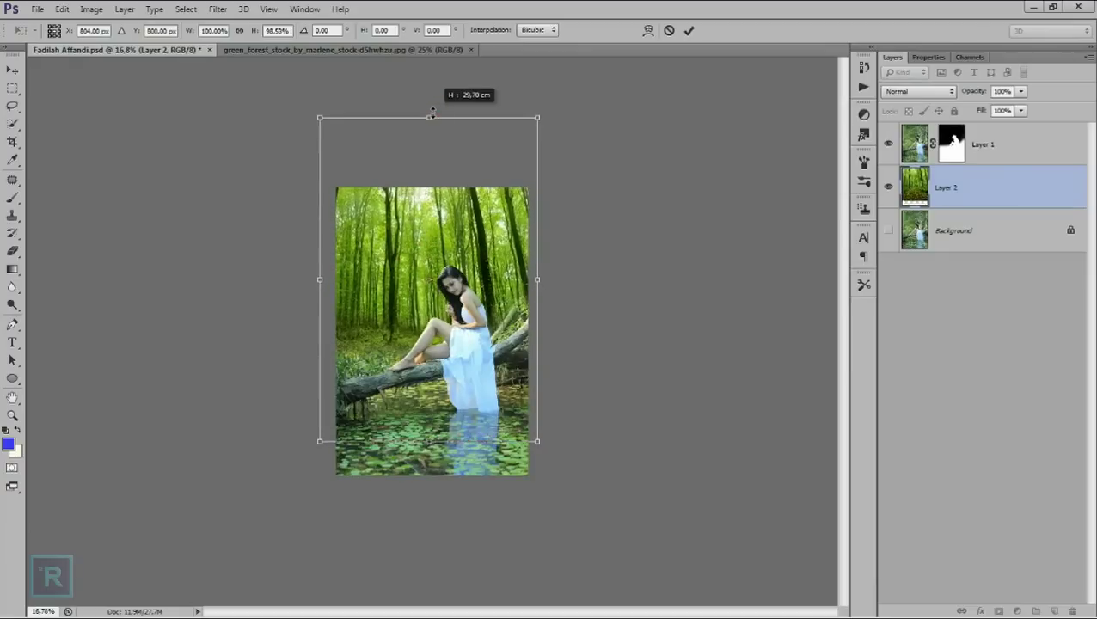
drag(319, 280, 301, 281)
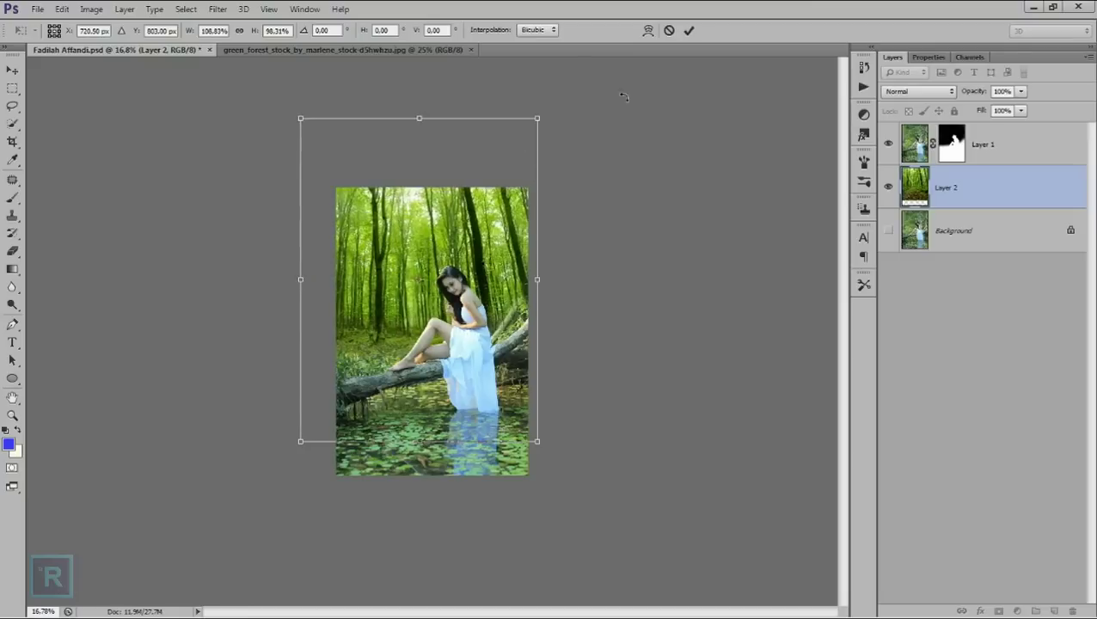
click(689, 32)
scroll(427, 330, up, 2)
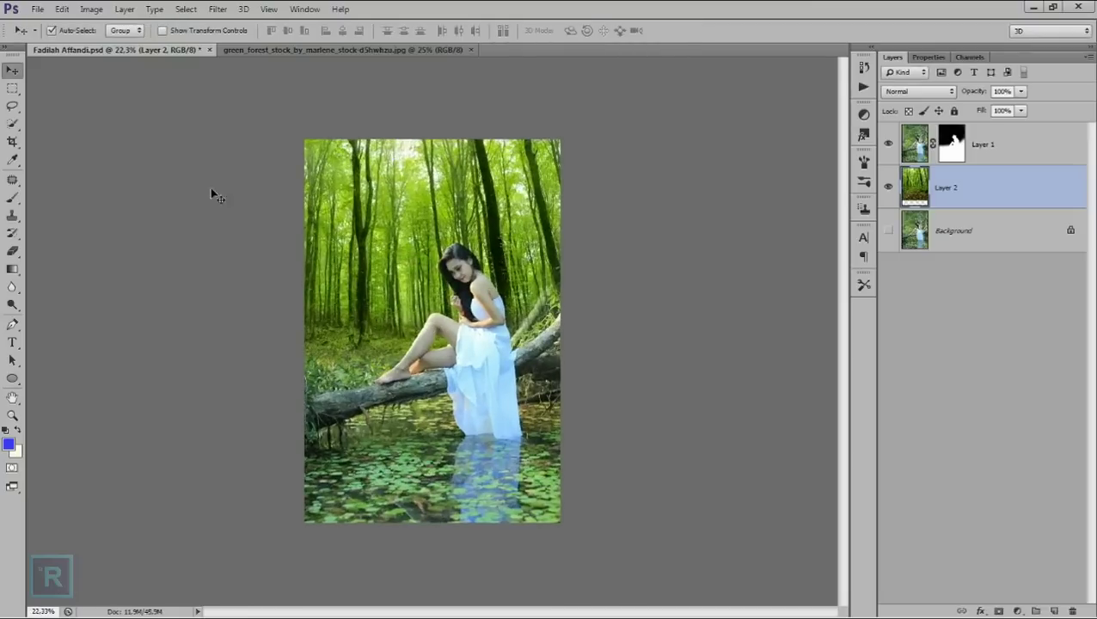
- Duplicate the forest layer and give the copy a 29 px Field Blur with 11% bokeh colour
key(ctrl+j)
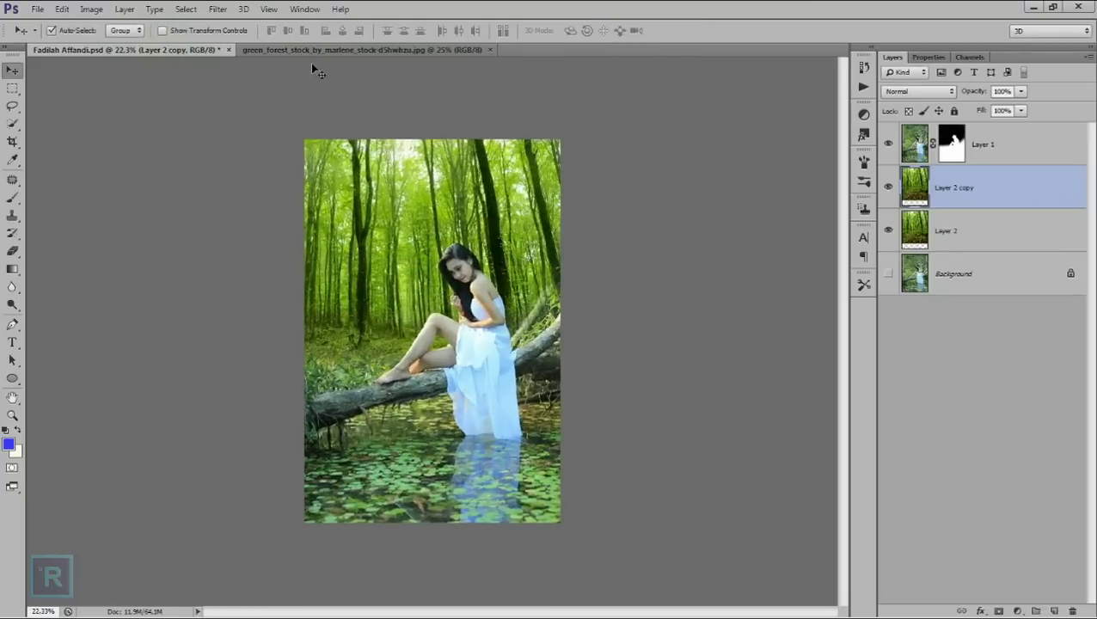
click(217, 9)
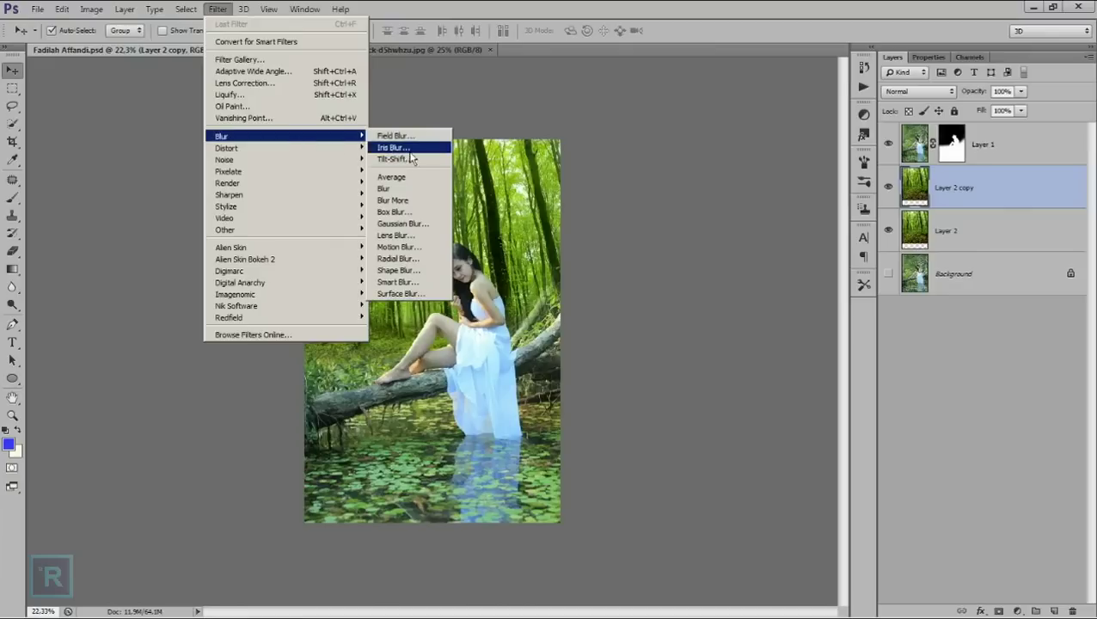
click(426, 136)
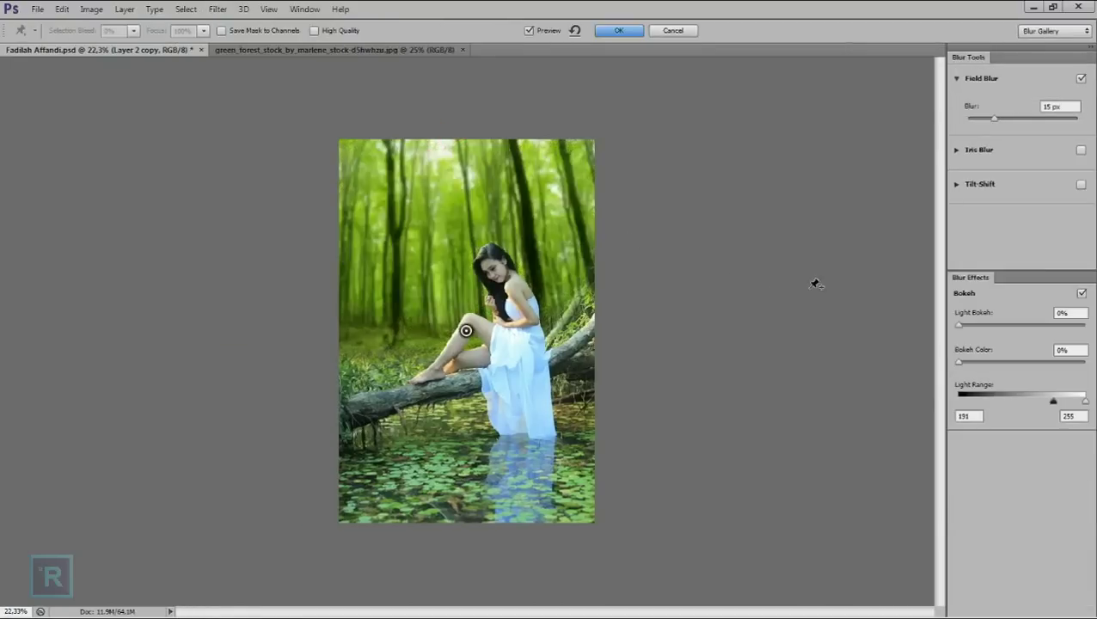
drag(959, 362, 972, 362)
drag(995, 119, 1009, 121)
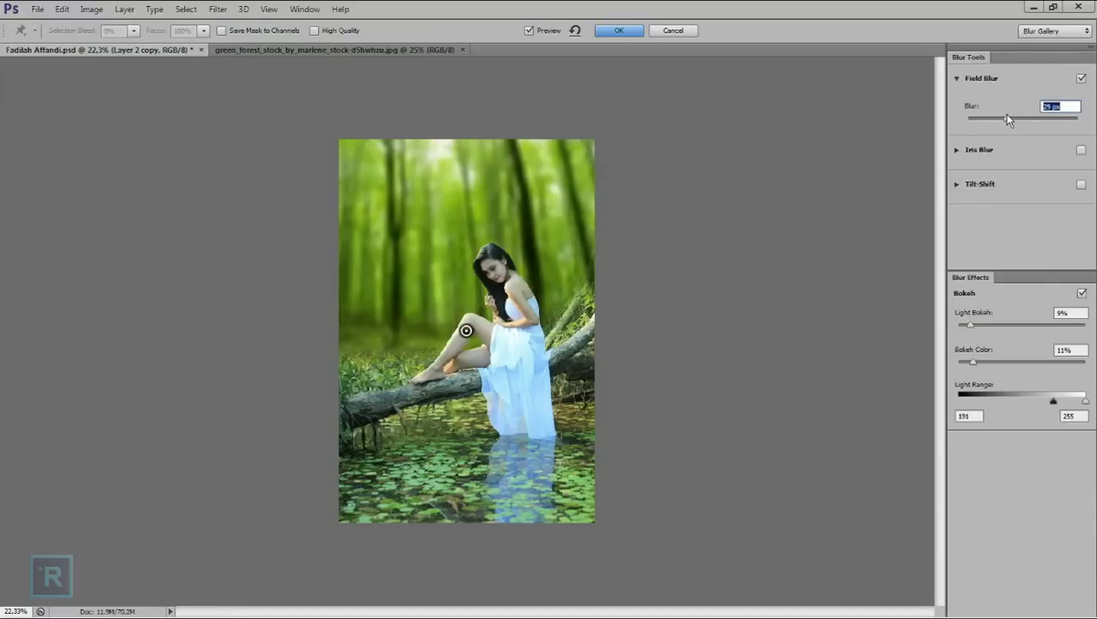
drag(1009, 121, 1010, 120)
click(612, 31)
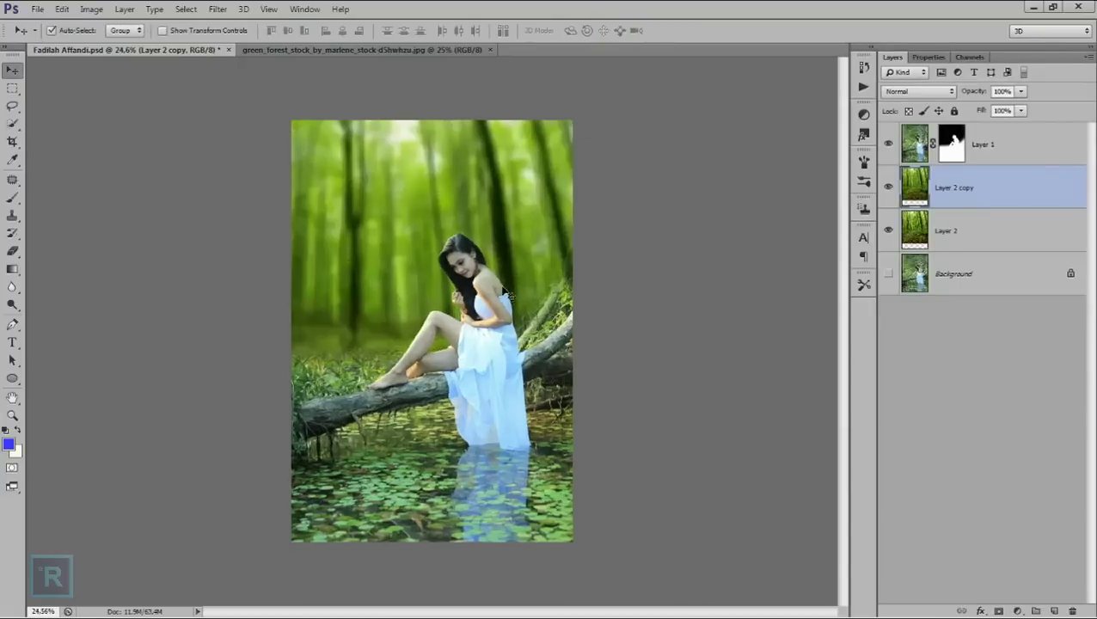
- Shift the blurred forest copy slightly to the right
scroll(447, 284, up, 3)
scroll(507, 309, down, 1)
key(ctrl+t)
drag(488, 255, 500, 256)
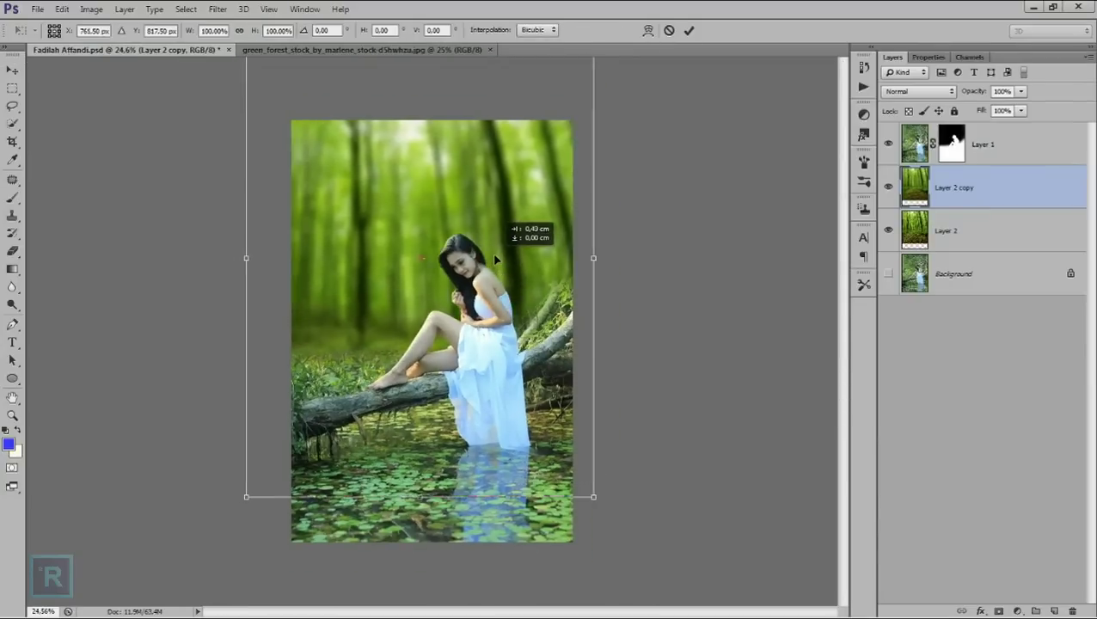
key(Return)
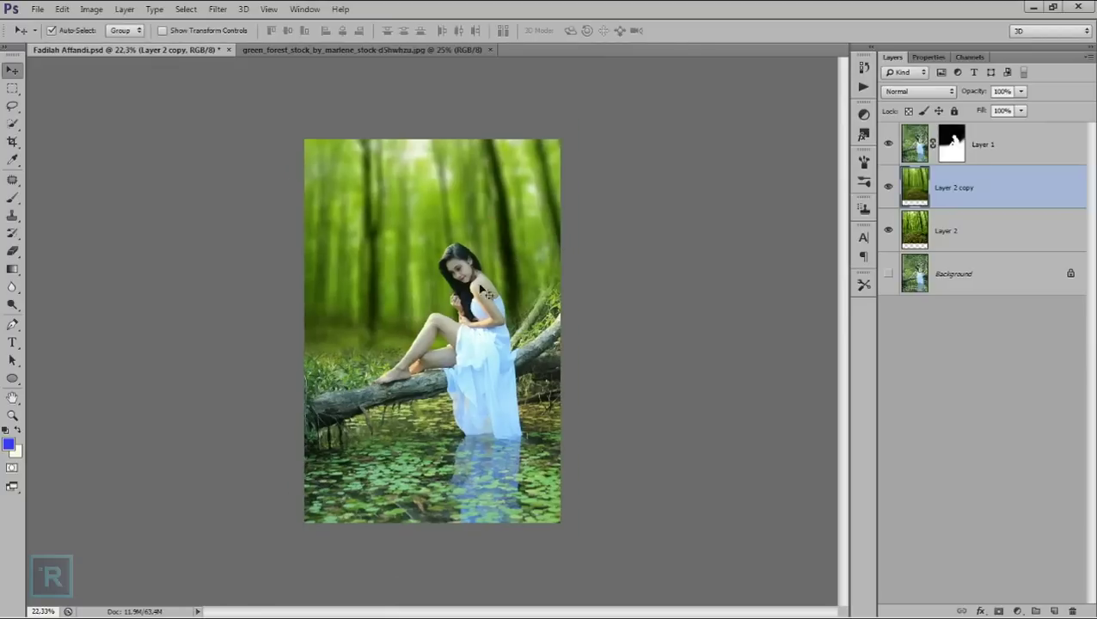
- Paint Layer 1's mask over the left forest floor, then switch to a smaller white brush
click(949, 146)
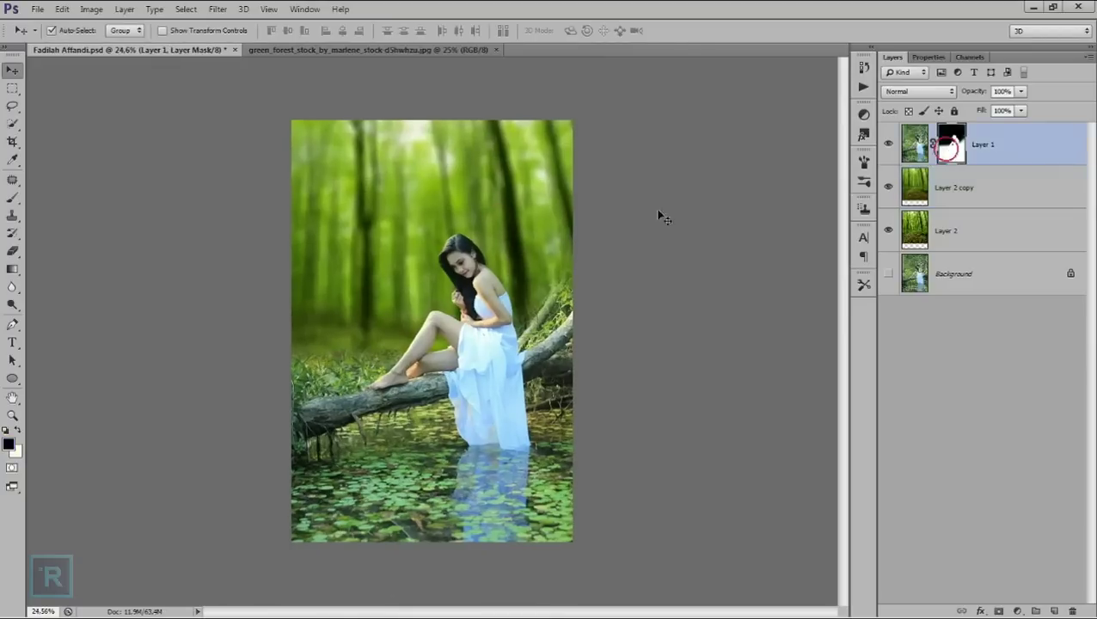
click(12, 197)
scroll(310, 318, up, 1)
mouse_move(316, 344)
mouse_down()
mouse_move(315, 324)
mouse_move(240, 296)
mouse_up()
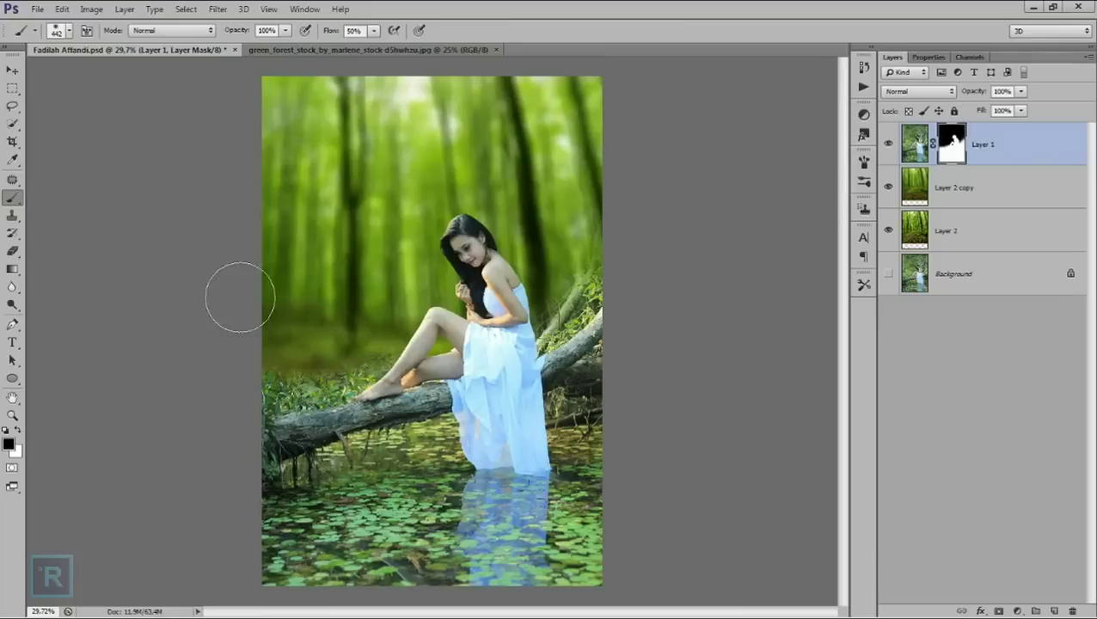
scroll(520, 245, up, 1)
scroll(558, 243, right, 3)
right_click(452, 291)
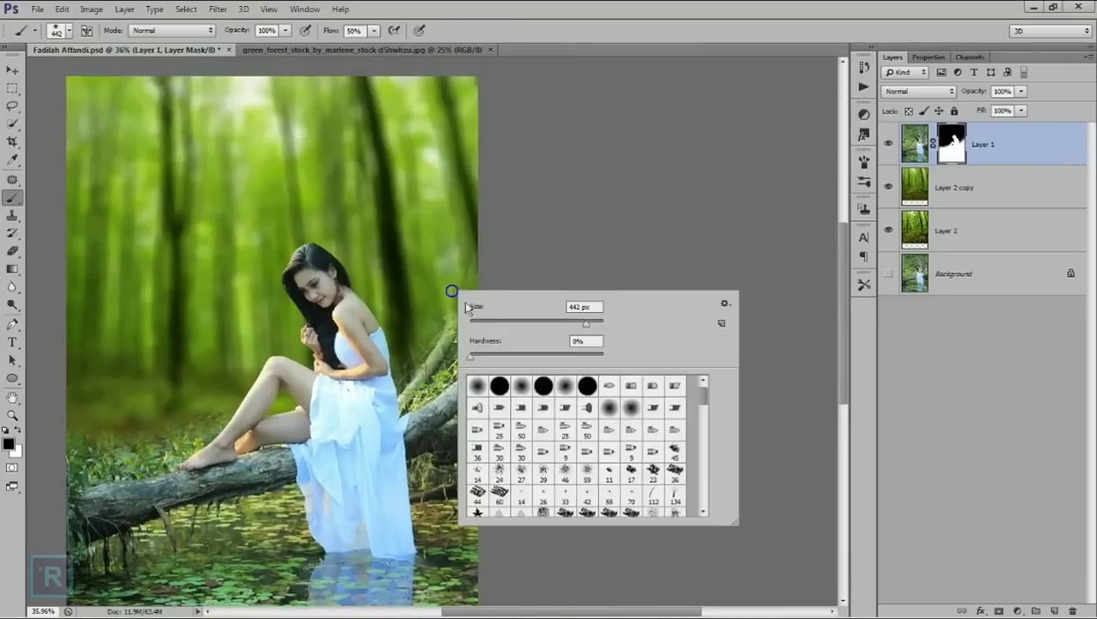
key(x)
key(Return)
scroll(380, 389, up, 1)
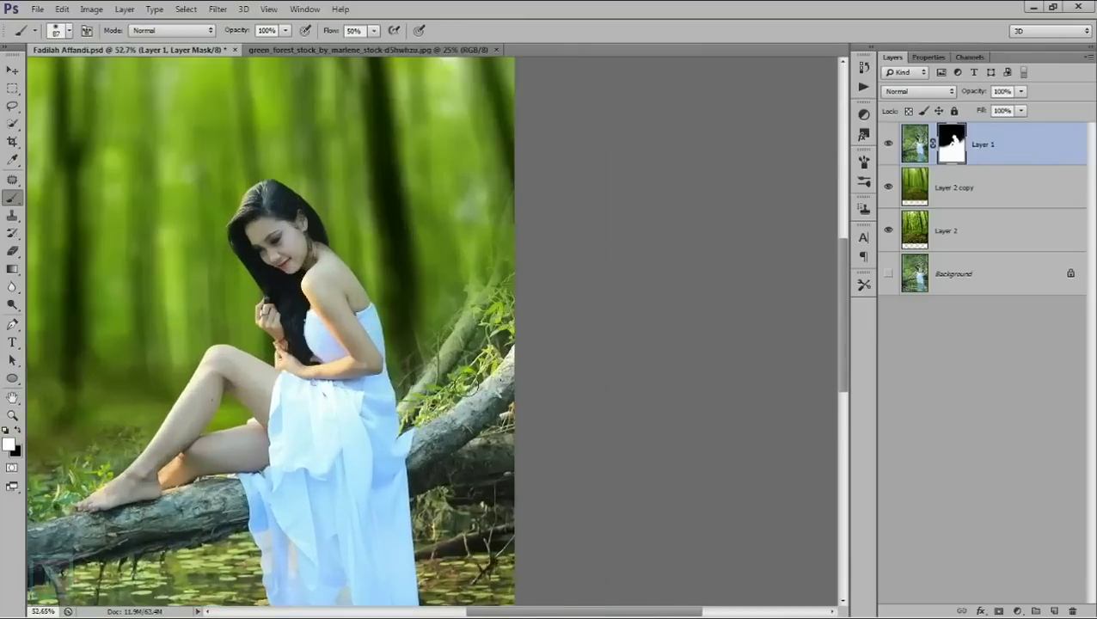
right_click(476, 384)
click(413, 397)
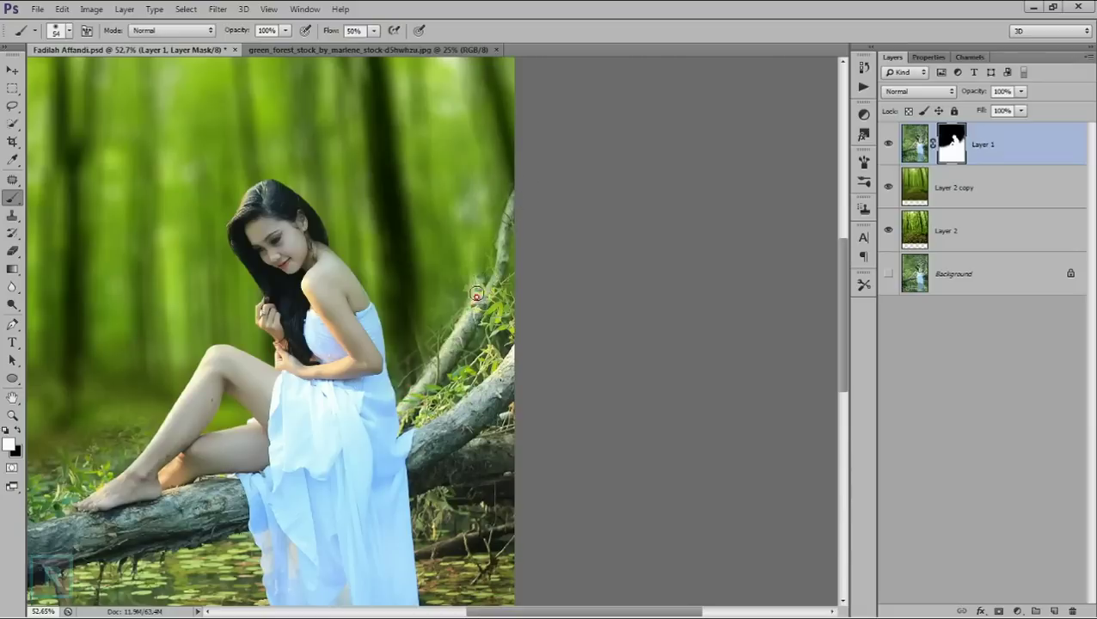
- Reveal the upright branch beside the model and mask away stray pixels along its edge
drag(497, 179, 478, 288)
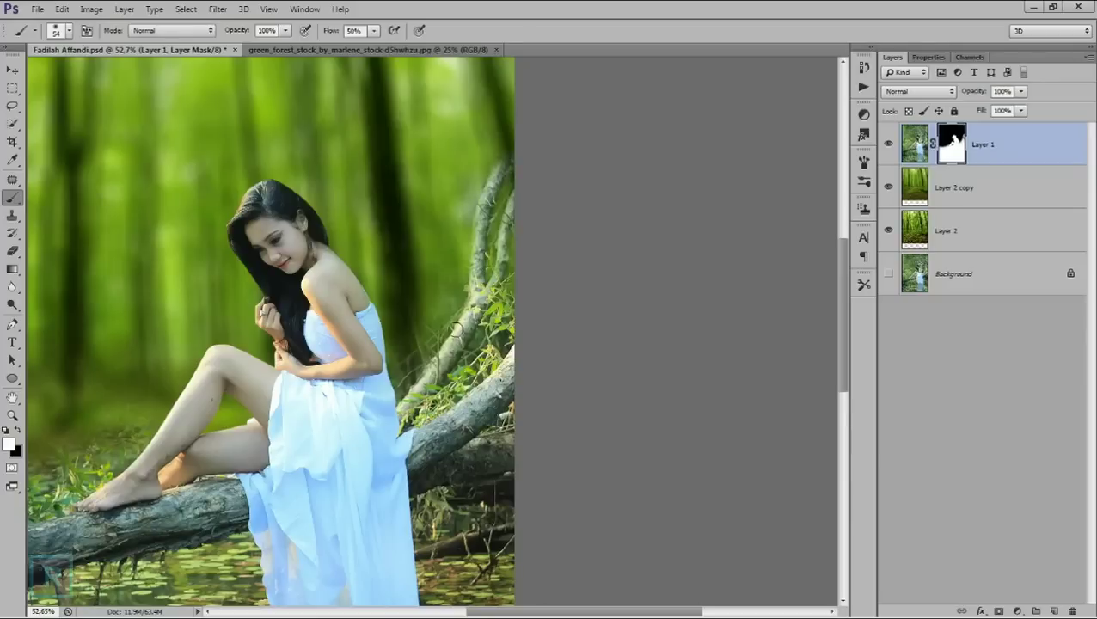
scroll(456, 330, down, 5)
scroll(516, 309, up, 2)
scroll(600, 295, up, 3)
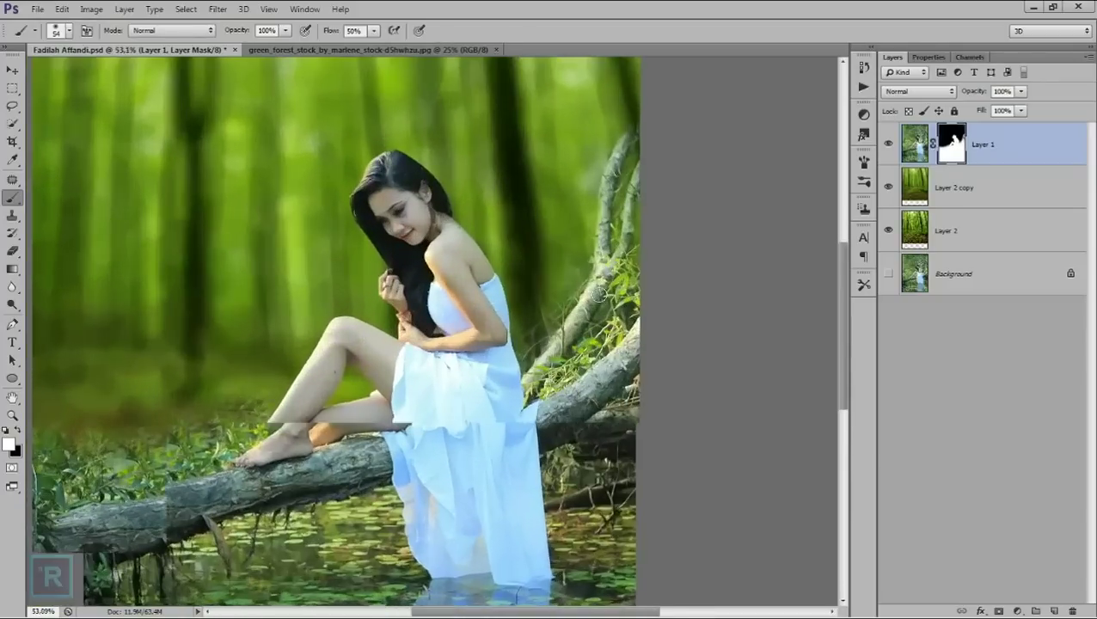
scroll(576, 295, up, 1)
click(18, 432)
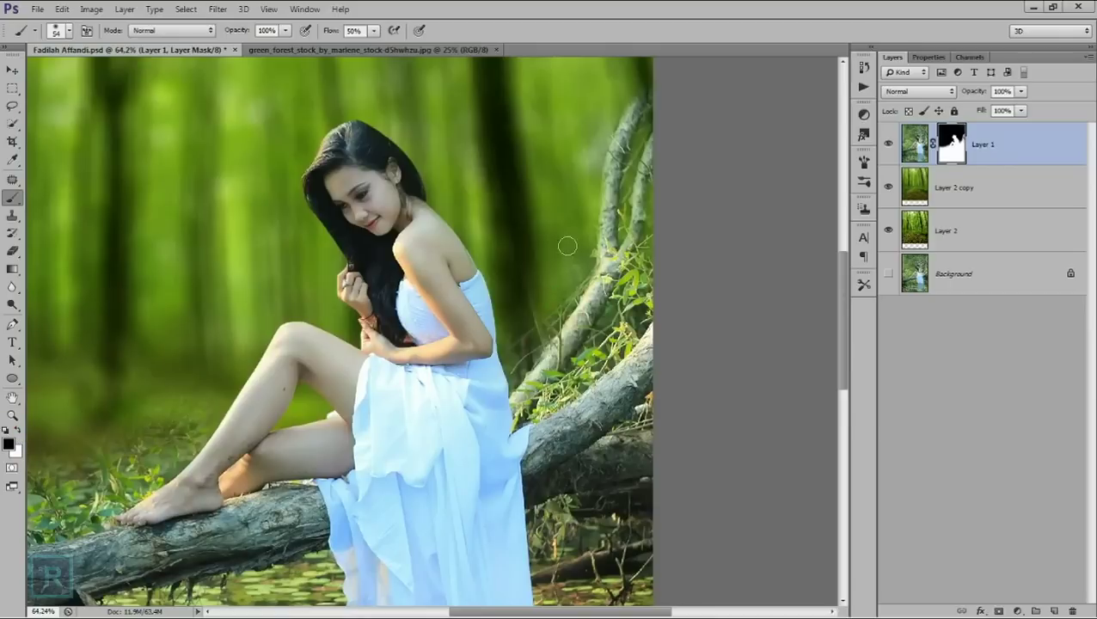
drag(603, 140, 532, 303)
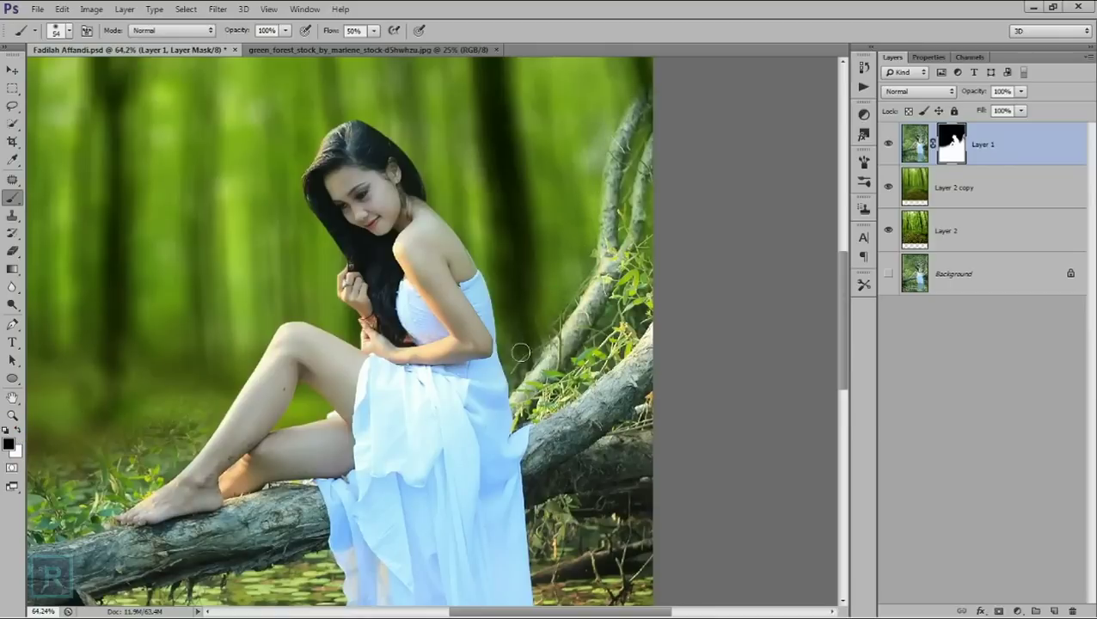
mouse_move(532, 302)
mouse_down()
mouse_move(574, 286)
mouse_move(535, 334)
mouse_move(513, 304)
mouse_up()
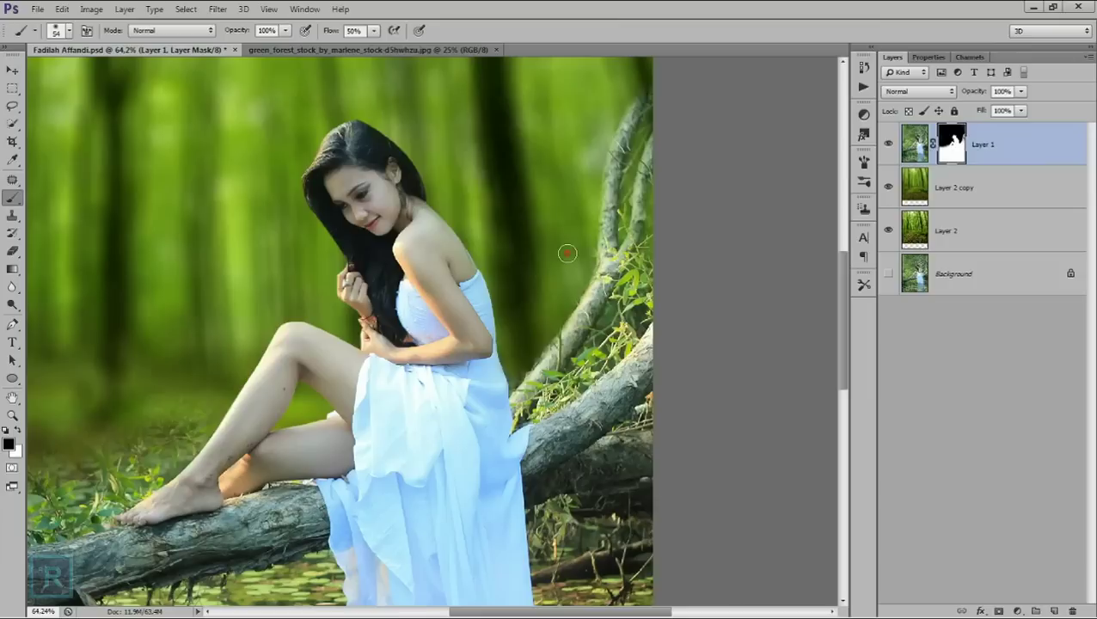
- Touch up the upper branch on the mask, removing the fringe and red speck at its edge
scroll(567, 252, down, 3)
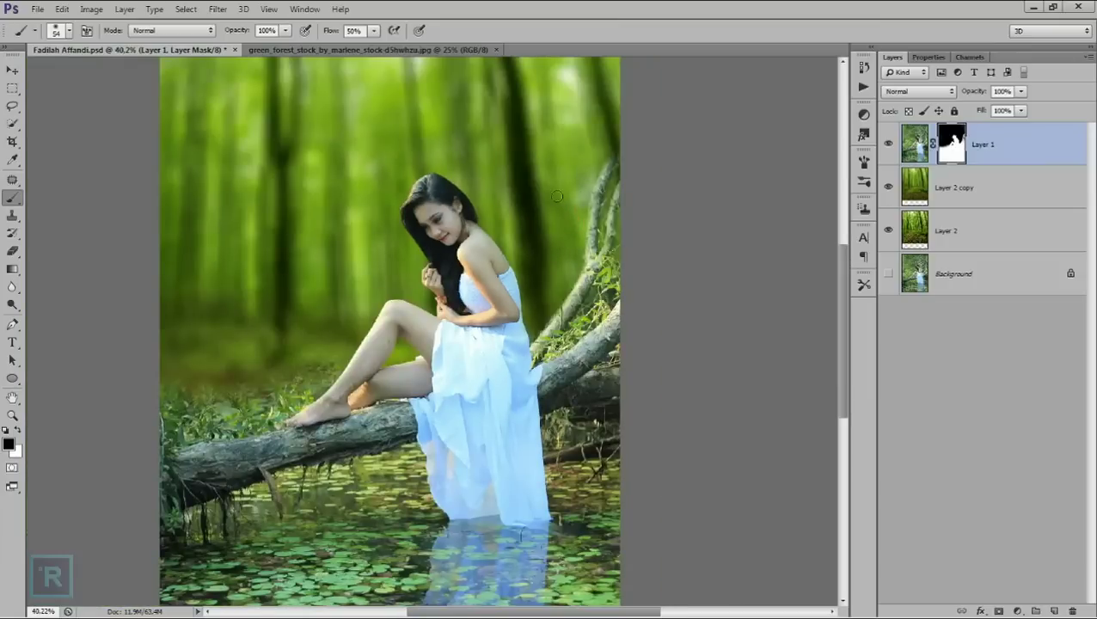
scroll(559, 188, down, 2)
scroll(555, 201, up, 1)
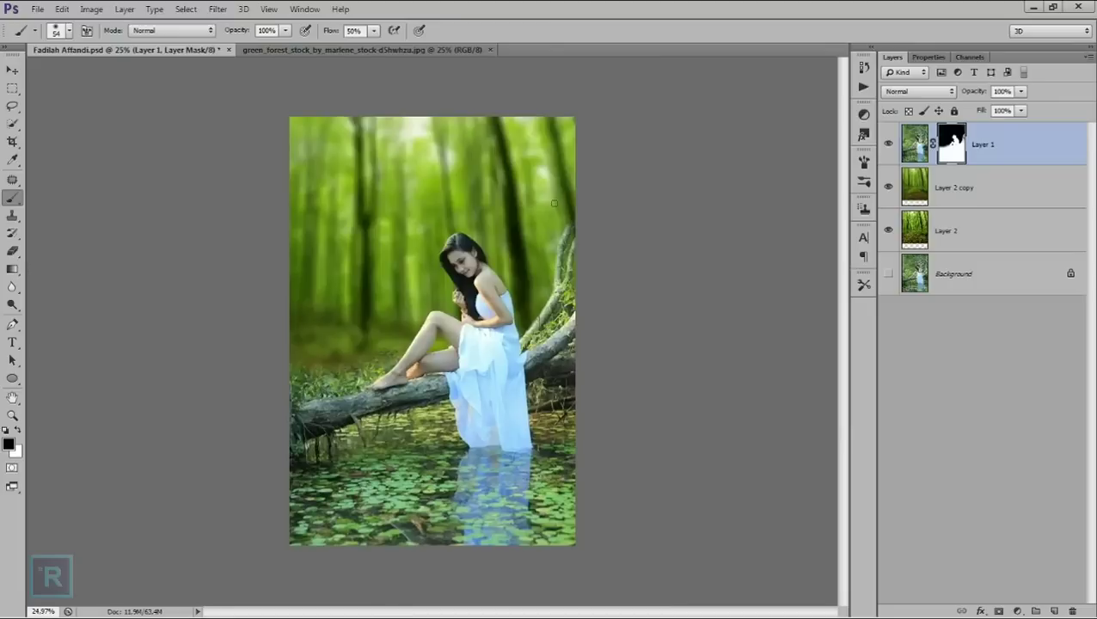
scroll(563, 222, up, 4)
key(x)
click(604, 204)
mouse_move(608, 194)
mouse_down()
mouse_move(621, 162)
mouse_move(607, 193)
mouse_up()
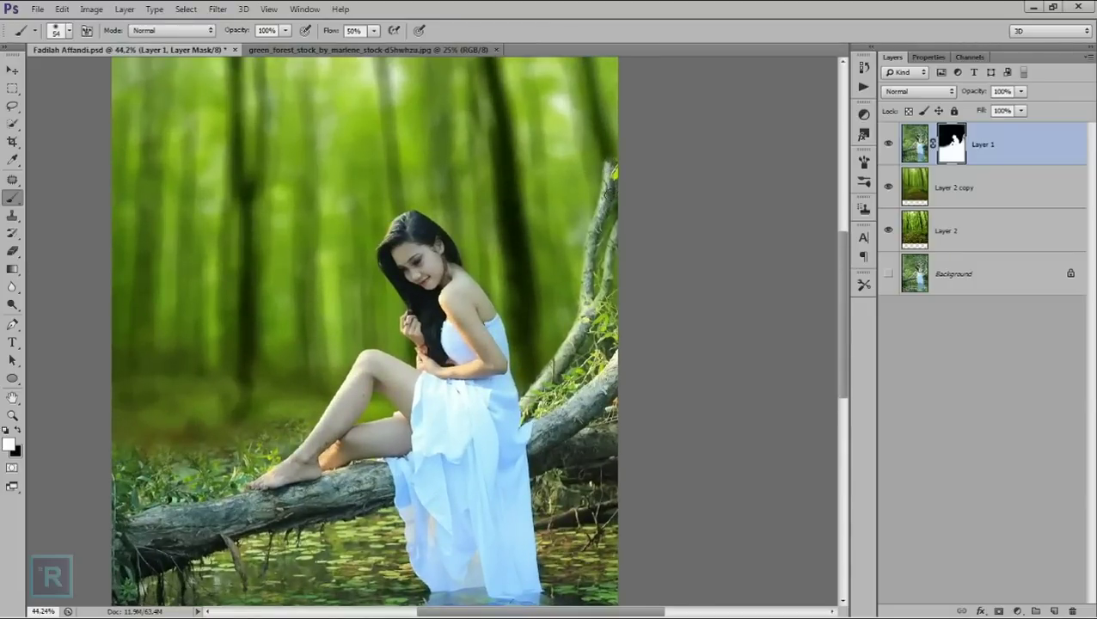
key(x)
drag(620, 158, 615, 204)
drag(606, 167, 598, 214)
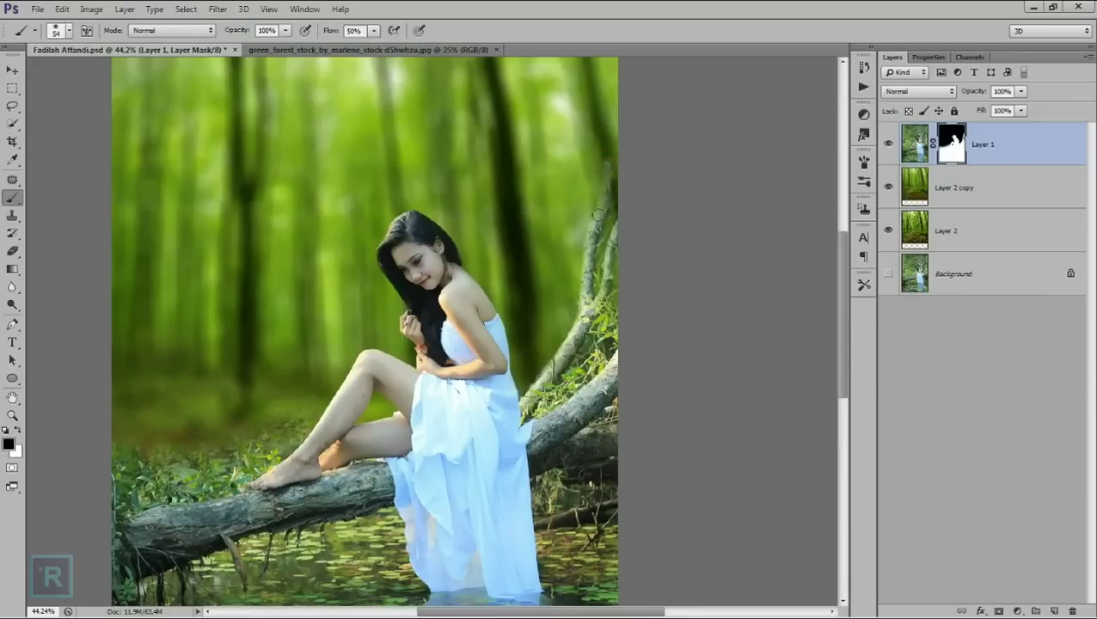
drag(617, 152, 597, 178)
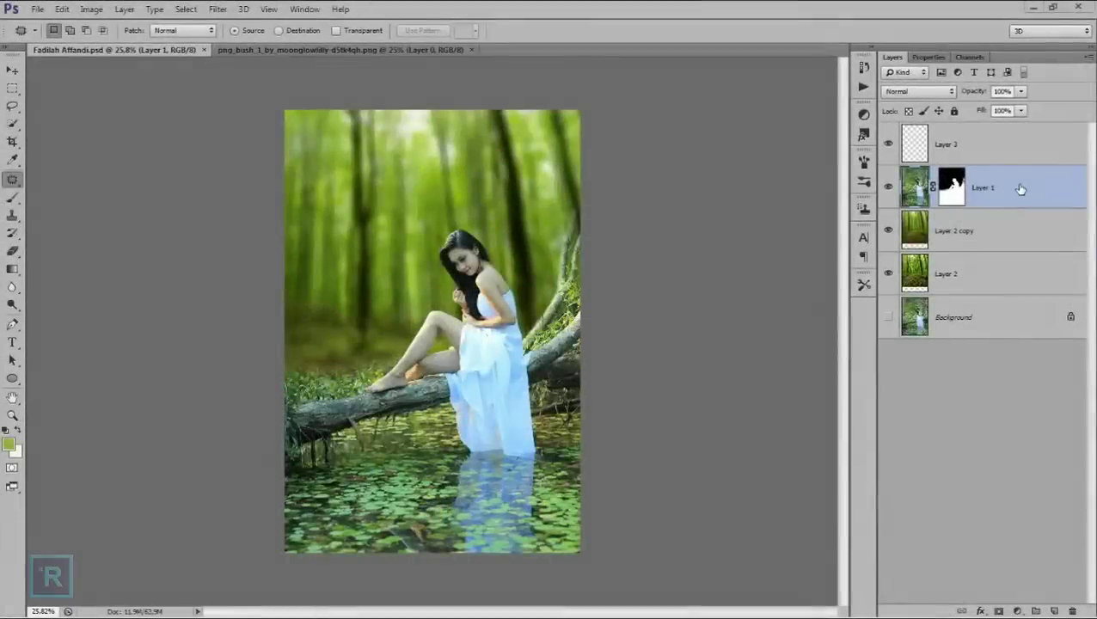
click(1020, 188)
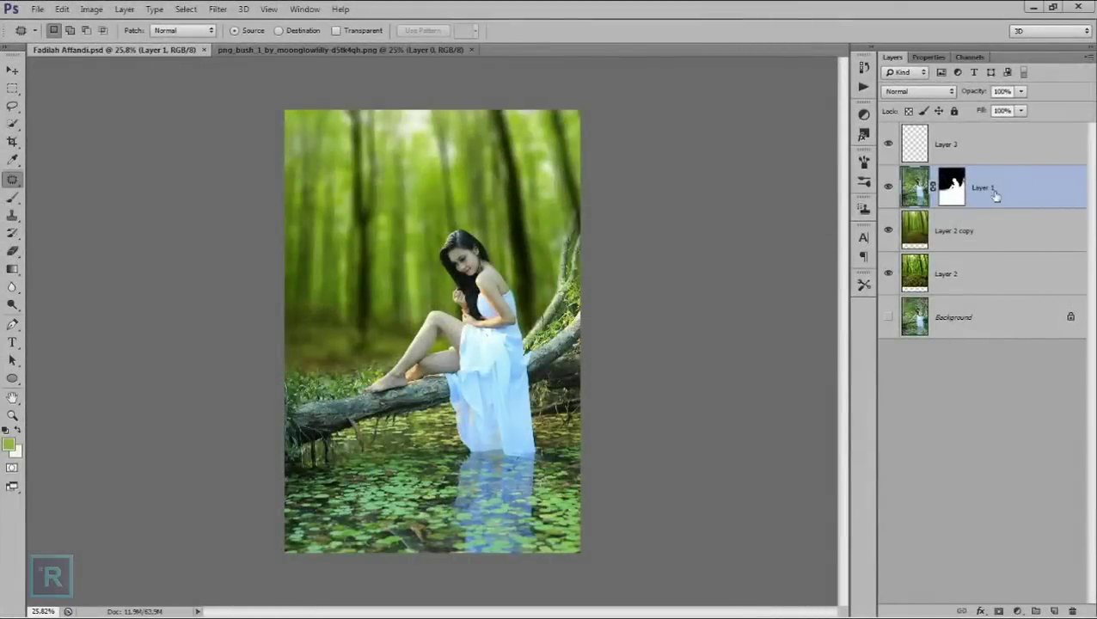
click(1003, 149)
- Delete the empty Layer 3 and drag the bush image into the composite
key(Delete)
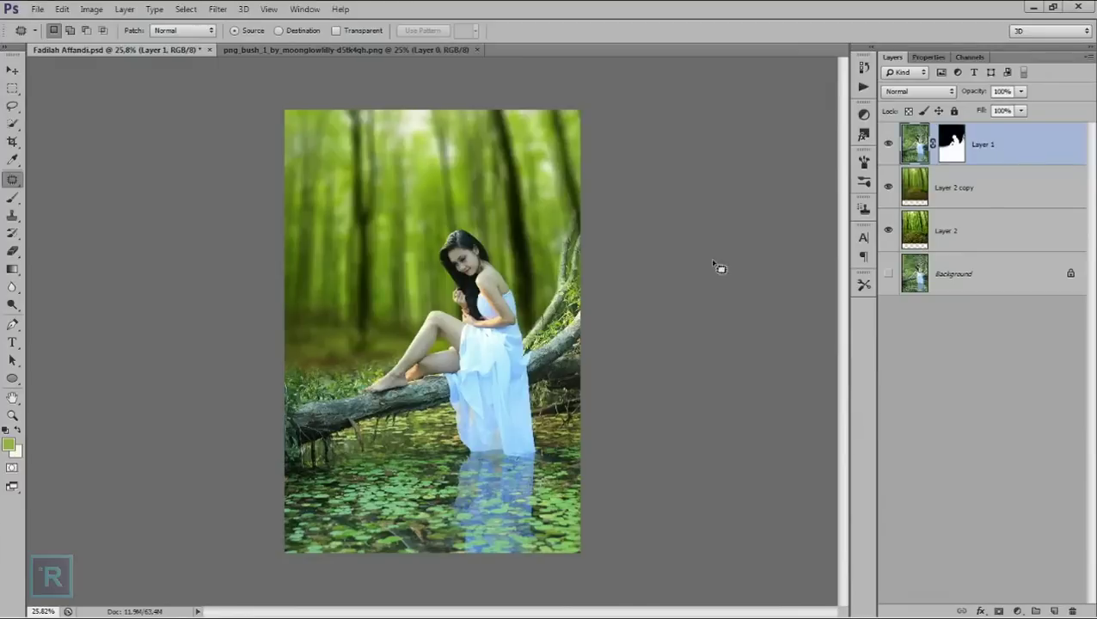
click(12, 70)
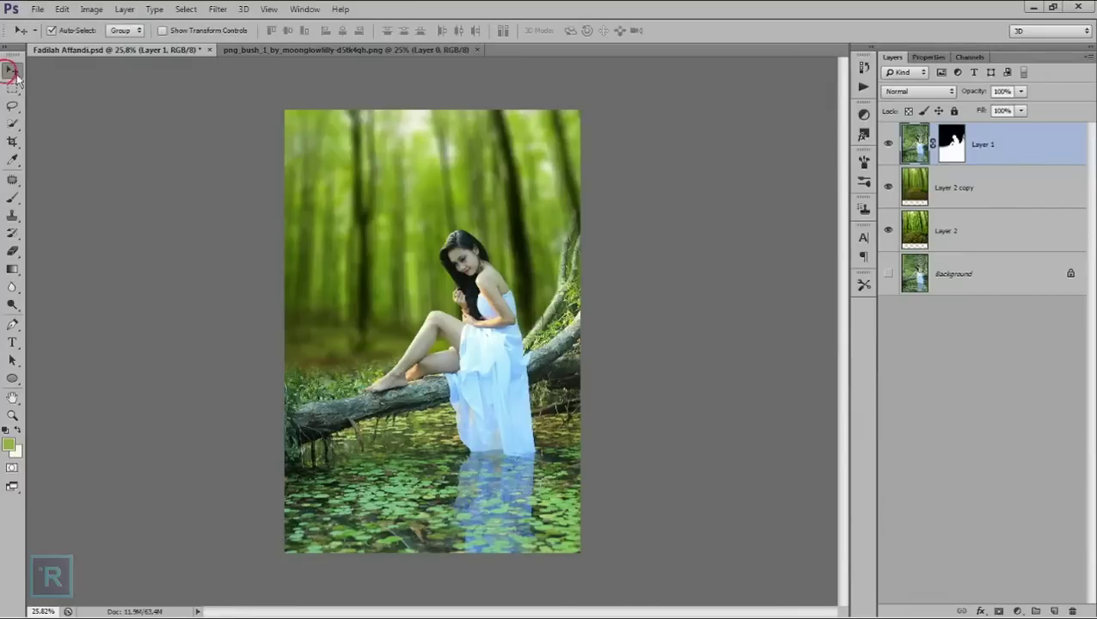
click(372, 53)
mouse_move(400, 245)
mouse_down()
mouse_move(143, 58)
mouse_move(165, 77)
mouse_up()
drag(366, 275, 367, 277)
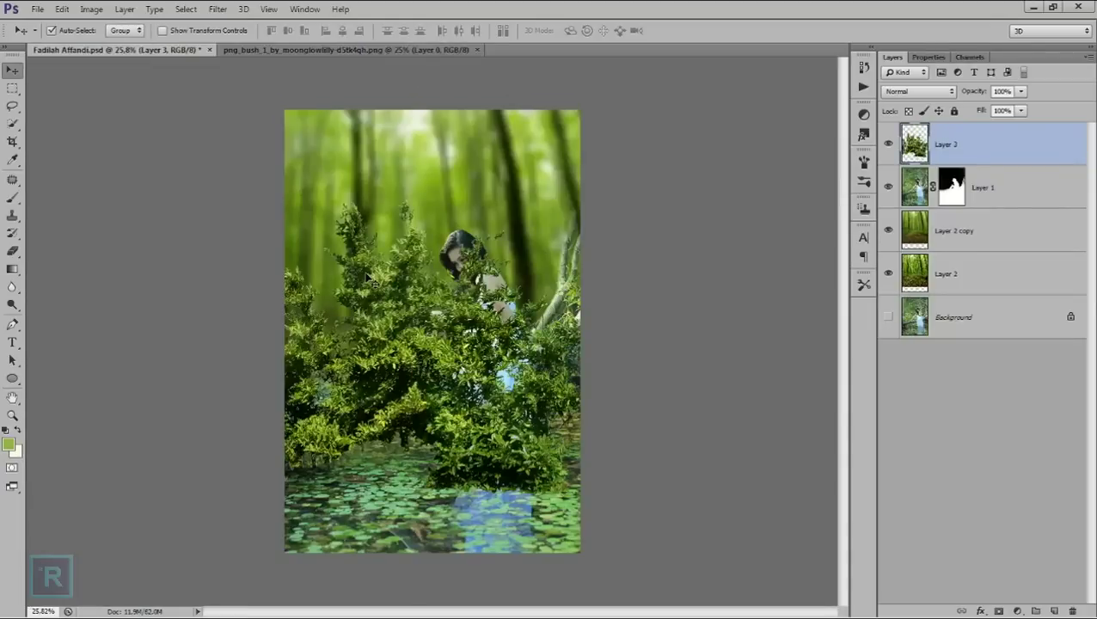
- Shrink the bush to about a fifth, tilt it slightly and place it at the log's left end
key(ctrl+t)
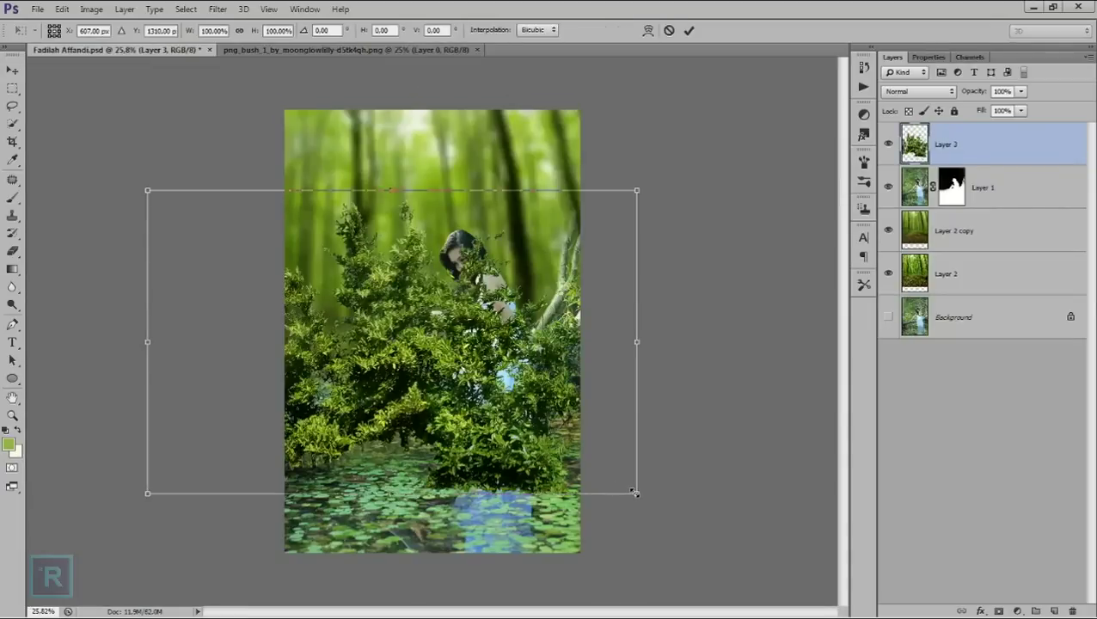
drag(635, 493, 443, 375)
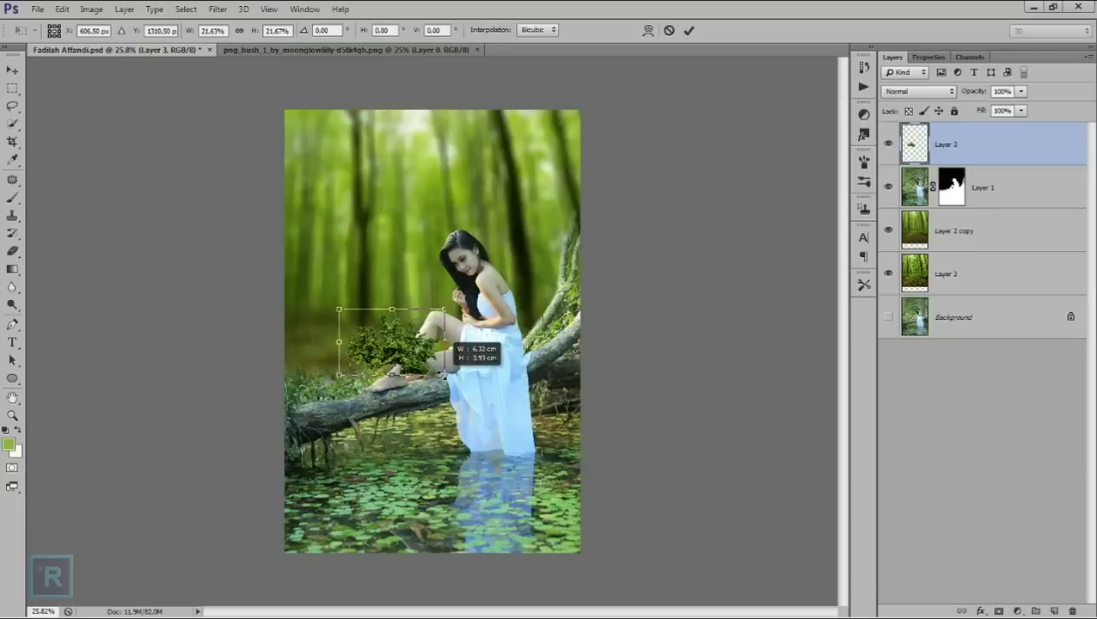
drag(443, 375, 345, 381)
drag(255, 416, 268, 423)
mouse_move(357, 383)
mouse_down()
mouse_move(330, 401)
mouse_move(391, 414)
mouse_move(296, 402)
mouse_up()
scroll(385, 402, up, 2)
key(Return)
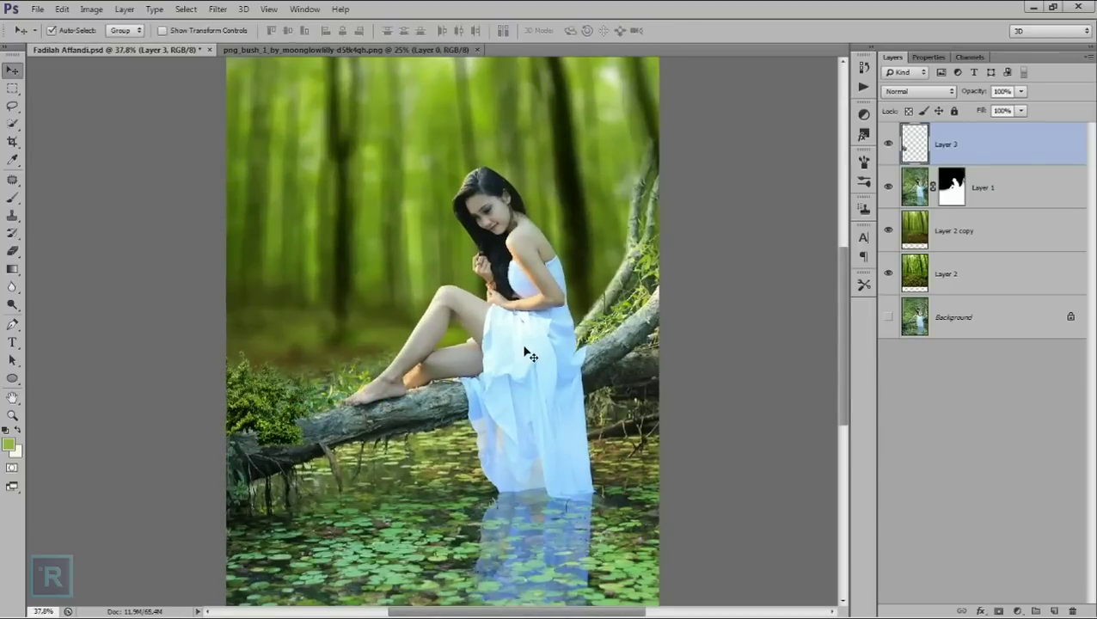
- Set the bush's saturation to −23 and lightness to −25, then add an empty Layer 4 above
key(ctrl+u)
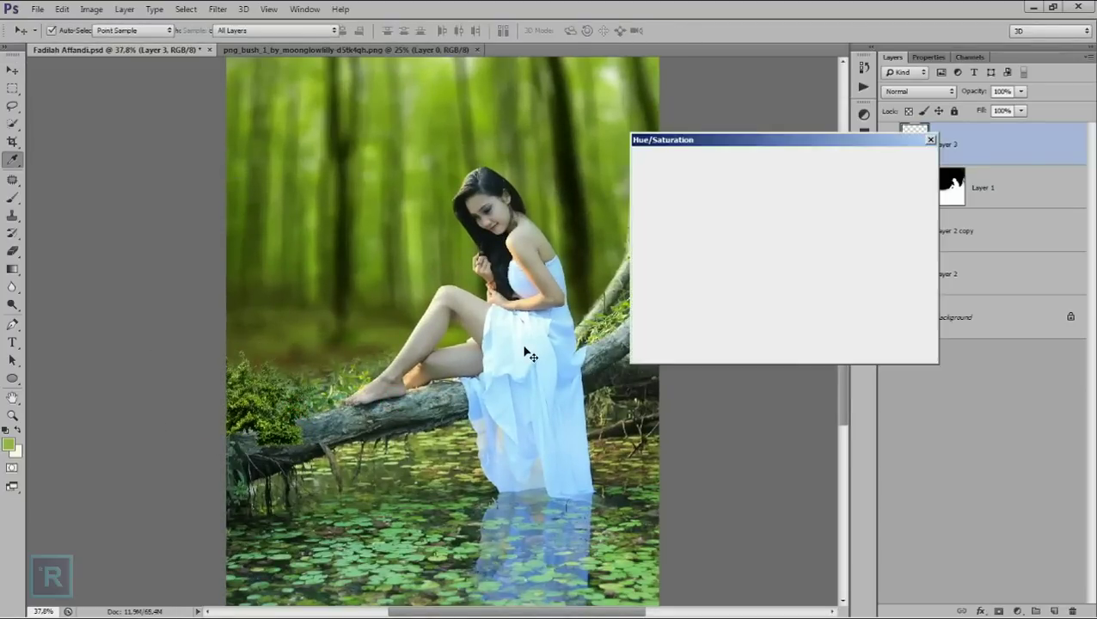
mouse_move(753, 262)
mouse_down()
mouse_move(733, 261)
mouse_move(751, 231)
mouse_up()
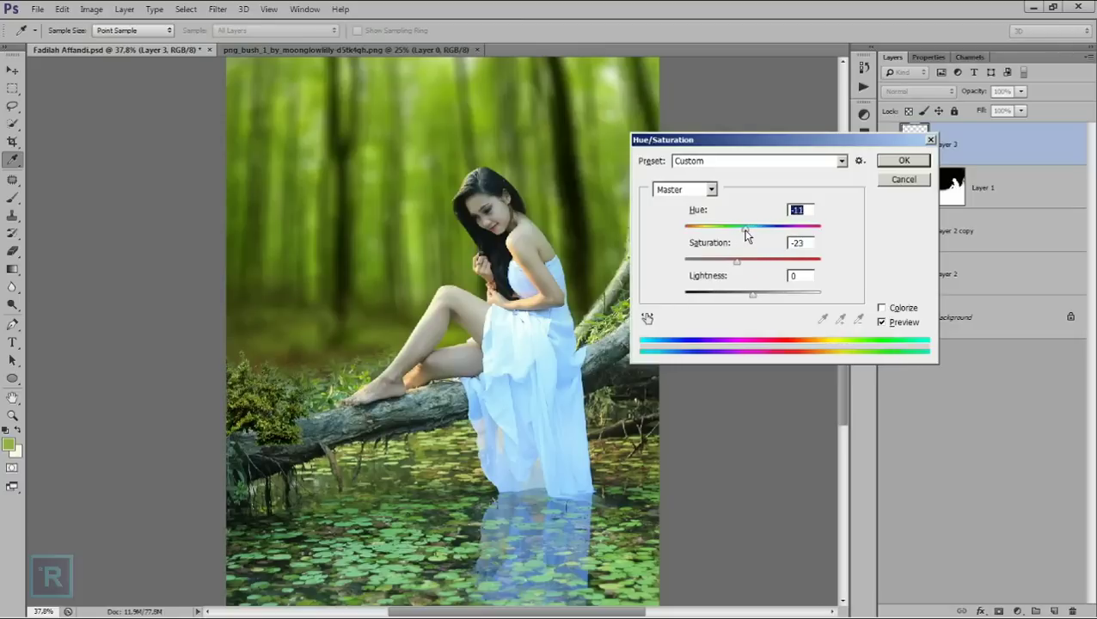
drag(750, 297, 745, 298)
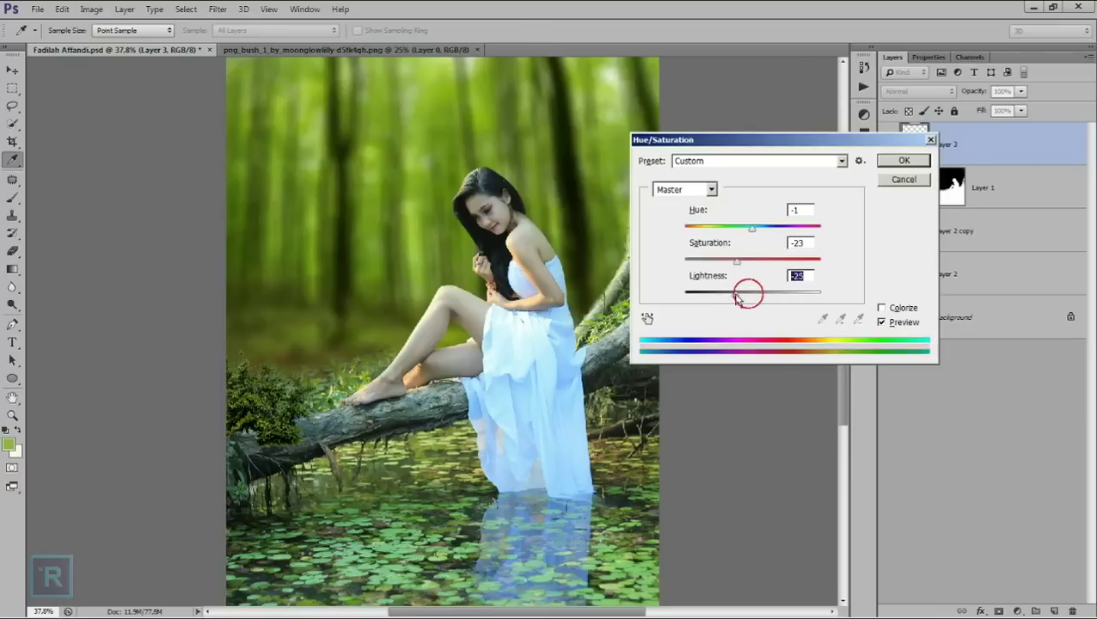
click(884, 163)
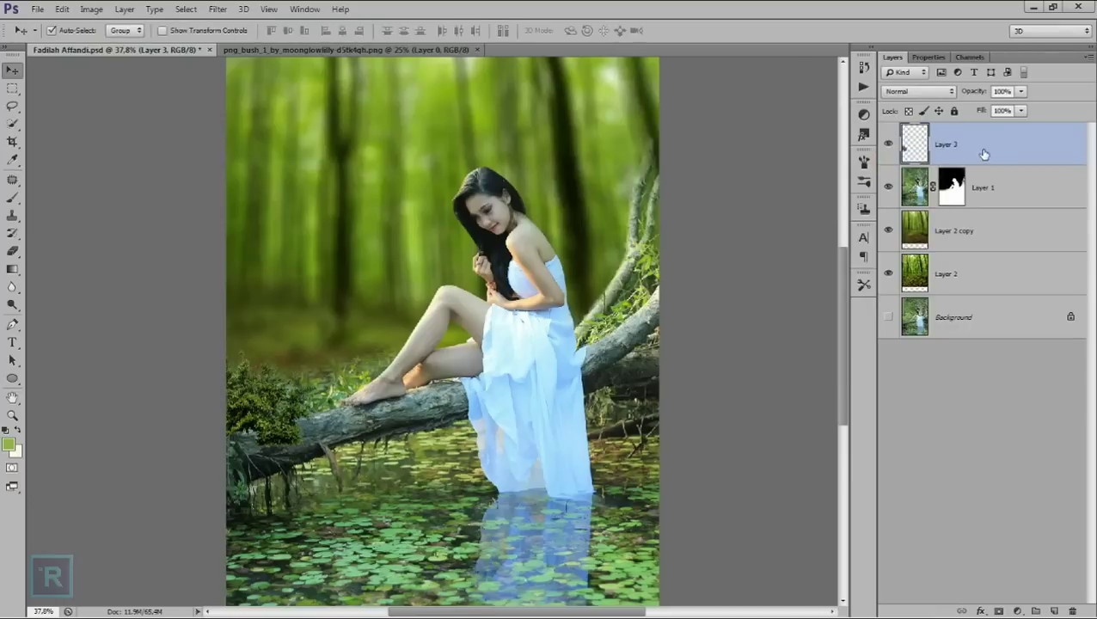
click(1055, 611)
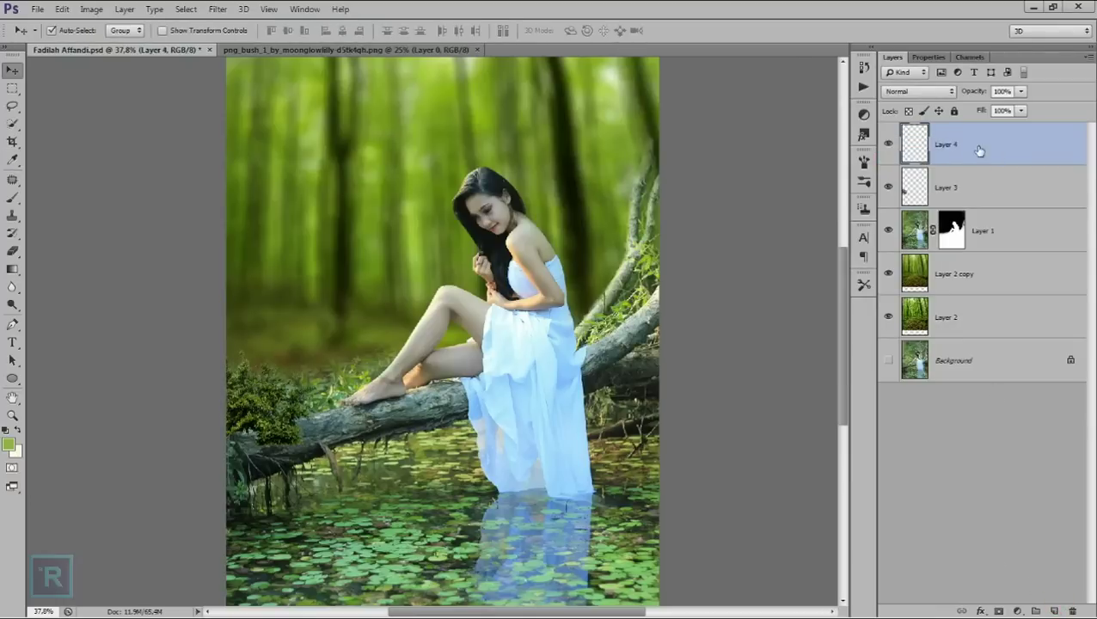
- Clip Layer 4 to the bush layer and set the foreground colour to pale yellow
alt+click(1013, 162)
click(12, 197)
click(21, 431)
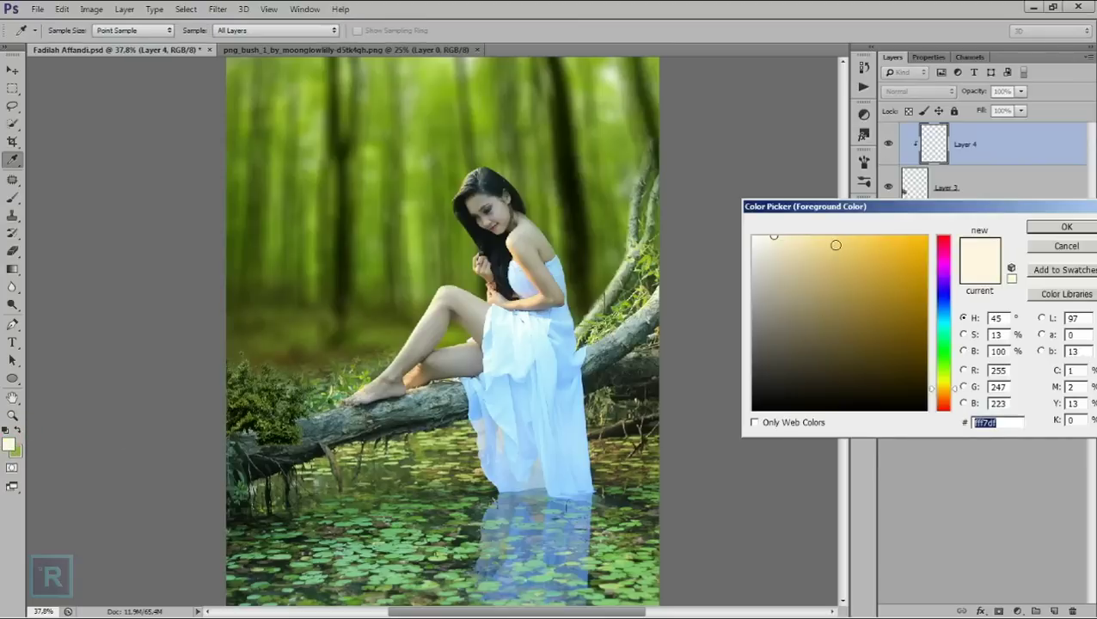
click(811, 234)
click(1040, 227)
- Paint pale yellow strokes over the top of the bush with a resized brush
right_click(348, 361)
drag(404, 394, 430, 395)
key(Return)
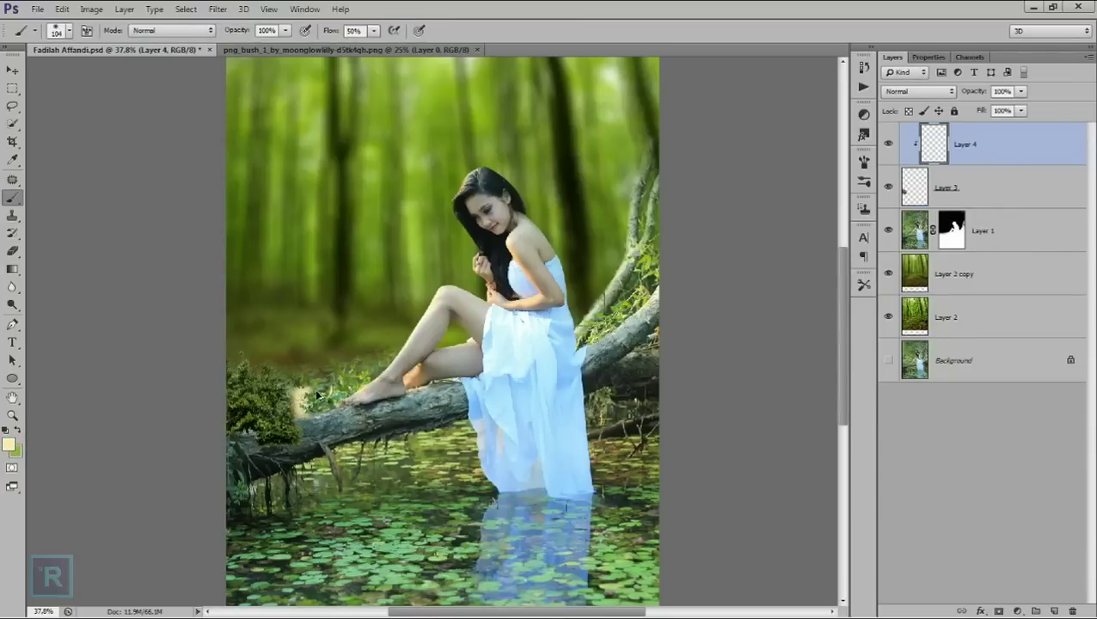
mouse_move(239, 380)
mouse_down()
mouse_move(226, 362)
mouse_move(258, 356)
mouse_move(263, 378)
mouse_move(303, 389)
mouse_up()
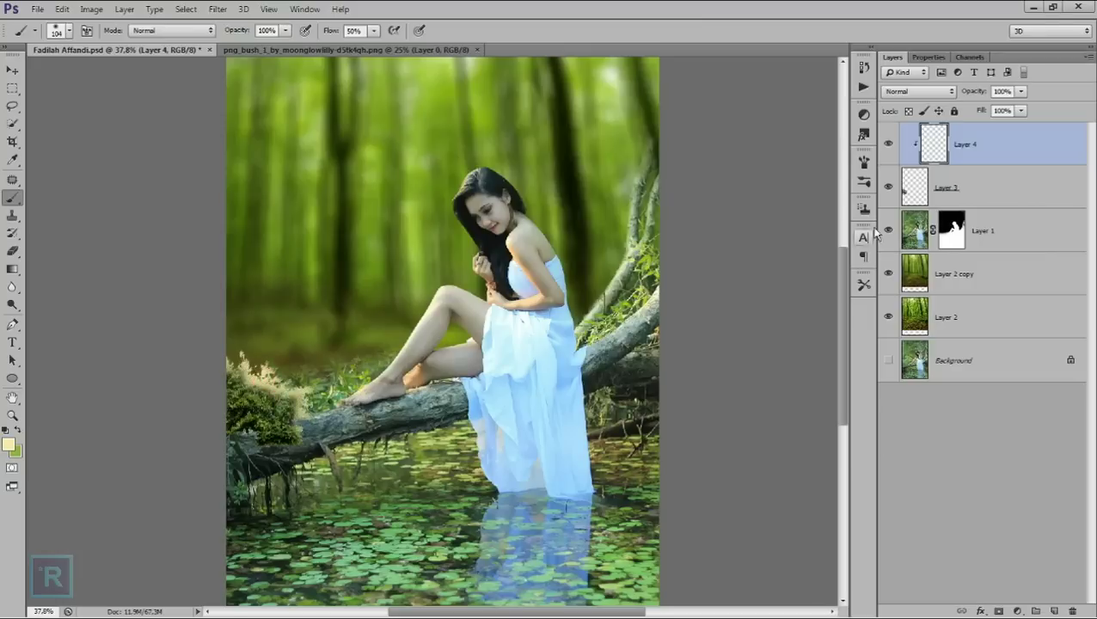
- Blend the glow layer as Linear Dodge (Add) at 50% opacity
click(918, 91)
click(935, 242)
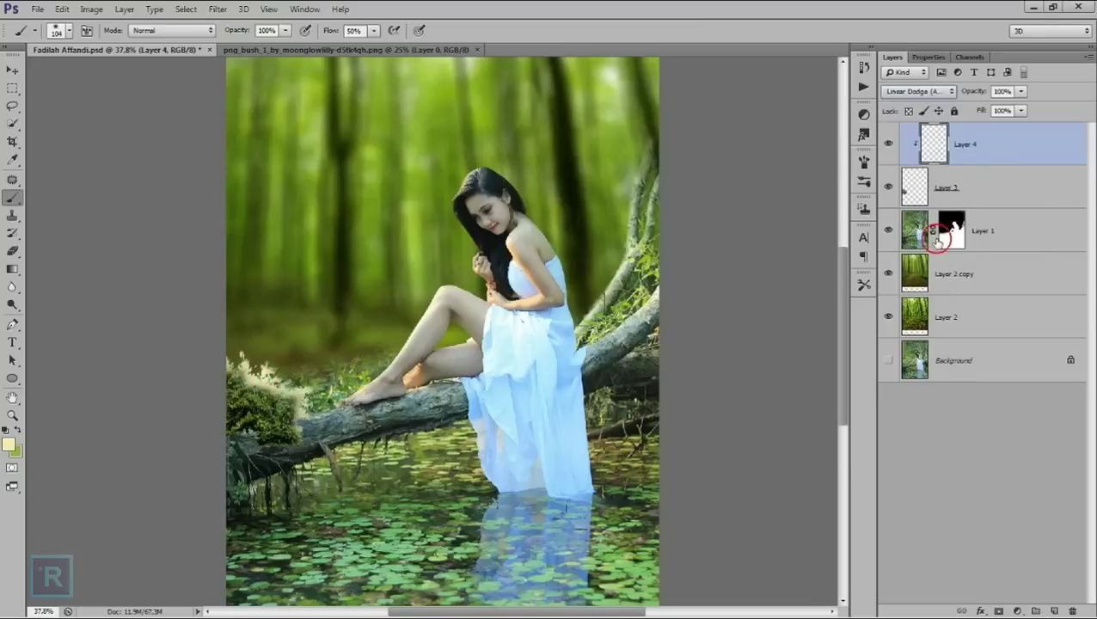
click(1021, 92)
drag(1022, 107, 989, 108)
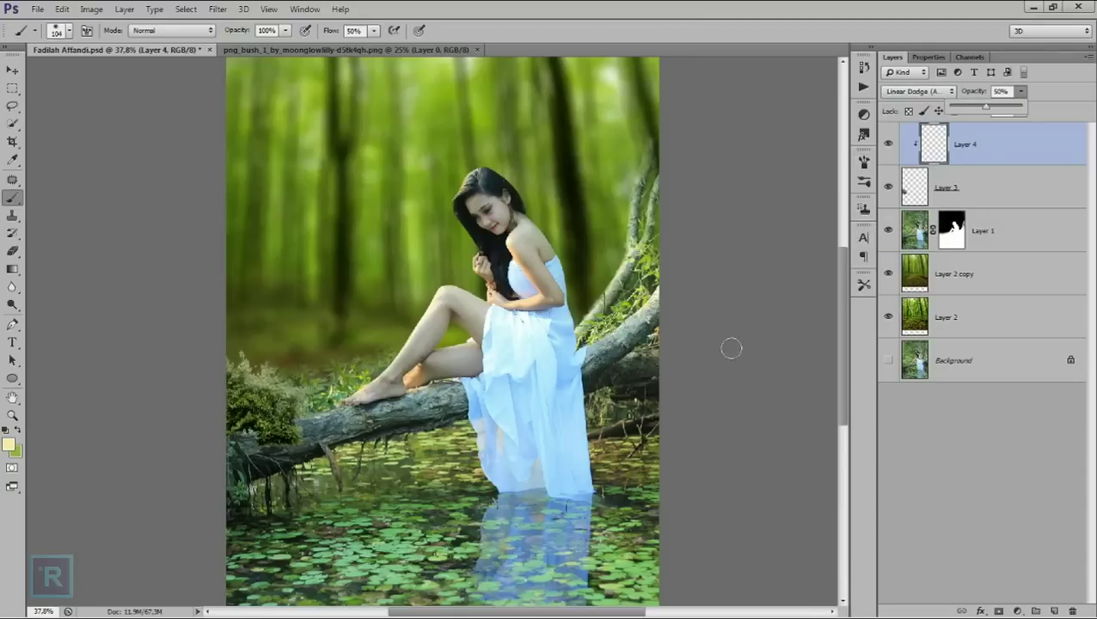
click(963, 187)
click(988, 153)
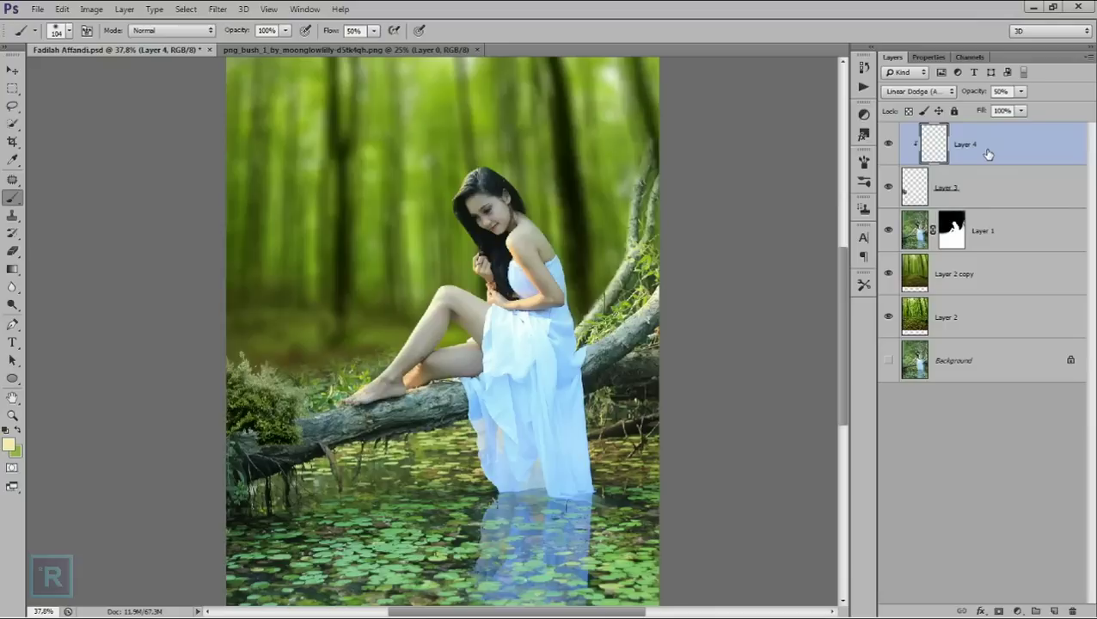
click(14, 305)
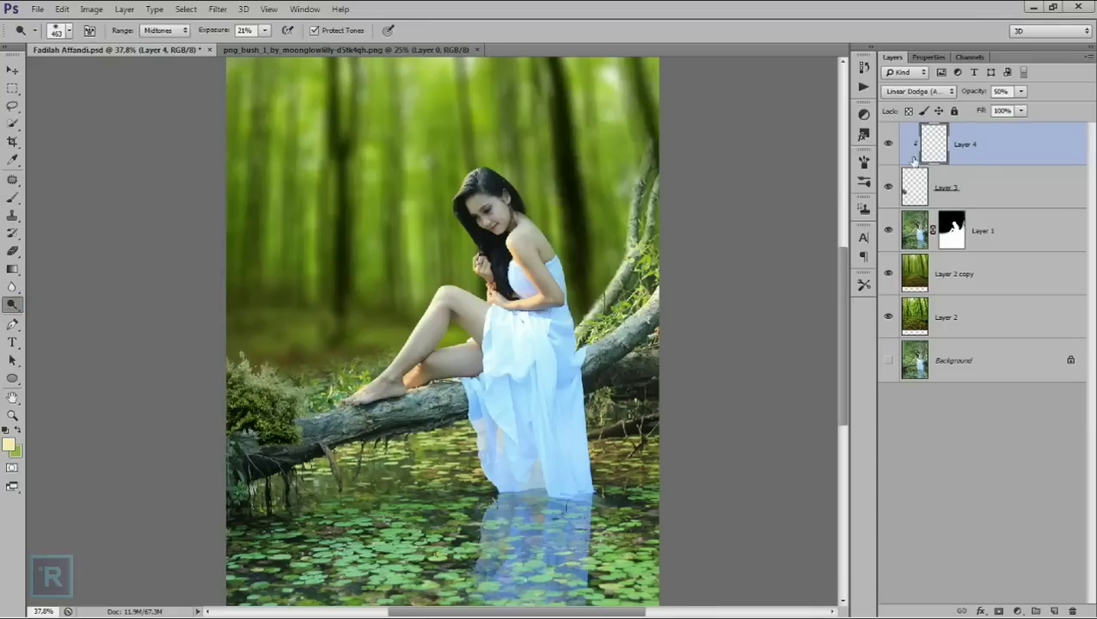
- Reset colours to black and white and switch the glow layer to Soft Light
click(6, 429)
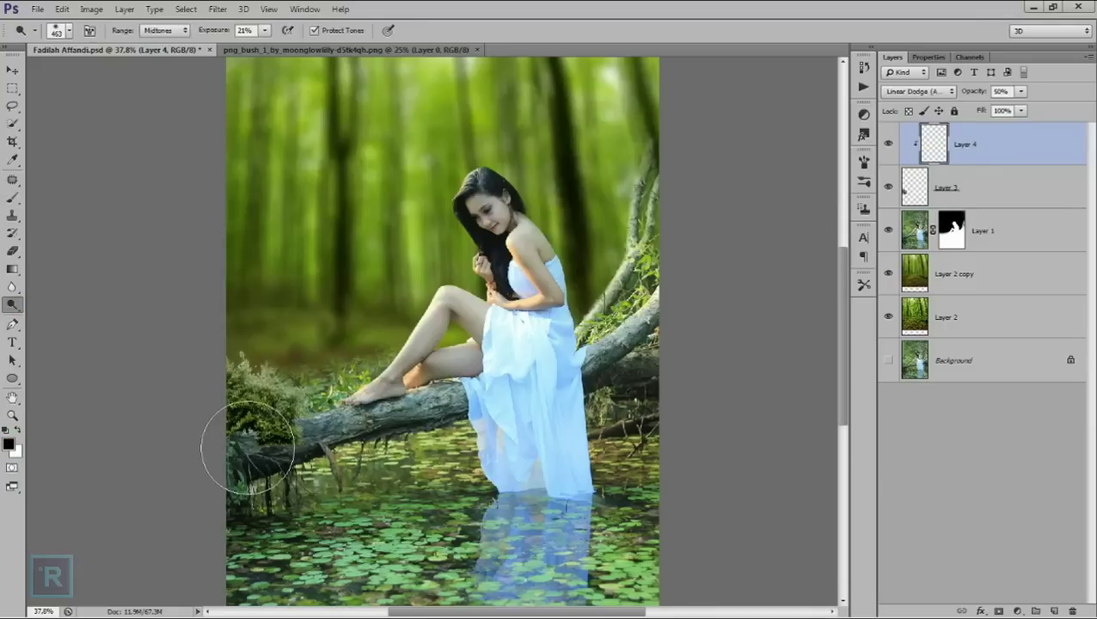
right_click(322, 384)
drag(430, 408, 416, 407)
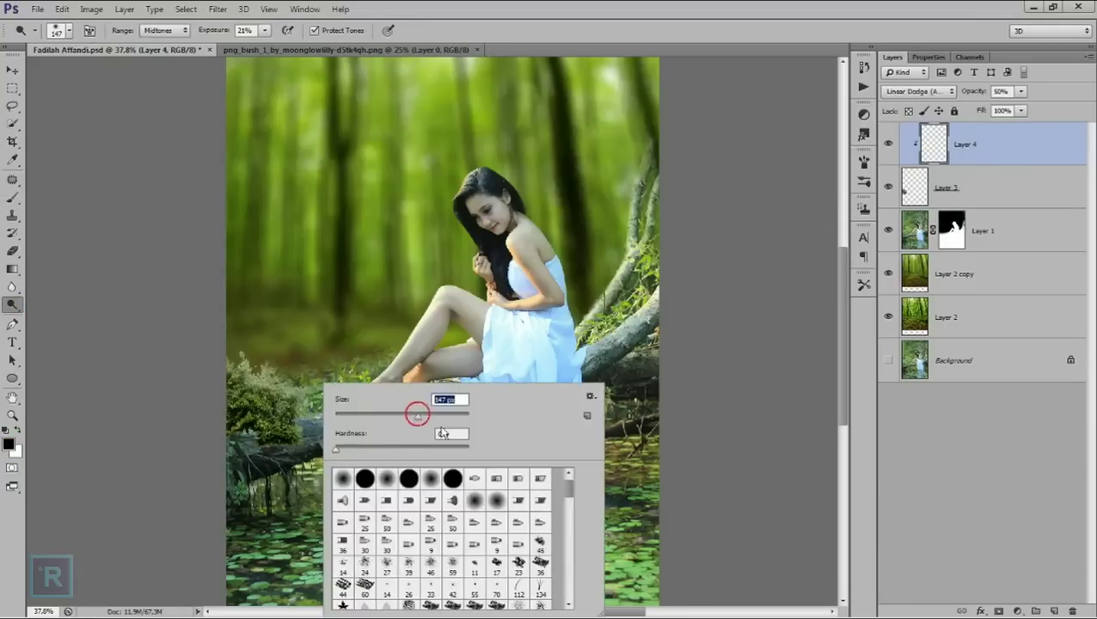
click(918, 92)
click(899, 281)
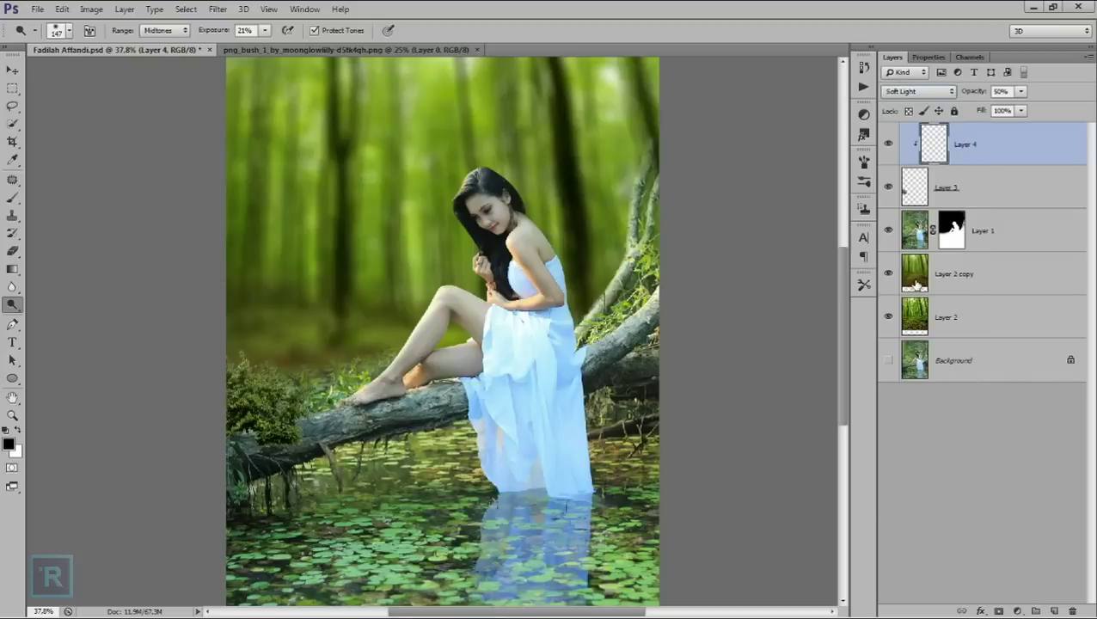
- Paint black with a 160 px brush to darken the bush at the log's left end
drag(291, 433, 238, 423)
click(12, 197)
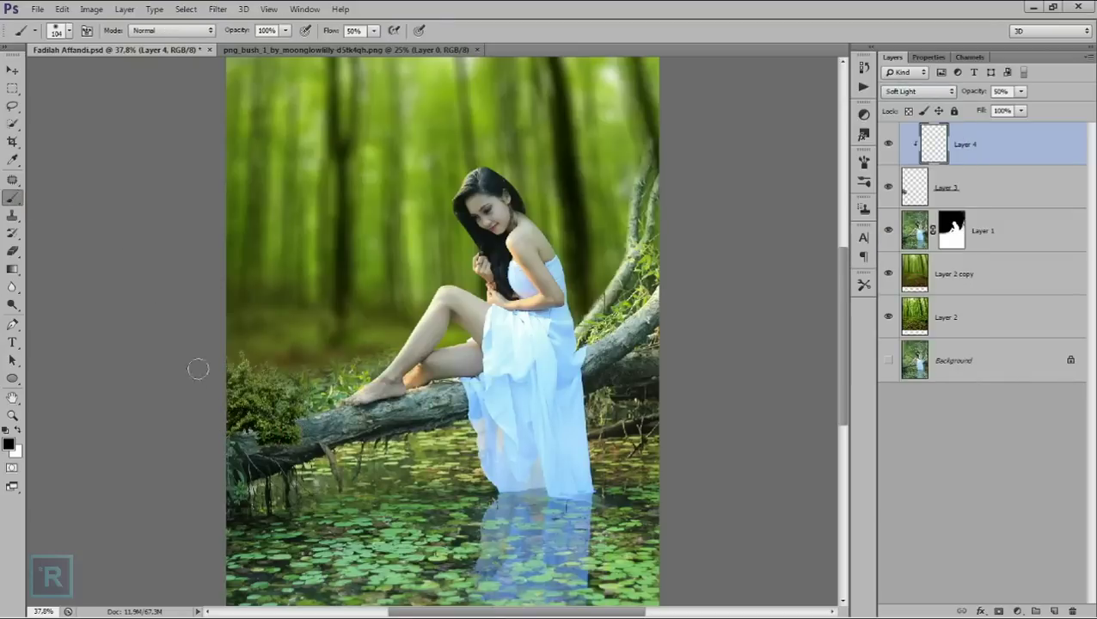
right_click(315, 423)
drag(410, 428, 416, 421)
click(277, 430)
drag(256, 423, 239, 400)
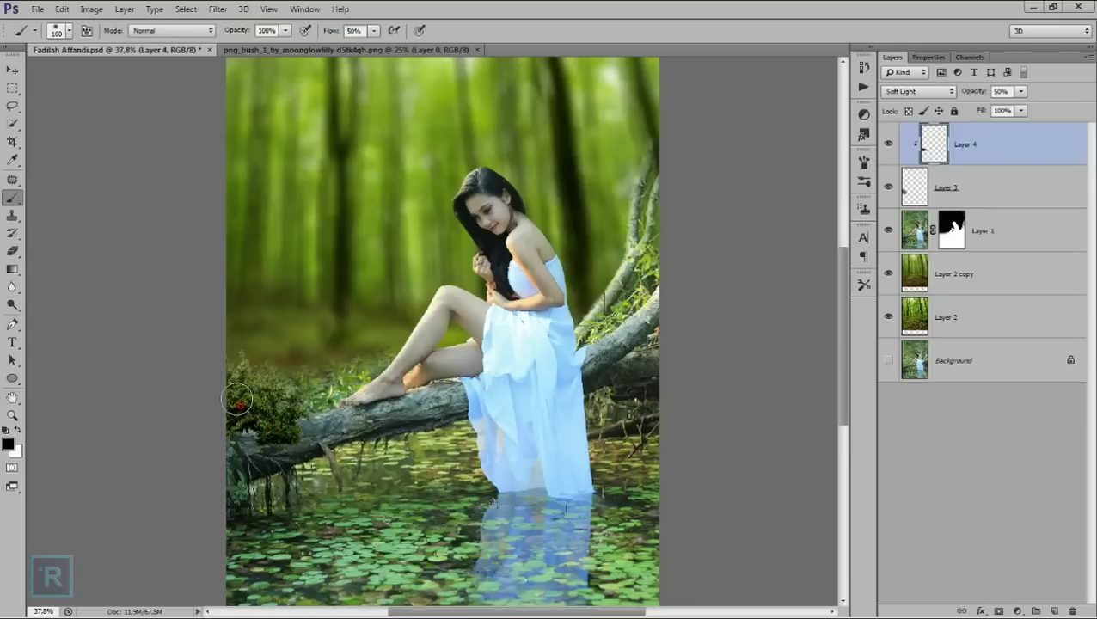
- Raise the glow layer's opacity to about 74% and reselect the bush layer
click(1021, 91)
drag(1019, 106, 1037, 110)
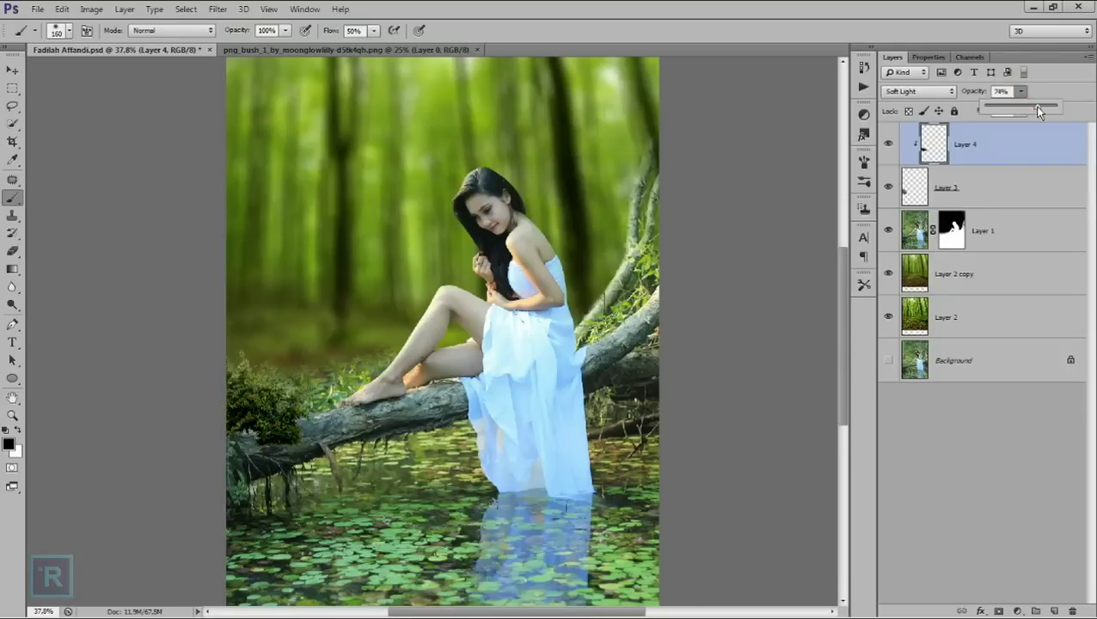
click(989, 184)
click(12, 250)
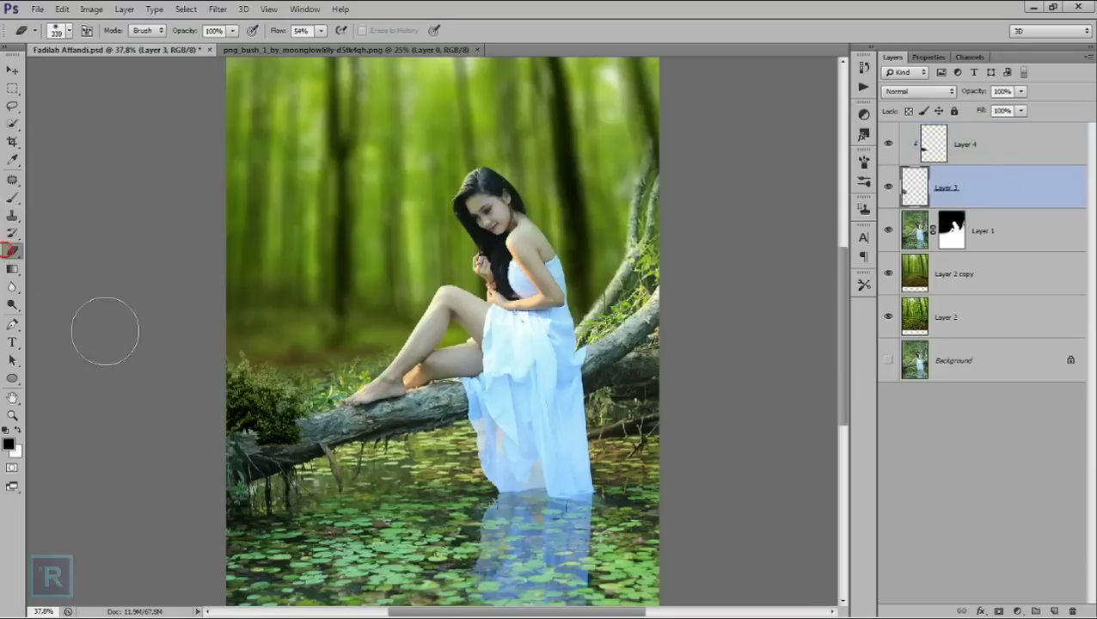
- Erase the bush where it covers the log's top edge with a 73 px eraser
right_click(337, 460)
drag(463, 416, 402, 416)
key(Return)
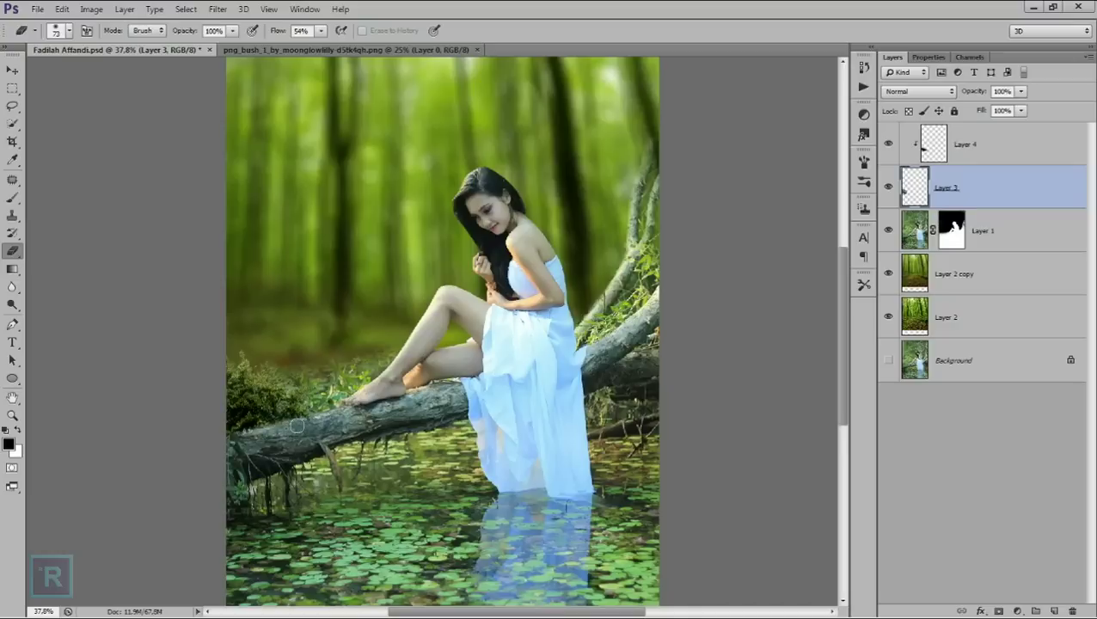
drag(240, 439, 297, 419)
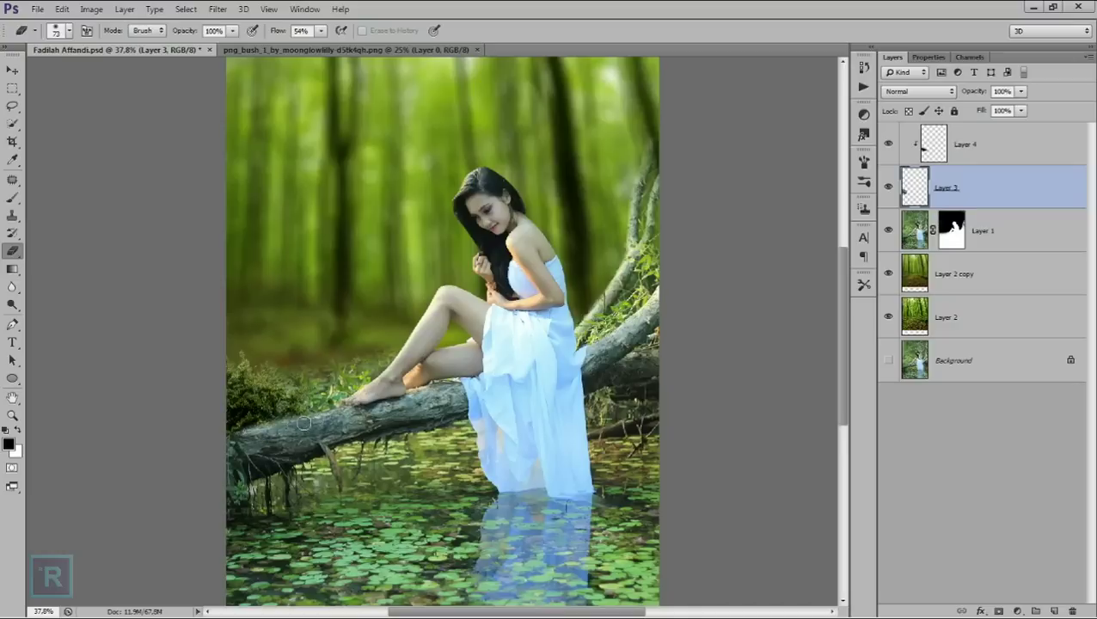
scroll(283, 428, down, 3)
scroll(290, 427, up, 2)
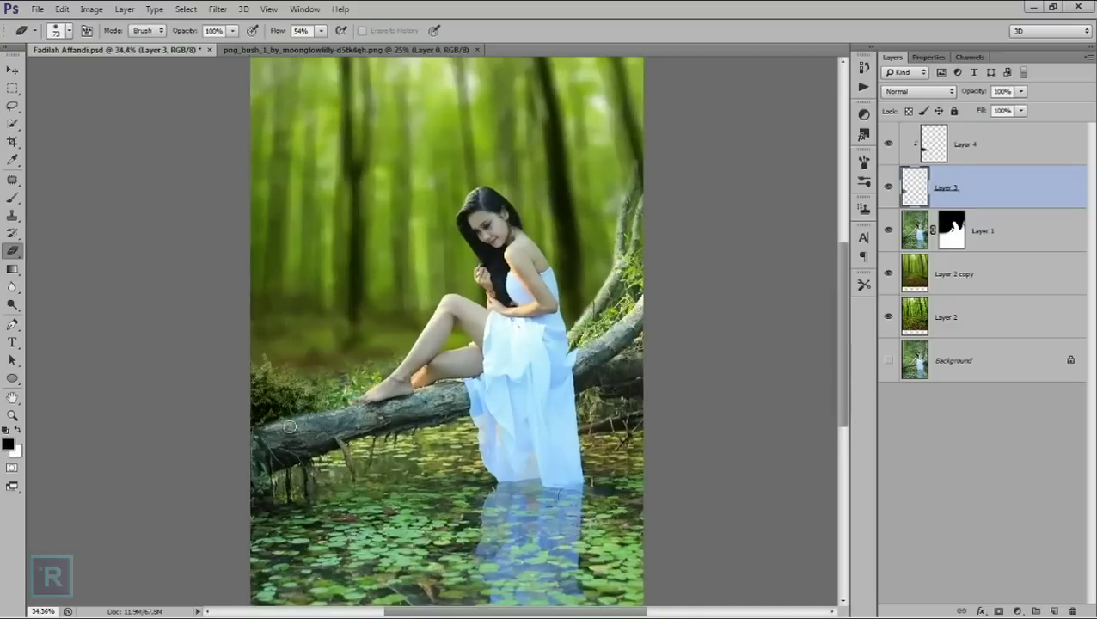
- Enlarge the bush by about 15% and nudge it right and down
key(ctrl+t)
drag(191, 350, 164, 335)
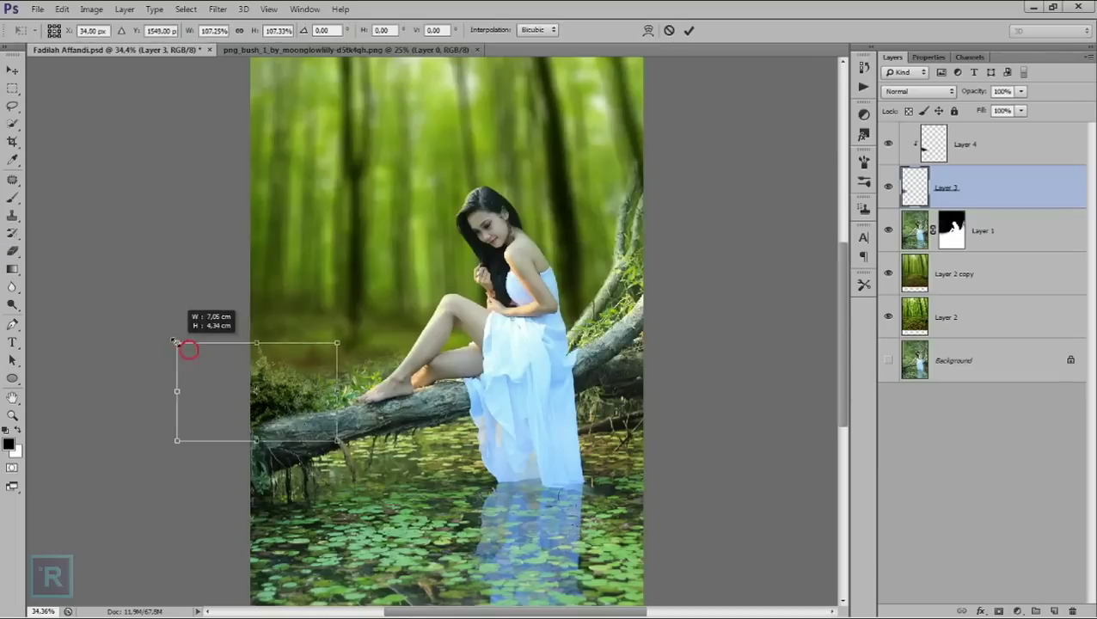
drag(313, 383, 324, 389)
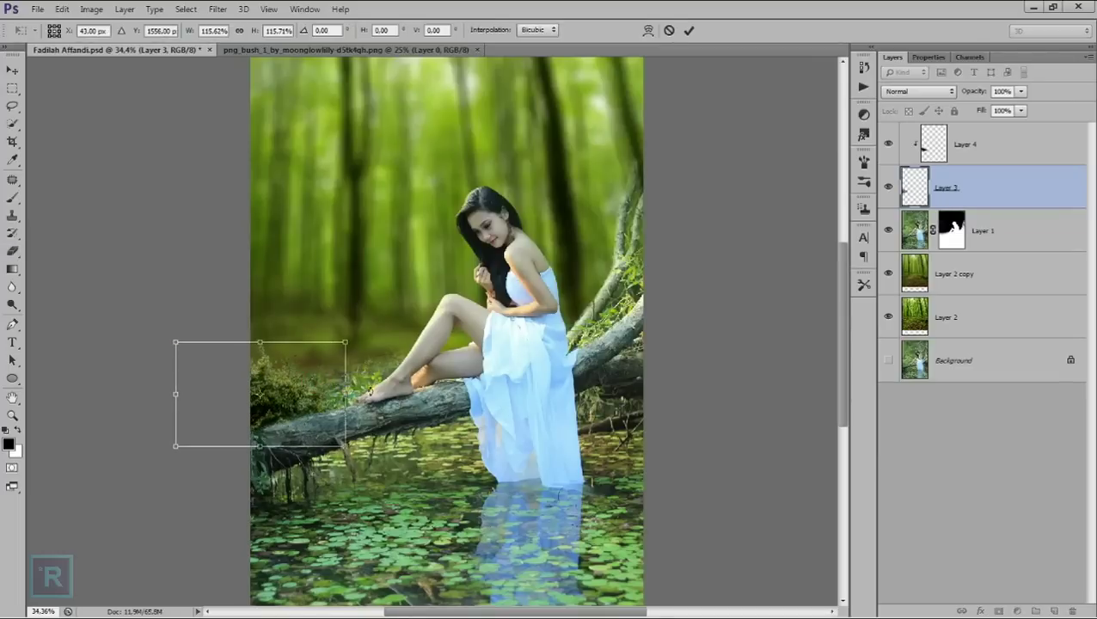
key(Return)
key(e)
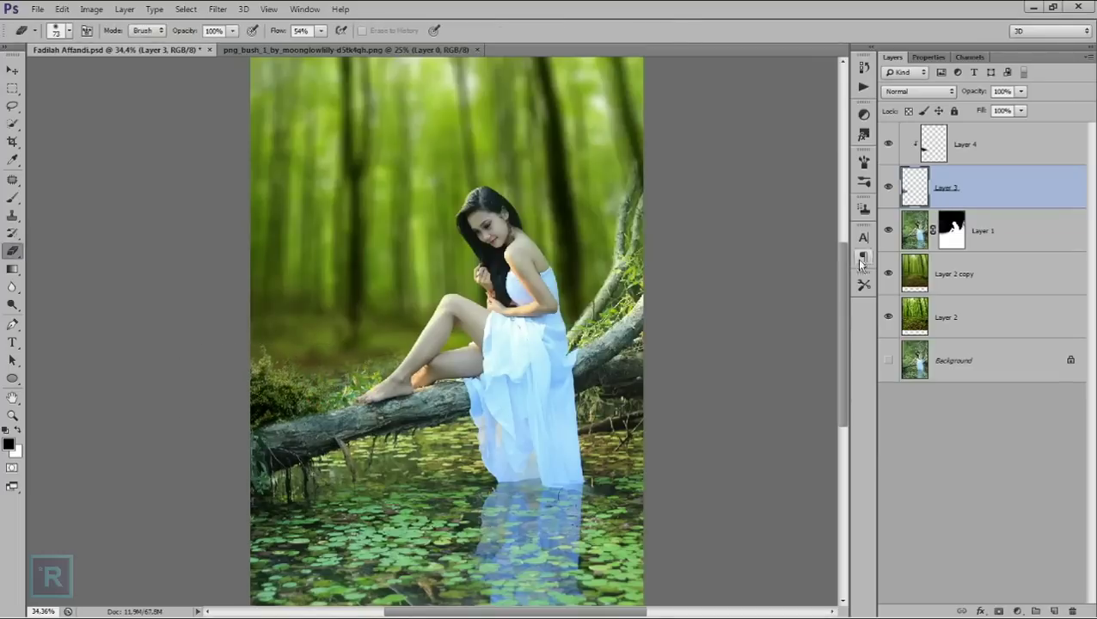
- Set the soft-light layer to 84% opacity and merge it with Layer 3
click(946, 159)
click(1021, 91)
drag(1038, 107, 1029, 108)
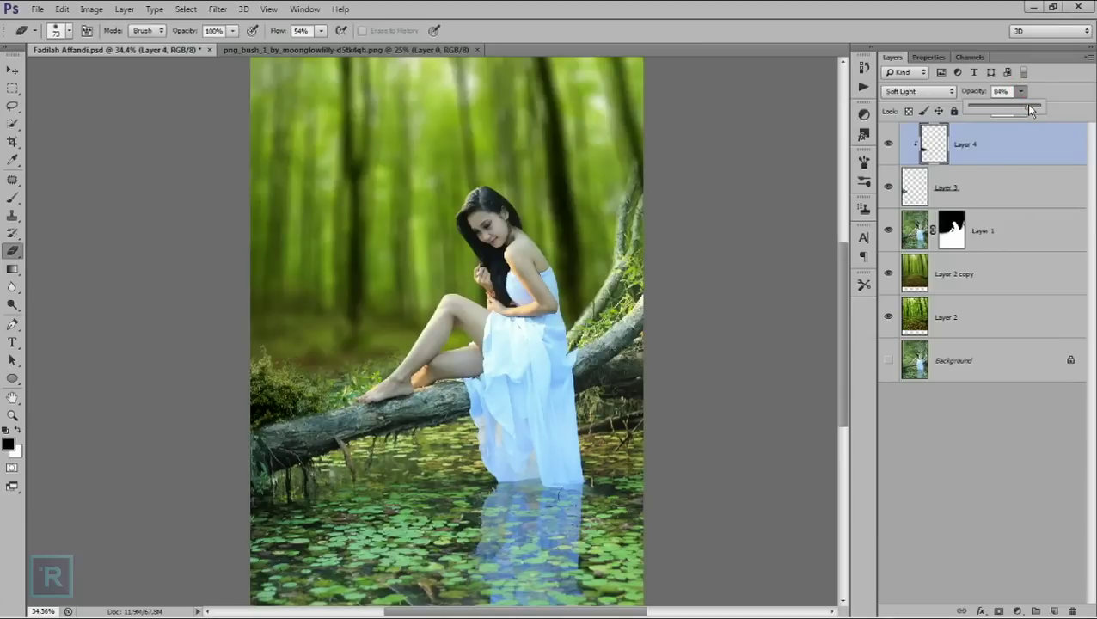
scroll(583, 353, down, 2)
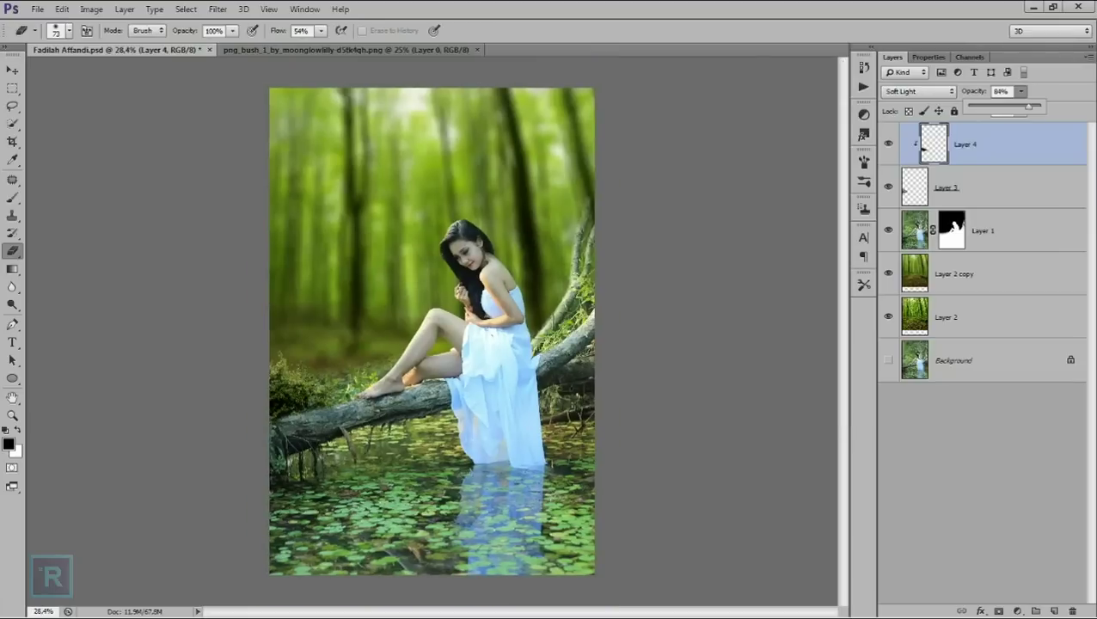
shift+click(997, 182)
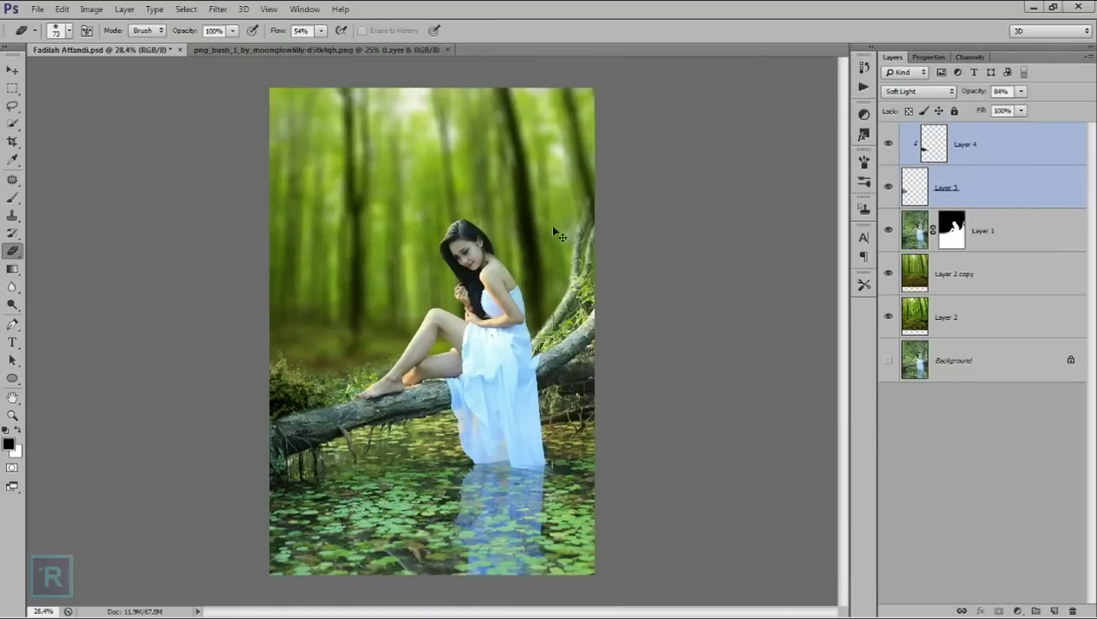
key(ctrl+e)
key(o)
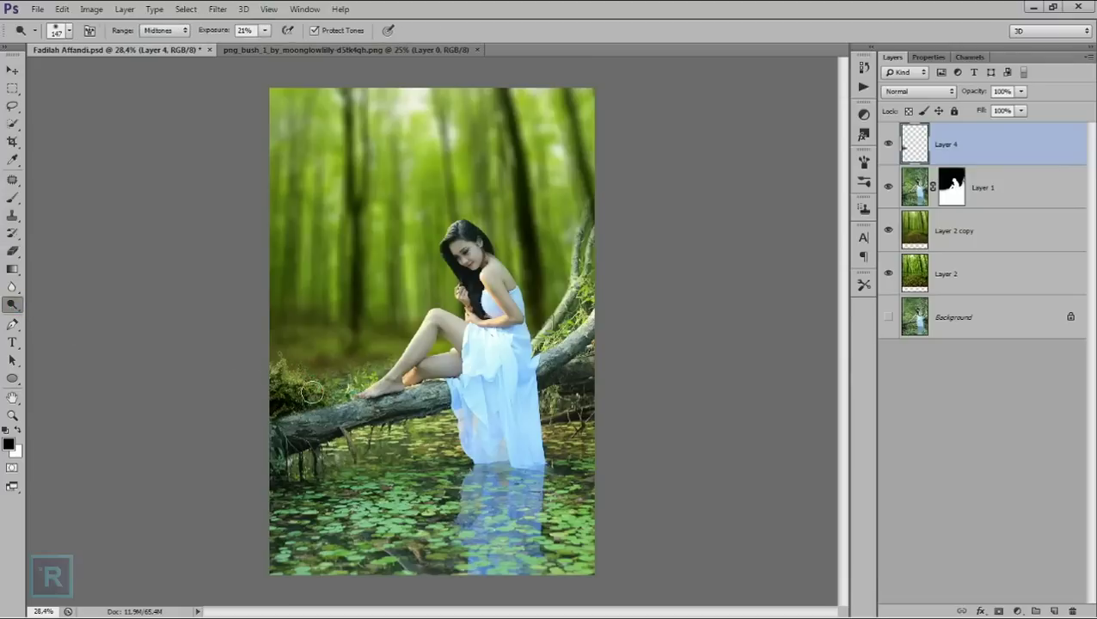
- Burn the left end of the log on Layer 1 to darken it
key(ctrl+plus)
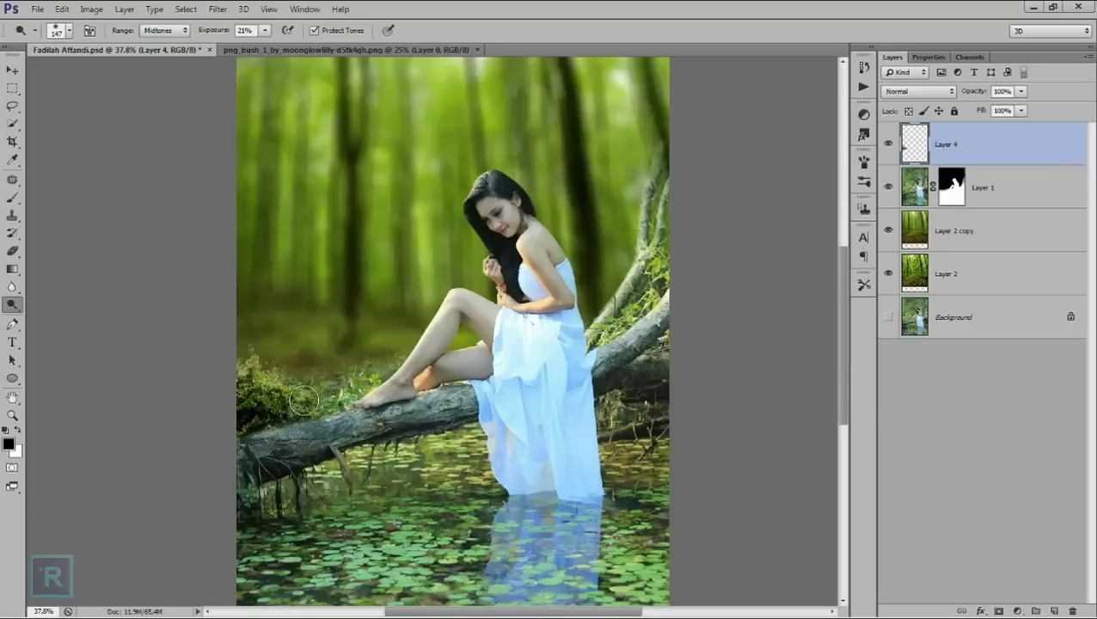
right_click(12, 304)
click(49, 317)
click(912, 186)
drag(304, 442, 235, 454)
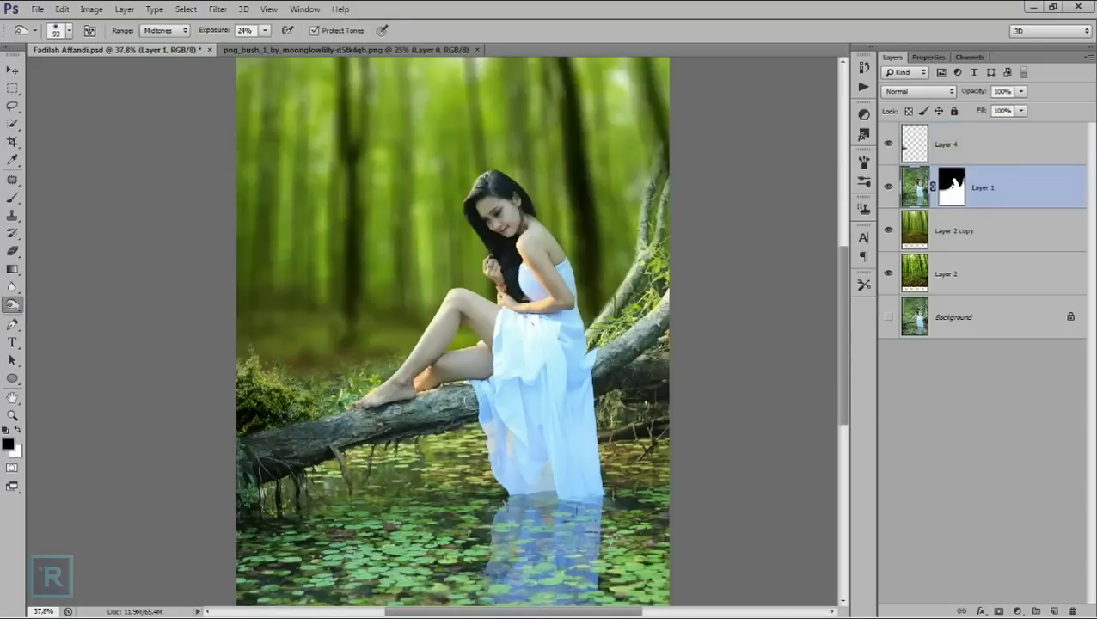
- Add a new empty layer above Layer 4
scroll(514, 375, down, 2)
scroll(514, 375, up, 1)
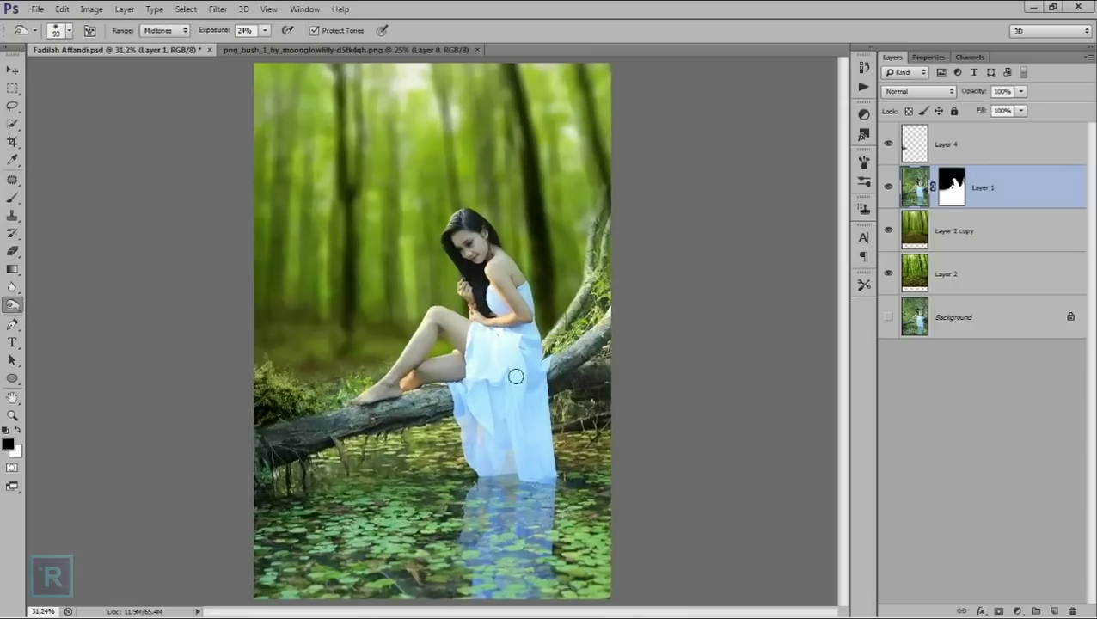
click(997, 155)
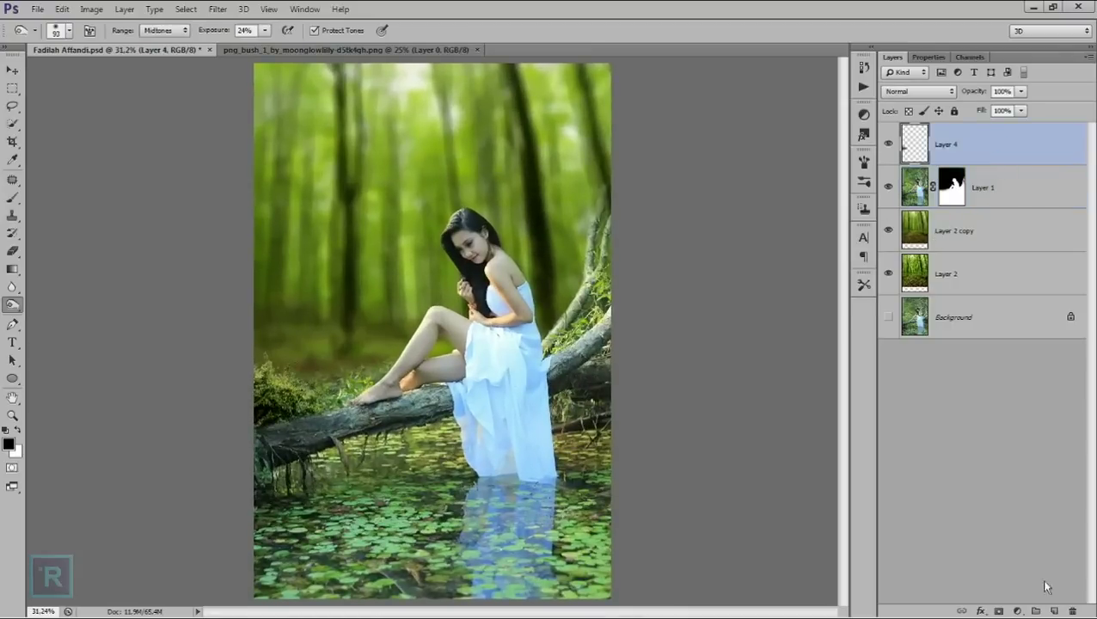
click(1054, 610)
- Draw a black-to-transparent linear gradient up from the bottom of the image
key(g)
click(124, 30)
scroll(432, 331, down, 1)
drag(452, 568, 450, 327)
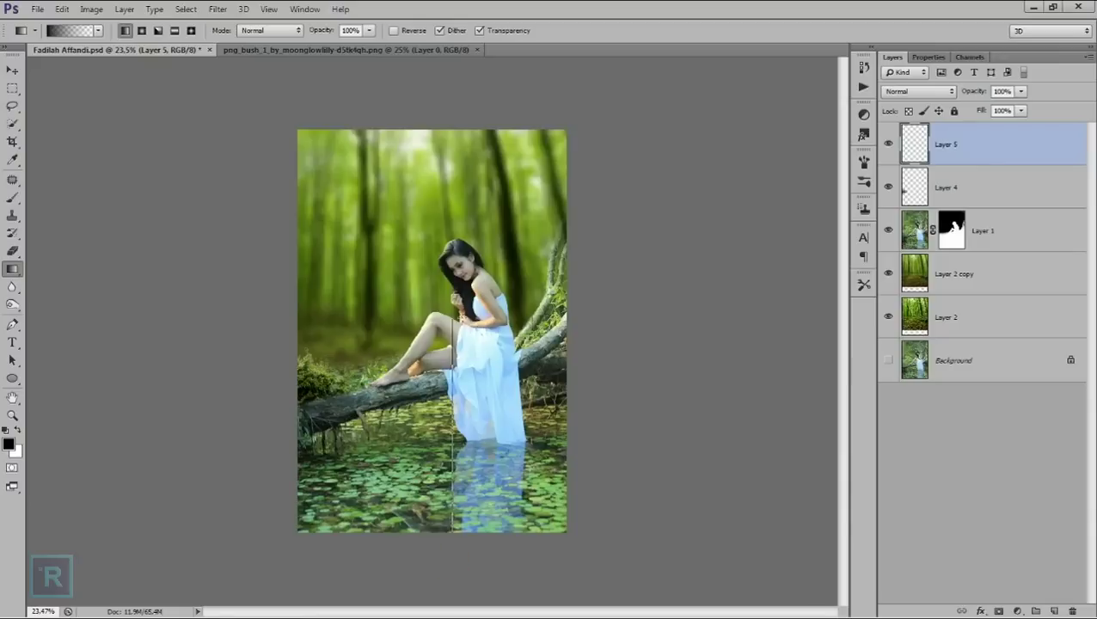
- Move the gradient lower and shorten it so it begins just below the log
key(ctrl+t)
mouse_move(454, 334)
mouse_down()
mouse_move(454, 372)
mouse_move(432, 387)
mouse_up()
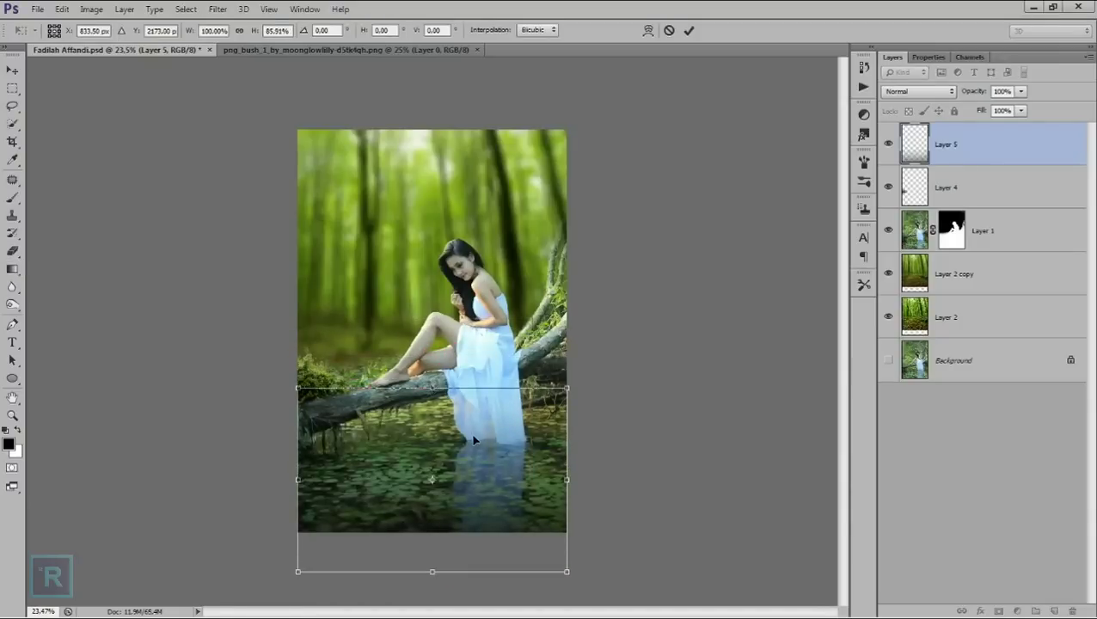
drag(429, 386, 430, 398)
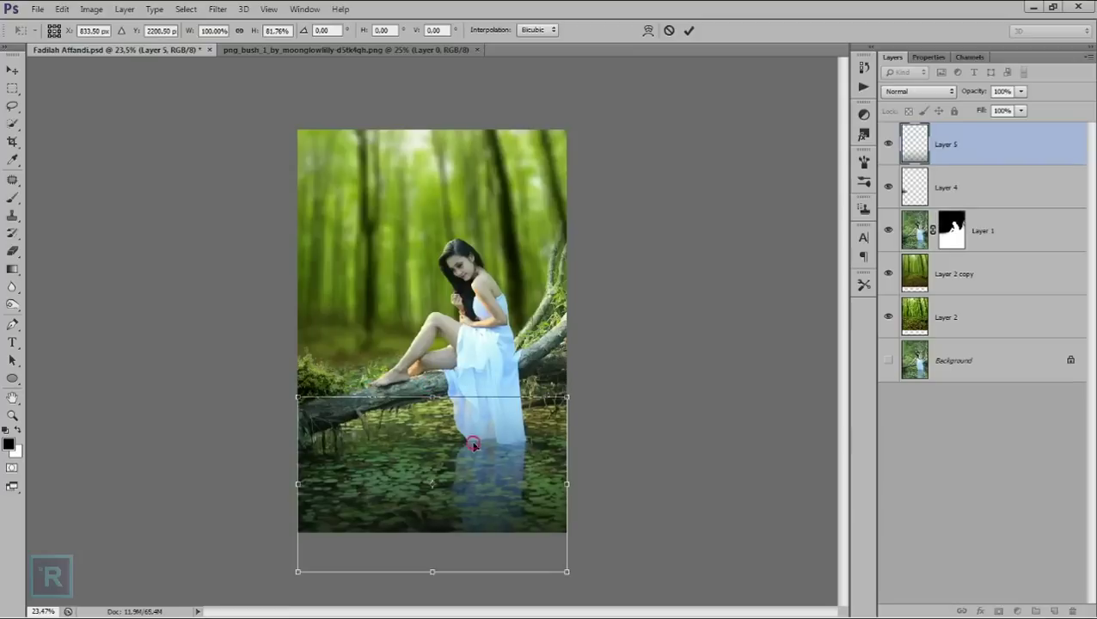
key(Return)
key(g)
click(990, 270)
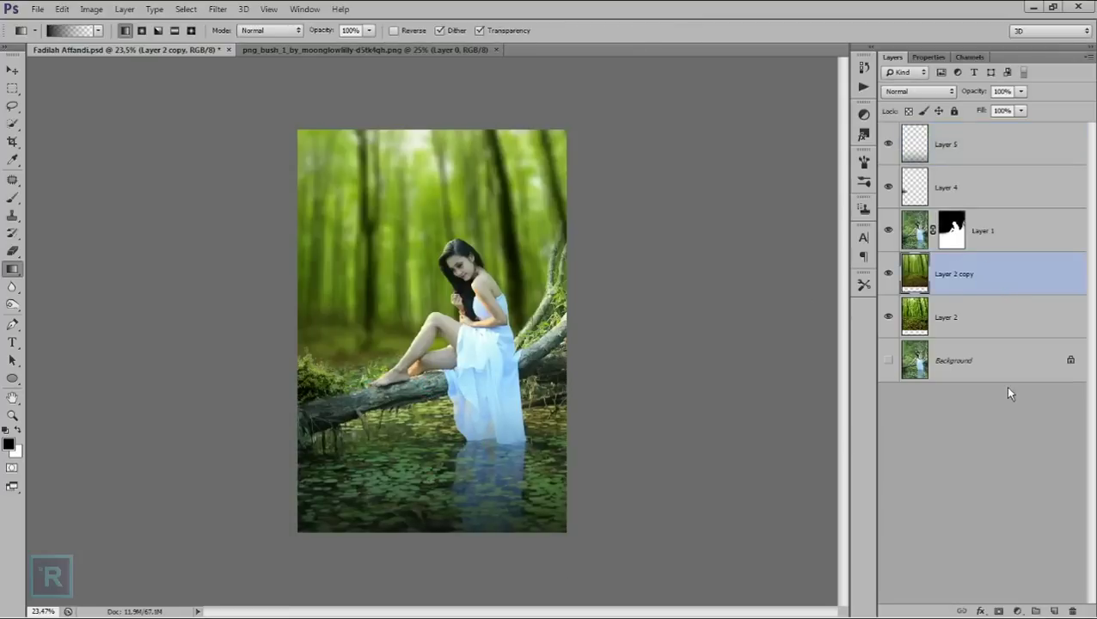
click(1017, 611)
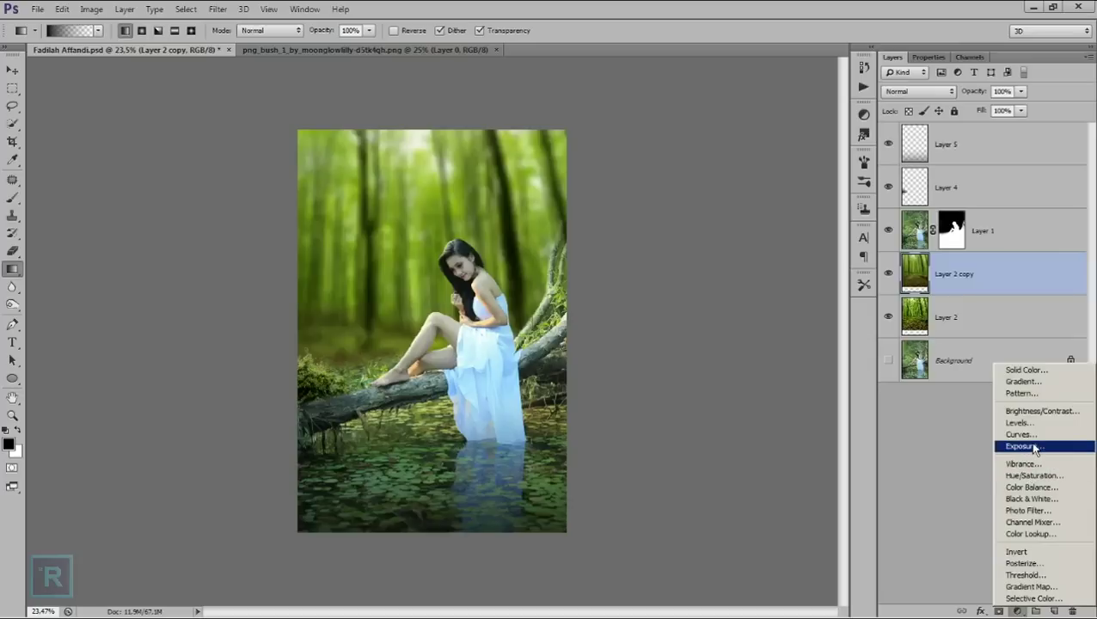
click(1003, 282)
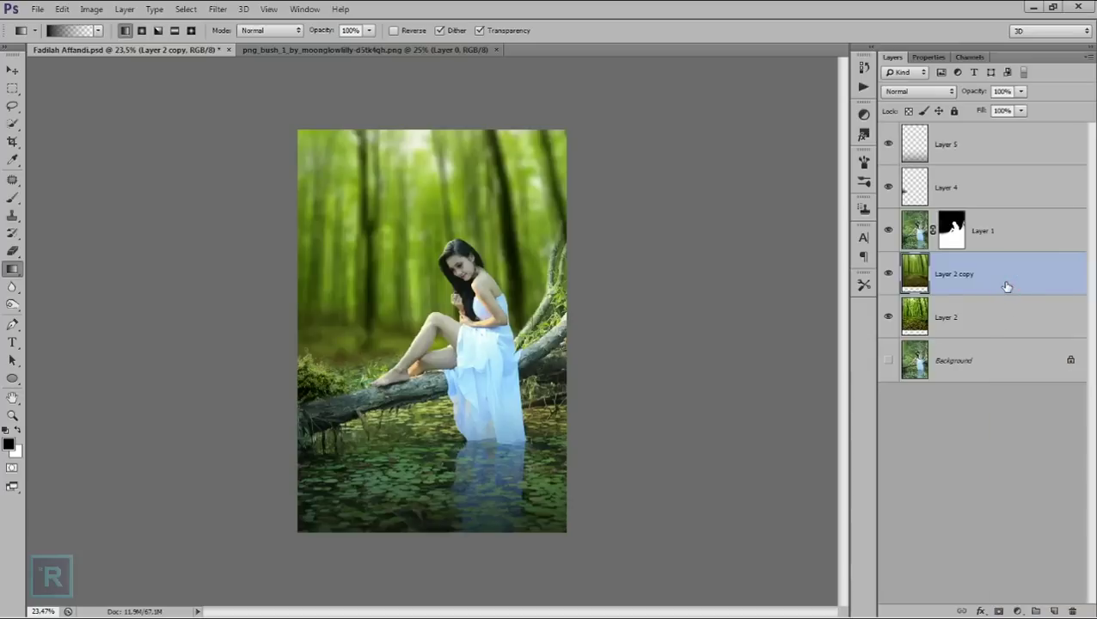
click(1054, 610)
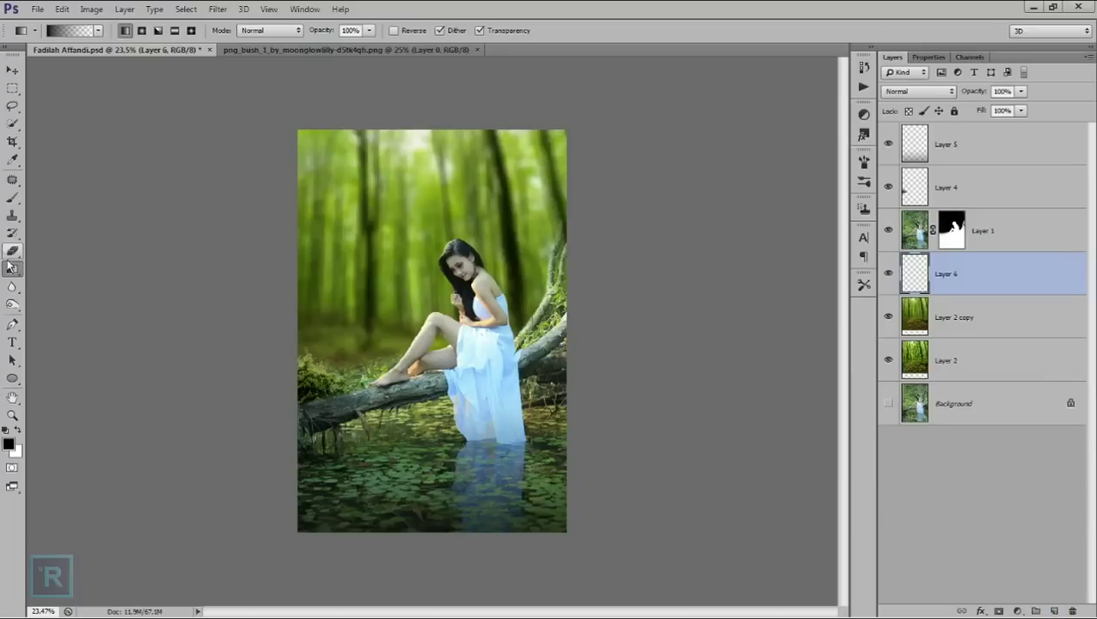
click(141, 30)
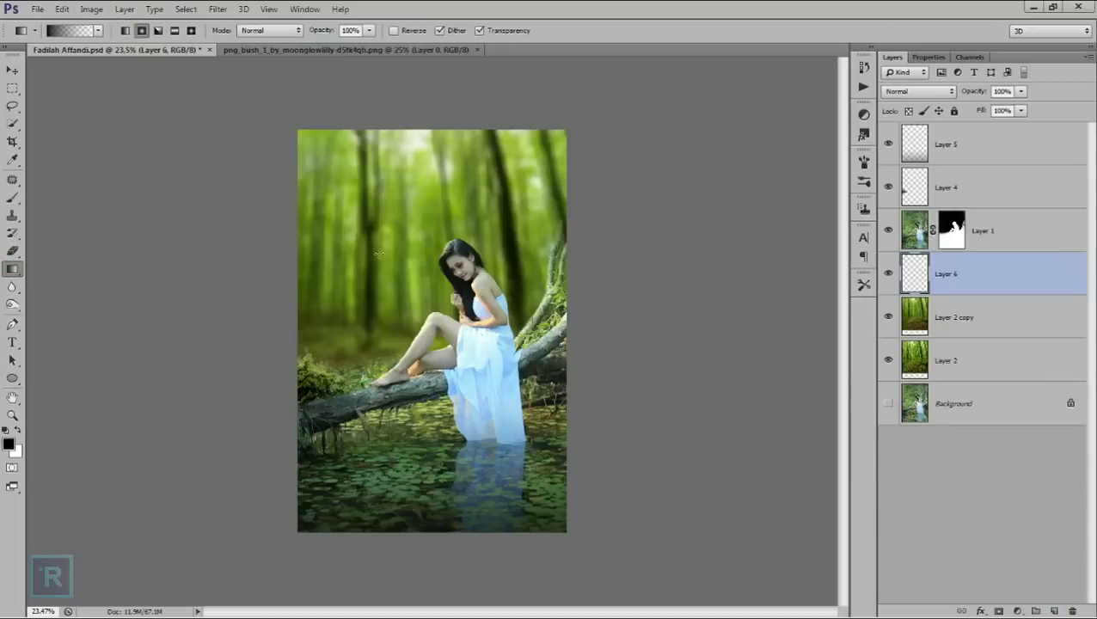
drag(392, 215, 464, 330)
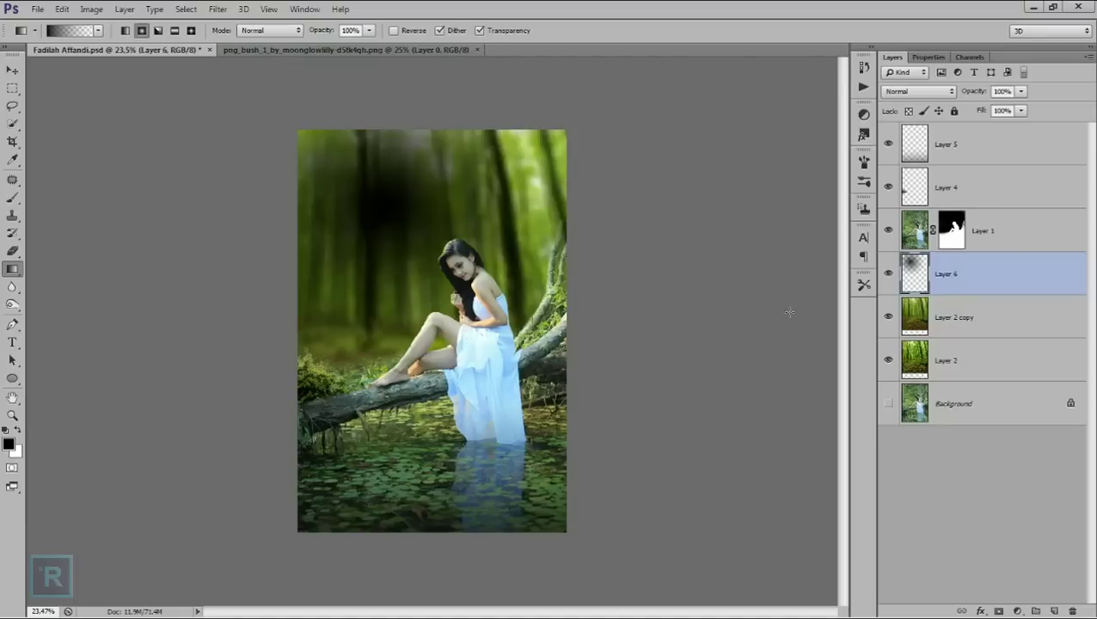
key(ctrl+i)
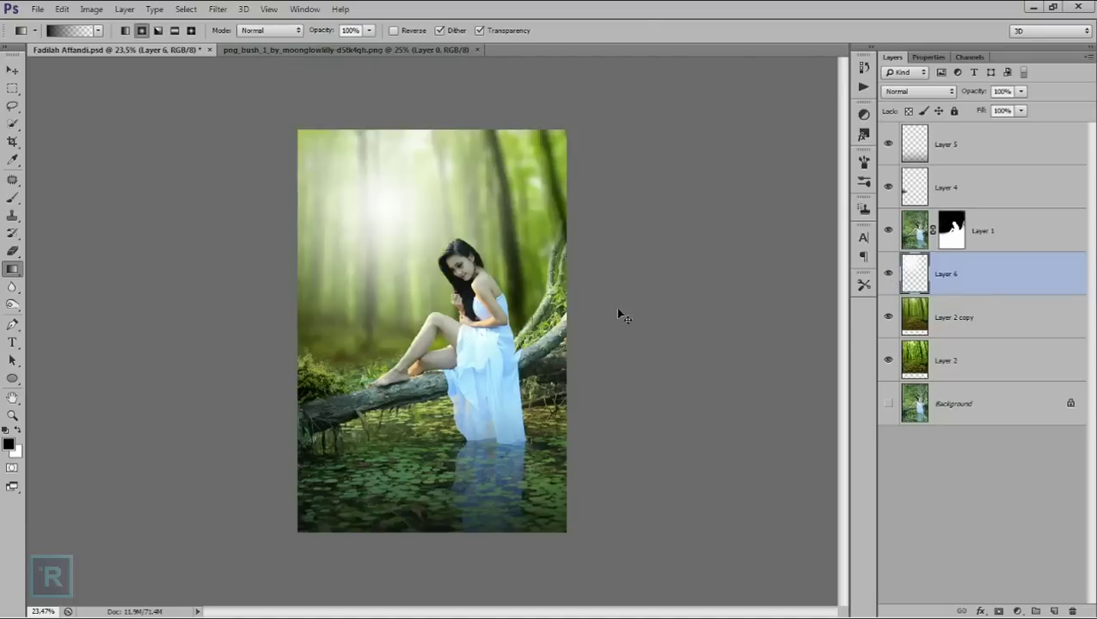
key(ctrl+t)
drag(375, 205, 350, 167)
mouse_move(508, 326)
mouse_down()
mouse_move(545, 337)
mouse_move(549, 359)
mouse_up()
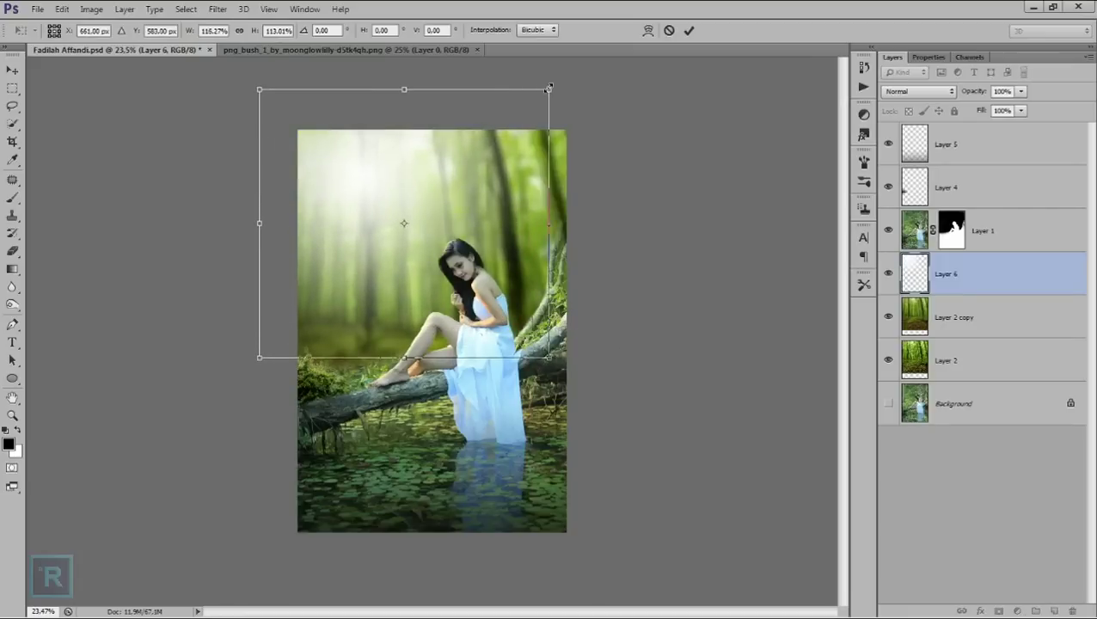
drag(548, 90, 502, 110)
drag(259, 110, 246, 104)
key(Return)
key(g)
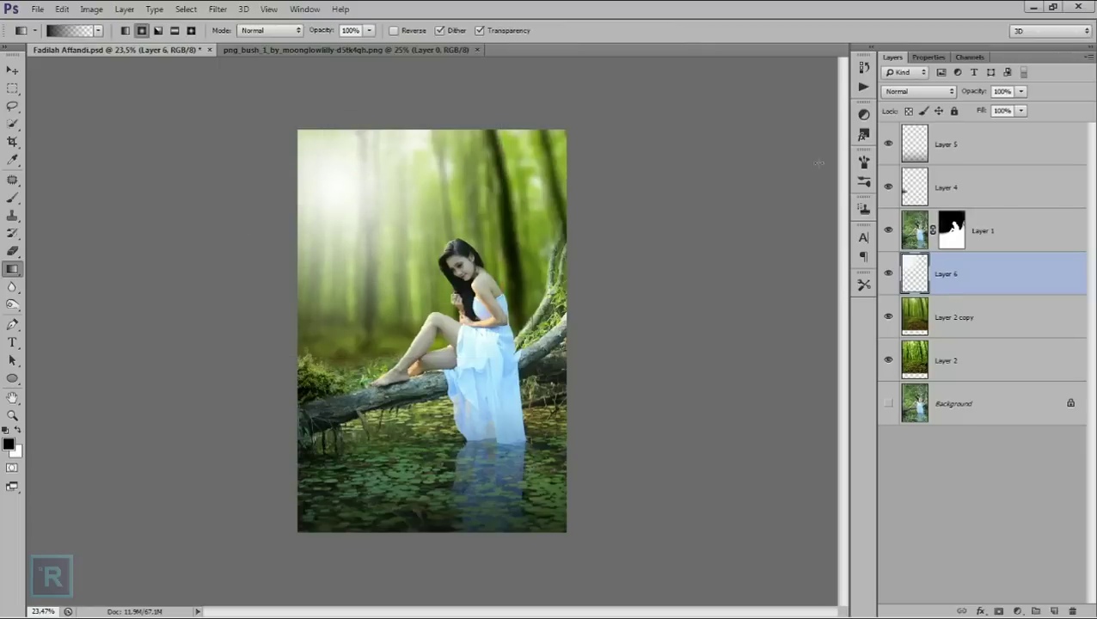
key(Delete)
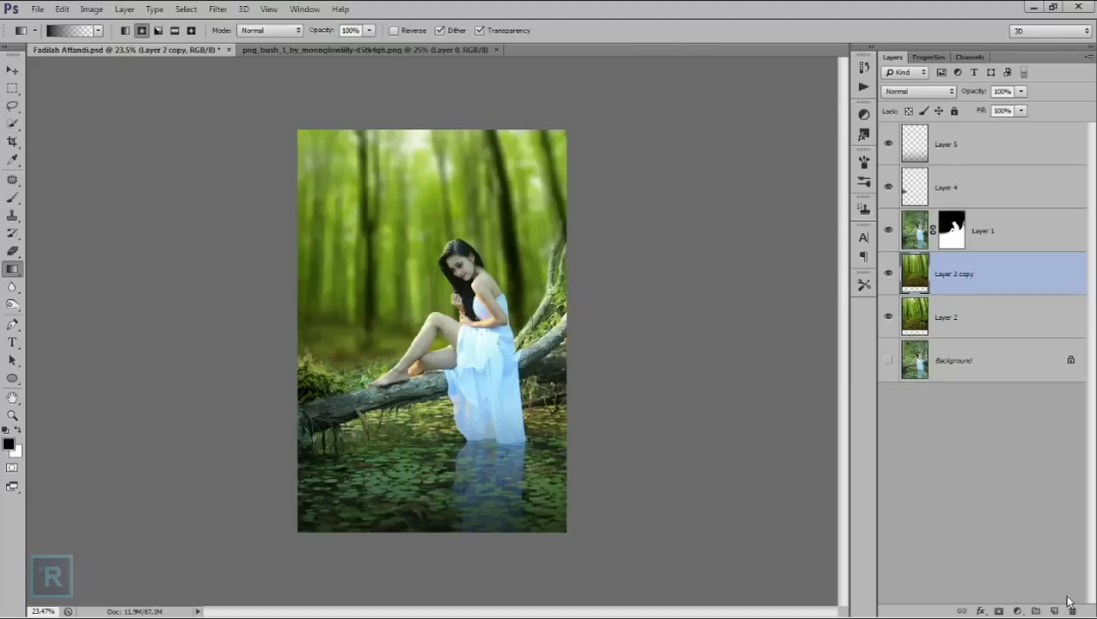
- On a new layer, paint soft black with a 1521 px brush over the upper and left forest
click(1054, 610)
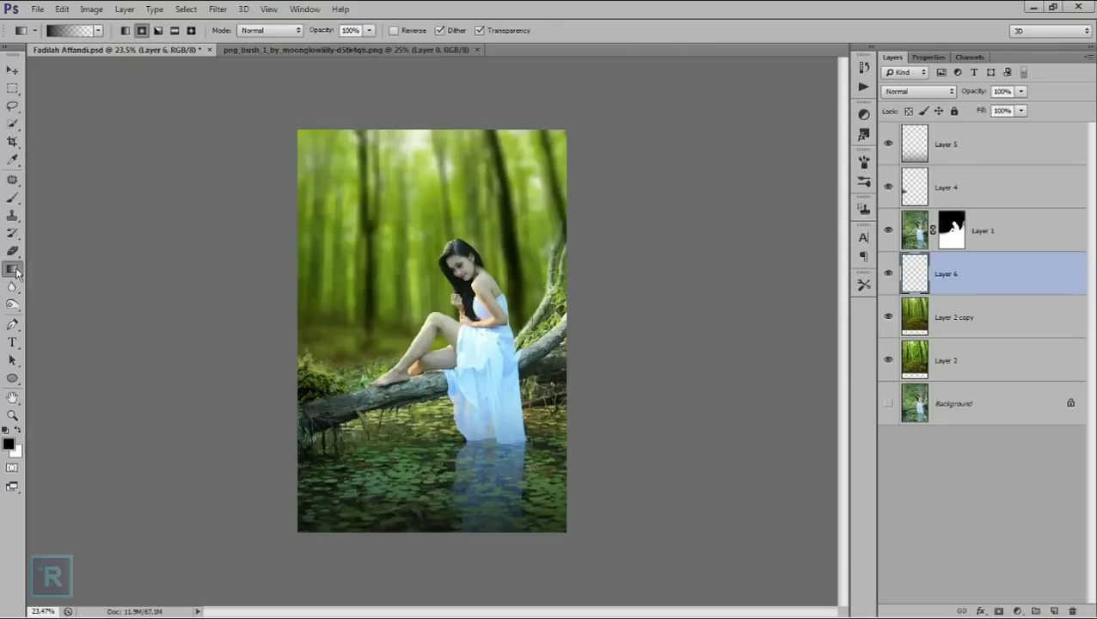
click(12, 197)
right_click(403, 302)
drag(527, 331, 541, 330)
key(Return)
drag(541, 237, 621, 314)
click(482, 140)
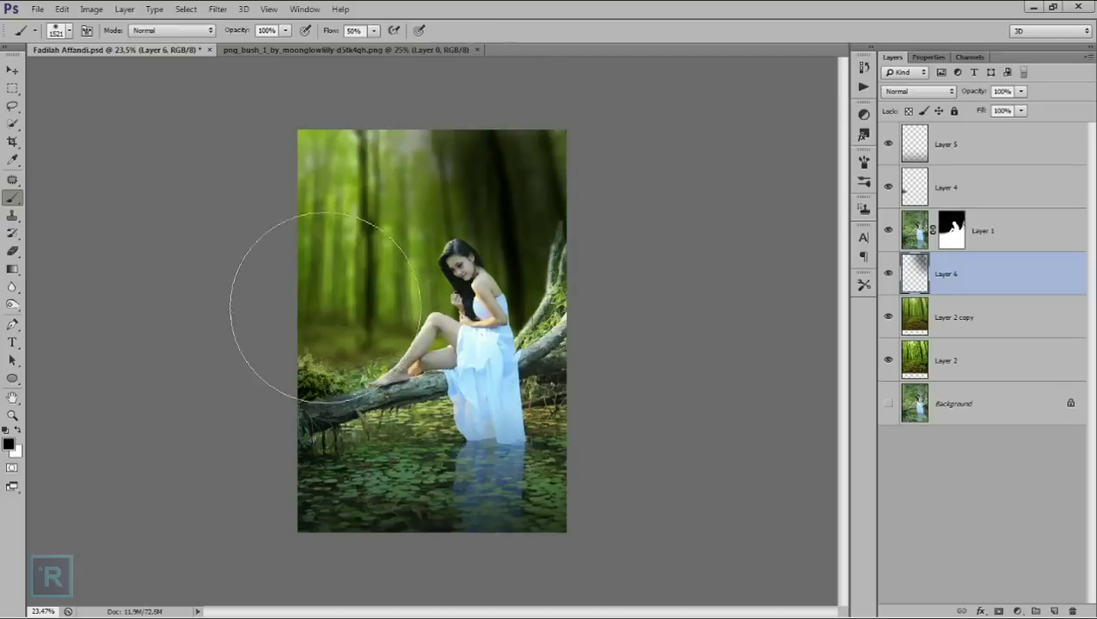
drag(260, 255, 240, 404)
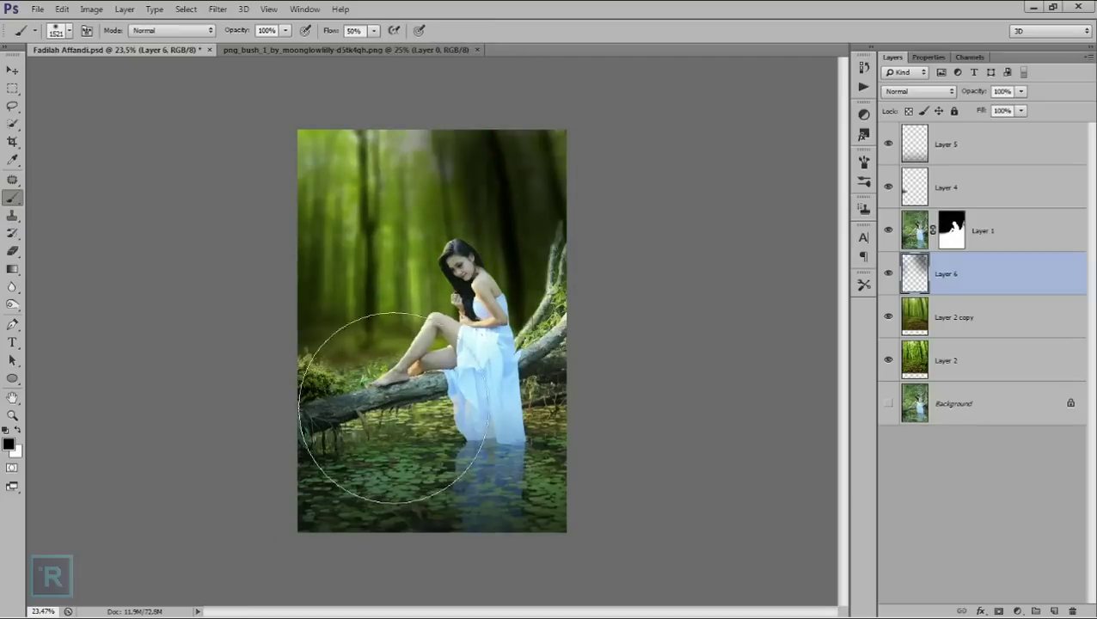
- Set the darkening layer to 61% opacity and 69% fill
click(1020, 91)
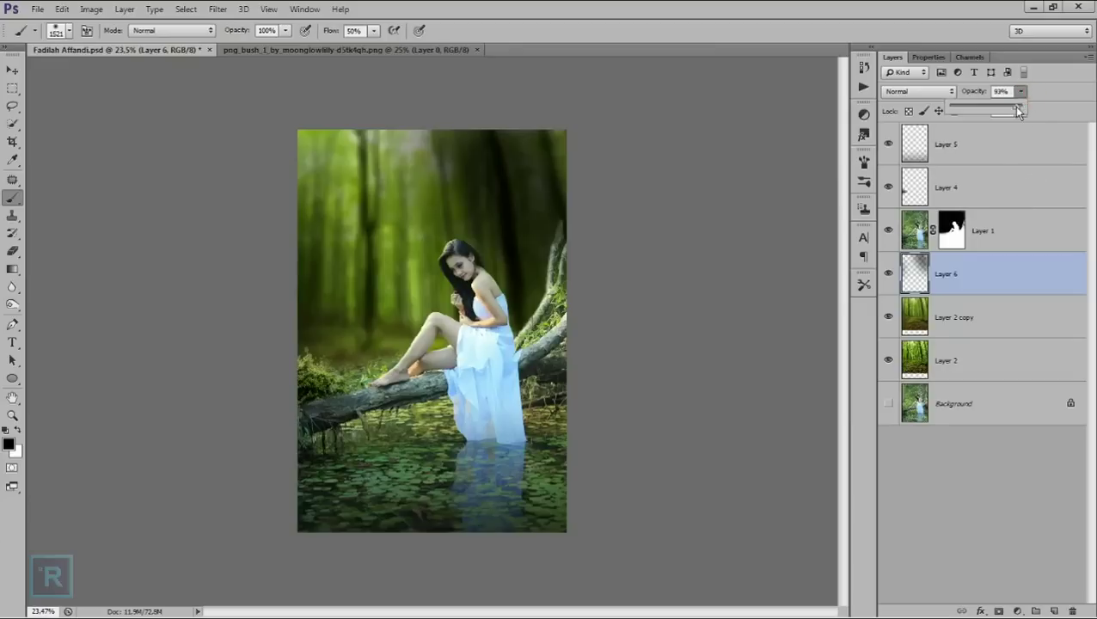
drag(1023, 106, 998, 110)
click(607, 140)
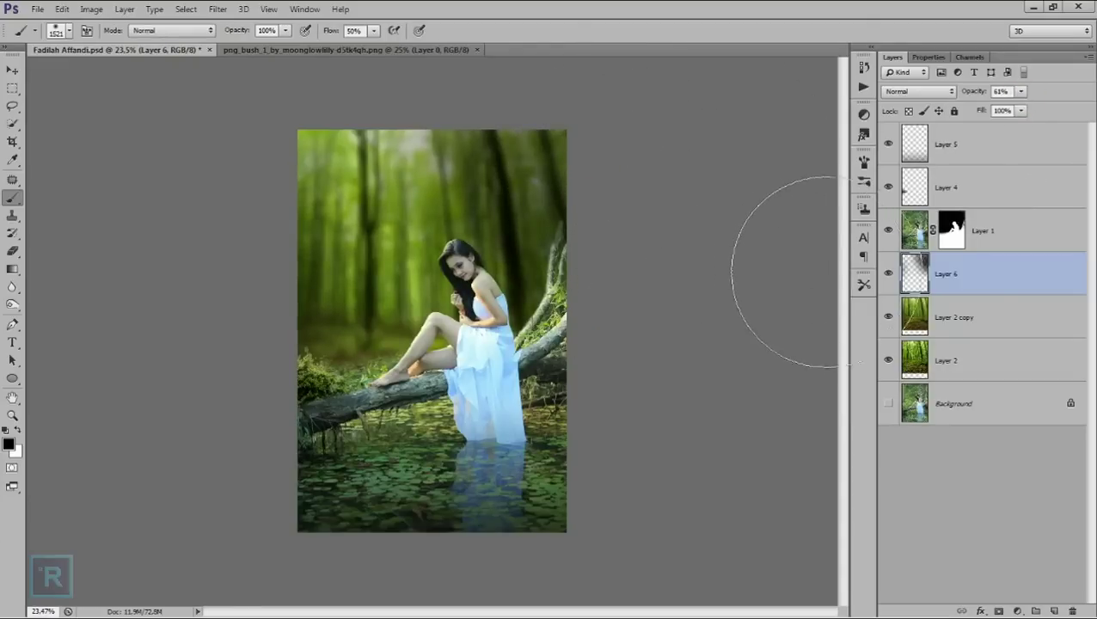
click(1020, 111)
drag(1020, 121, 1006, 126)
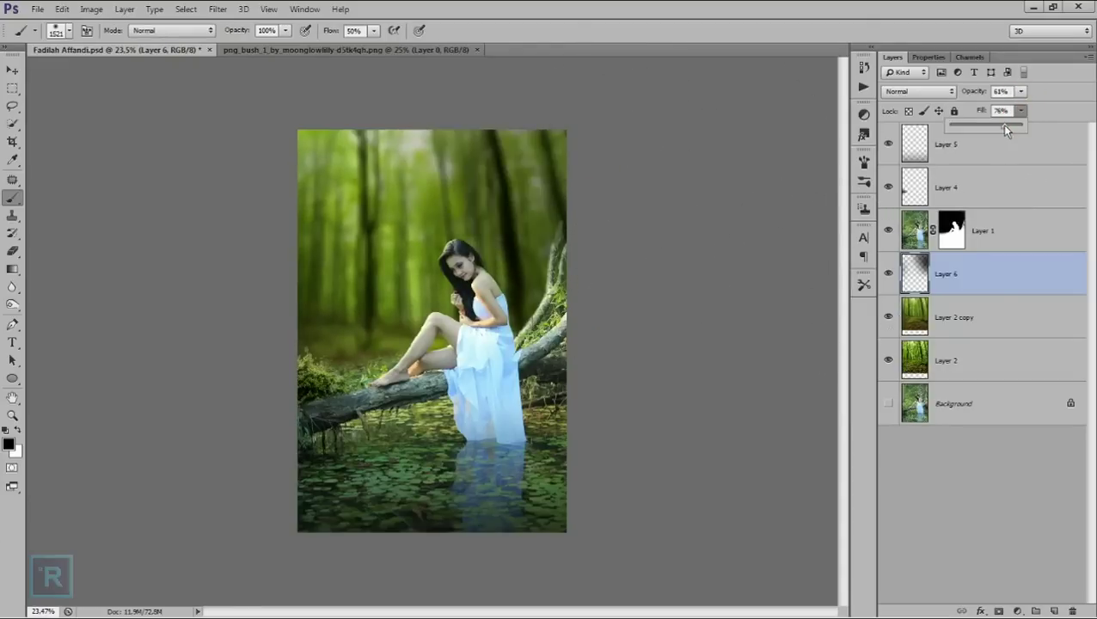
click(1055, 610)
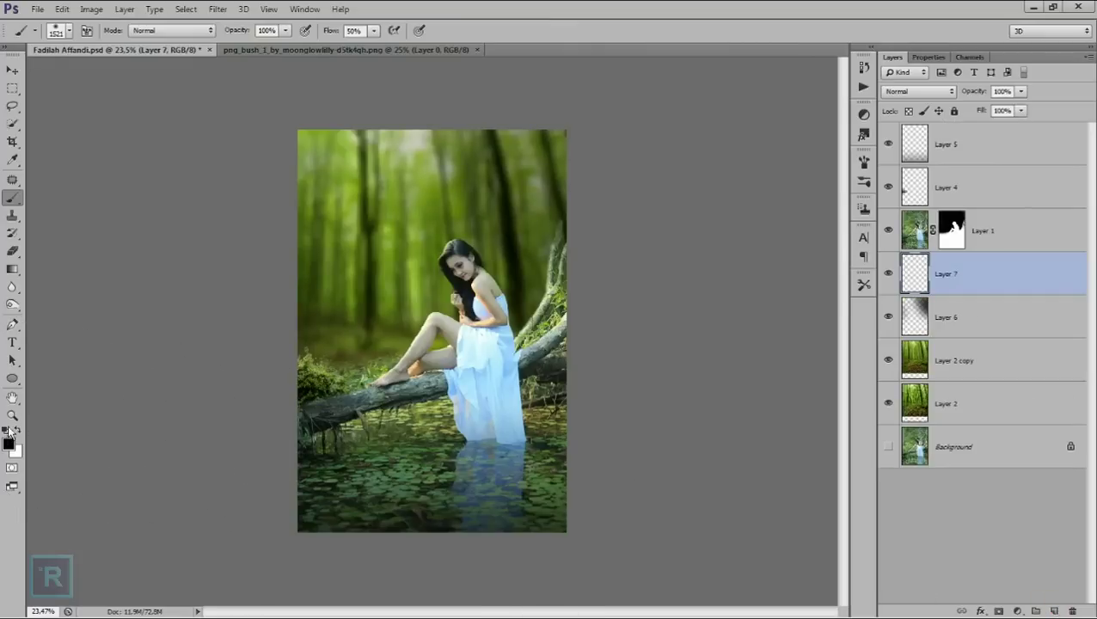
- Set the foreground colour to a bright yellow-green for the gradient
click(12, 268)
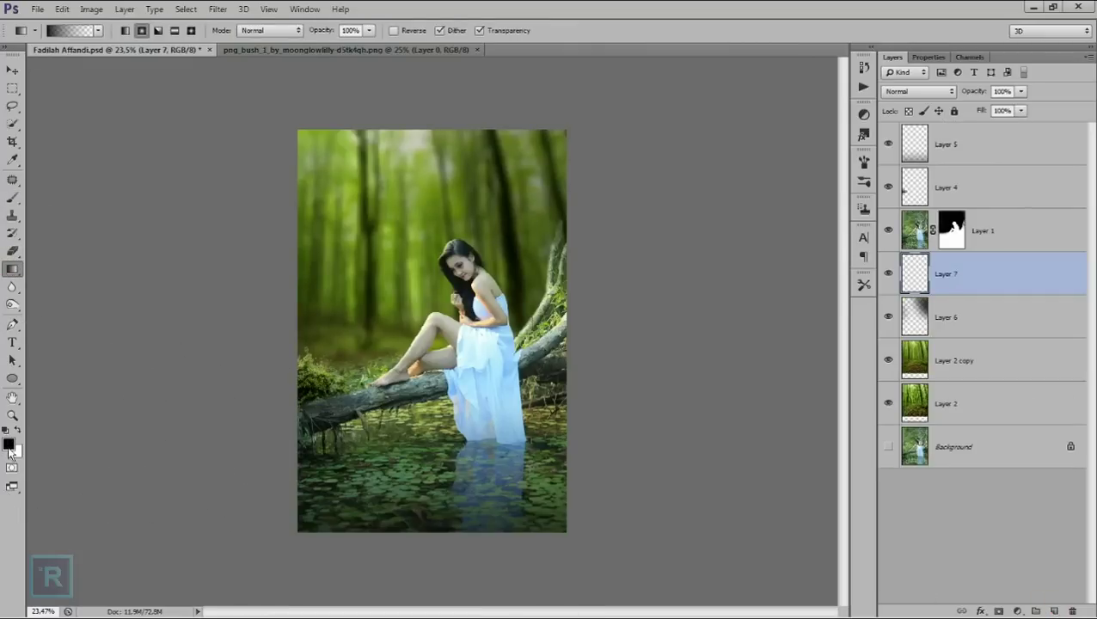
click(8, 446)
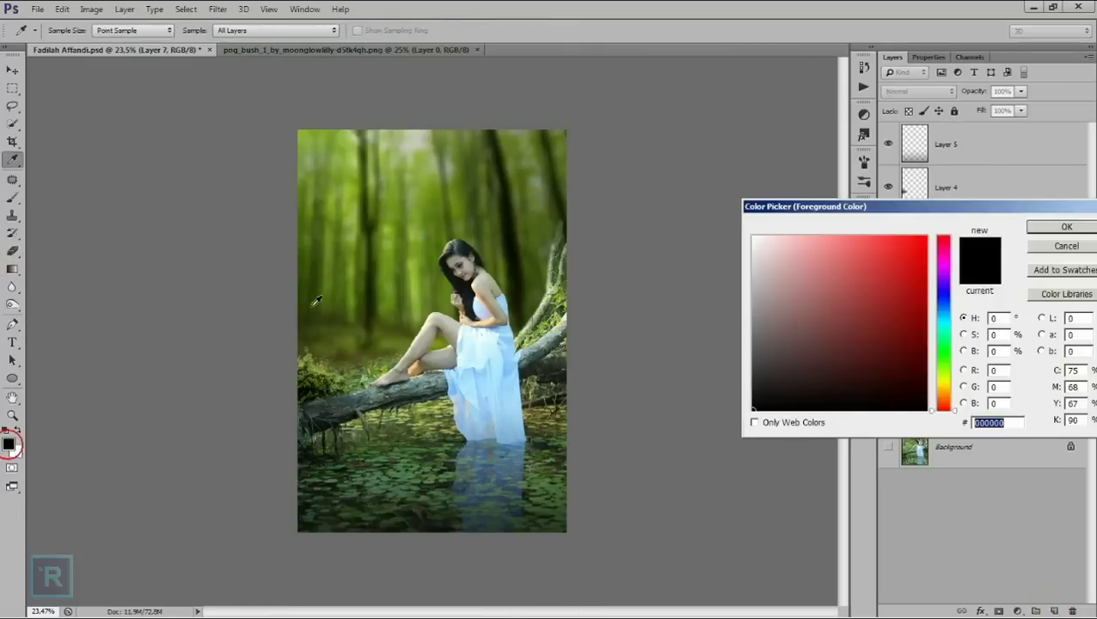
click(360, 155)
drag(903, 258, 896, 237)
click(946, 378)
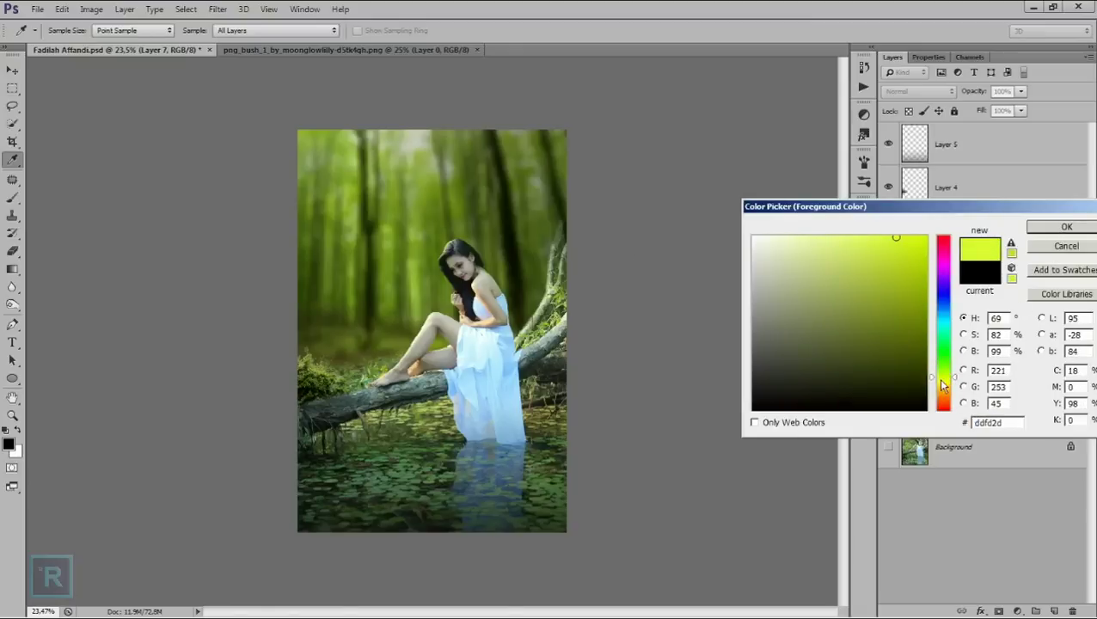
click(1051, 228)
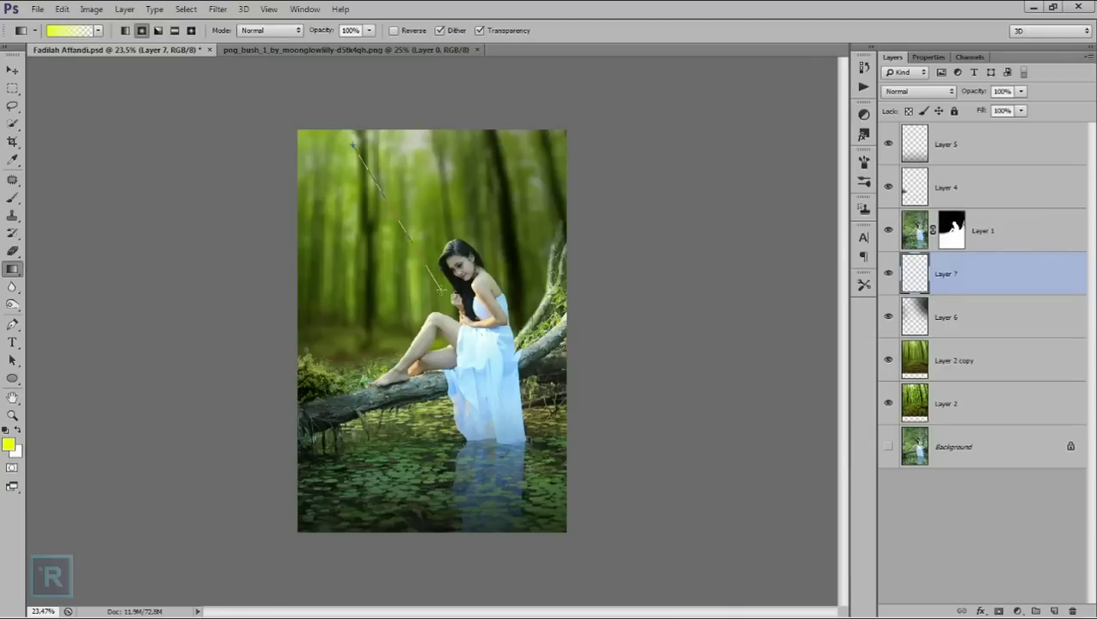
- Draw a yellow radial glow in the upper-left forest, then move and enlarge it
drag(353, 146, 456, 318)
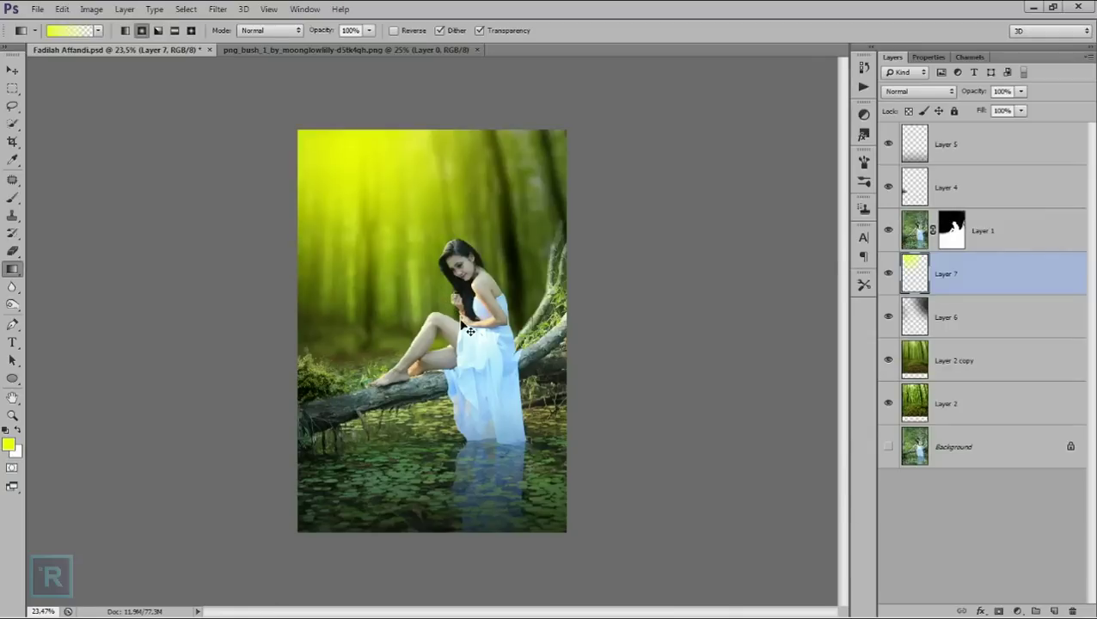
key(ctrl+t)
drag(406, 189, 373, 169)
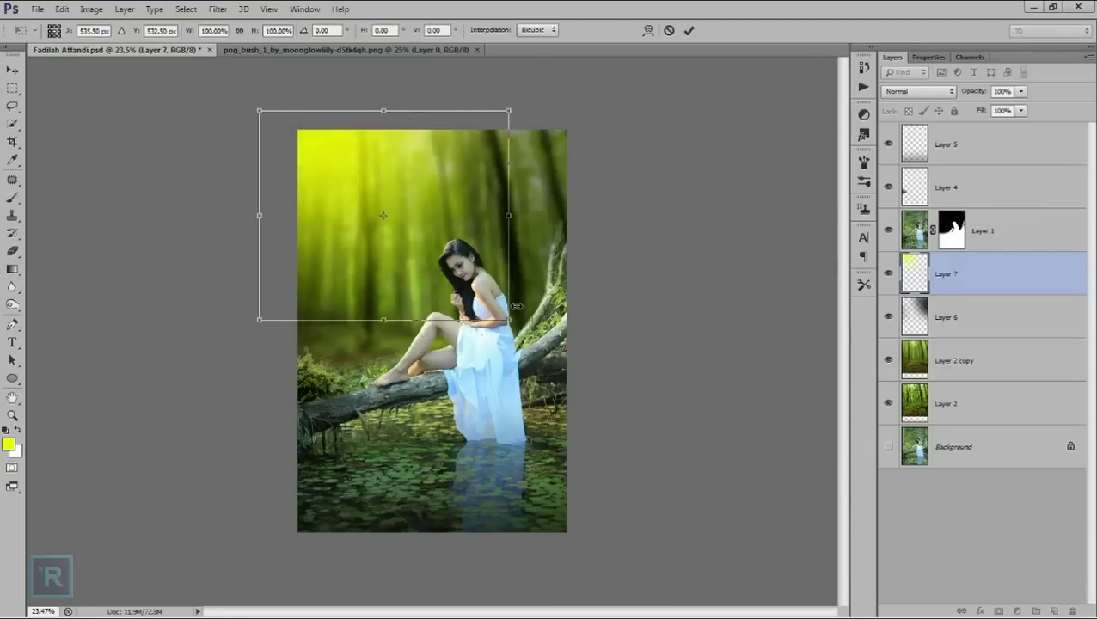
drag(508, 320, 551, 442)
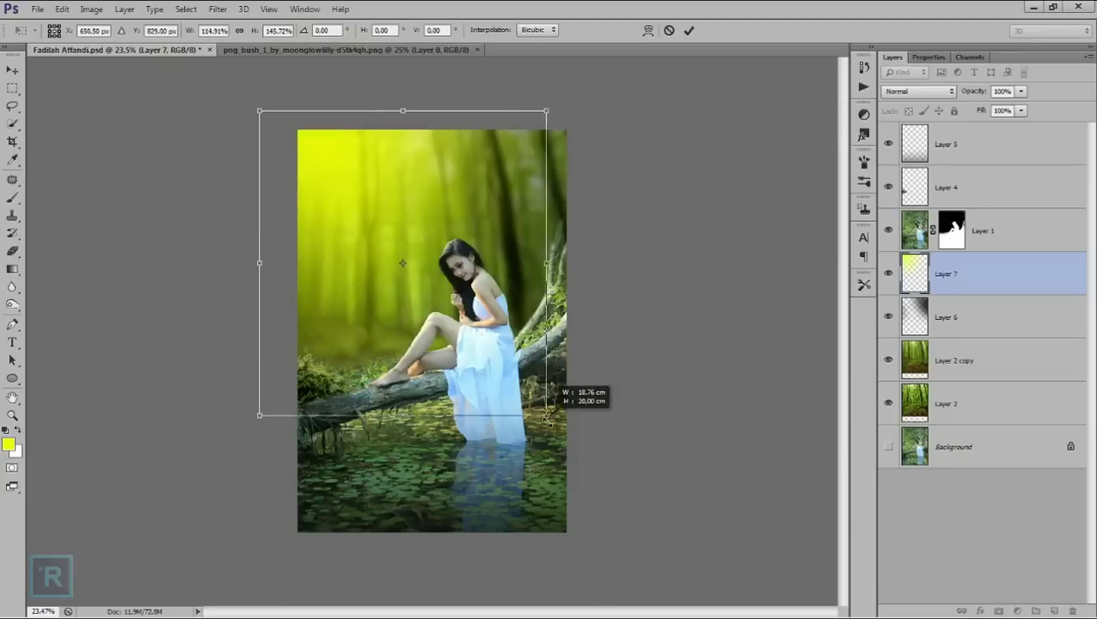
drag(550, 442, 552, 370)
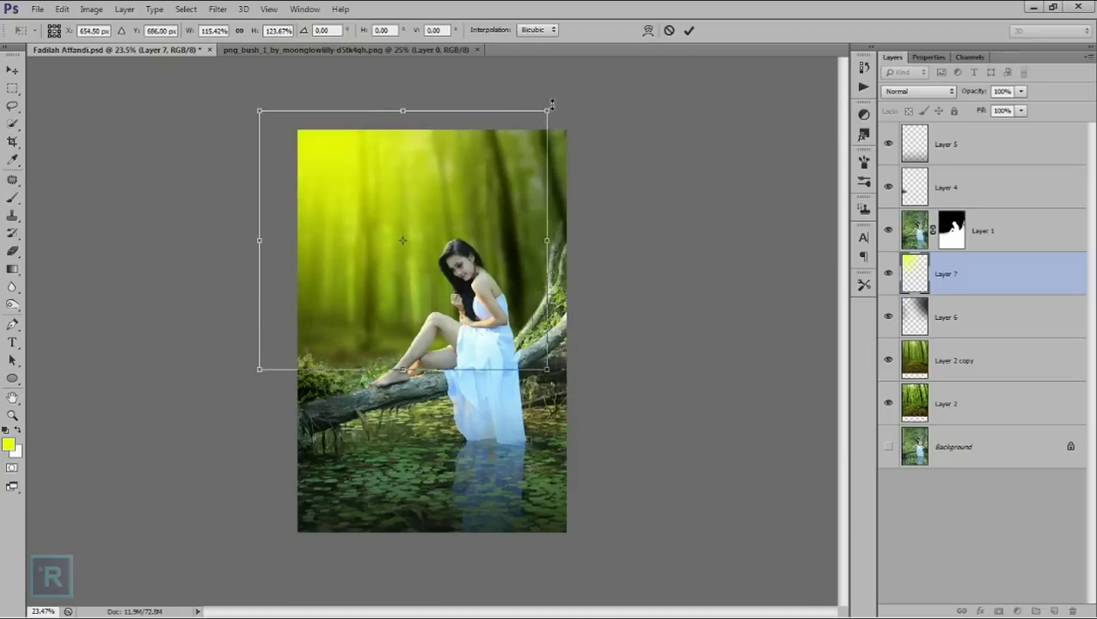
drag(551, 110, 554, 127)
key(Return)
- Blend the yellow glow layer (Layer 7) in Soft Light
key(g)
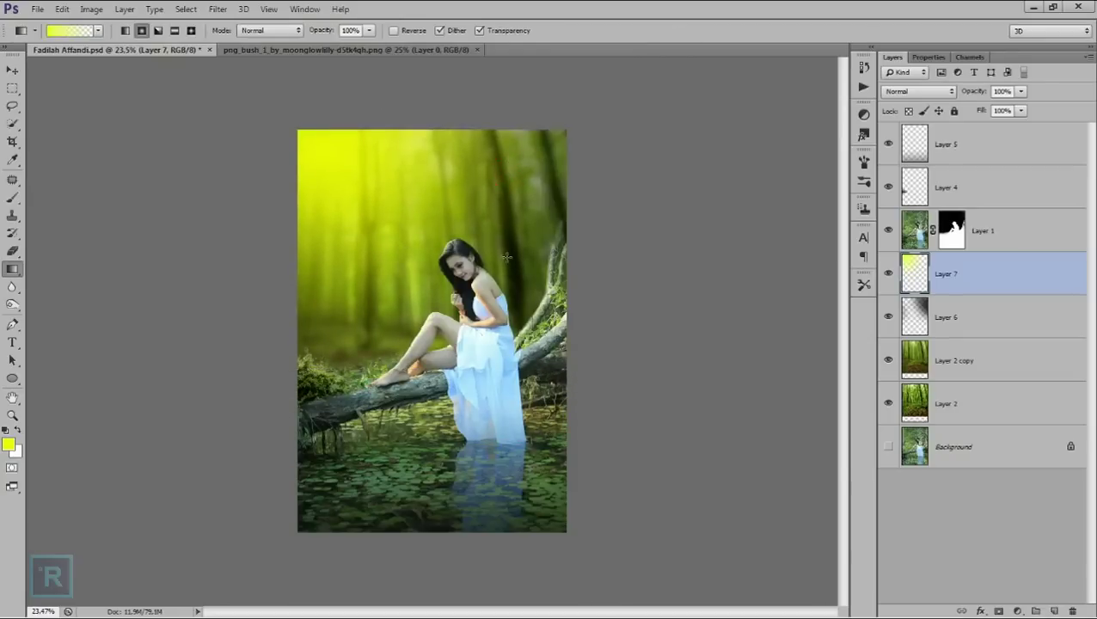
click(903, 91)
click(914, 282)
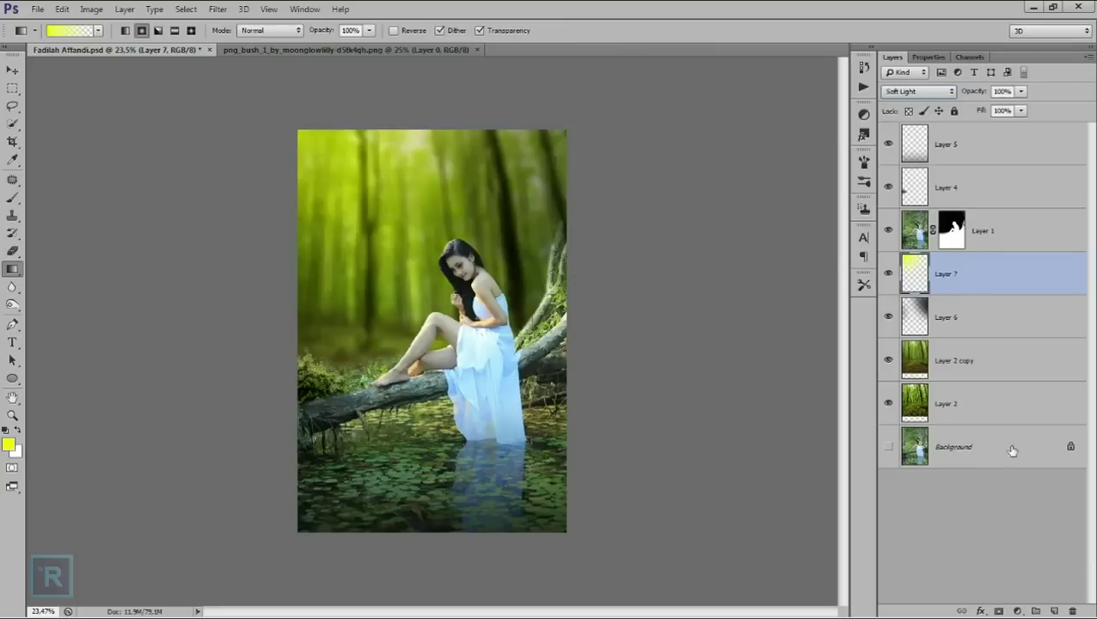
click(1057, 610)
- Pick a pale yellow and draw a radial glow over the upper-left
click(7, 441)
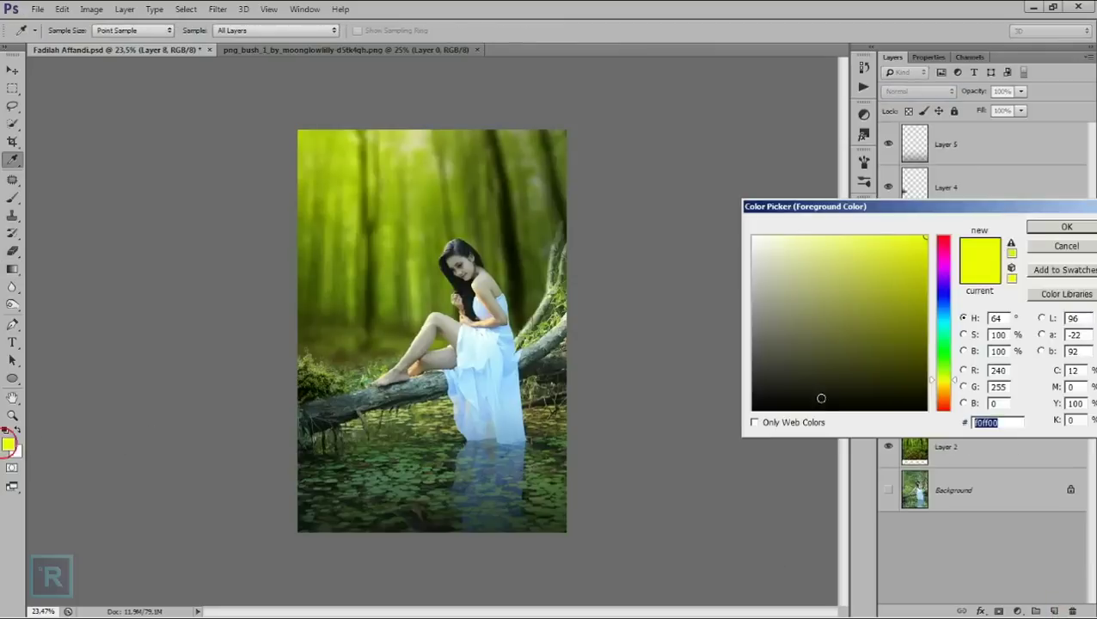
click(931, 382)
drag(884, 277, 842, 237)
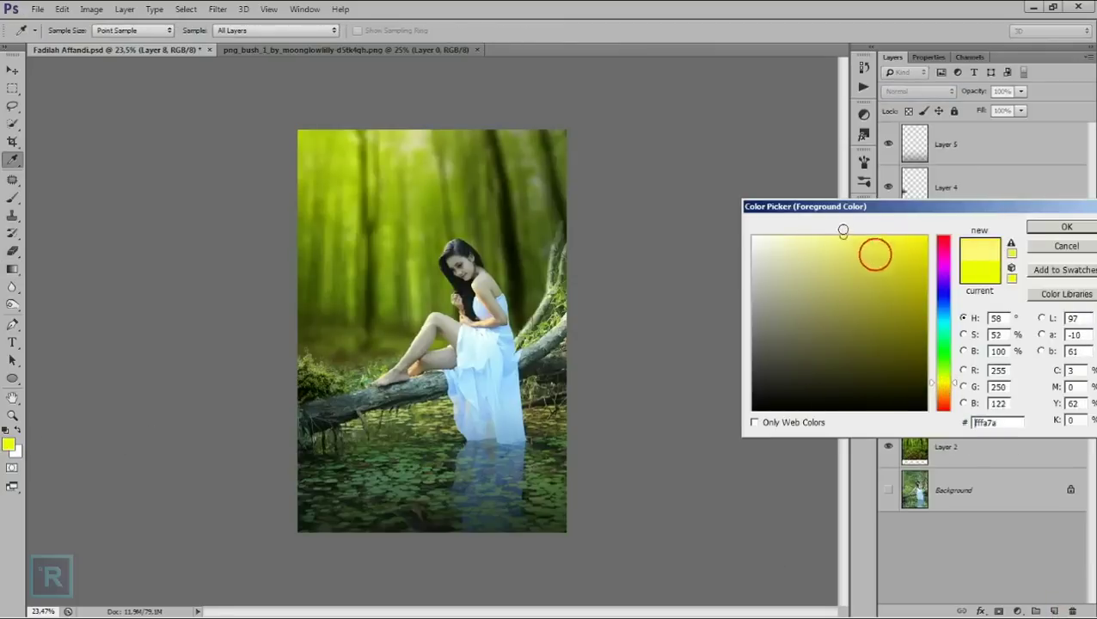
click(1062, 226)
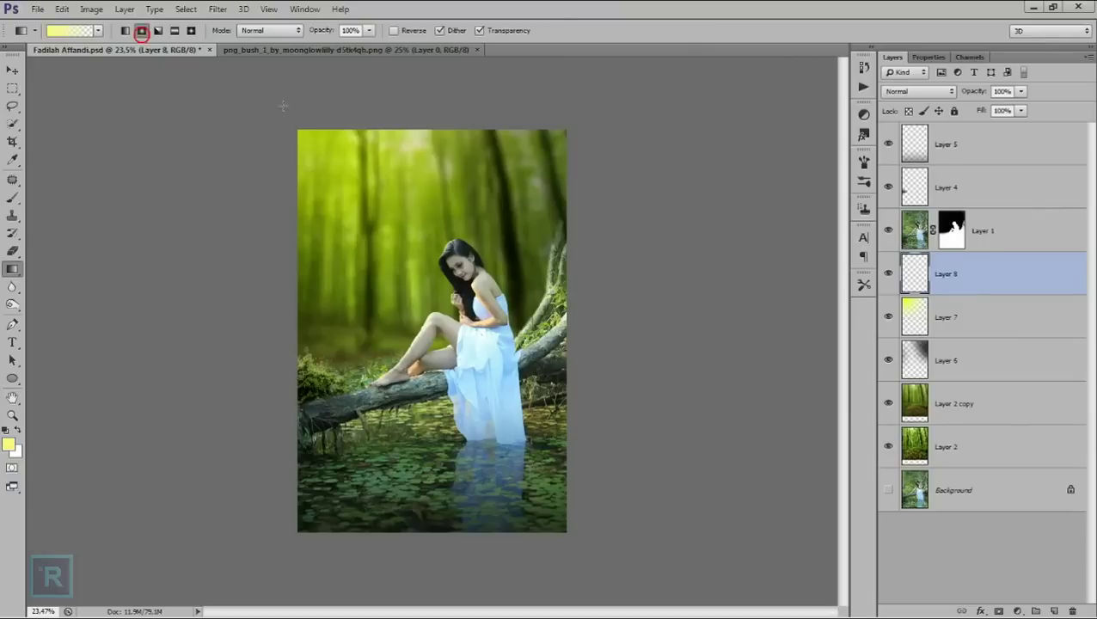
drag(352, 129, 418, 285)
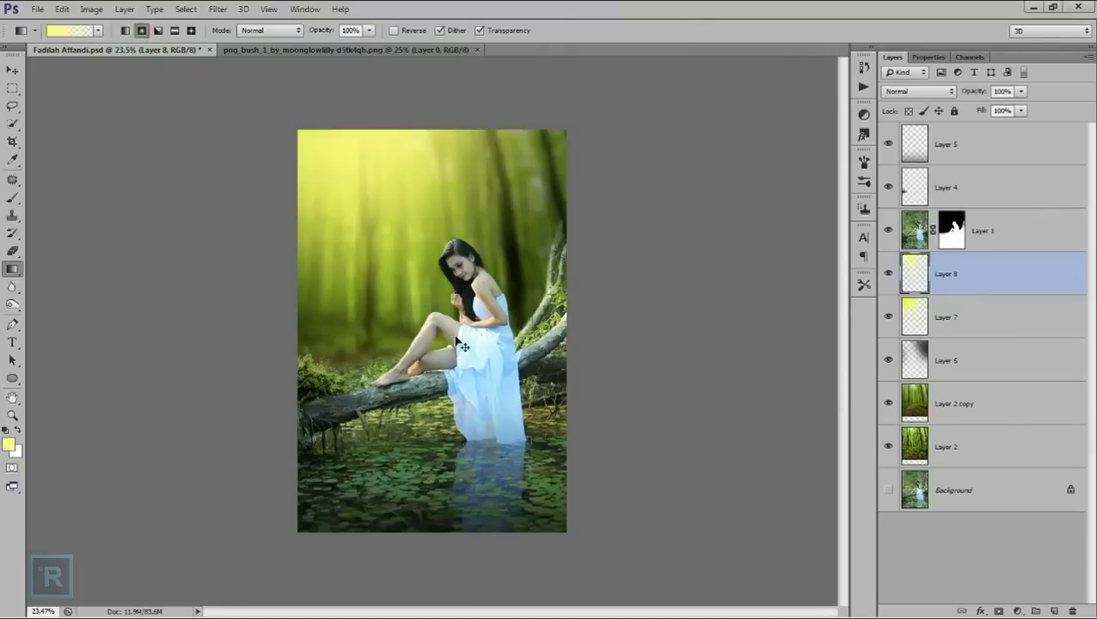
- Set Layer 8 to Linear Dodge (Add) at 54% opacity and compare the result
click(942, 92)
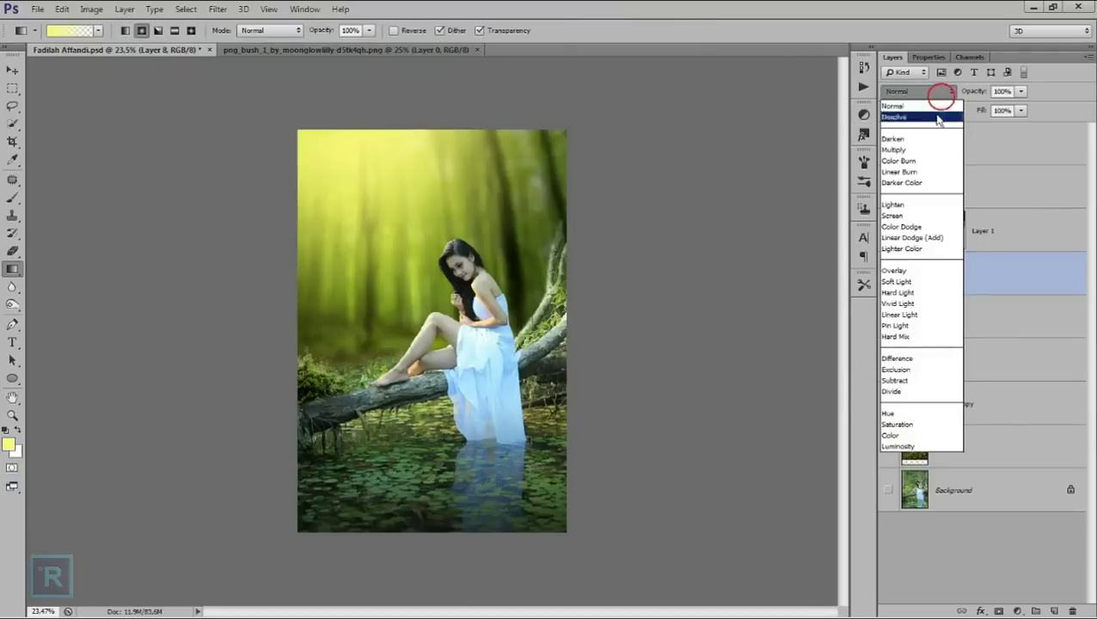
click(935, 236)
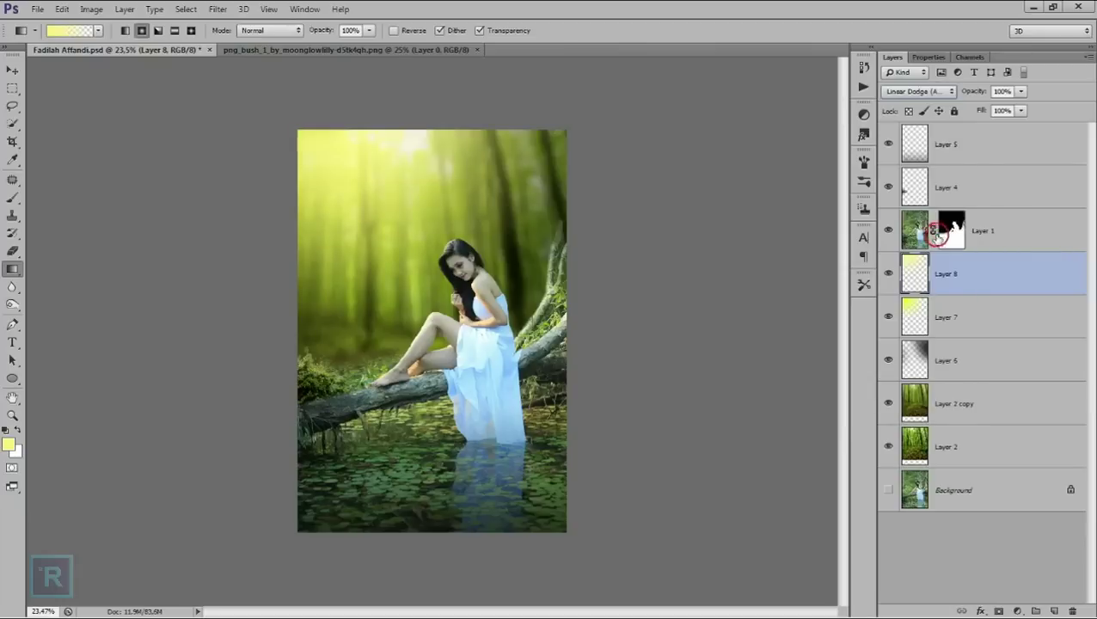
click(1020, 91)
drag(1023, 107, 993, 110)
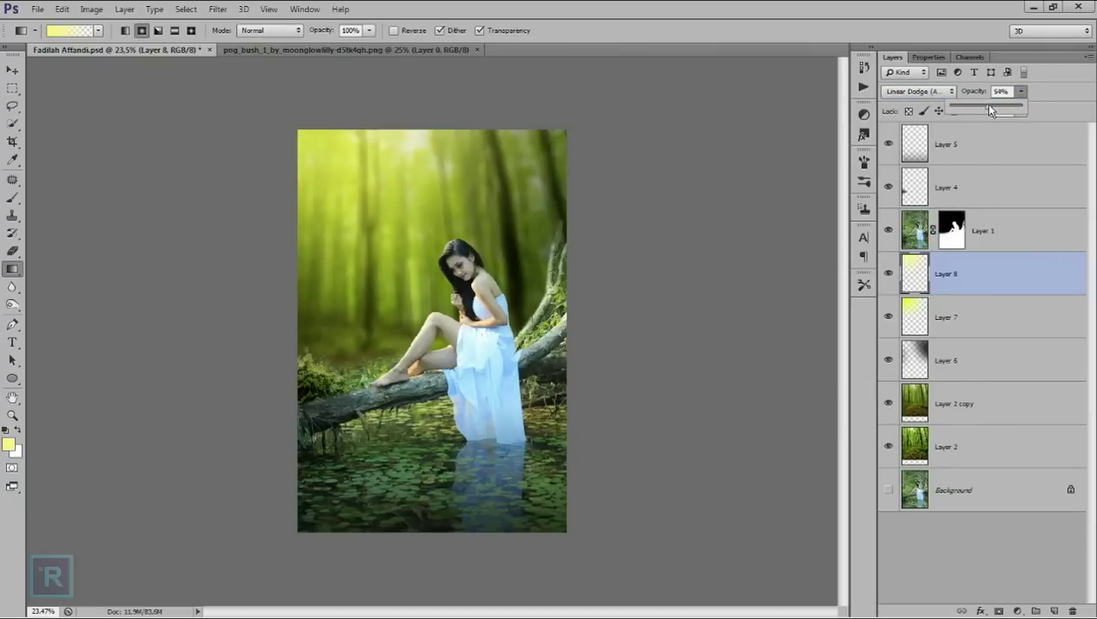
click(889, 273)
click(890, 273)
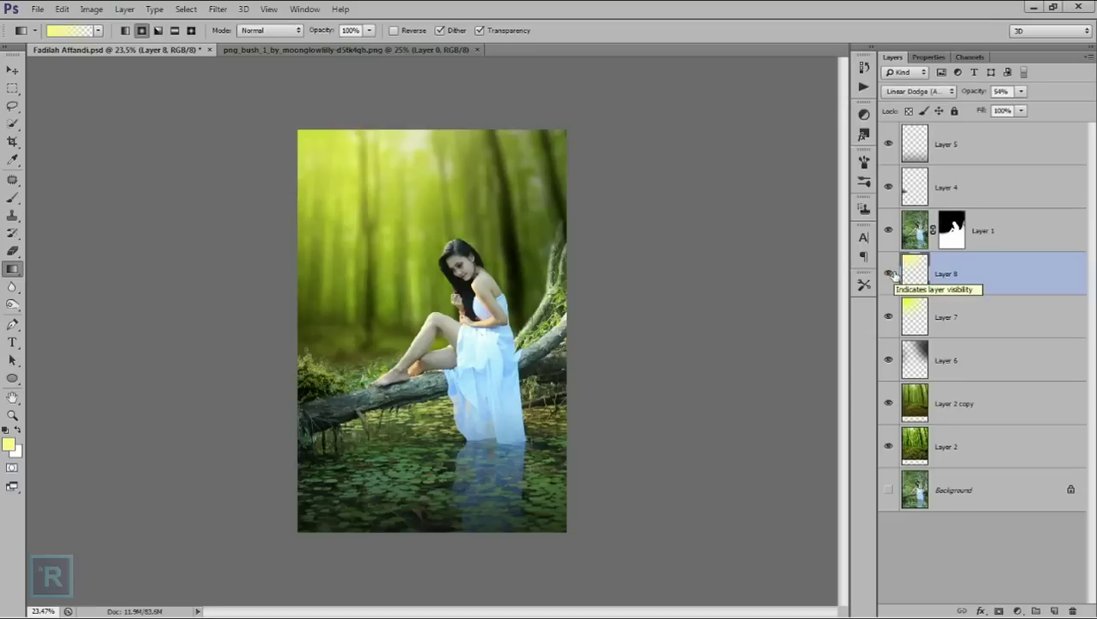
- Apply Layer 1's mask permanently, then duplicate it as Layer 1 copy
scroll(577, 302, down, 3)
scroll(578, 301, up, 3)
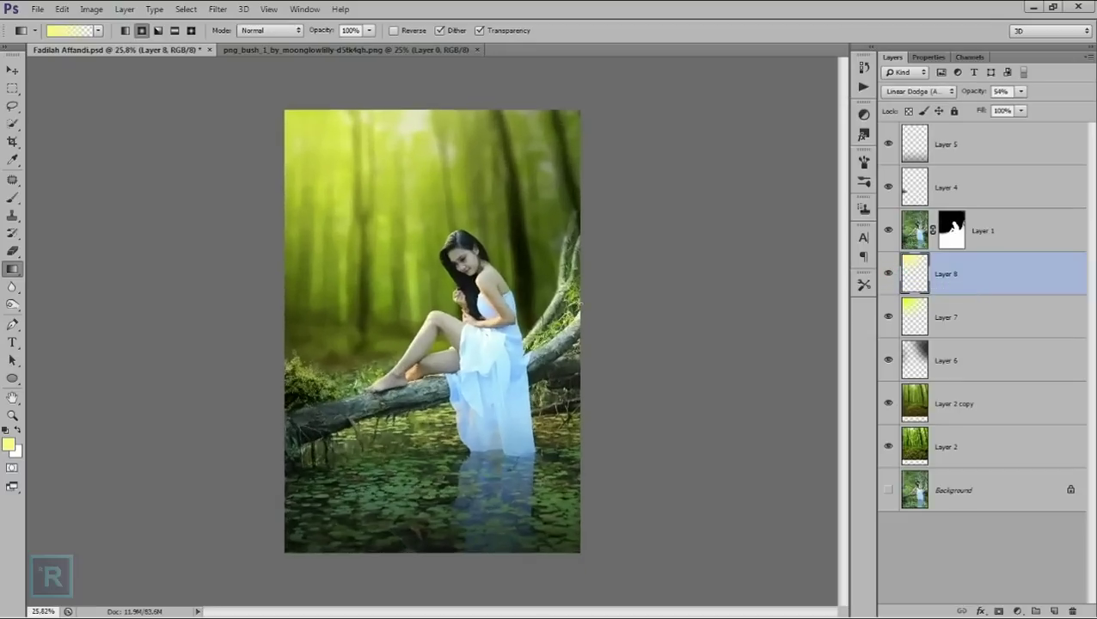
scroll(578, 302, up, 3)
scroll(577, 301, down, 1)
scroll(484, 372, up, 1)
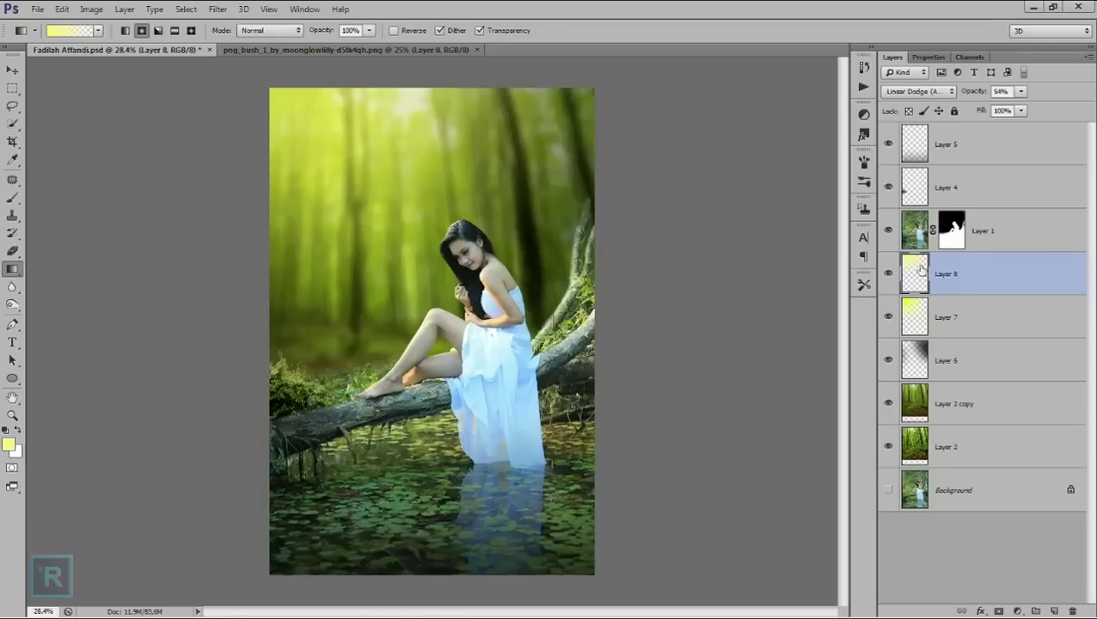
click(1007, 230)
right_click(951, 227)
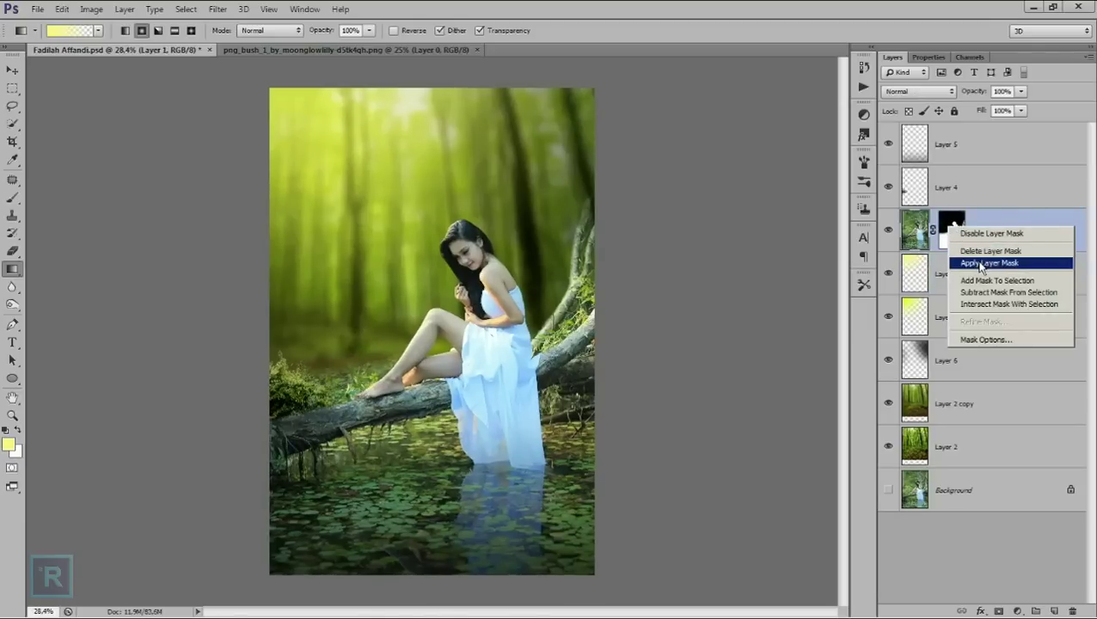
click(980, 263)
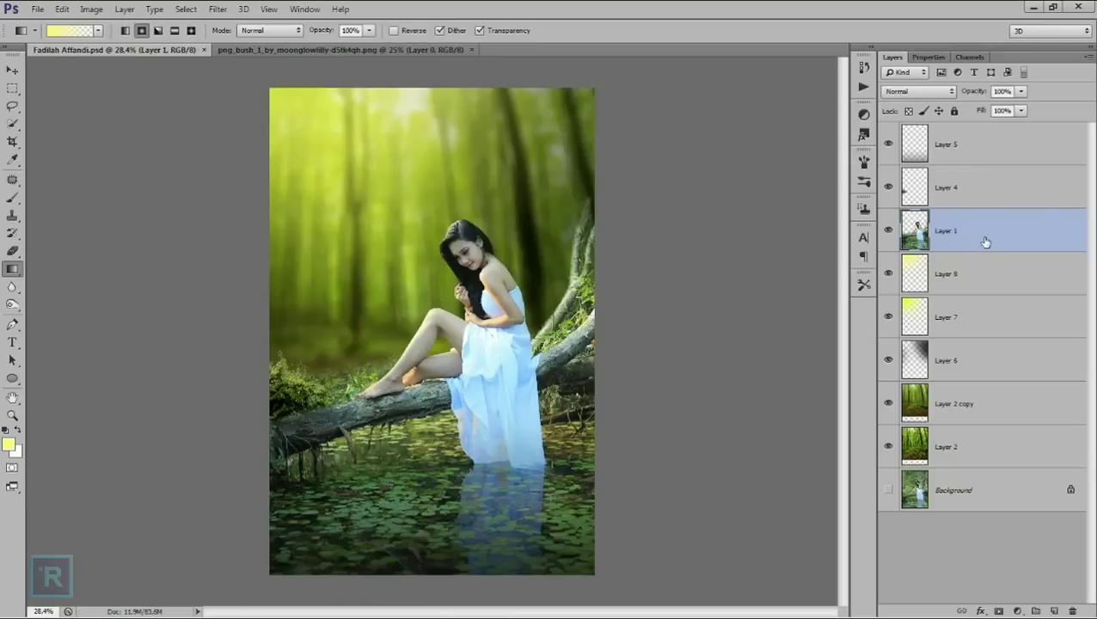
key(ctrl+j)
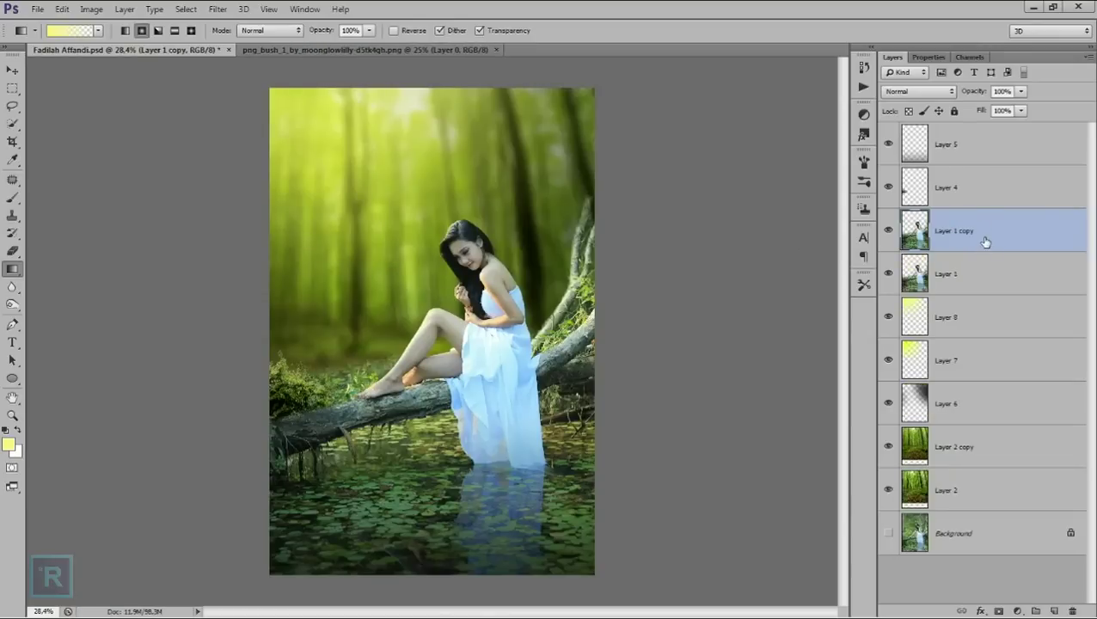
- Duplicate the model again, apply a Surface Blur, and move Layer 1 copy on top
key(ctrl+j)
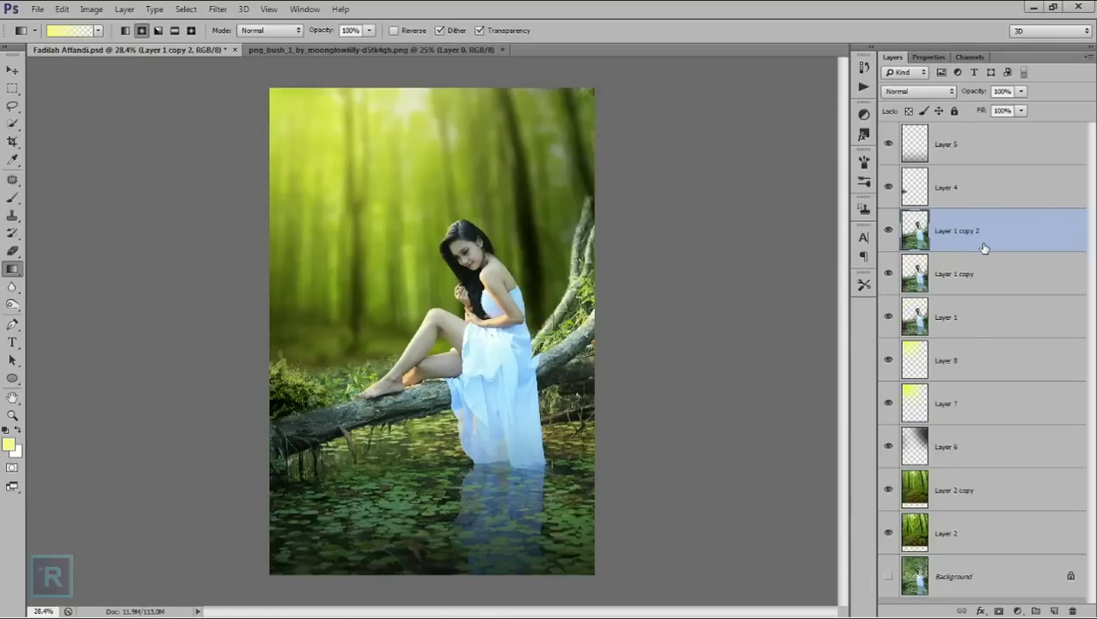
scroll(566, 287, up, 2)
scroll(566, 286, up, 2)
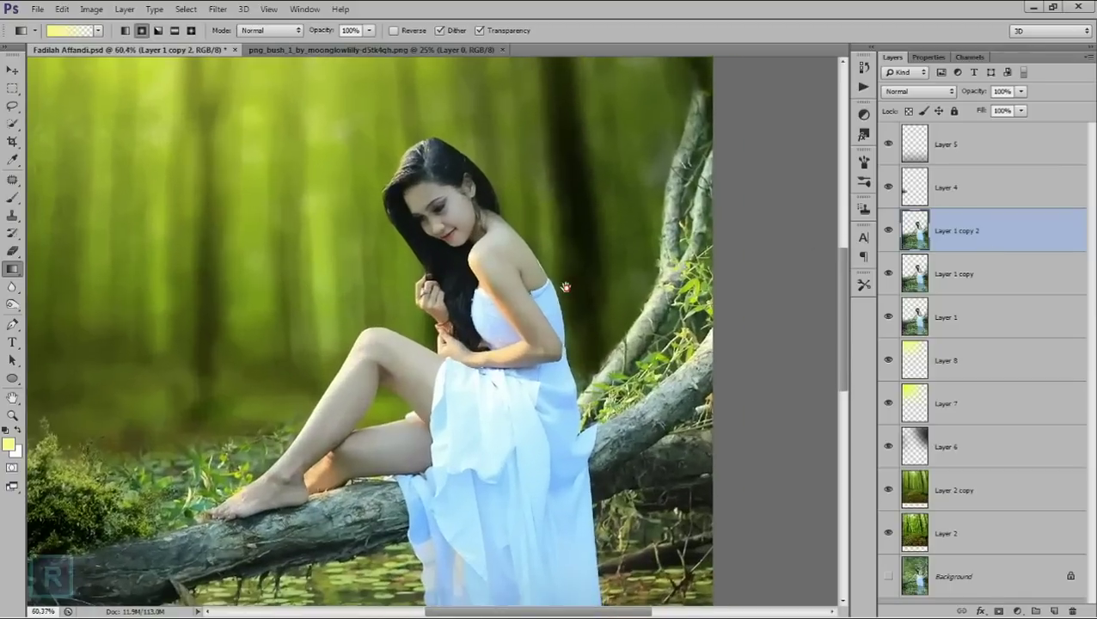
click(217, 8)
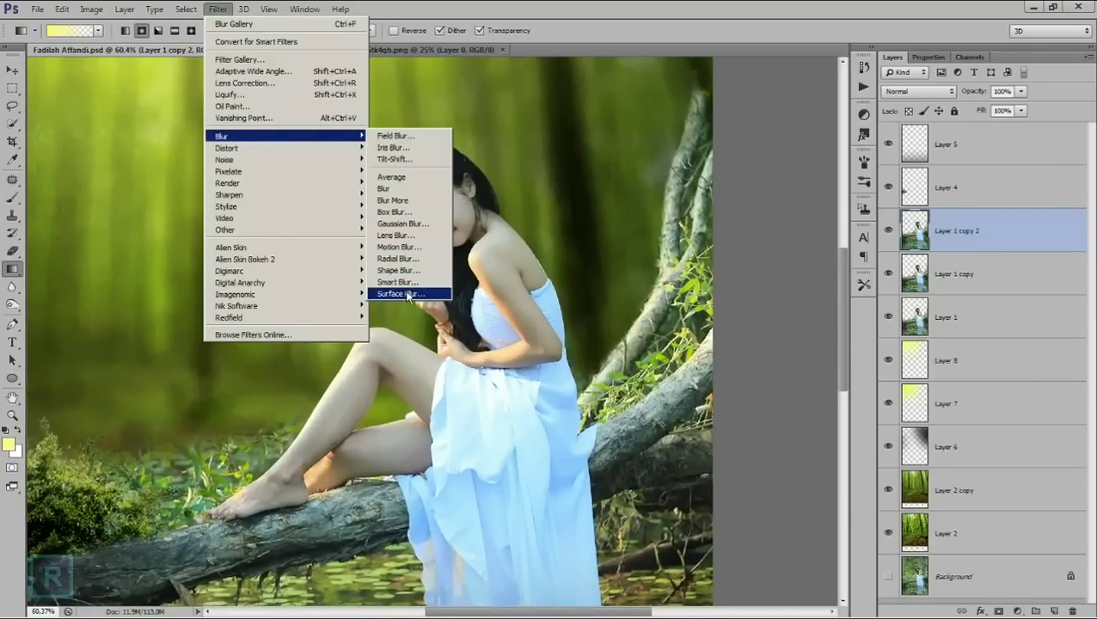
click(408, 294)
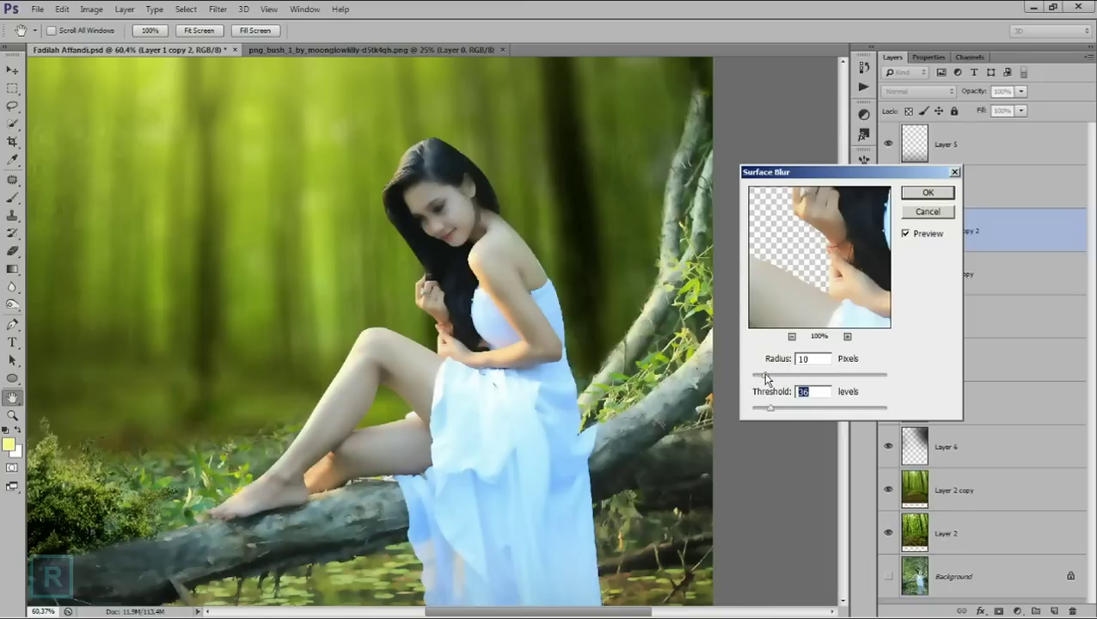
drag(773, 414, 774, 415)
click(926, 193)
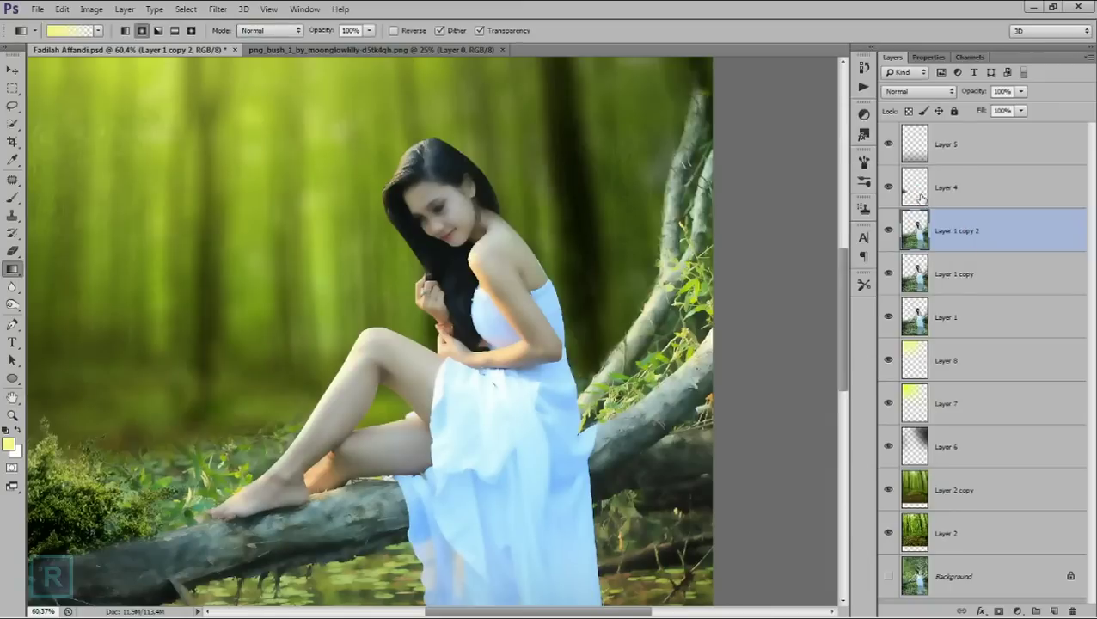
drag(949, 272, 1011, 225)
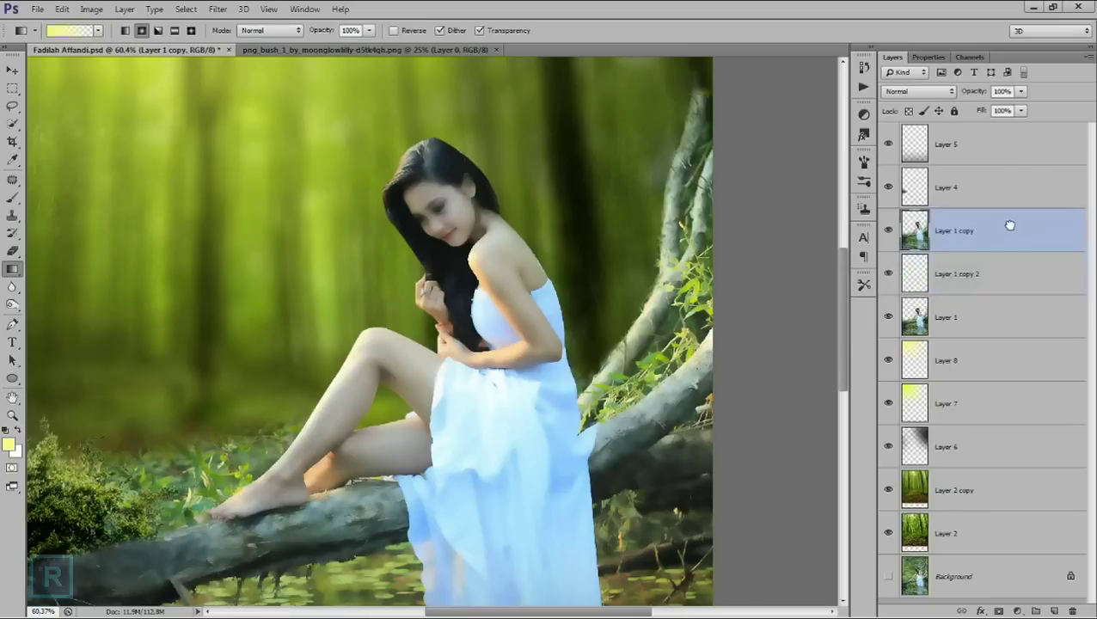
- Apply a 1.0-pixel High Pass in Soft Light and group it with Layer 1 copy 2
click(218, 8)
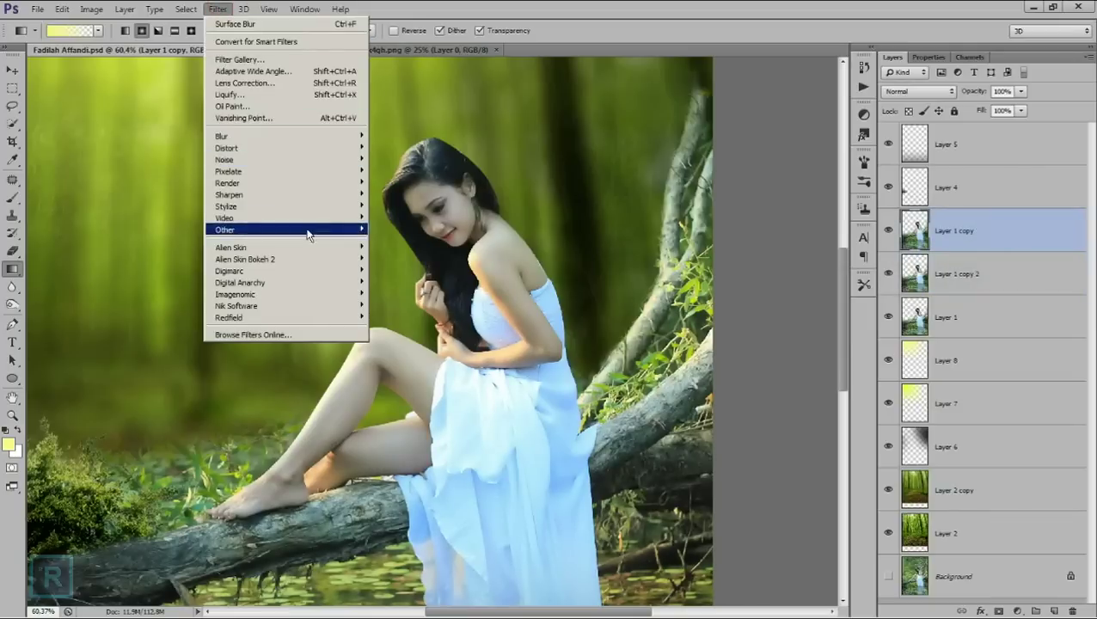
mouse_move(284, 230)
click(396, 242)
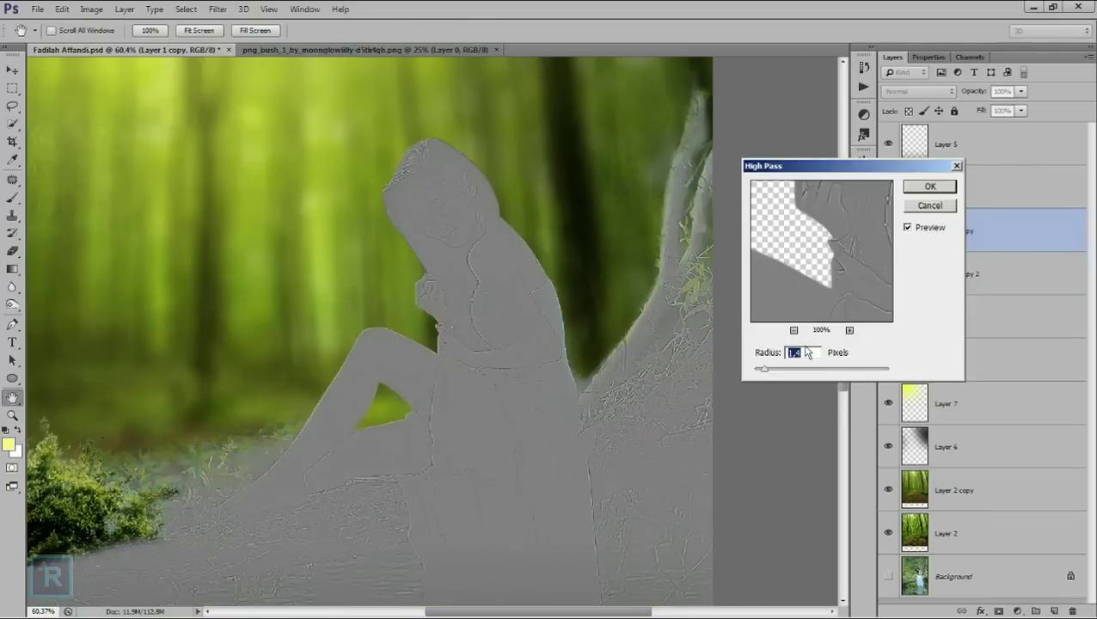
drag(765, 374, 760, 370)
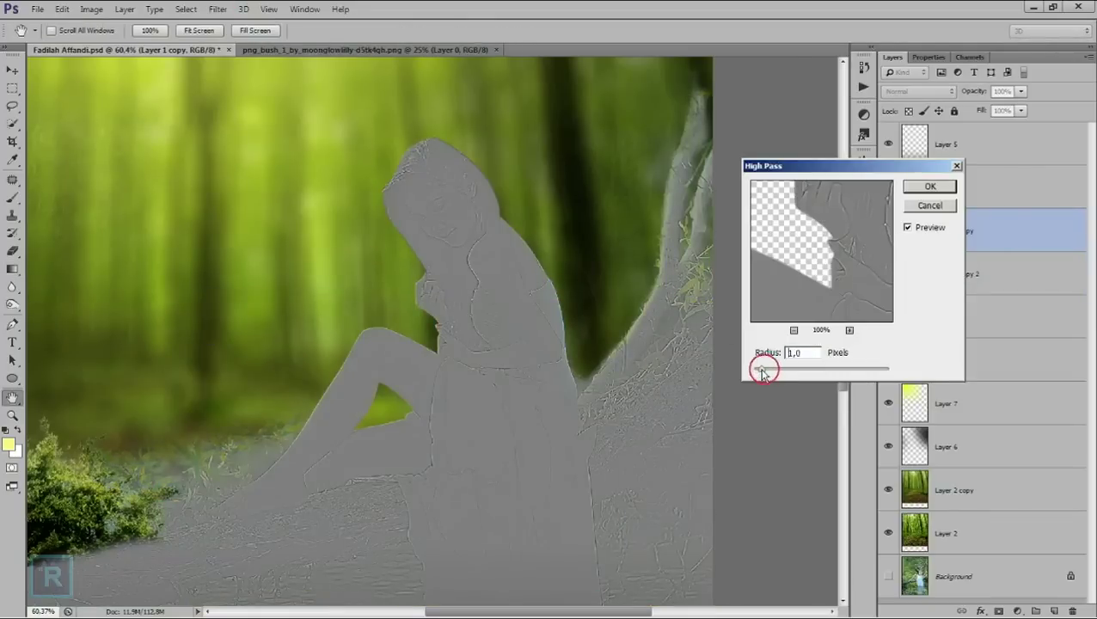
click(911, 190)
click(899, 91)
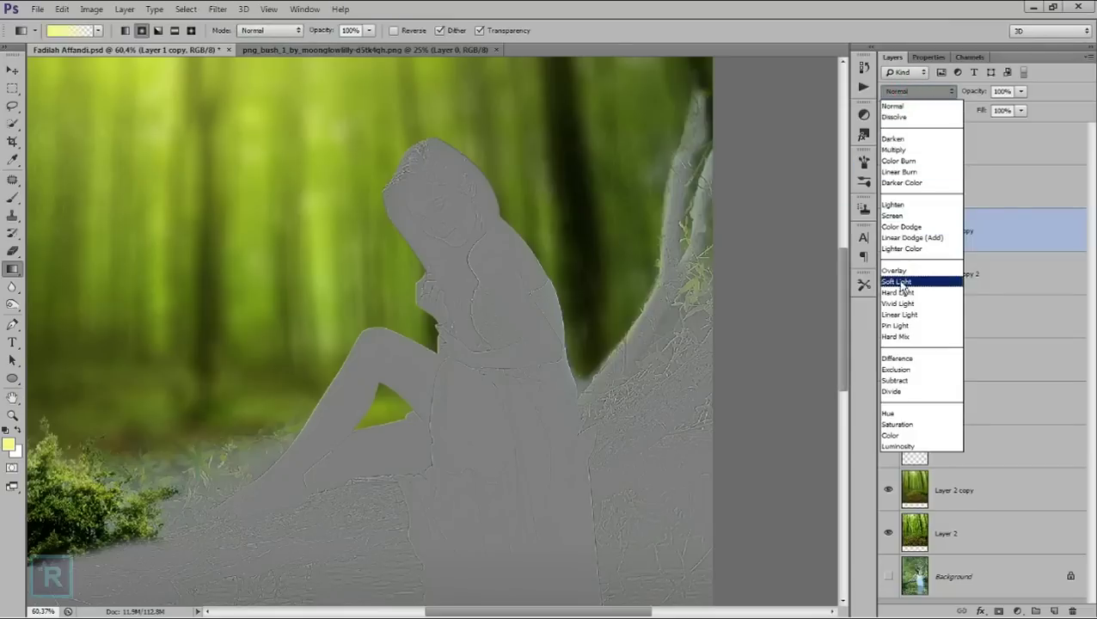
click(898, 282)
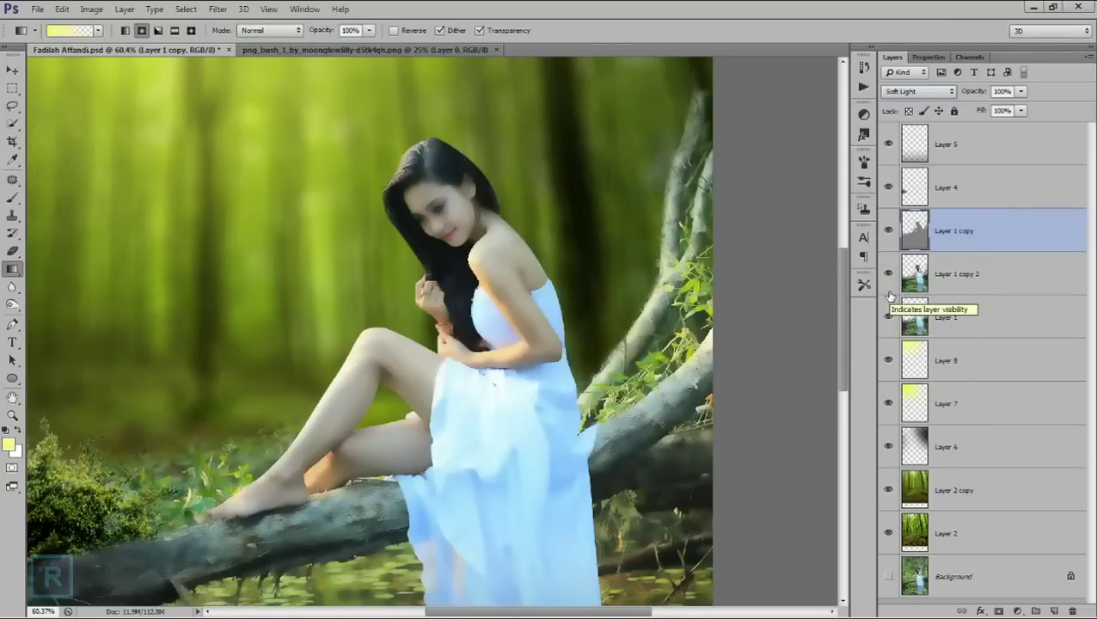
ctrl+click(988, 272)
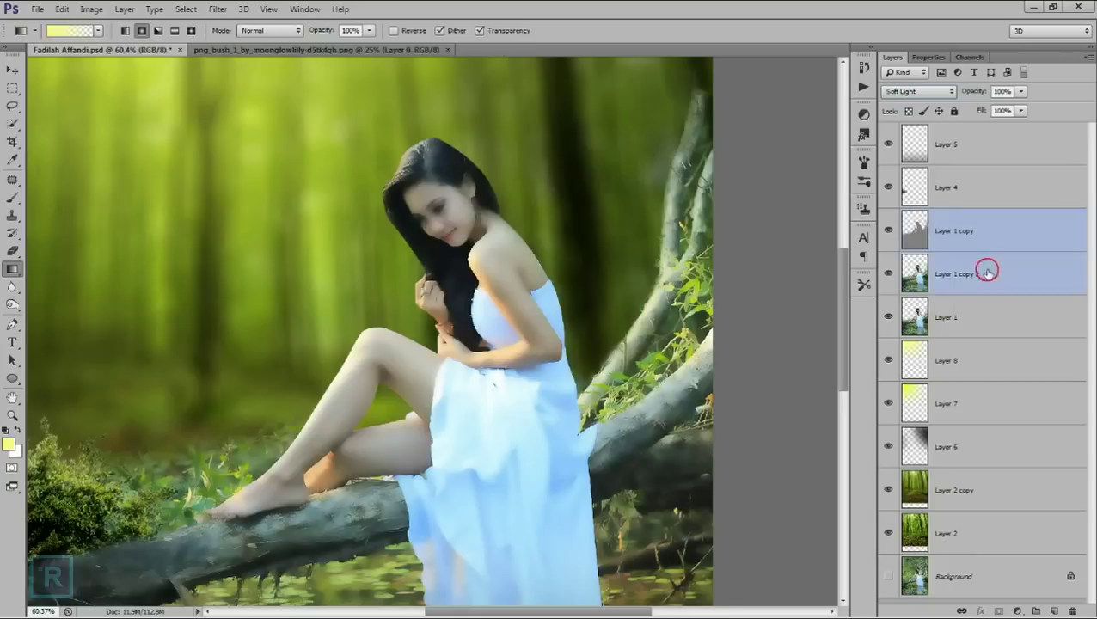
key(ctrl+g)
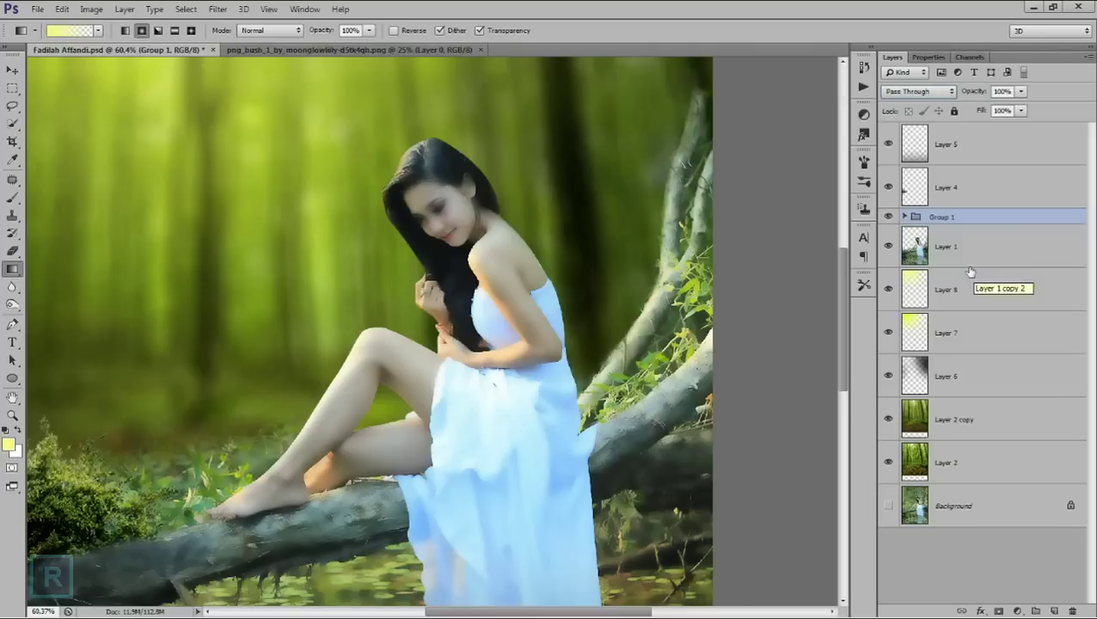
- Rename the group to 'surface' and give it an inverted, all-hiding layer mask
double_click(943, 218)
text(surface)
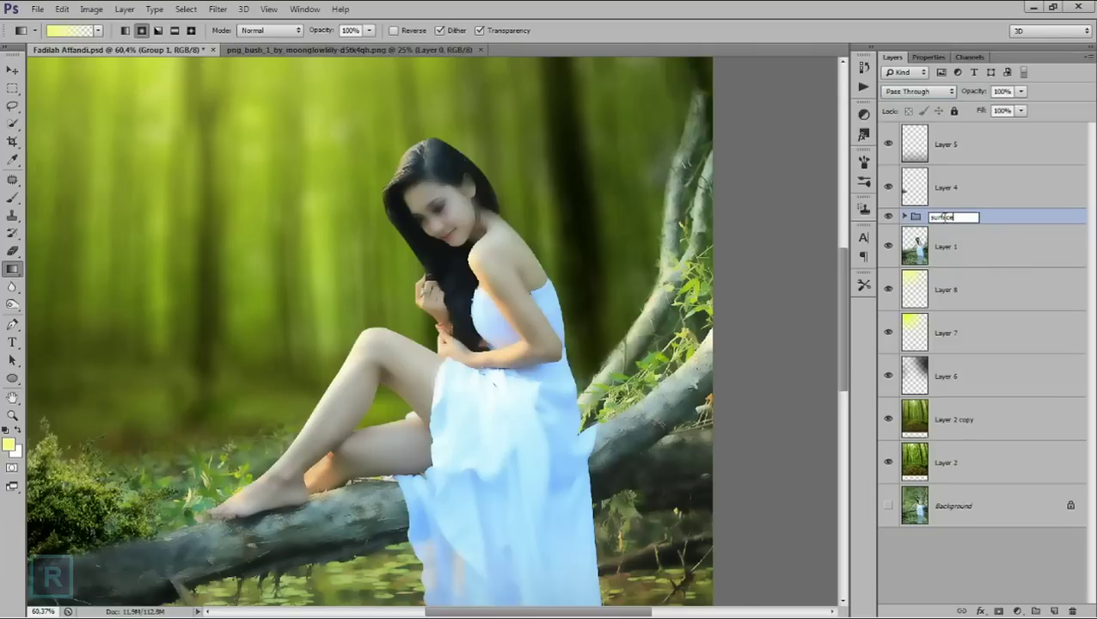
click(991, 220)
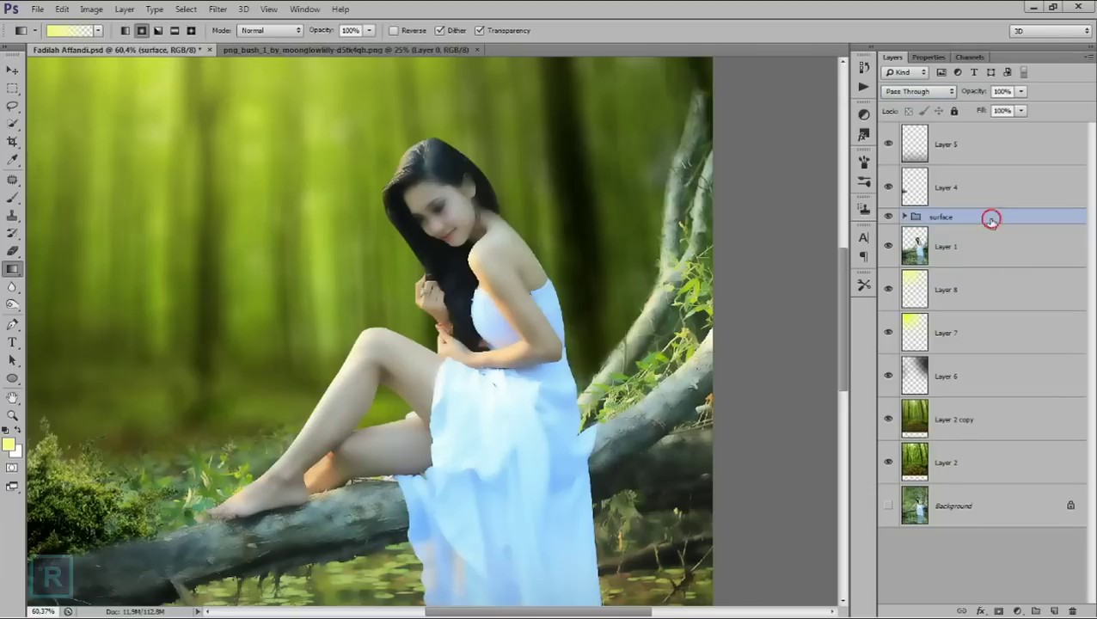
click(997, 609)
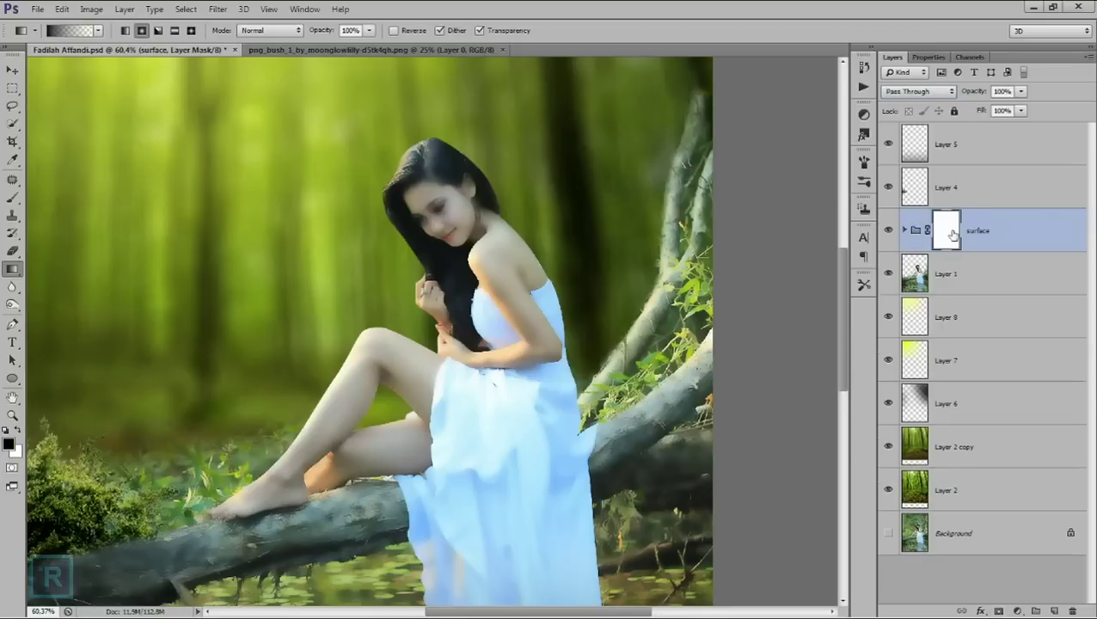
key(ctrl+i)
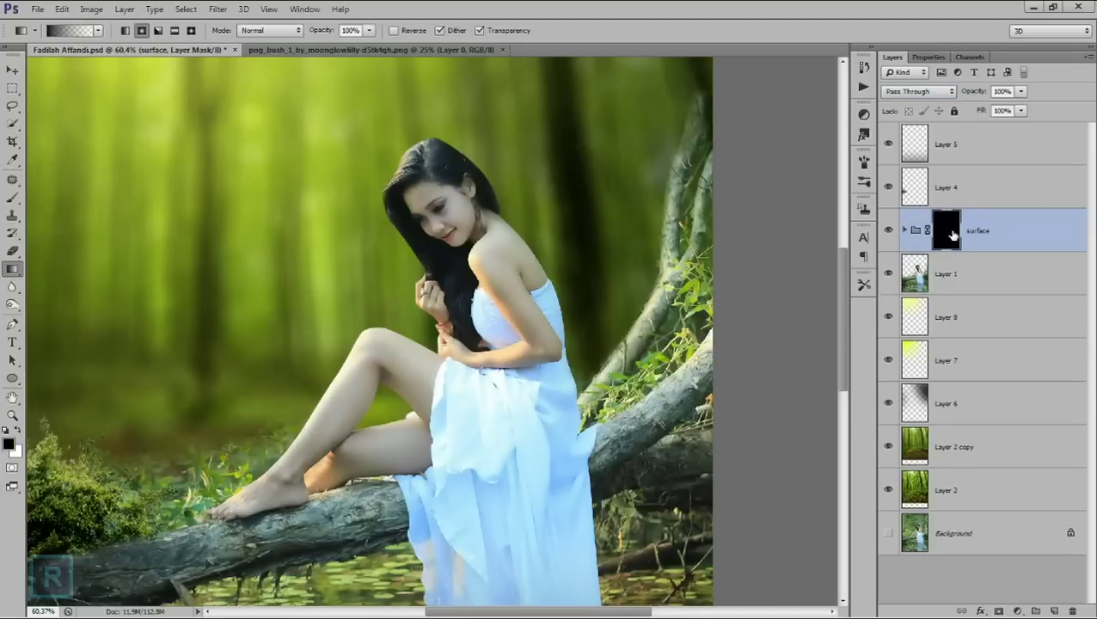
- Paint the mask white with an 87 px soft brush over the model's thigh, knee, shin and legs
scroll(473, 358, up, 5)
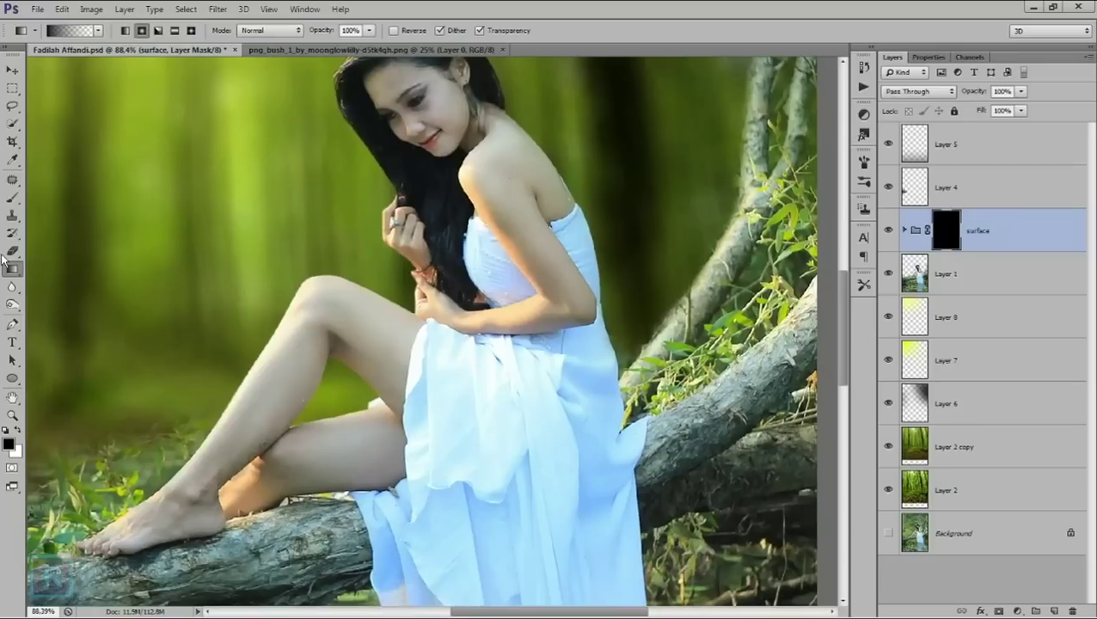
click(12, 197)
right_click(415, 279)
drag(472, 310, 481, 310)
click(19, 429)
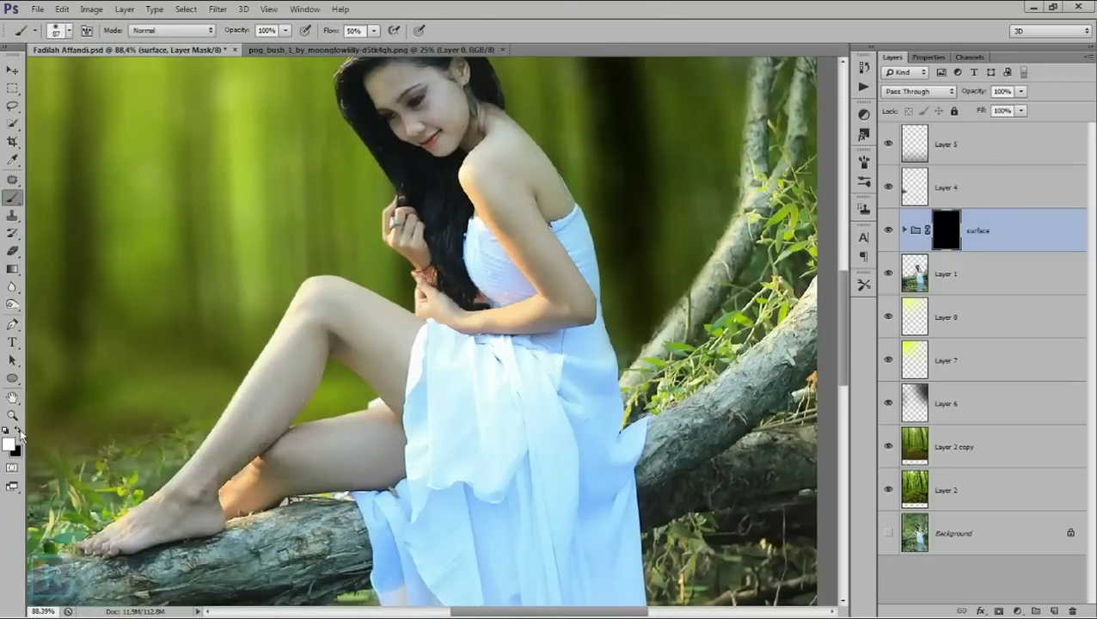
scroll(384, 345, up, 2)
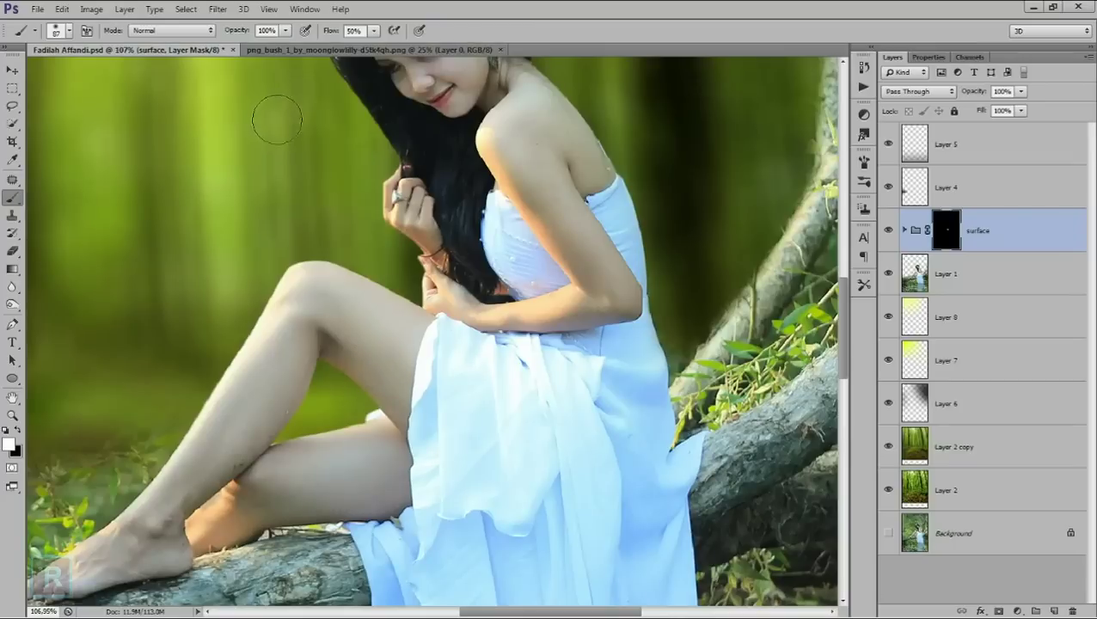
click(391, 333)
click(311, 297)
drag(162, 502, 260, 397)
click(277, 404)
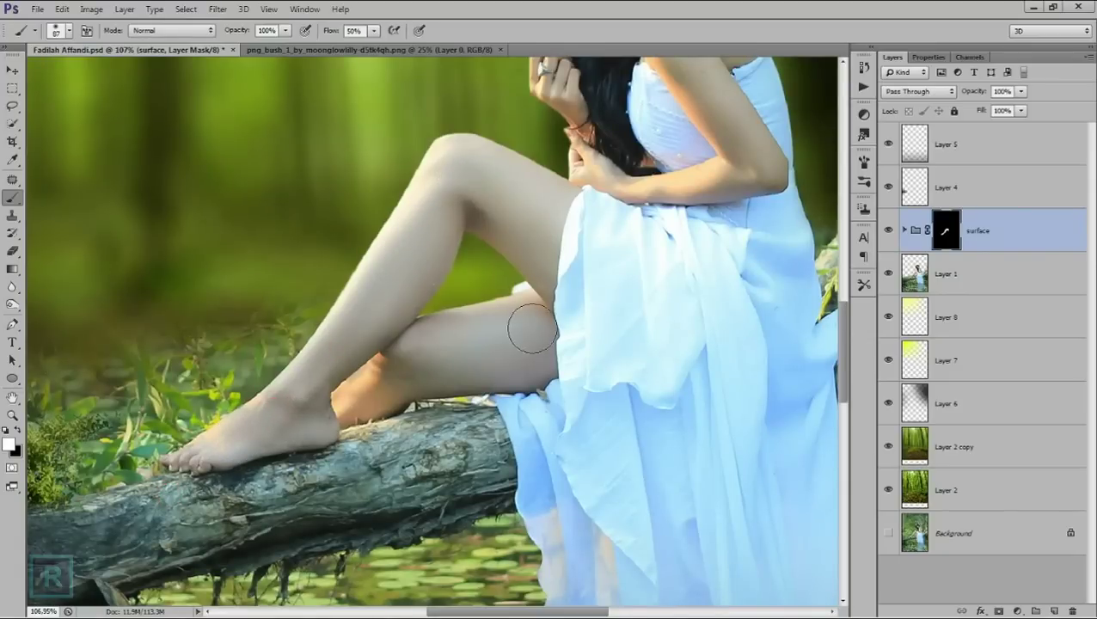
- With a 45 px brush, reveal the effect on the arm, raised hand, shoulder, cheek and face
mouse_move(677, 177)
mouse_down()
mouse_move(487, 370)
mouse_move(477, 426)
mouse_up()
right_click(585, 254)
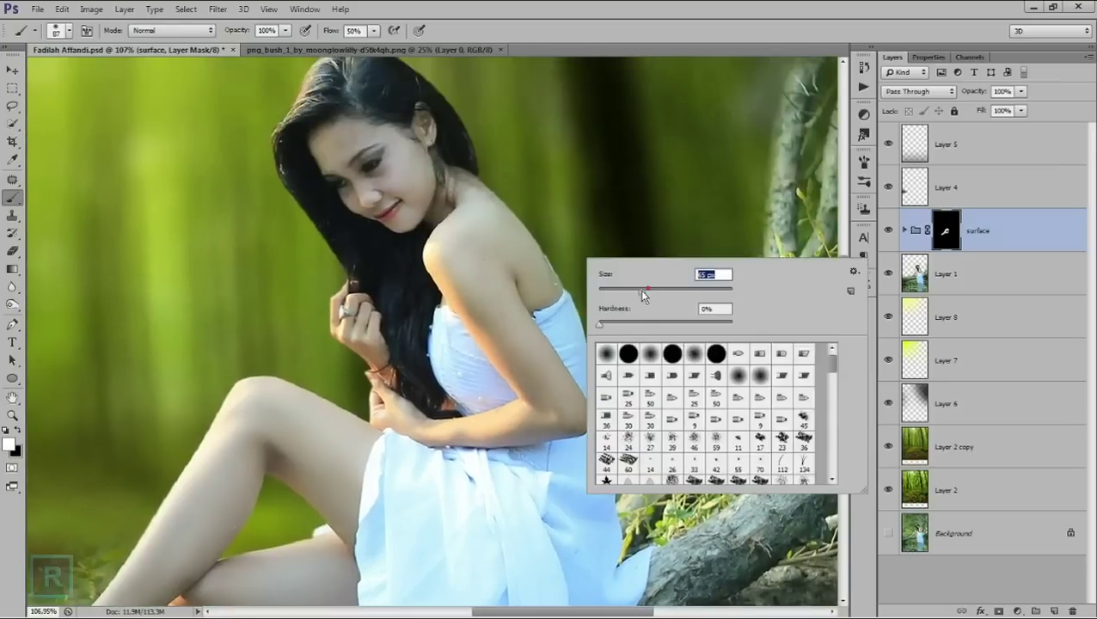
key(Return)
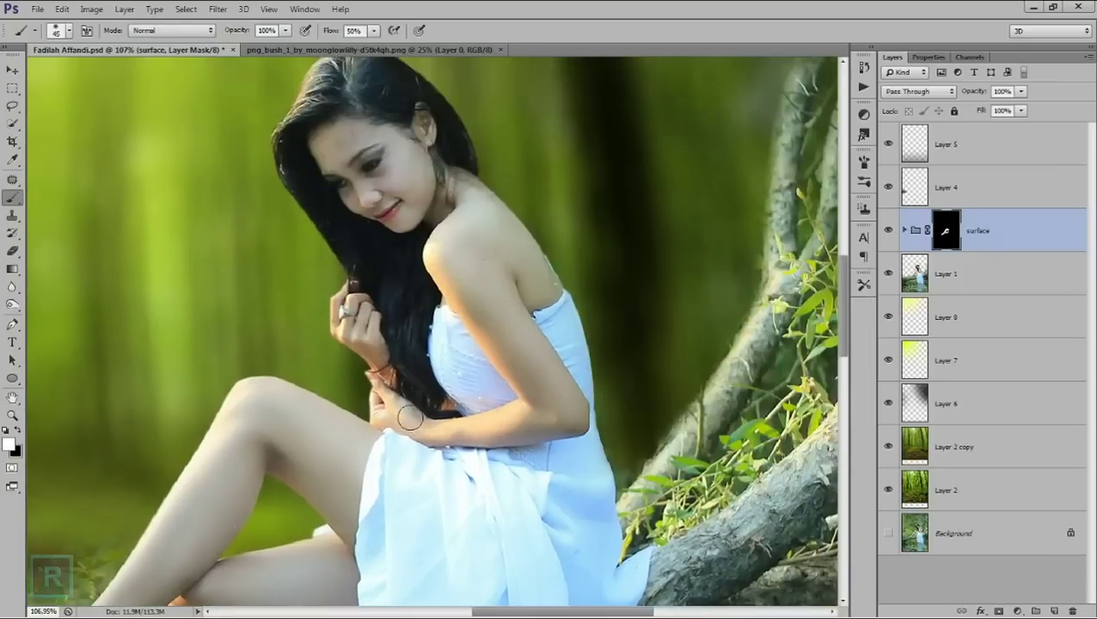
drag(369, 342, 351, 329)
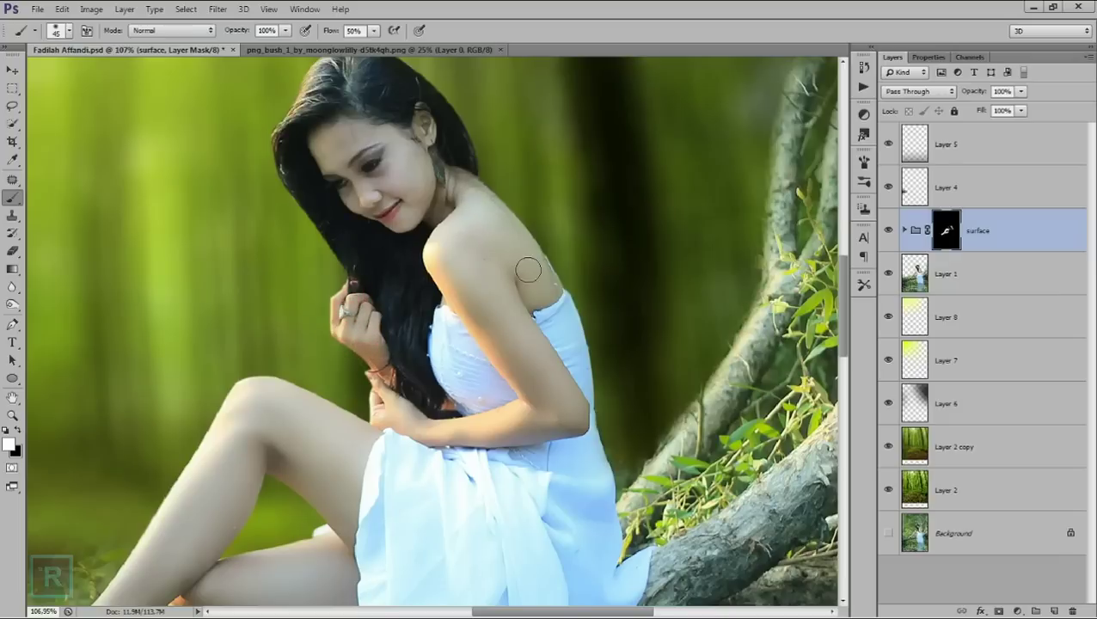
drag(491, 233, 505, 251)
click(399, 164)
click(333, 139)
- Resize the brush and paint the effect along the shoulder
scroll(416, 183, down, 2)
scroll(416, 183, down, 3)
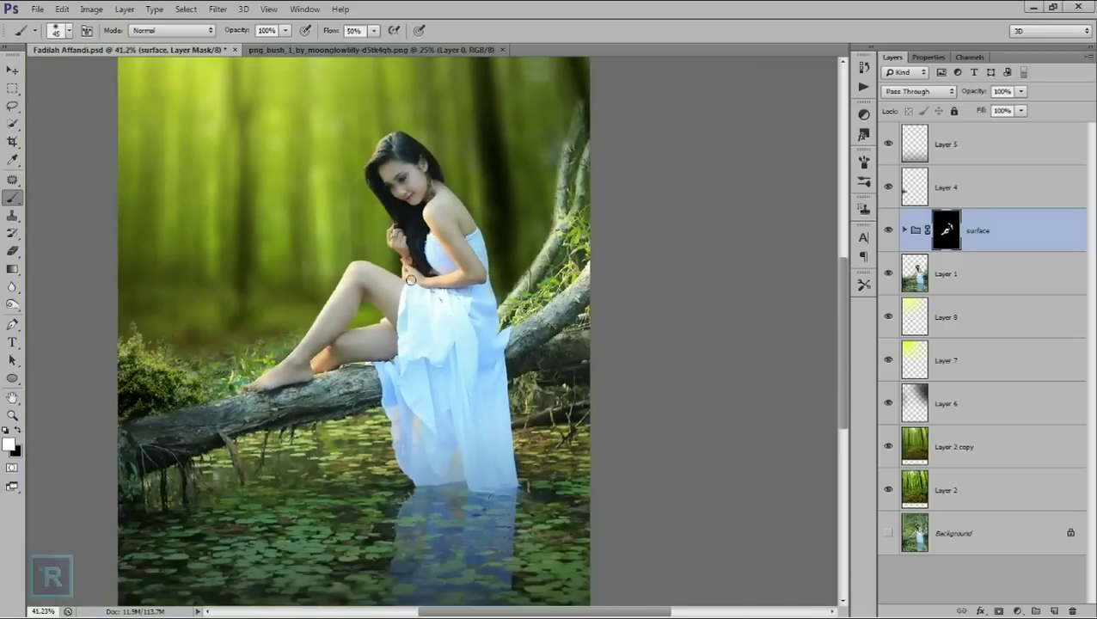
scroll(409, 280, up, 2)
scroll(356, 244, down, 2)
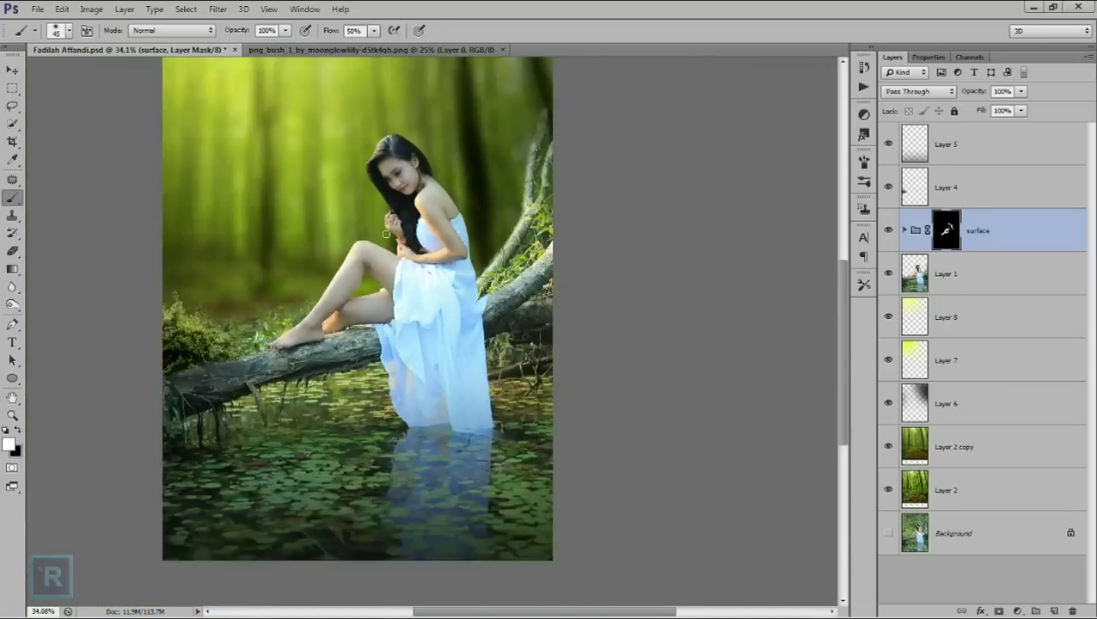
scroll(379, 236, down, 1)
scroll(388, 233, up, 1)
scroll(476, 222, up, 1)
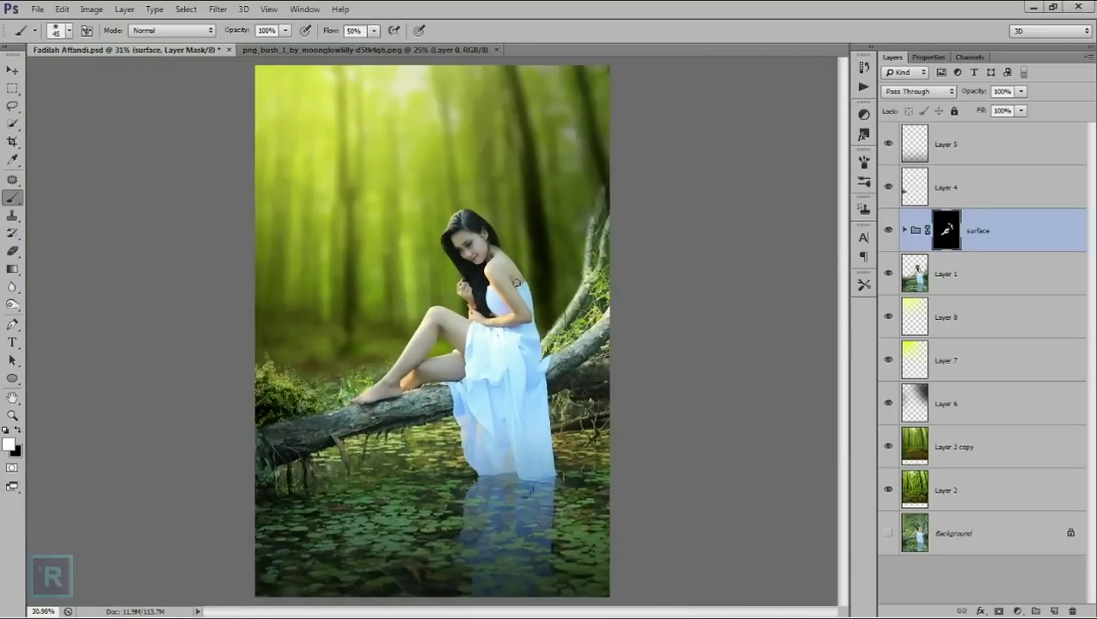
scroll(514, 284, up, 1)
scroll(513, 288, up, 1)
scroll(510, 292, up, 1)
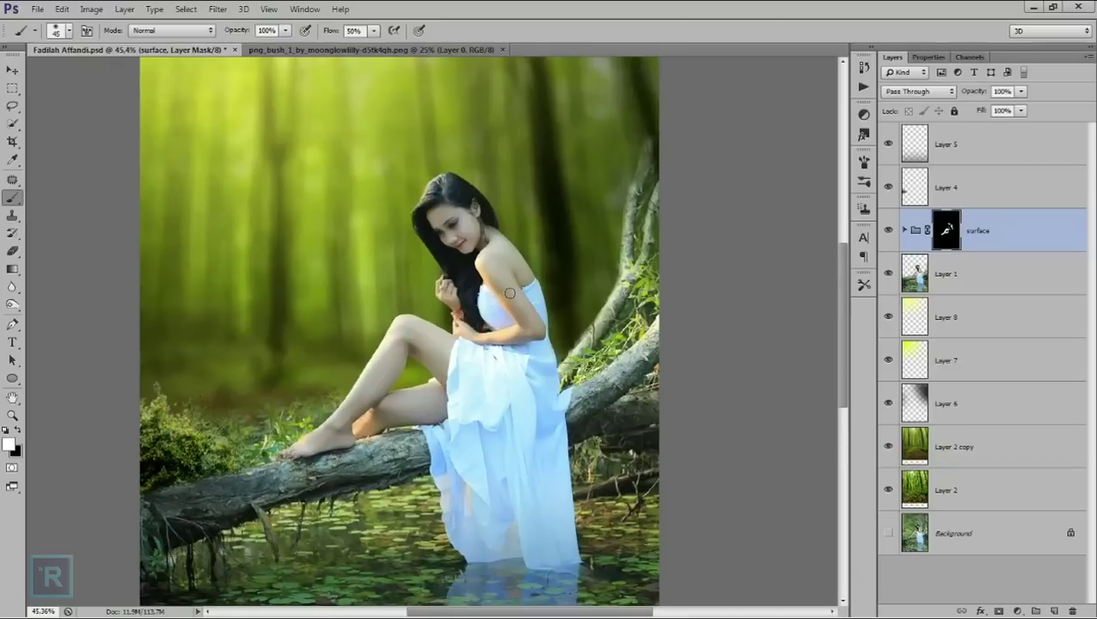
scroll(510, 293, up, 1)
right_click(536, 283)
drag(585, 317, 583, 318)
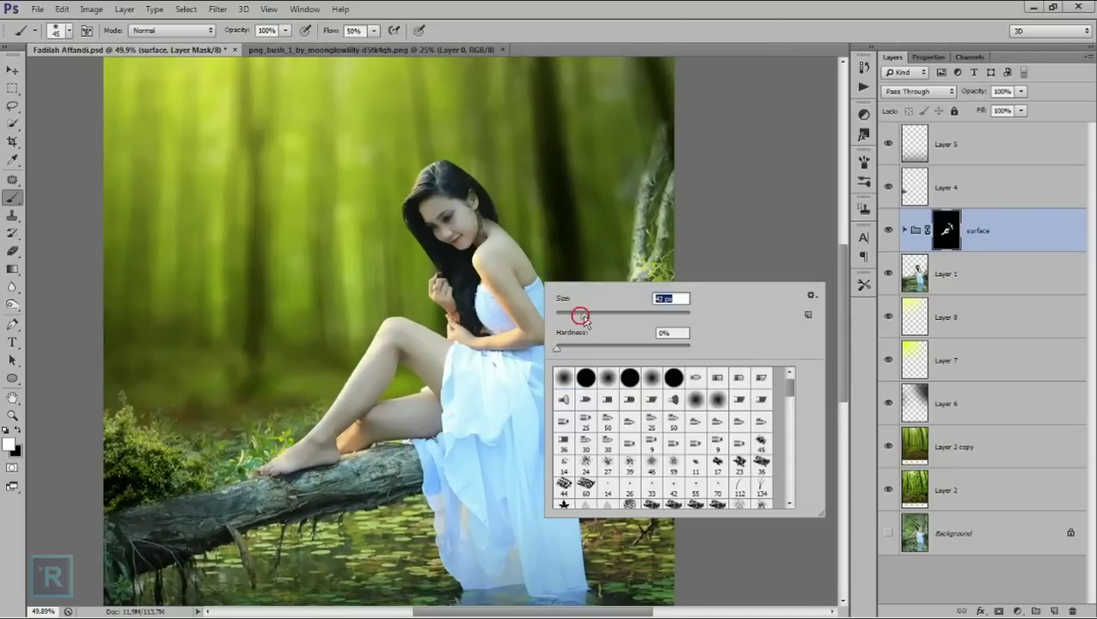
click(508, 306)
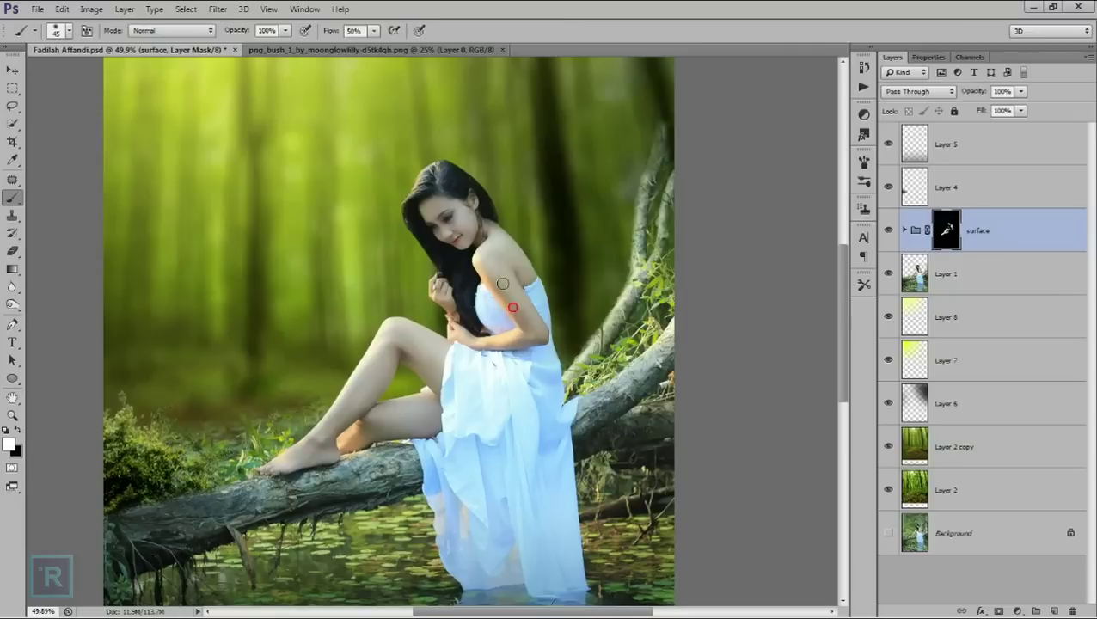
drag(503, 277, 516, 258)
- Merge Layer 1 with the surface group and add an empty Layer 9 above
scroll(608, 267, up, 3)
click(886, 234)
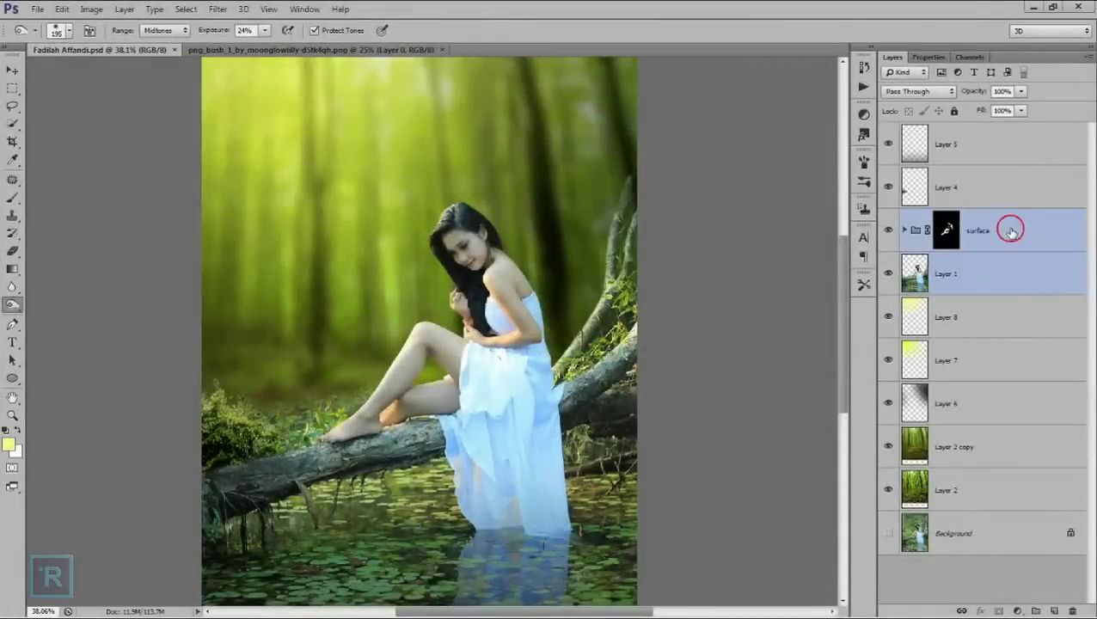
key(ctrl+e)
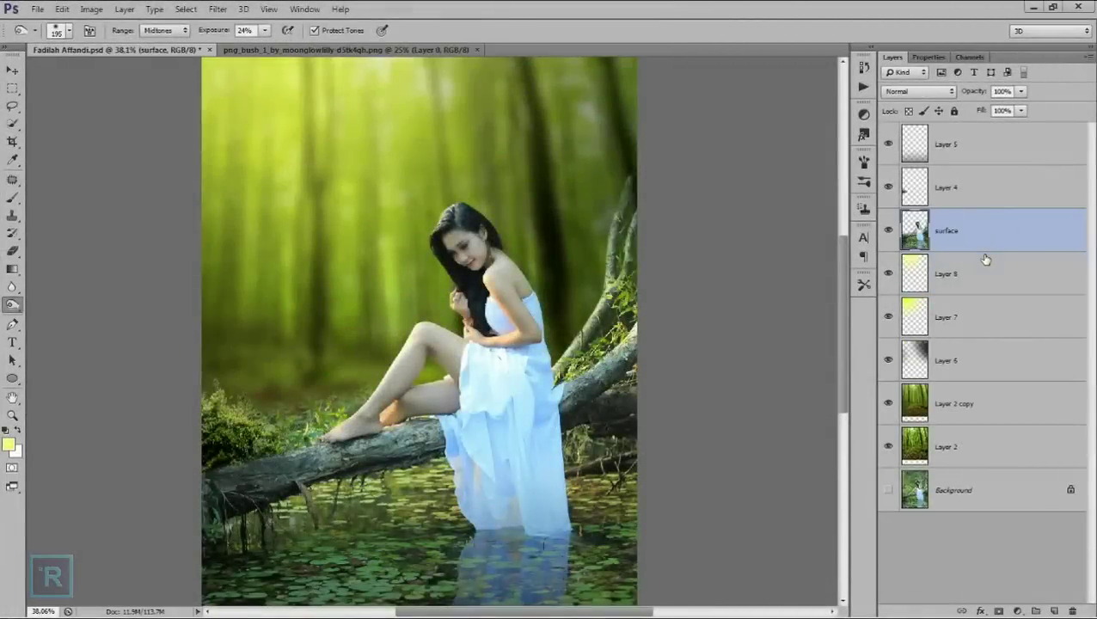
scroll(404, 262, down, 1)
scroll(404, 261, down, 2)
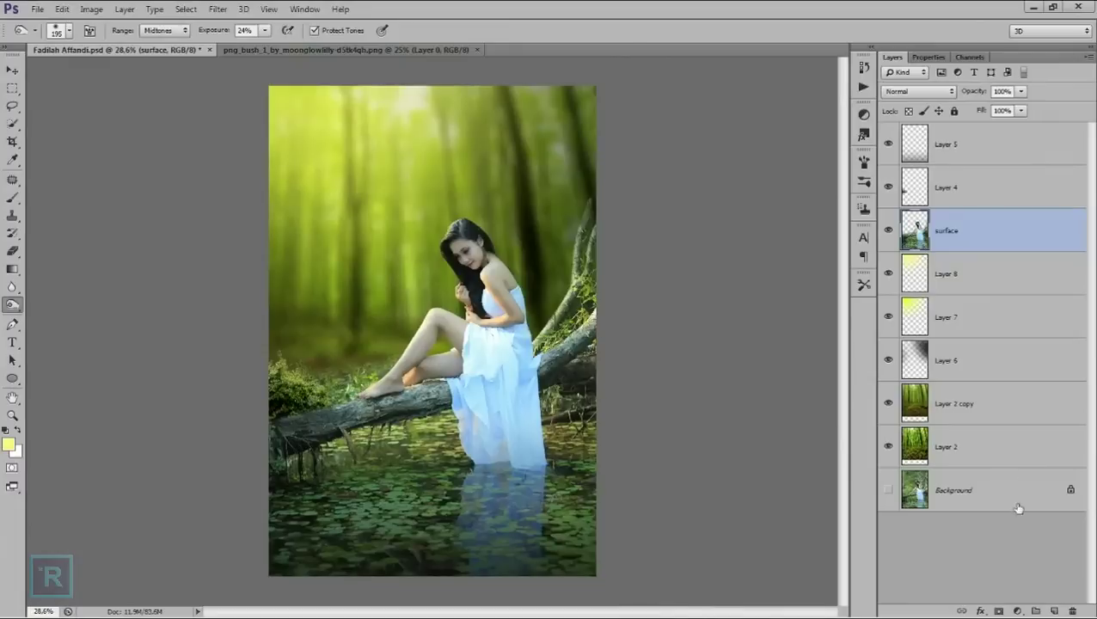
click(1053, 610)
- Draw a blue gradient across the right side of the image on Layer 9
click(12, 269)
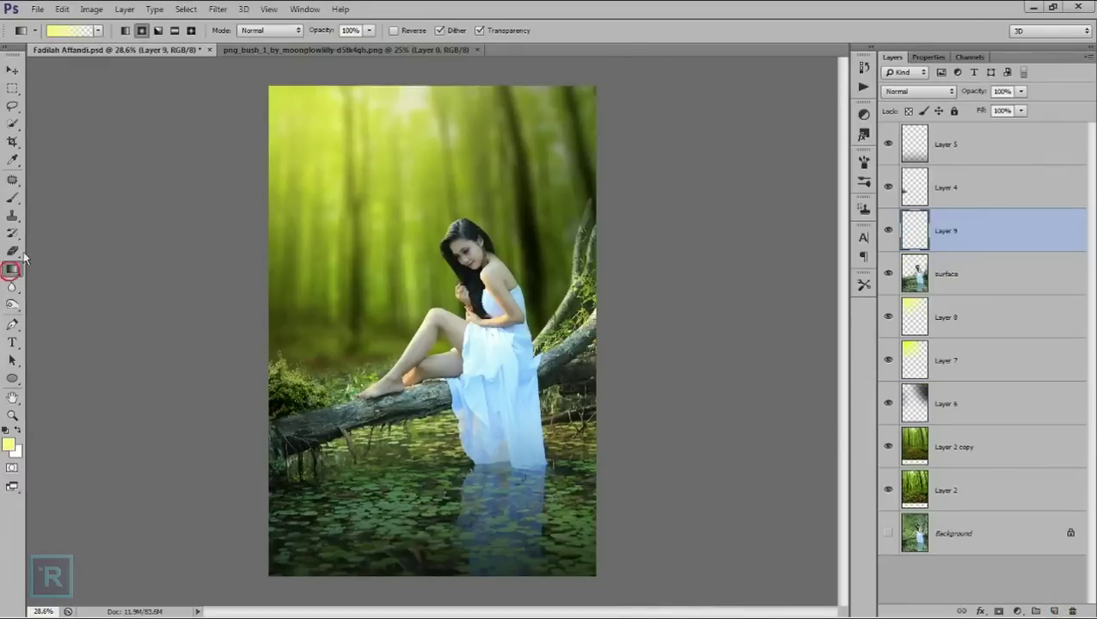
click(9, 444)
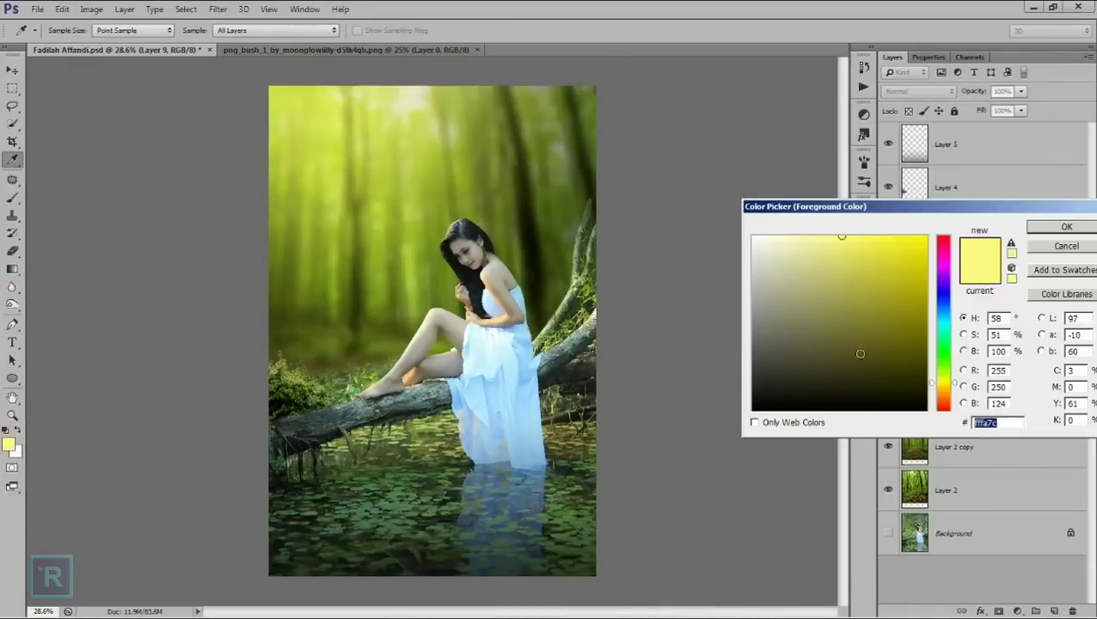
click(946, 311)
click(906, 246)
click(1042, 227)
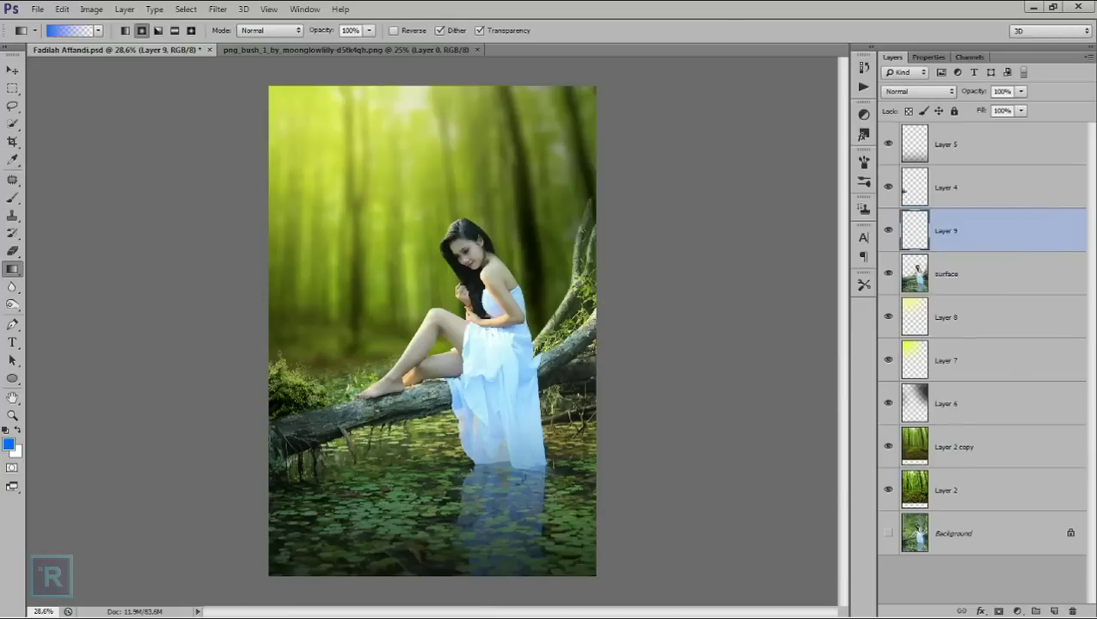
mouse_move(559, 323)
mouse_down()
mouse_move(417, 359)
mouse_move(422, 329)
mouse_up()
- Free Transform the blue gradient layer wider, taller and shifted right
key(ctrl+t)
mouse_move(595, 310)
mouse_down()
mouse_move(678, 319)
mouse_move(662, 415)
mouse_up()
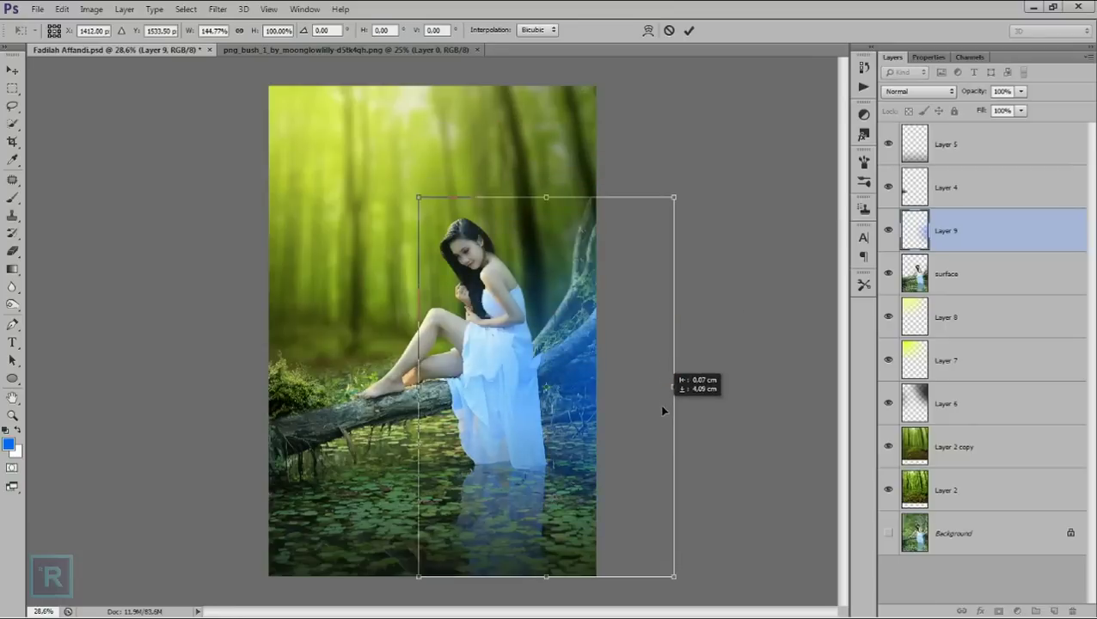
drag(419, 391, 362, 391)
drag(628, 359, 671, 374)
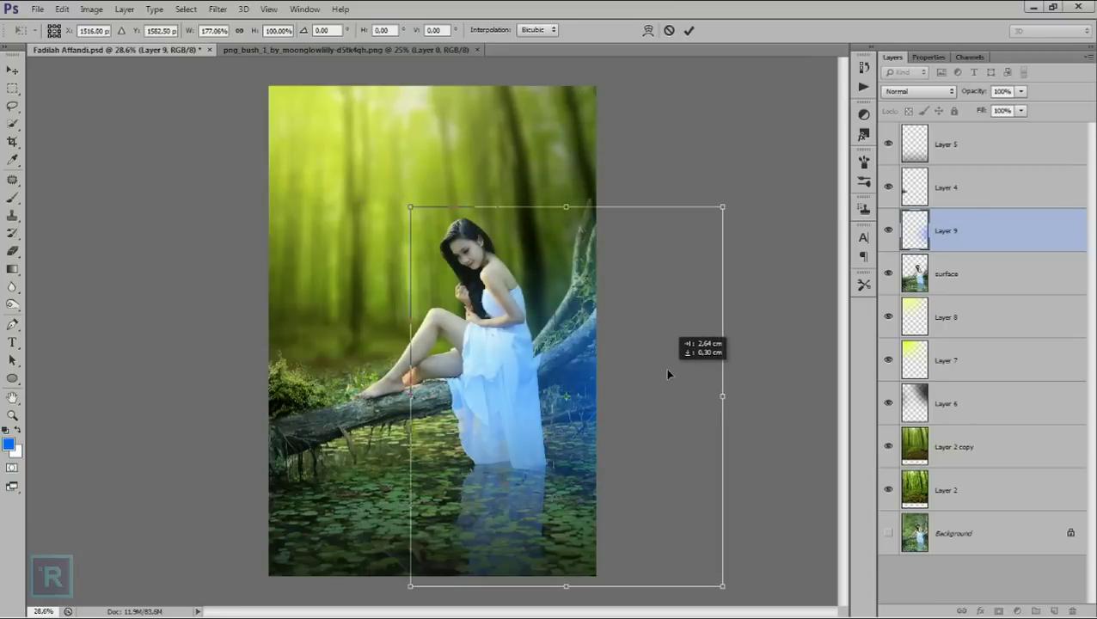
drag(565, 211, 565, 169)
drag(410, 375, 384, 376)
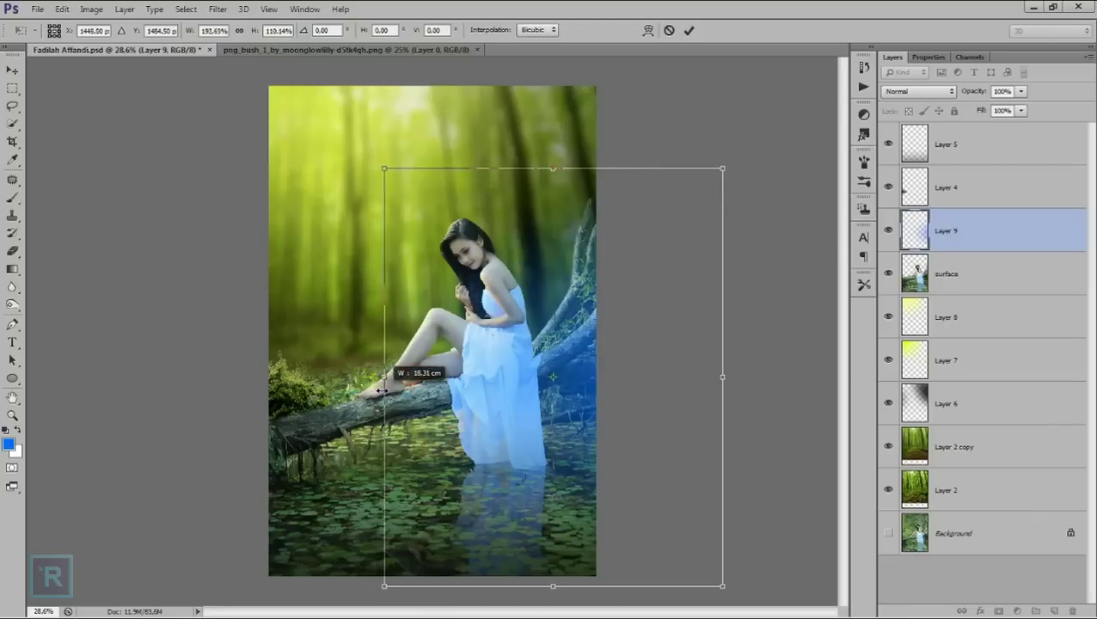
key(Return)
- Blend the blue glow layer as Overlay at 88% opacity
key(g)
scroll(543, 385, up, 1)
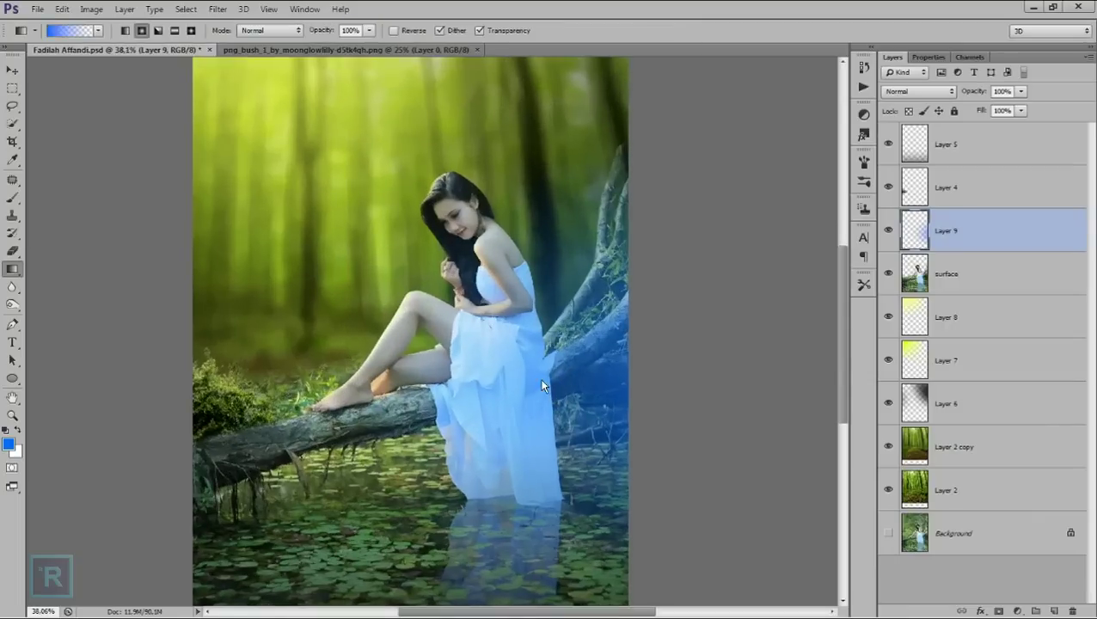
click(919, 91)
click(913, 270)
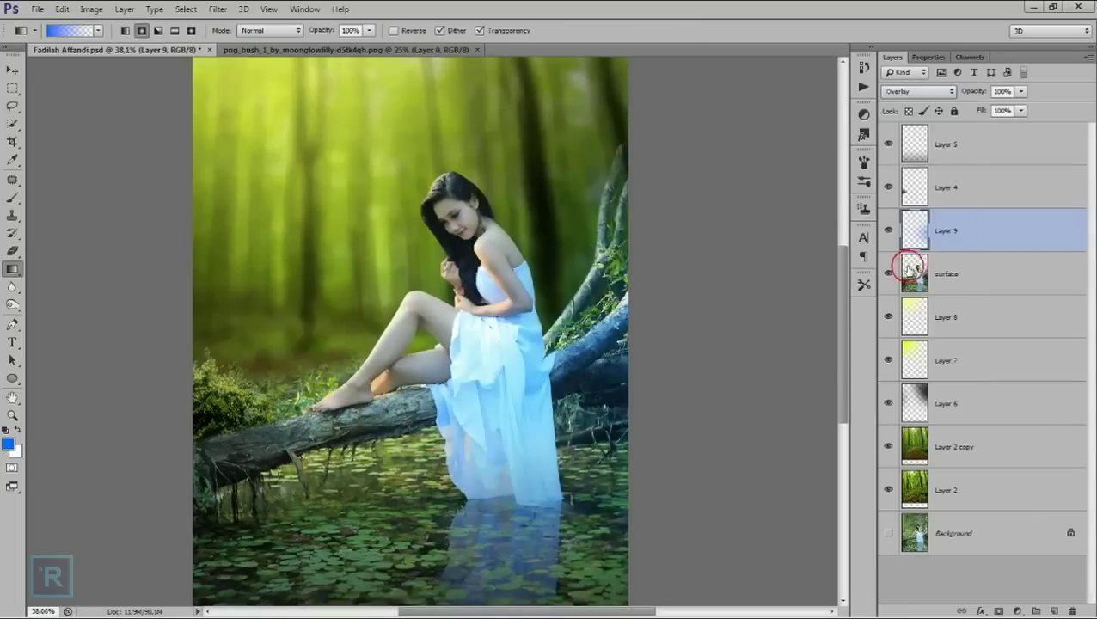
scroll(803, 270, down, 1)
drag(1021, 91, 1023, 109)
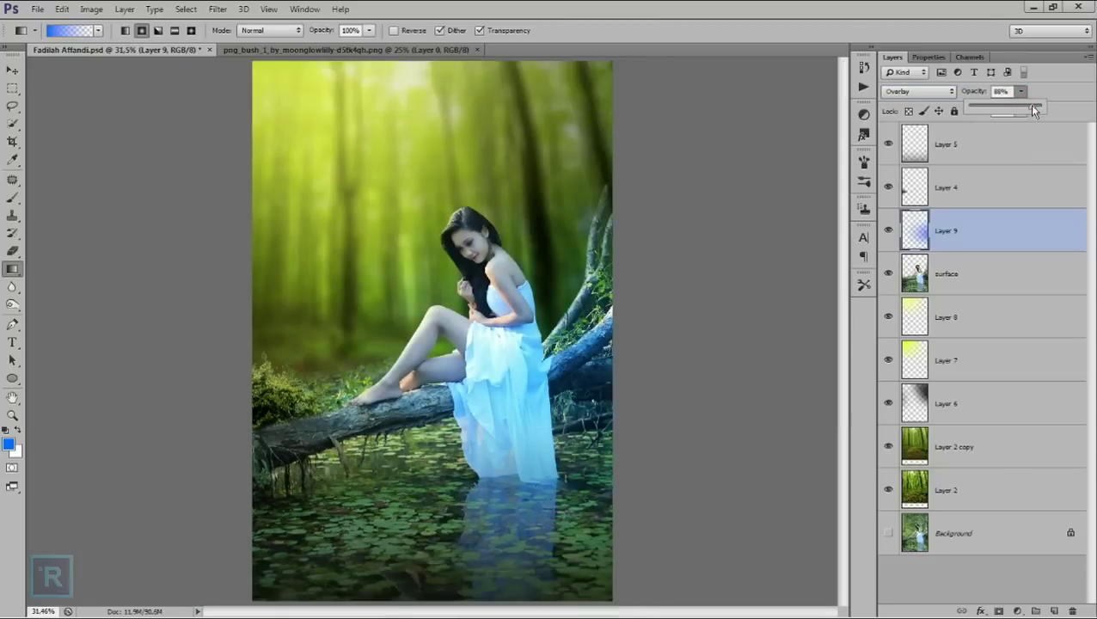
scroll(687, 318, up, 1)
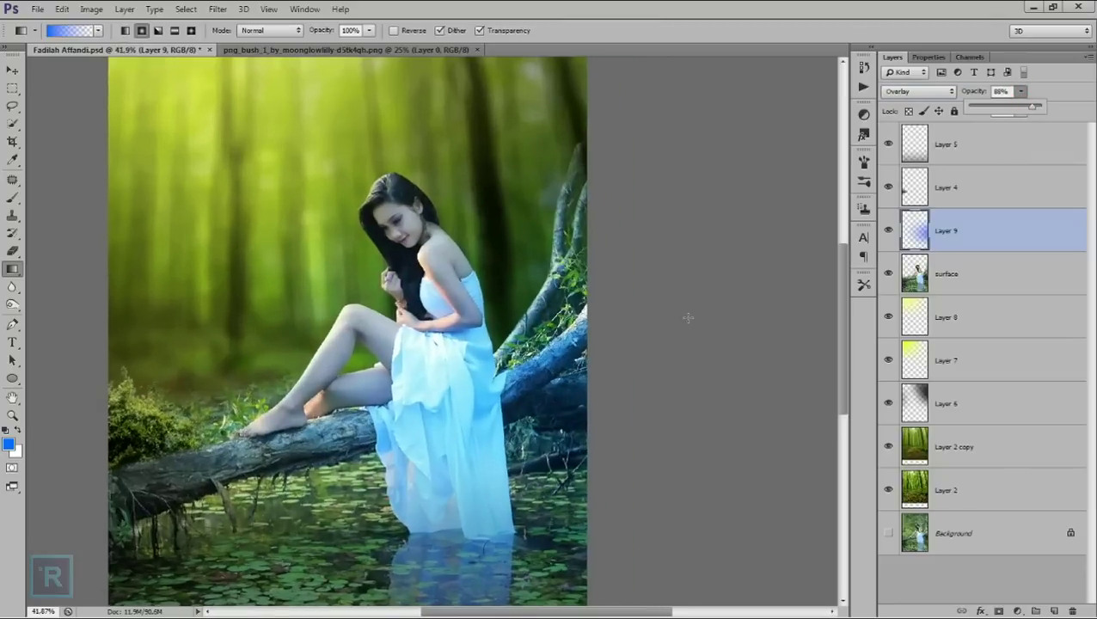
click(13, 250)
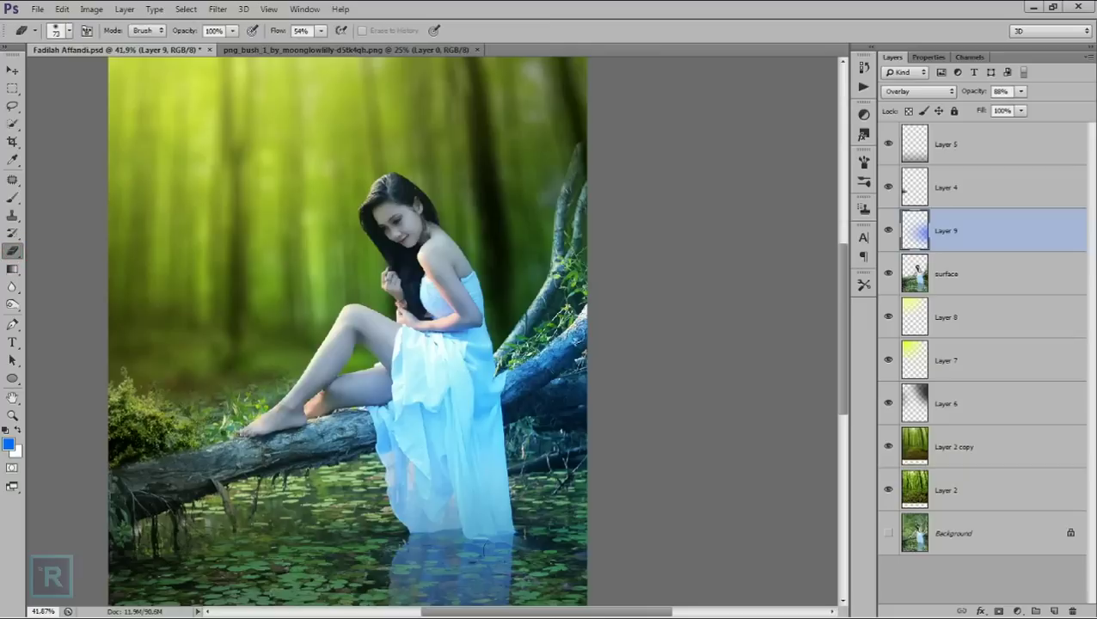
- Erase the blue glow along the branch edge and shrink the eraser to 58 px
drag(572, 332, 590, 307)
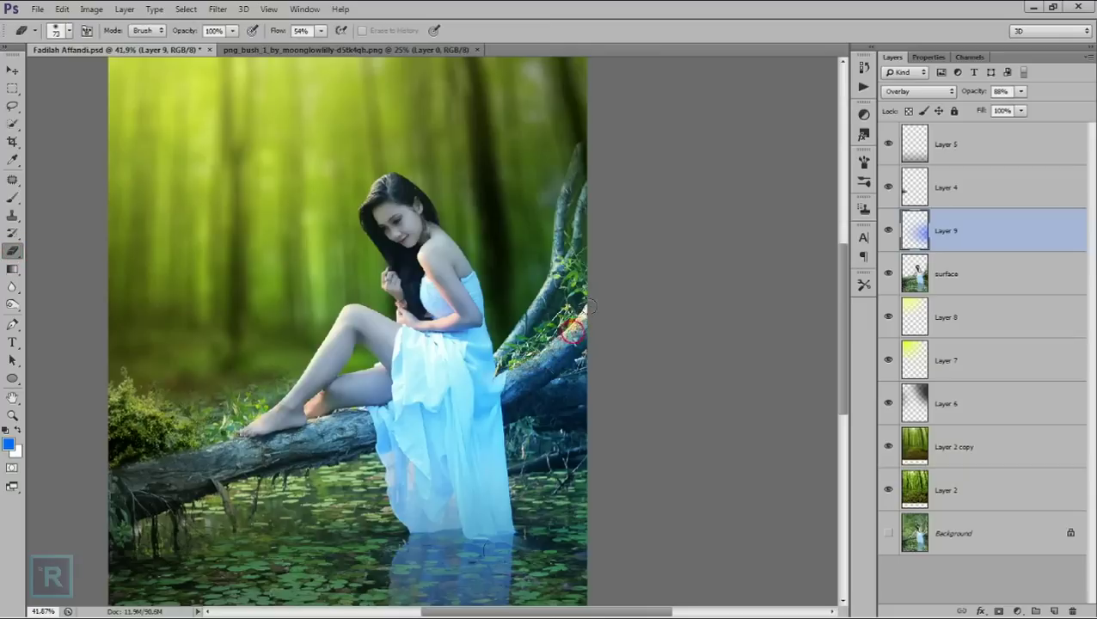
drag(504, 335, 544, 268)
right_click(541, 303)
drag(612, 340, 608, 341)
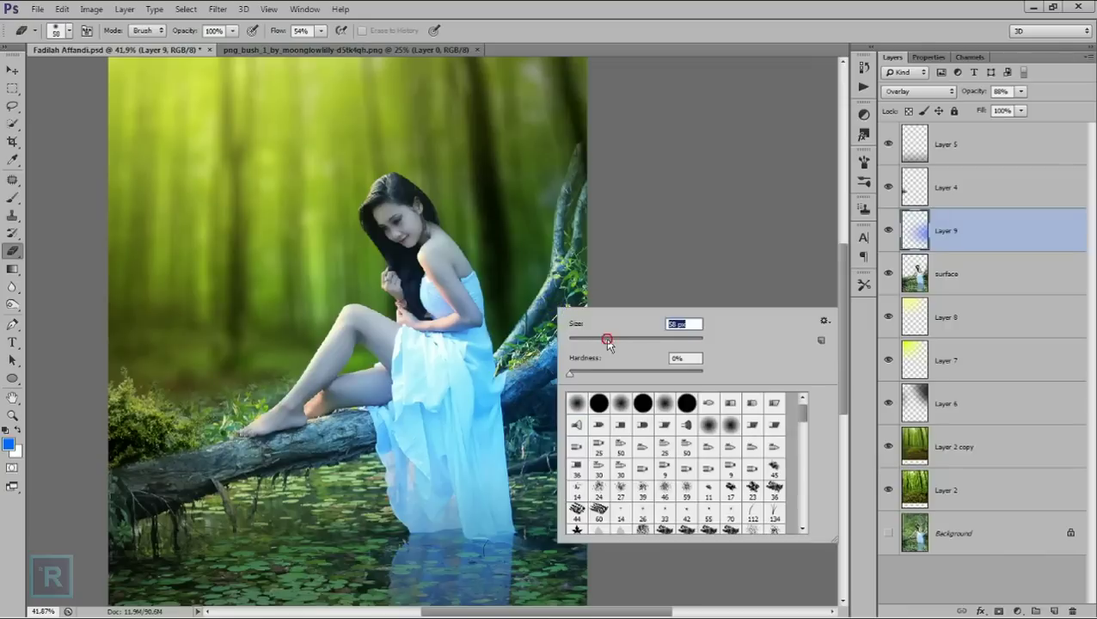
click(497, 352)
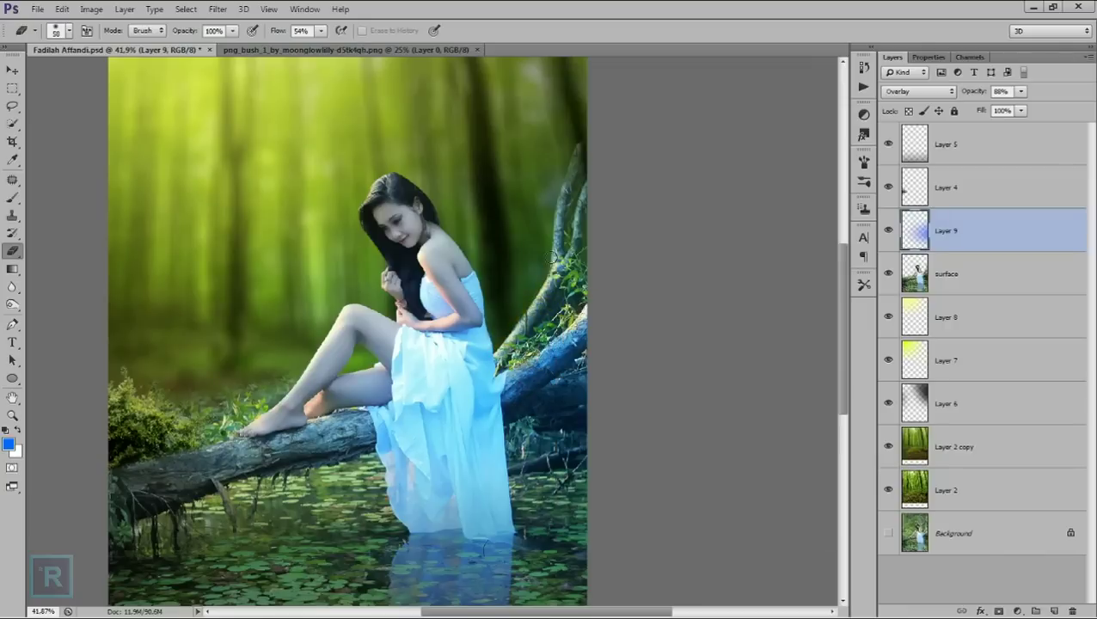
- Select the surface layer and add a new empty Layer 10 above it
scroll(605, 137, down, 3)
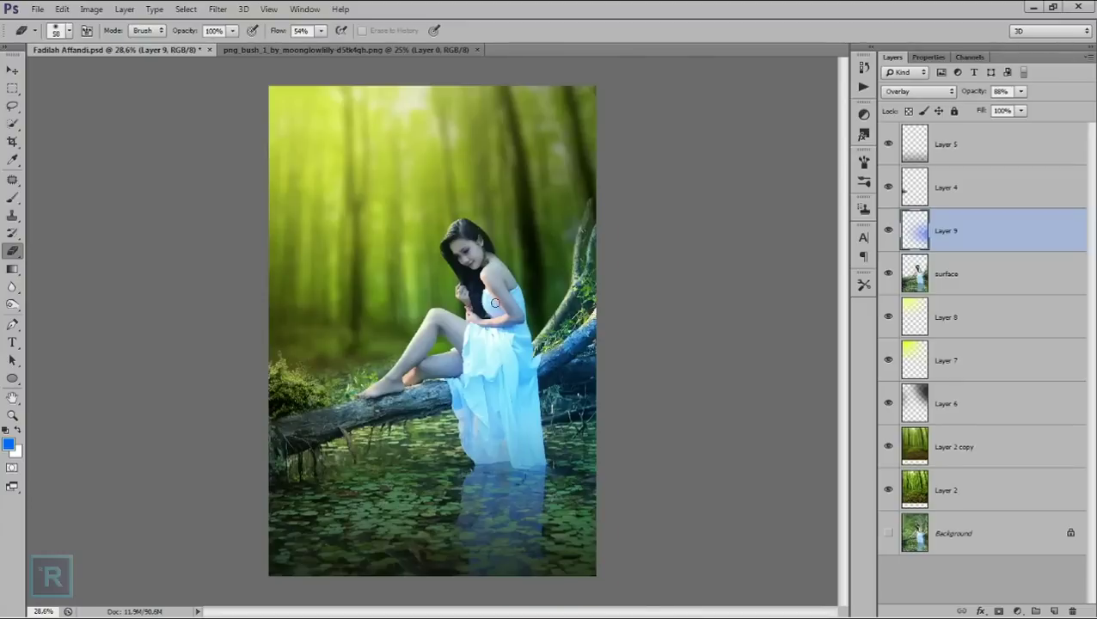
scroll(495, 302, up, 2)
scroll(507, 310, up, 1)
click(1005, 272)
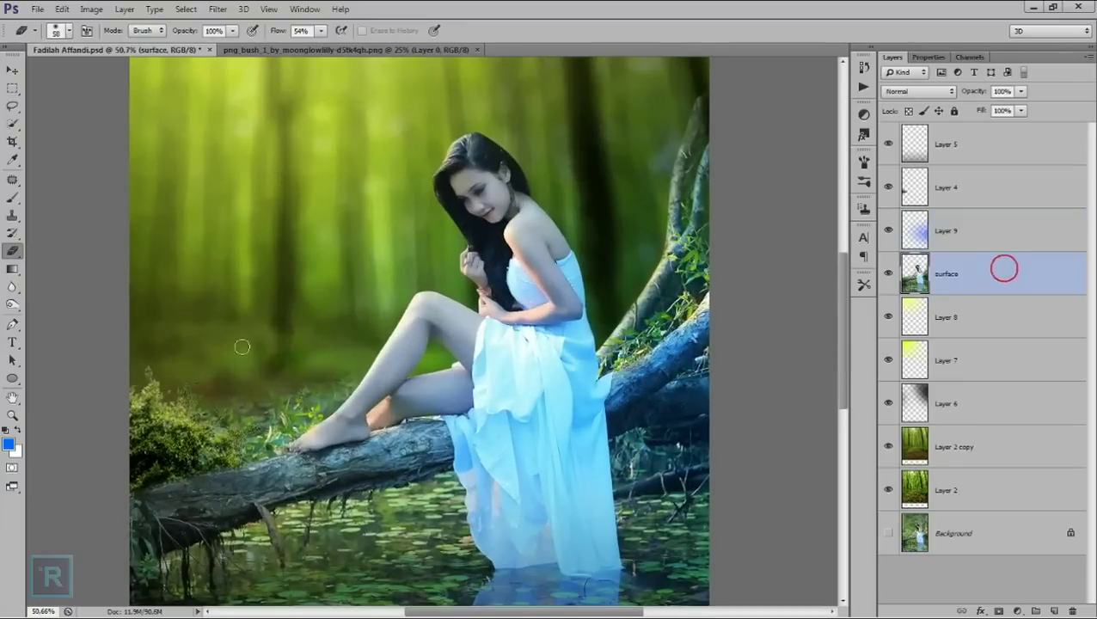
scroll(240, 345, up, 1)
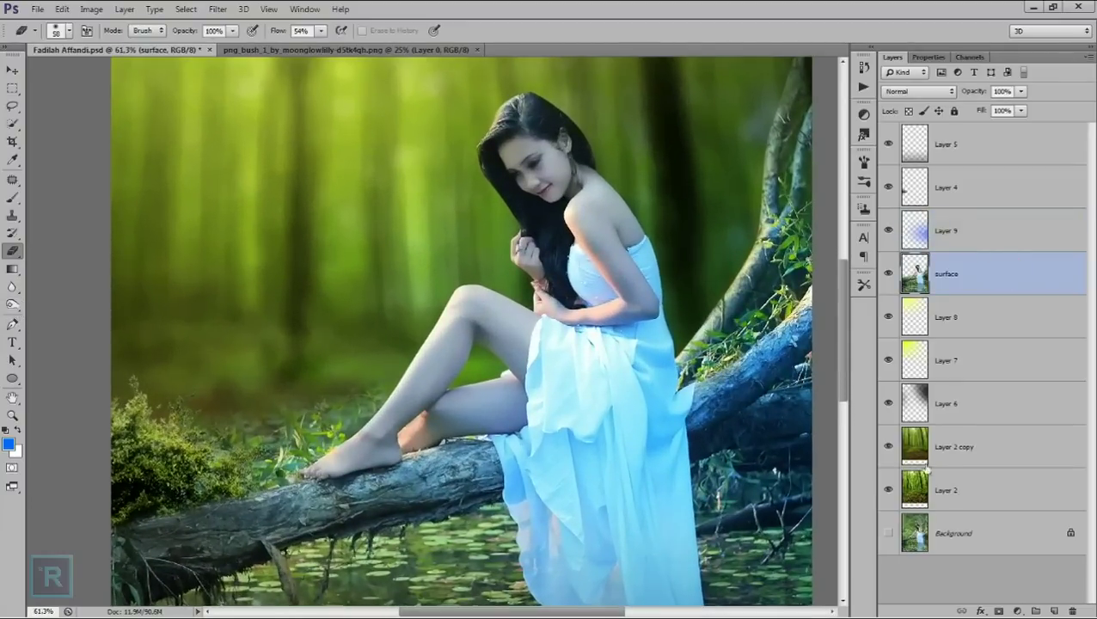
click(1054, 611)
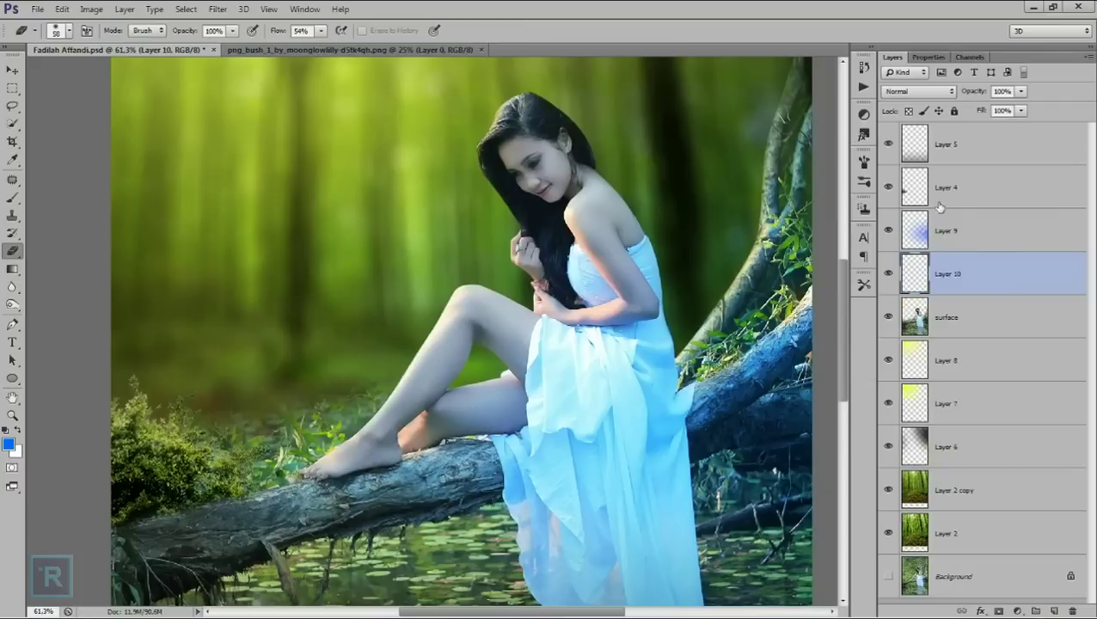
- Set Layer 10 to Soft Light and clip it to the surface layer
click(920, 92)
click(938, 282)
right_click(979, 289)
click(947, 329)
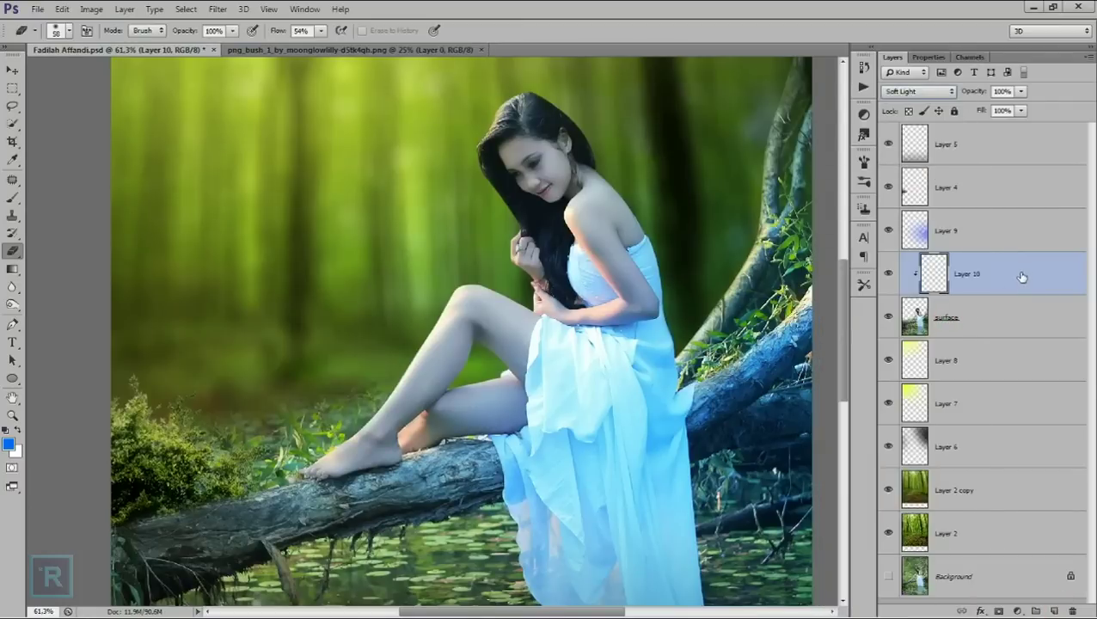
- Fill Layer 10 with 50% Gray via Edit > Fill
click(62, 8)
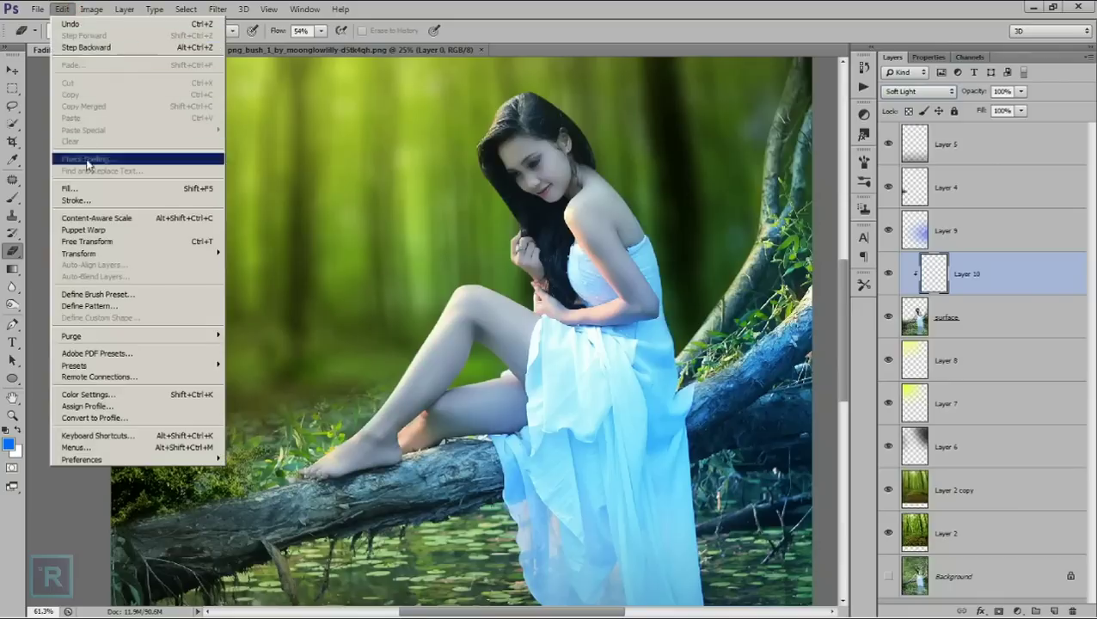
click(86, 187)
click(748, 297)
click(735, 538)
click(828, 291)
key(e)
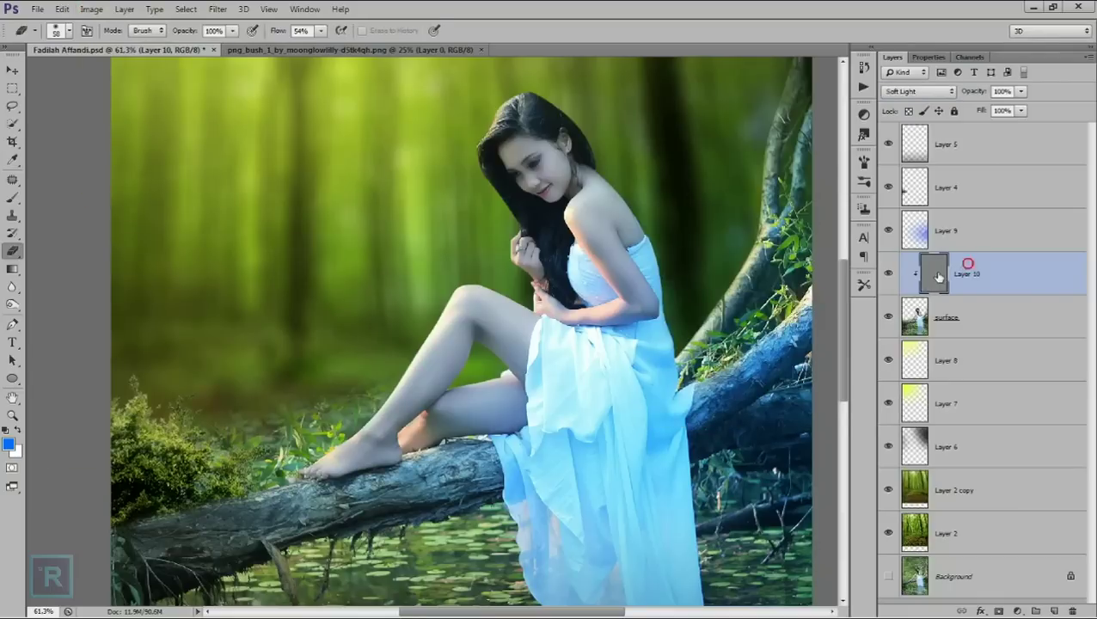
- Set up the Dodge tool with a 39 px brush and 34% exposure
click(12, 304)
scroll(392, 343, up, 1)
right_click(520, 354)
drag(619, 390, 562, 389)
click(266, 30)
drag(262, 44, 273, 45)
click(468, 296)
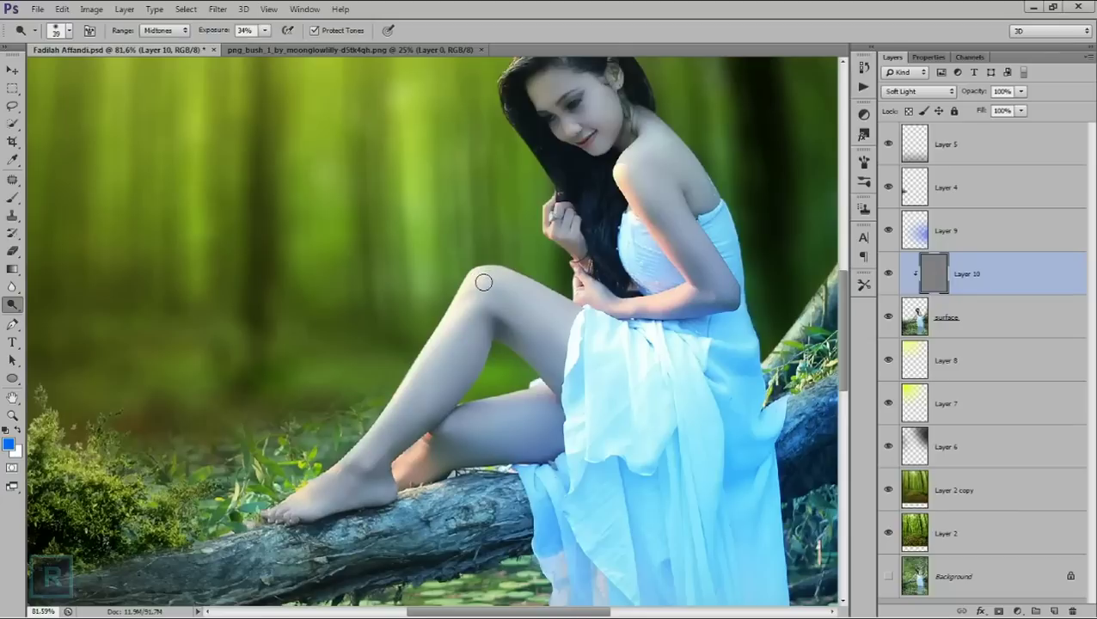
- Dodge the knee and thigh highlights, then raise exposure to 55%
drag(495, 276, 563, 306)
mouse_move(485, 274)
mouse_down()
mouse_move(560, 313)
mouse_move(480, 282)
mouse_move(571, 328)
mouse_up()
click(265, 30)
drag(274, 46, 279, 50)
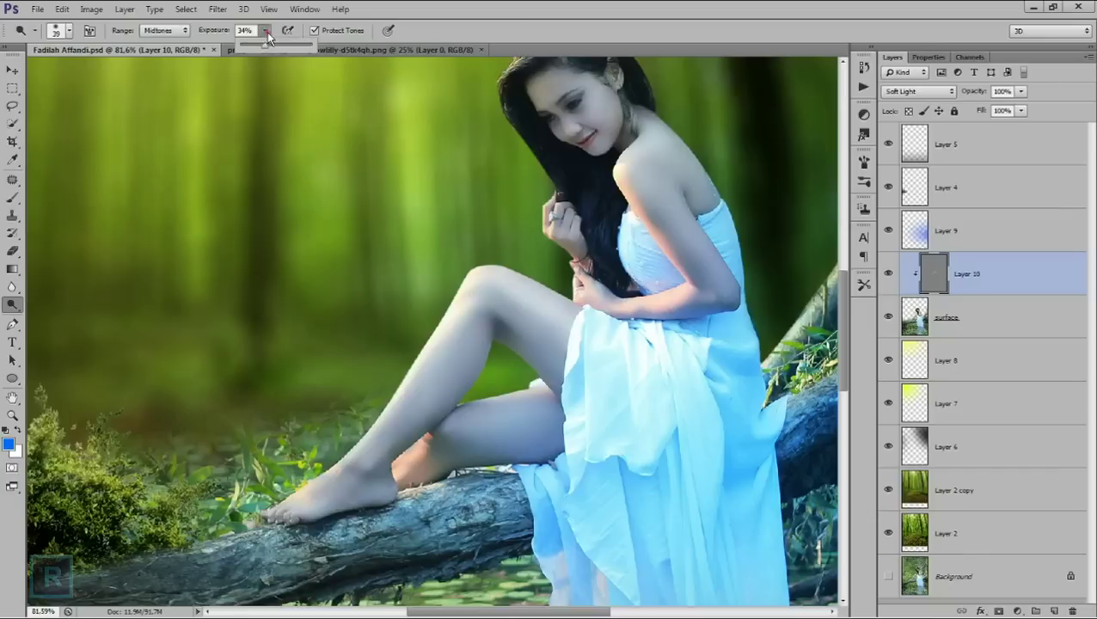
- With a 64 px dodge brush, brighten the thigh, shoulder, upper arm and cheek
right_click(588, 342)
click(632, 374)
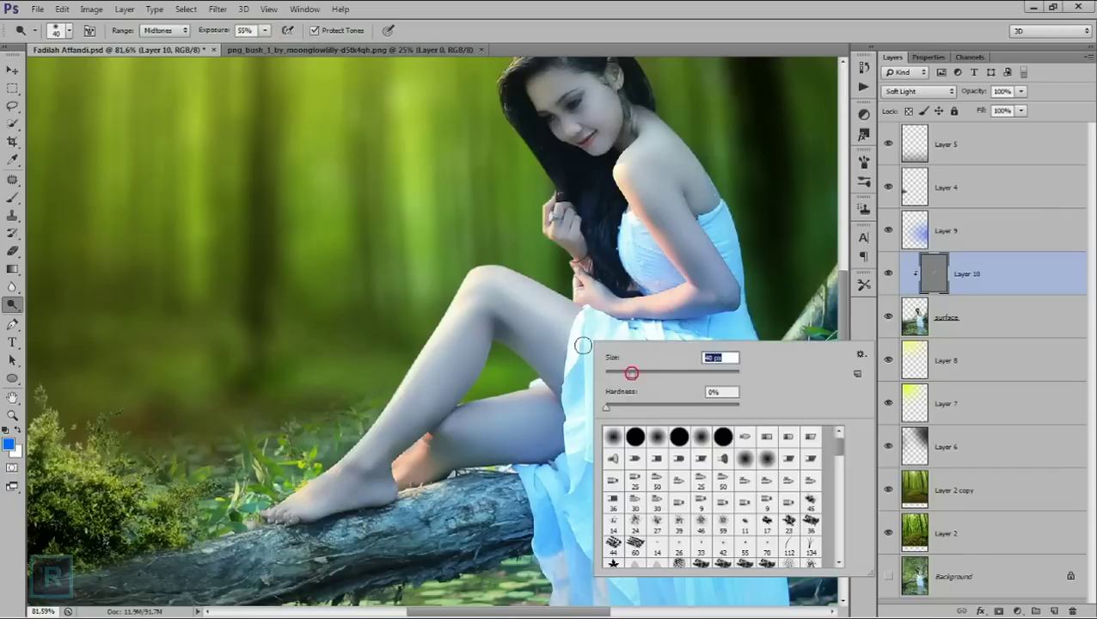
click(561, 332)
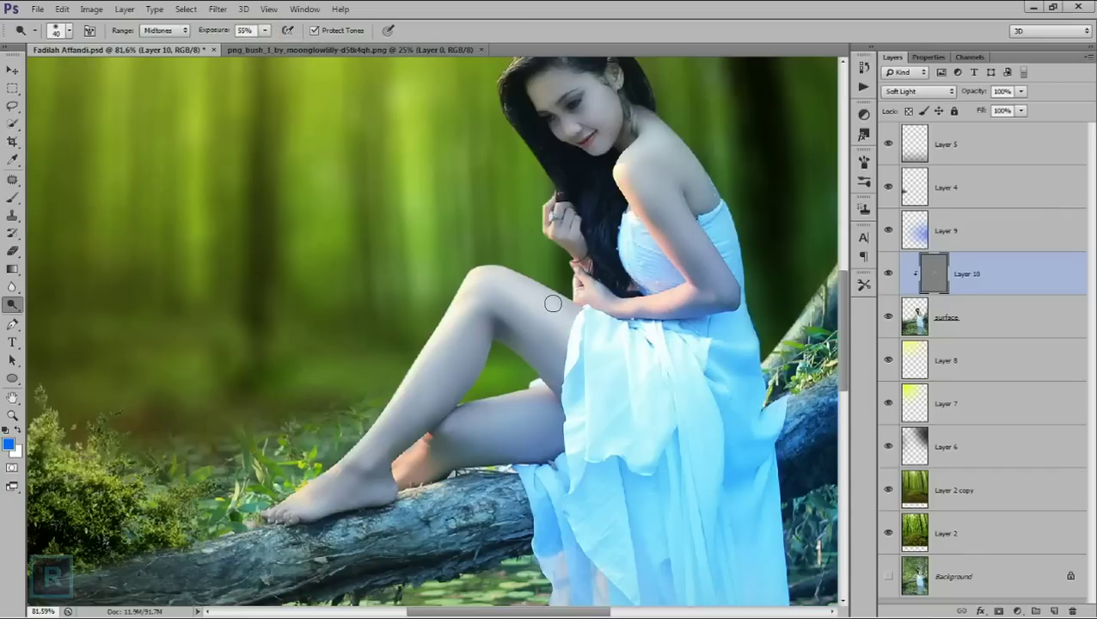
scroll(596, 369, down, 1)
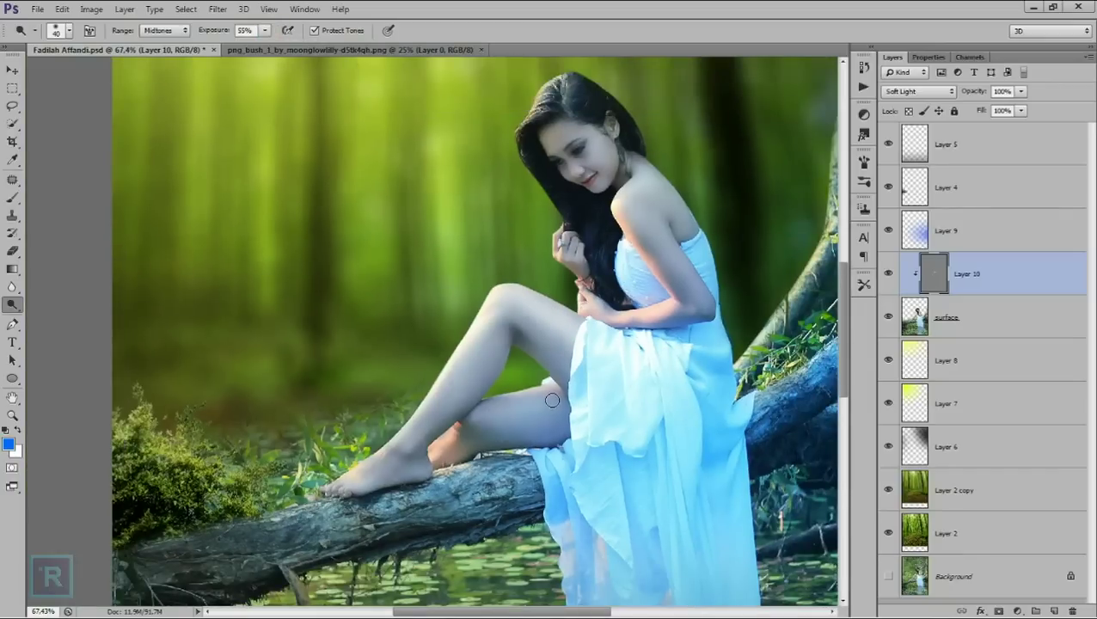
right_click(584, 406)
drag(632, 412, 653, 416)
click(557, 409)
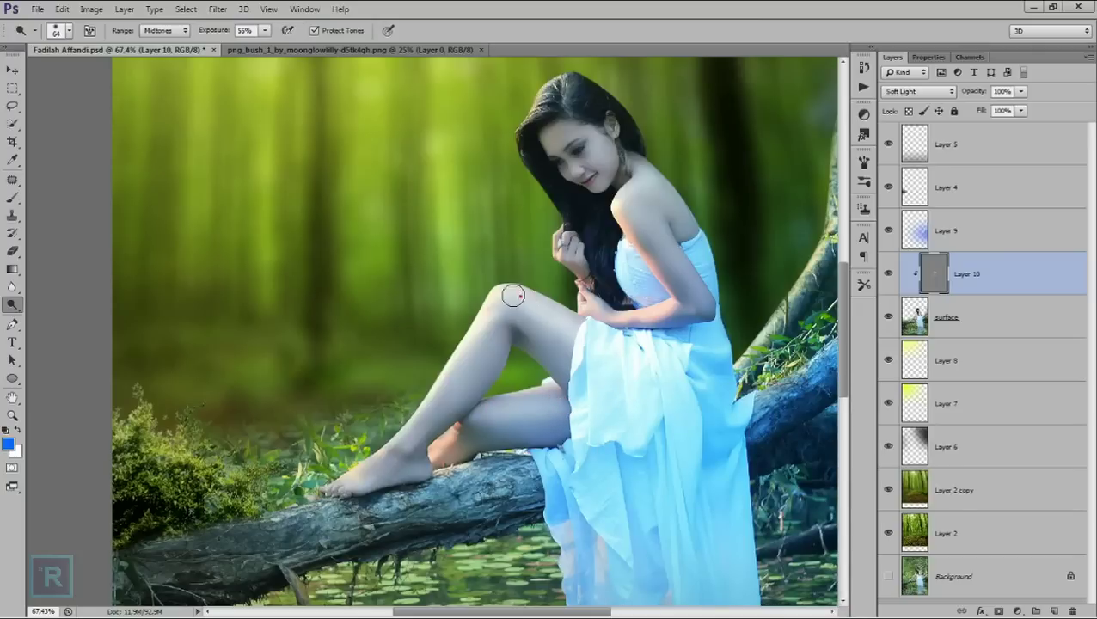
drag(559, 313, 436, 387)
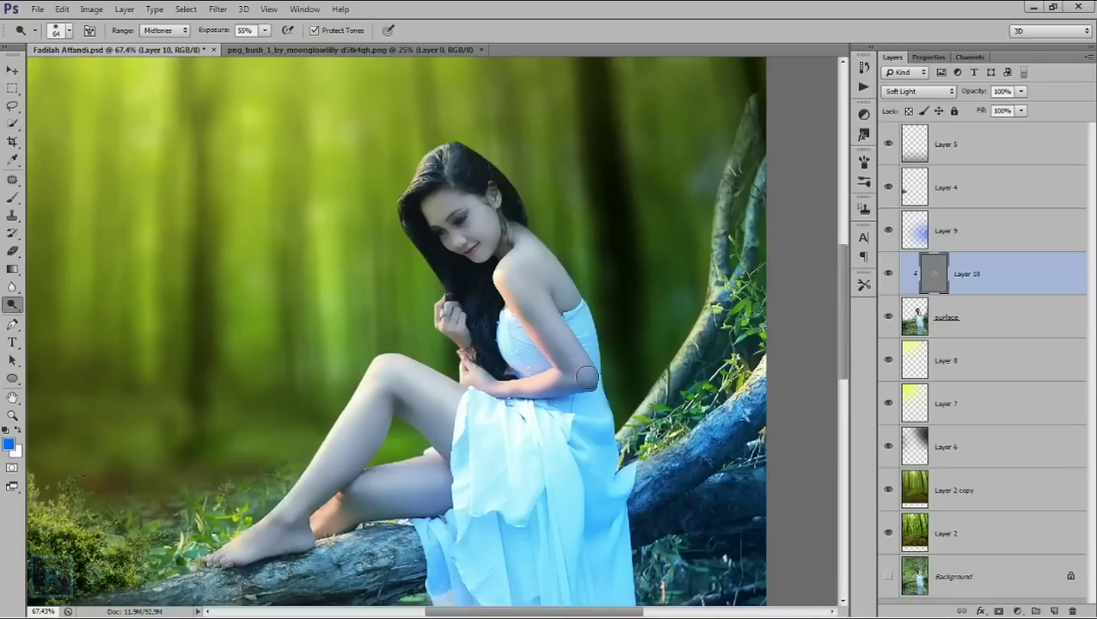
drag(559, 279, 546, 255)
drag(569, 294, 589, 361)
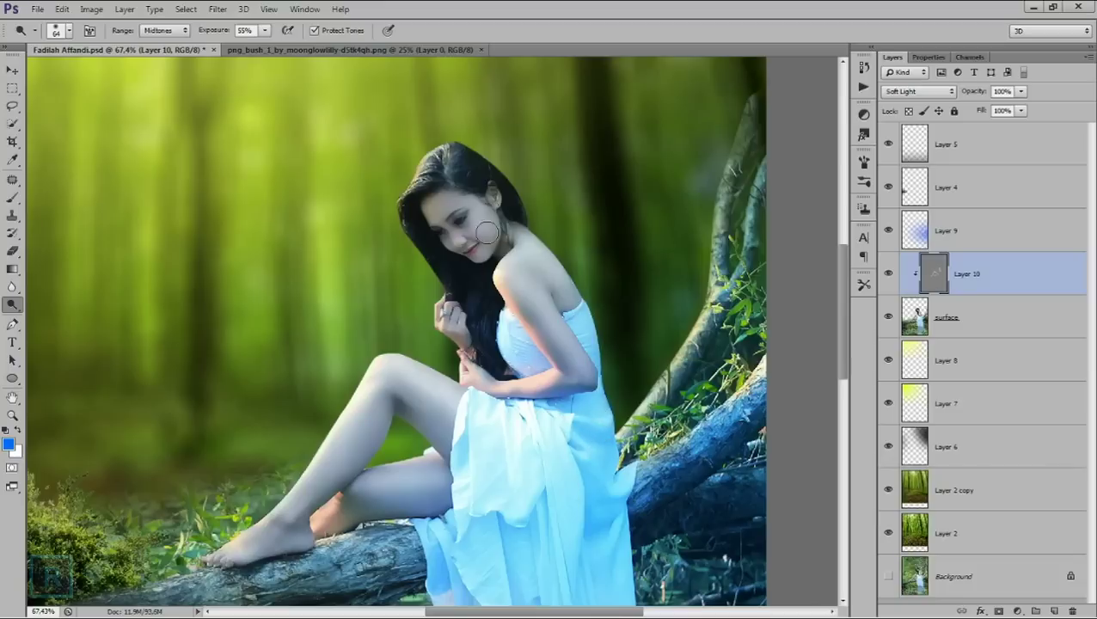
drag(470, 229, 445, 187)
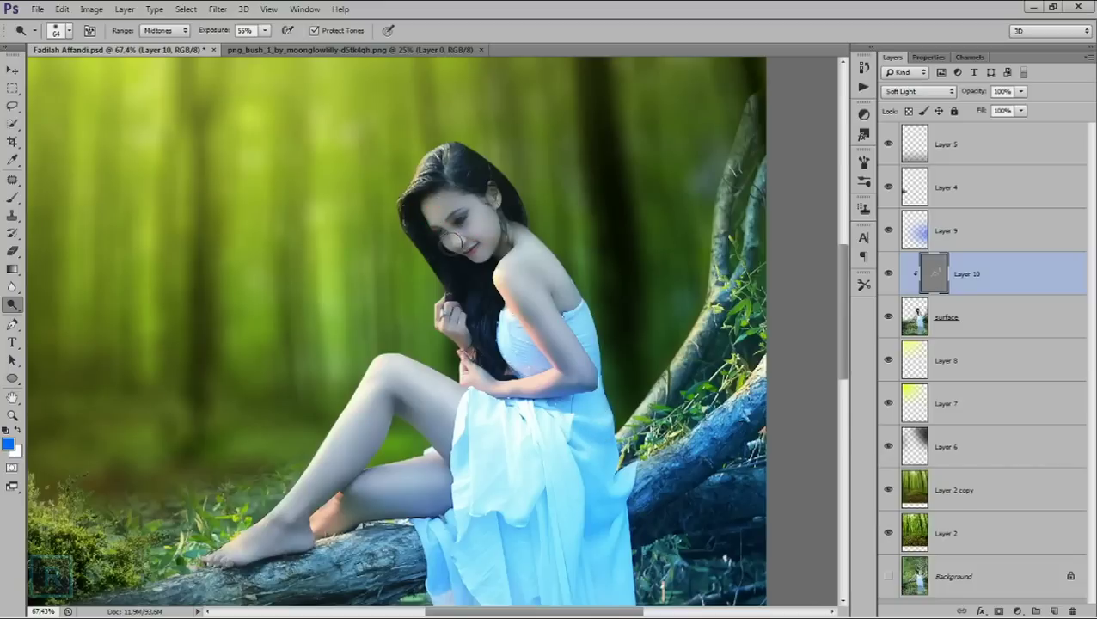
- Compare the image with and without dodging, then select the surface layer
scroll(446, 186, down, 2)
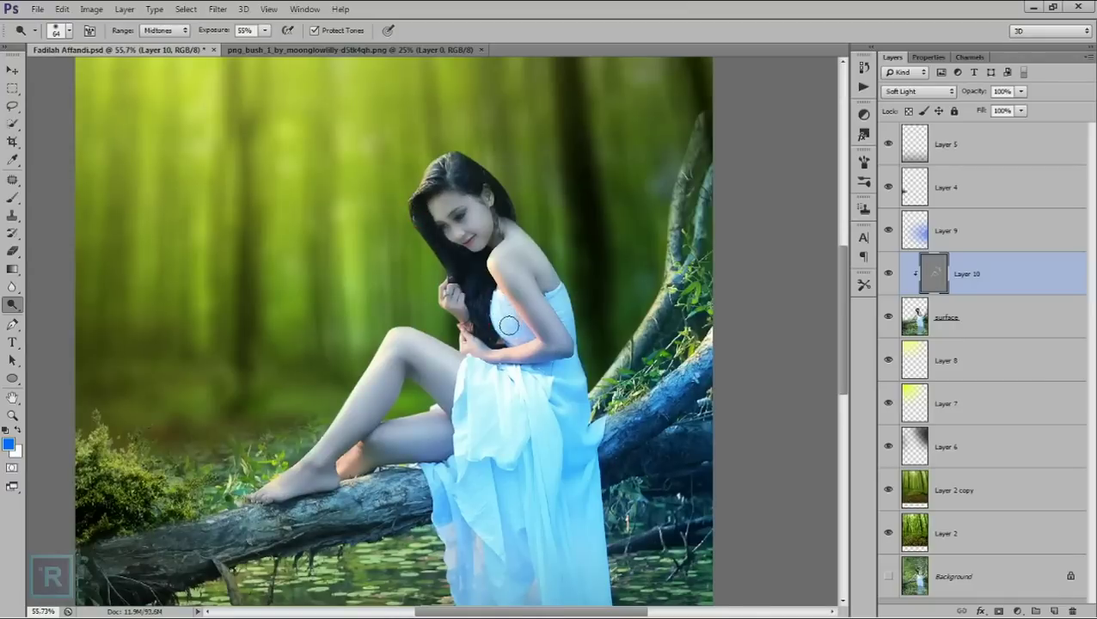
scroll(468, 376, up, 1)
scroll(468, 375, down, 3)
scroll(492, 367, down, 1)
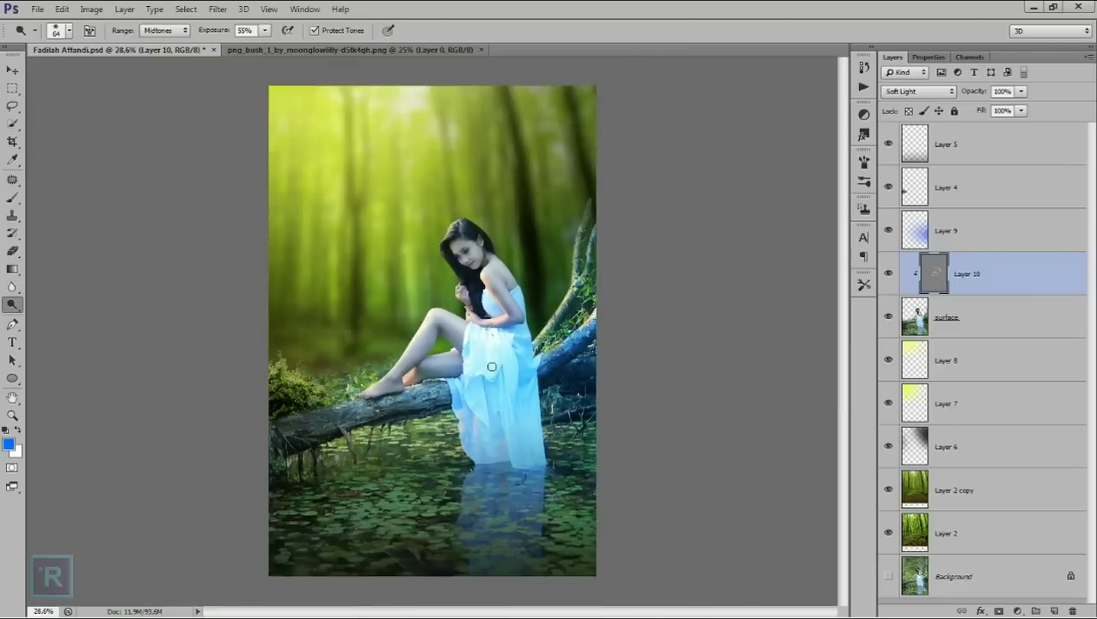
click(888, 273)
scroll(553, 303, up, 2)
scroll(545, 303, up, 1)
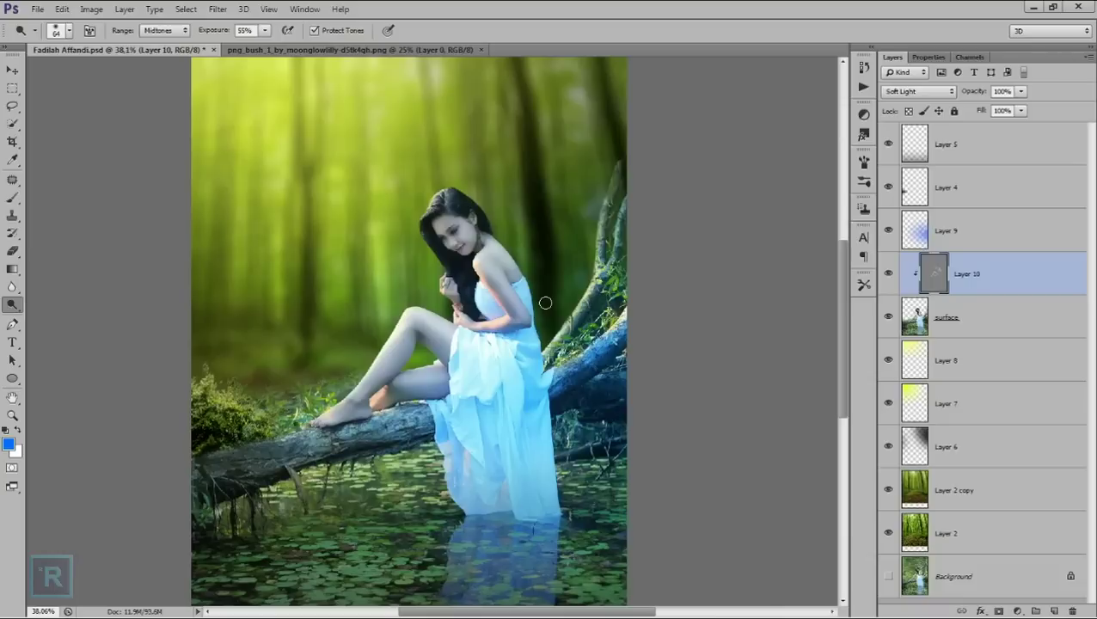
scroll(448, 242, up, 3)
scroll(448, 241, up, 2)
click(966, 316)
- Set up the Smudge Tool with a 45 px brush and 92% strength
scroll(504, 297, up, 2)
scroll(481, 288, up, 1)
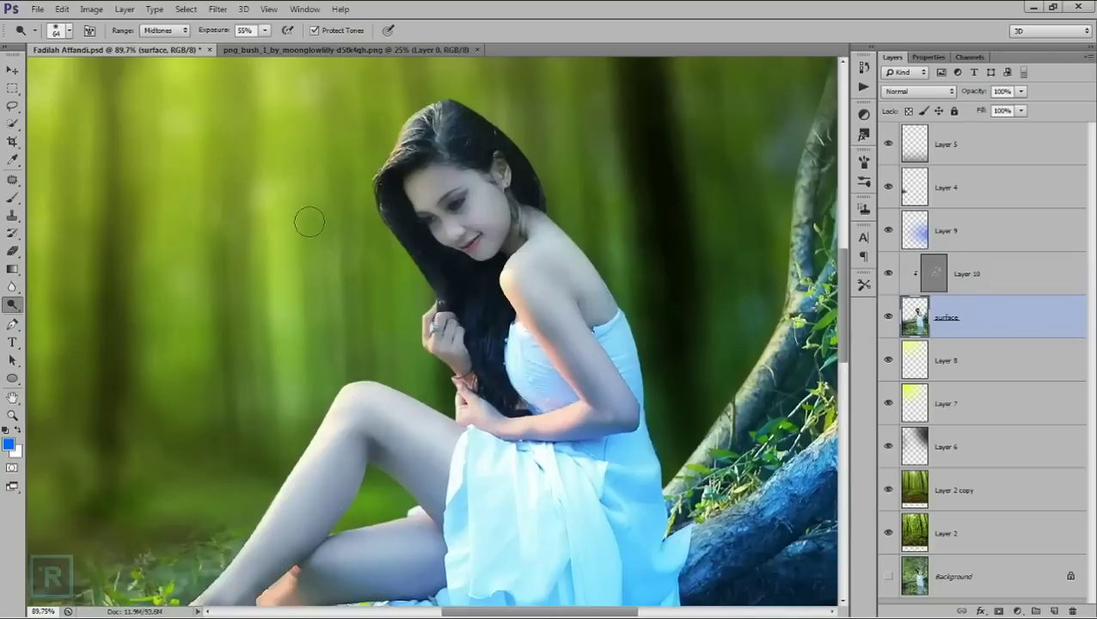
click(12, 287)
click(47, 310)
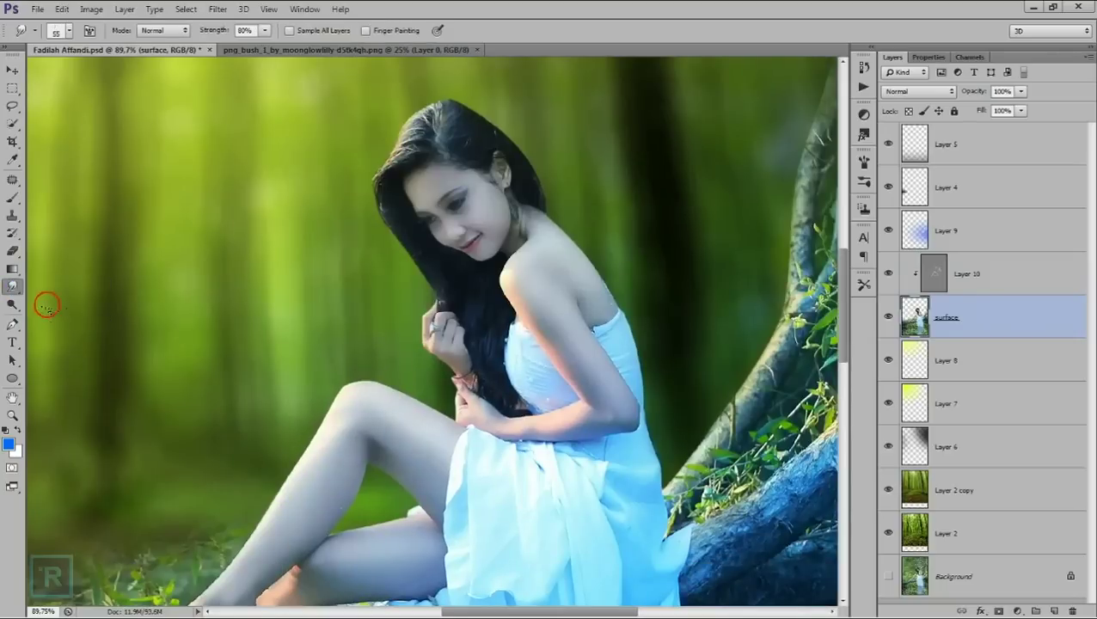
scroll(425, 258, up, 1)
scroll(425, 258, up, 1)
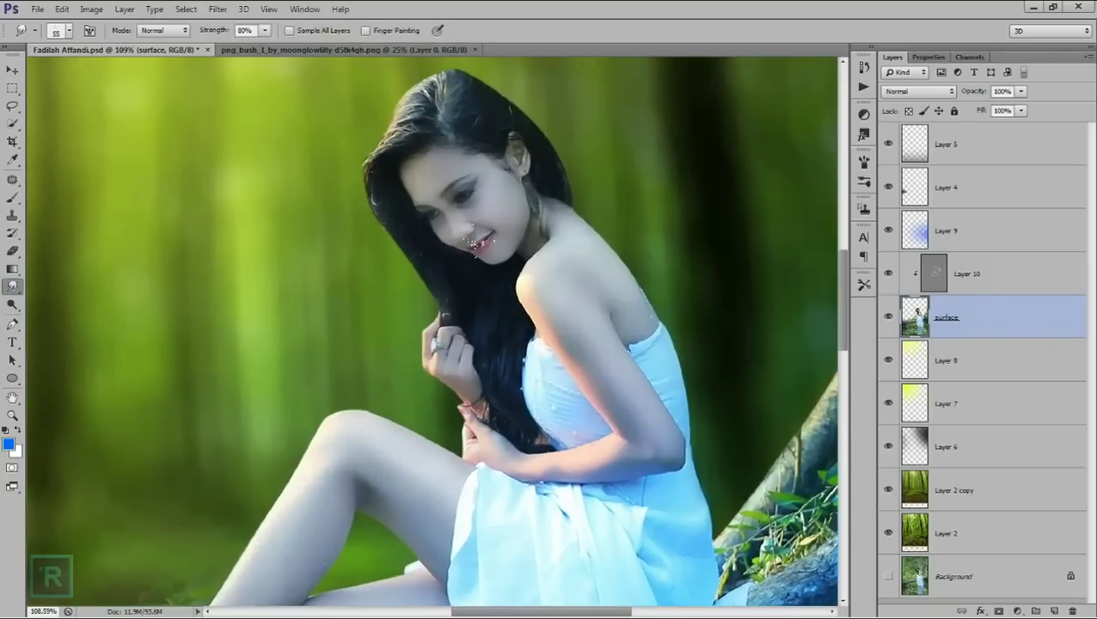
right_click(471, 245)
drag(553, 272, 522, 272)
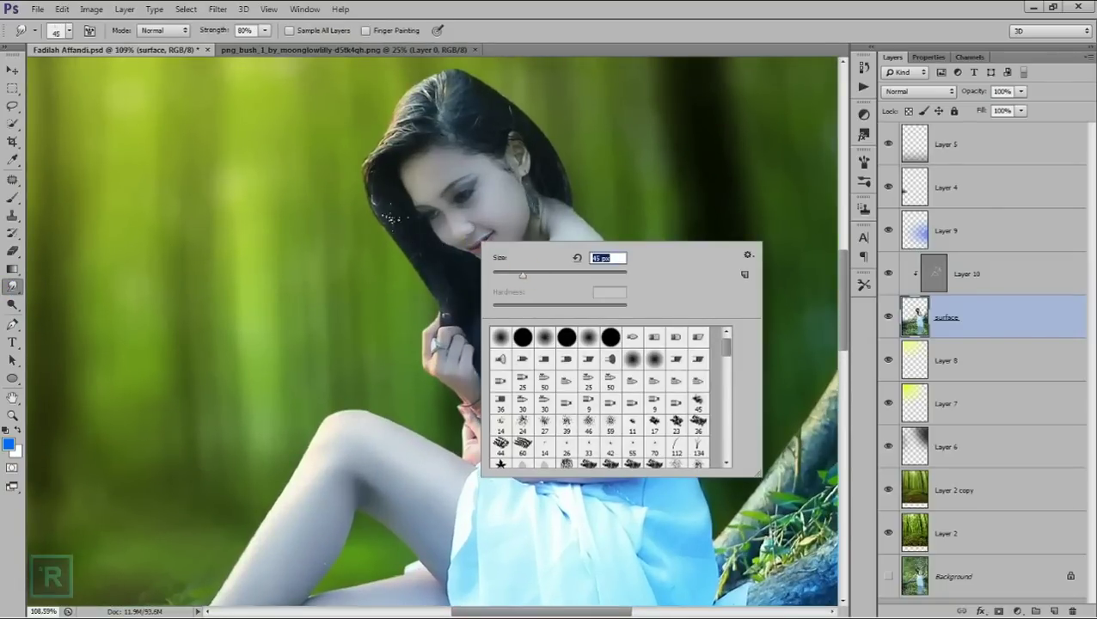
key(Return)
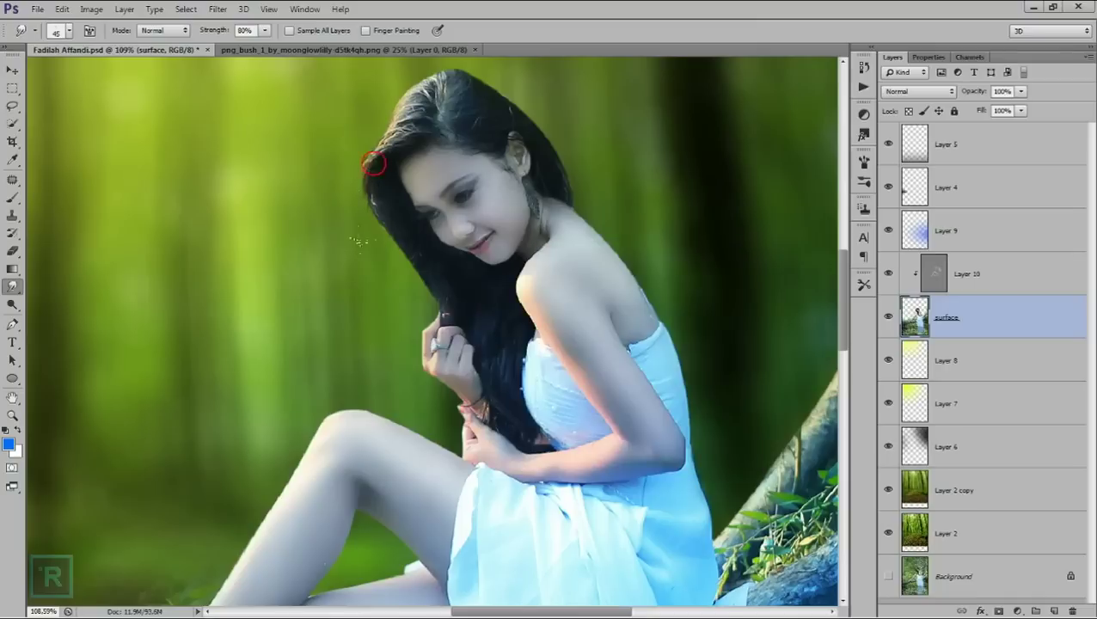
click(265, 30)
drag(267, 45, 273, 45)
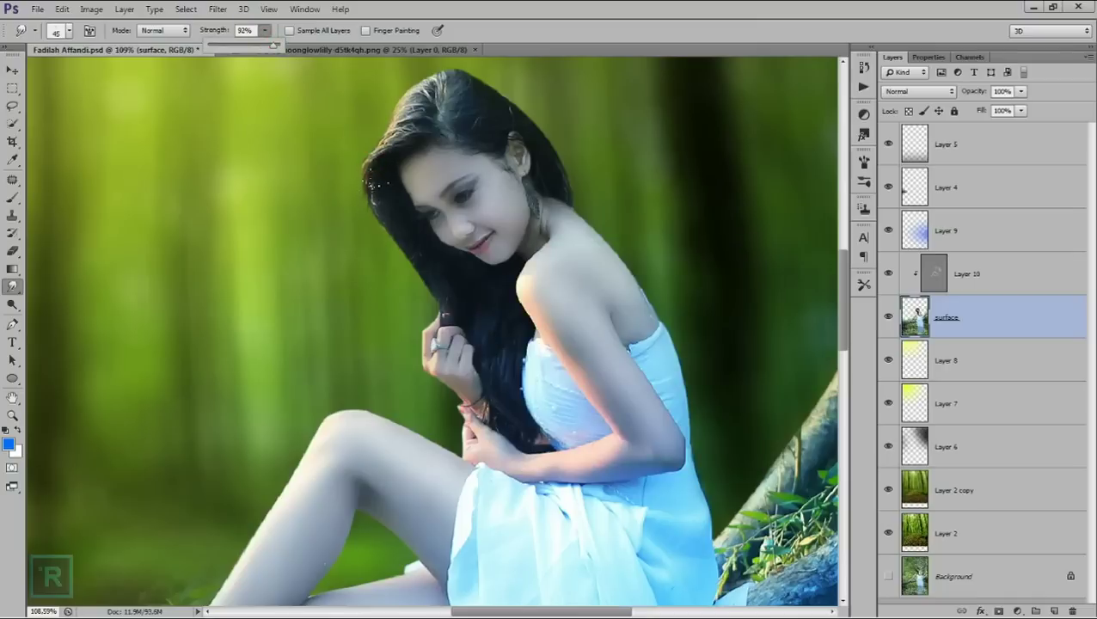
- Pull wispy hair strands down into the background left of the face
mouse_move(368, 231)
mouse_down()
mouse_move(376, 169)
mouse_move(374, 292)
mouse_up()
key(ctrl+z)
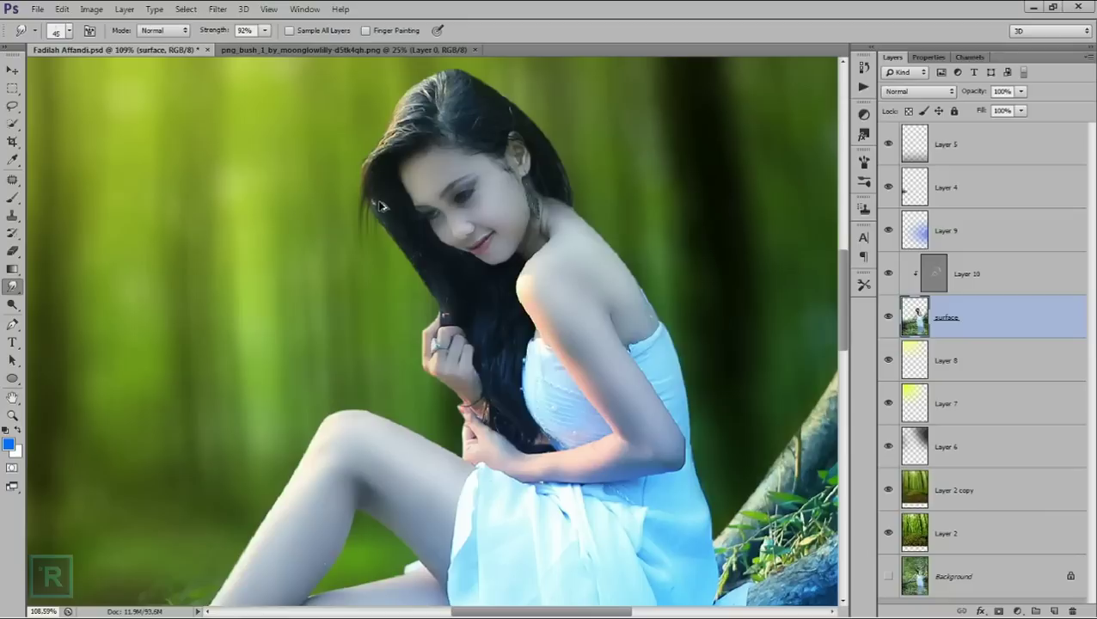
drag(370, 192, 381, 263)
drag(379, 220, 389, 311)
drag(389, 220, 401, 288)
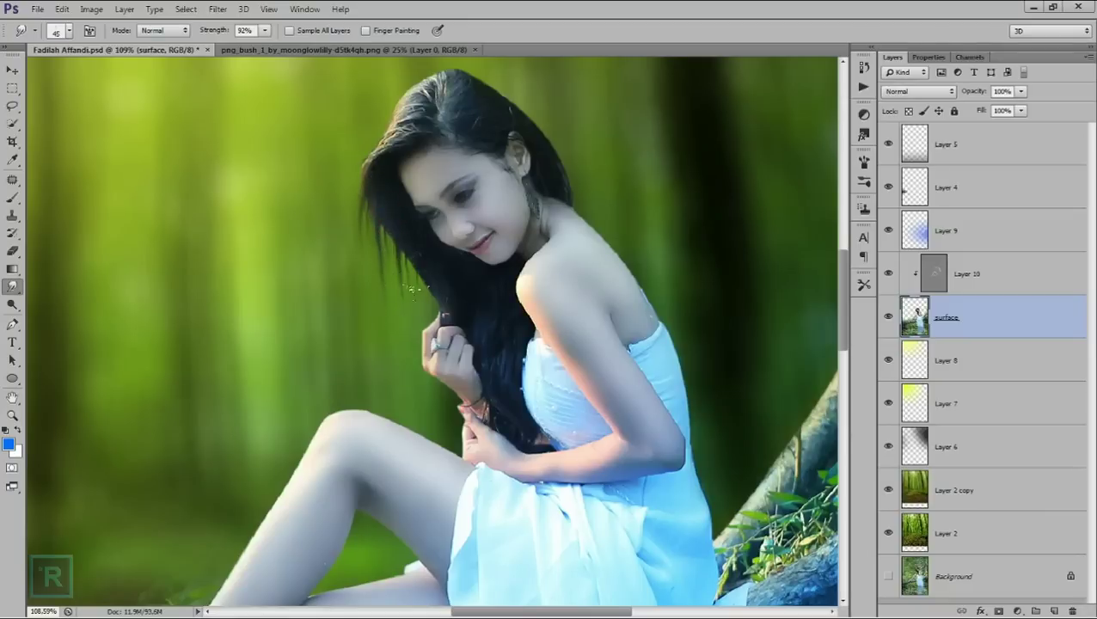
drag(391, 222, 407, 301)
drag(409, 237, 416, 311)
drag(428, 270, 419, 339)
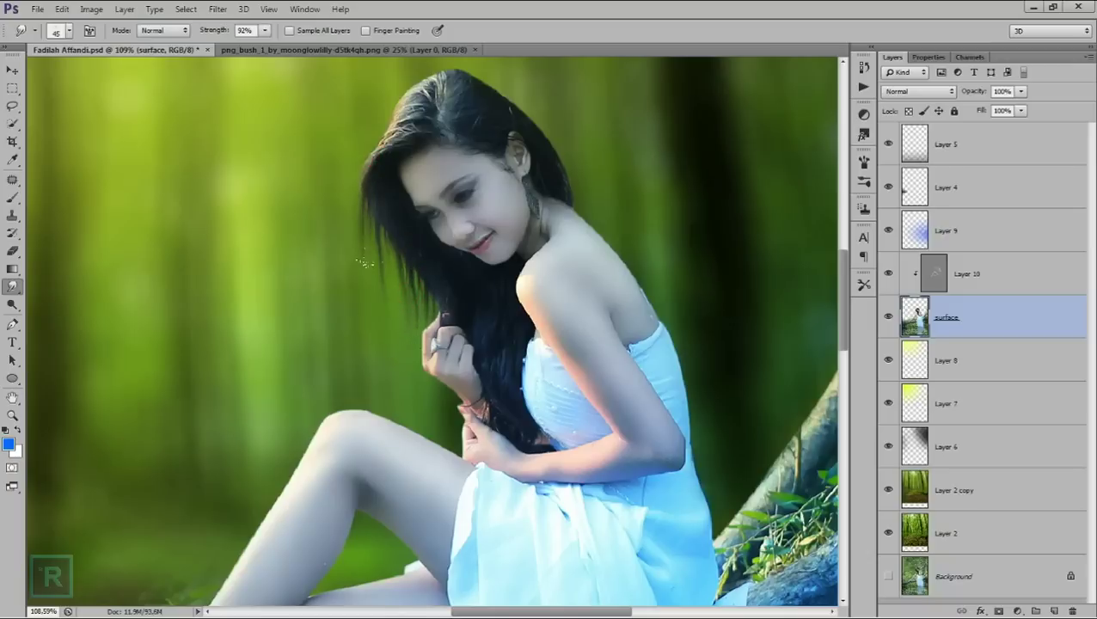
- Smudge the crown and top hair edges outward into soft strands
scroll(414, 262, down, 1)
scroll(546, 176, up, 2)
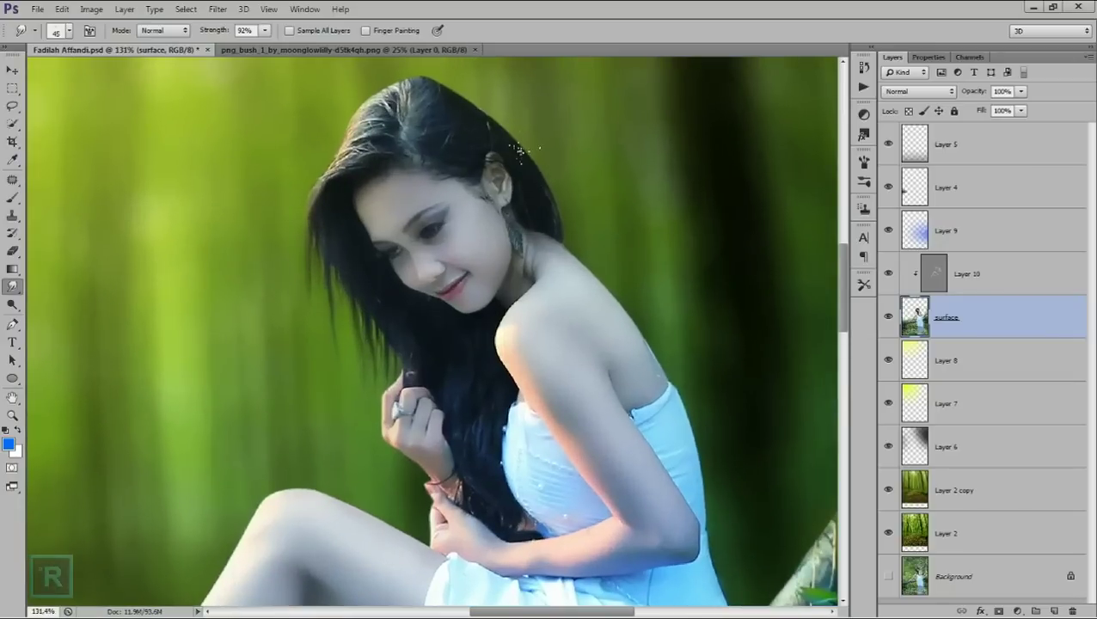
drag(520, 157, 582, 232)
drag(540, 179, 604, 259)
drag(527, 160, 575, 202)
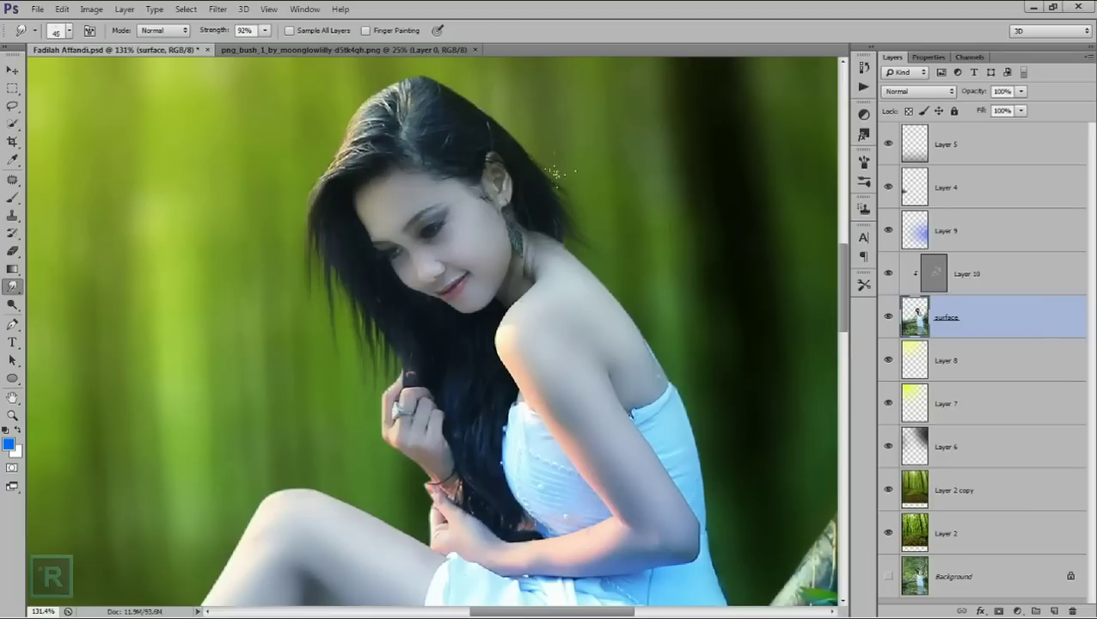
mouse_move(497, 127)
mouse_down()
mouse_move(595, 159)
mouse_move(618, 223)
mouse_up()
click(478, 168)
mouse_move(533, 197)
mouse_down()
mouse_move(495, 177)
mouse_move(557, 196)
mouse_up()
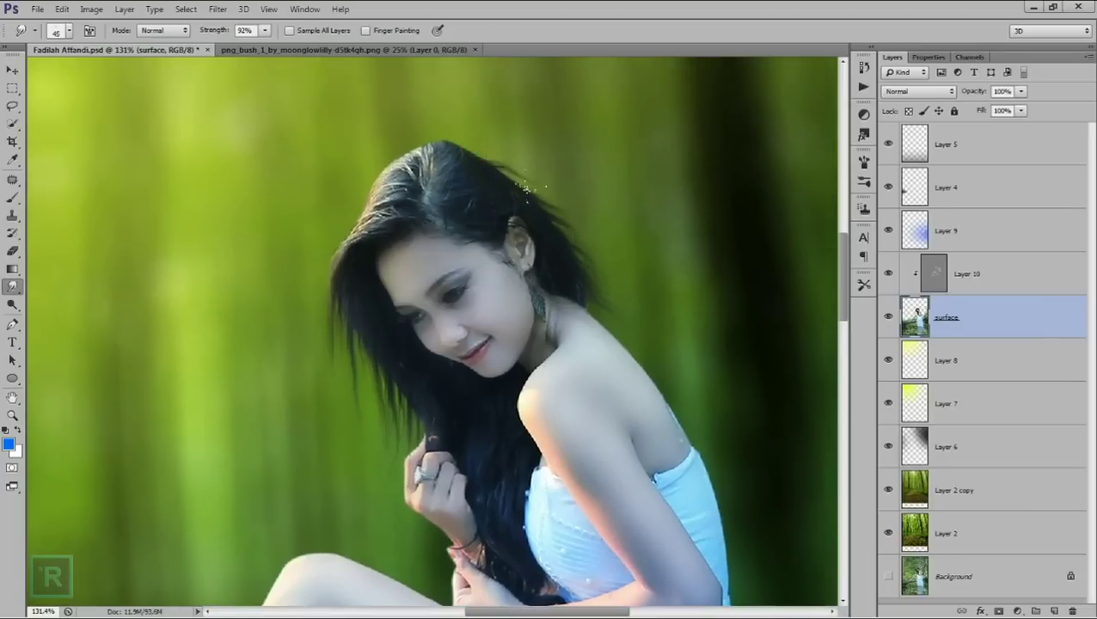
drag(450, 148, 538, 174)
drag(469, 160, 503, 164)
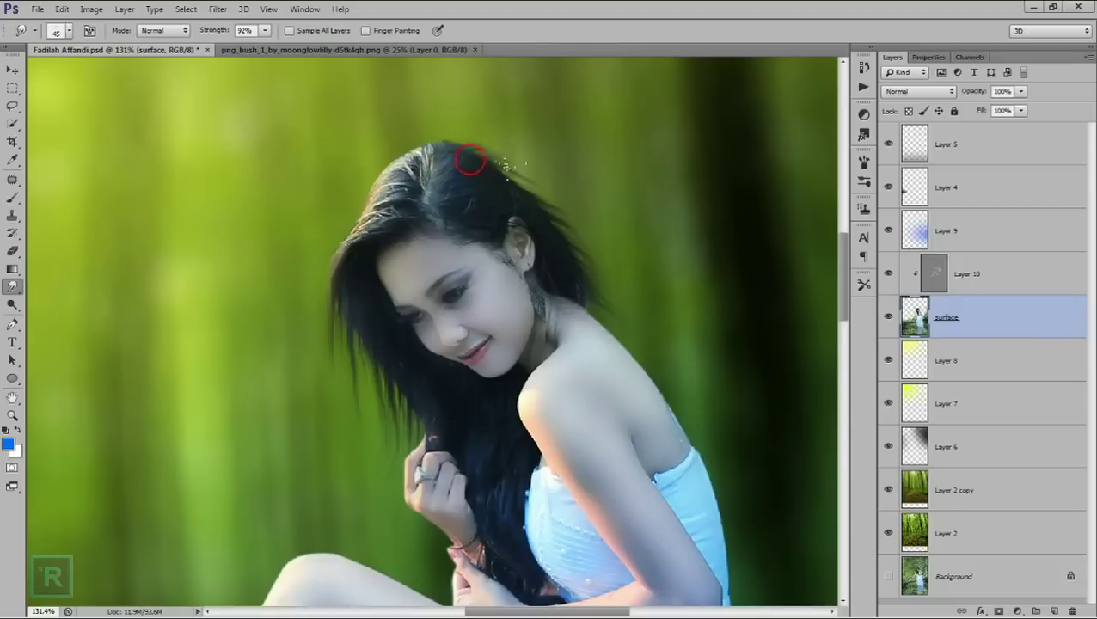
drag(419, 152, 397, 163)
- Zoom out to review the smudged hair against the forest
scroll(479, 132, down, 2)
scroll(494, 130, down, 2)
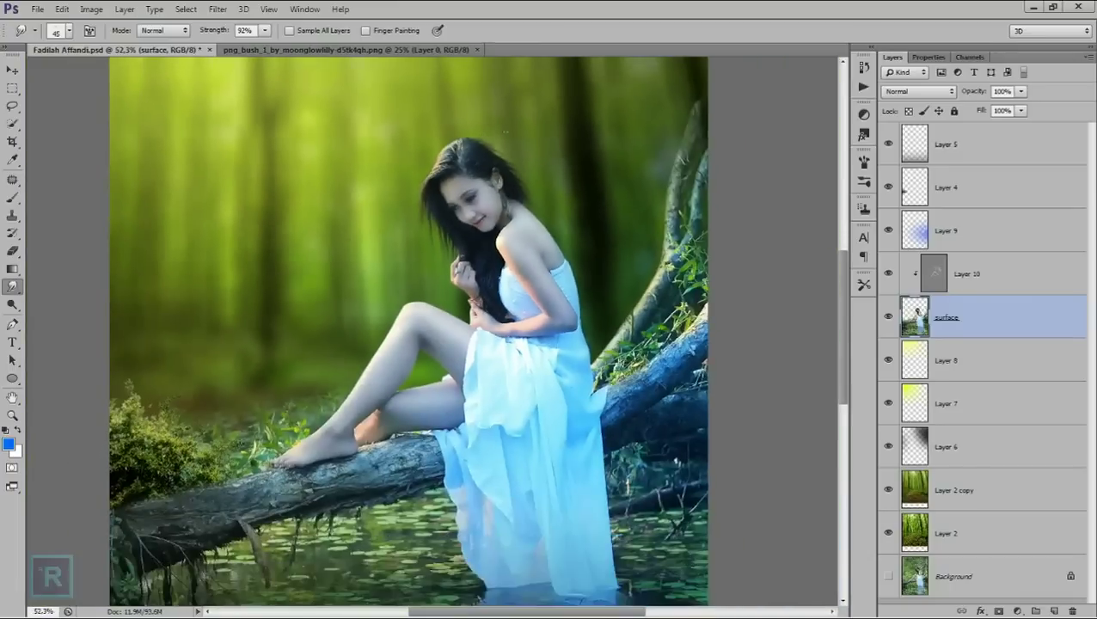
scroll(510, 129, down, 1)
scroll(509, 129, down, 1)
scroll(509, 129, up, 1)
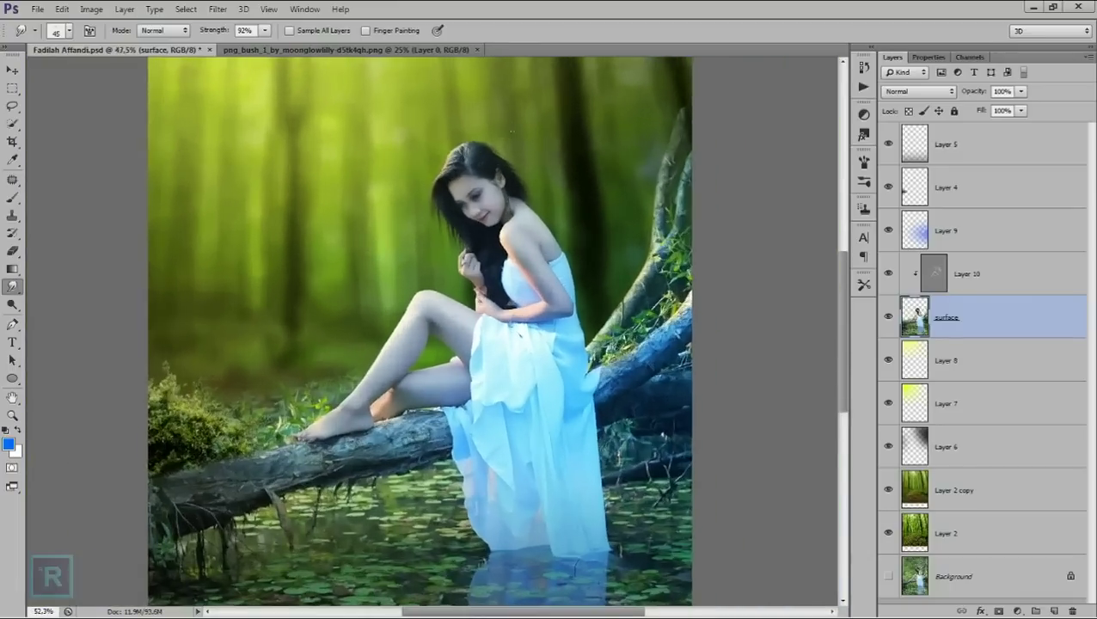
scroll(509, 129, up, 1)
scroll(509, 129, down, 1)
scroll(509, 129, down, 1)
scroll(509, 129, down, 1)
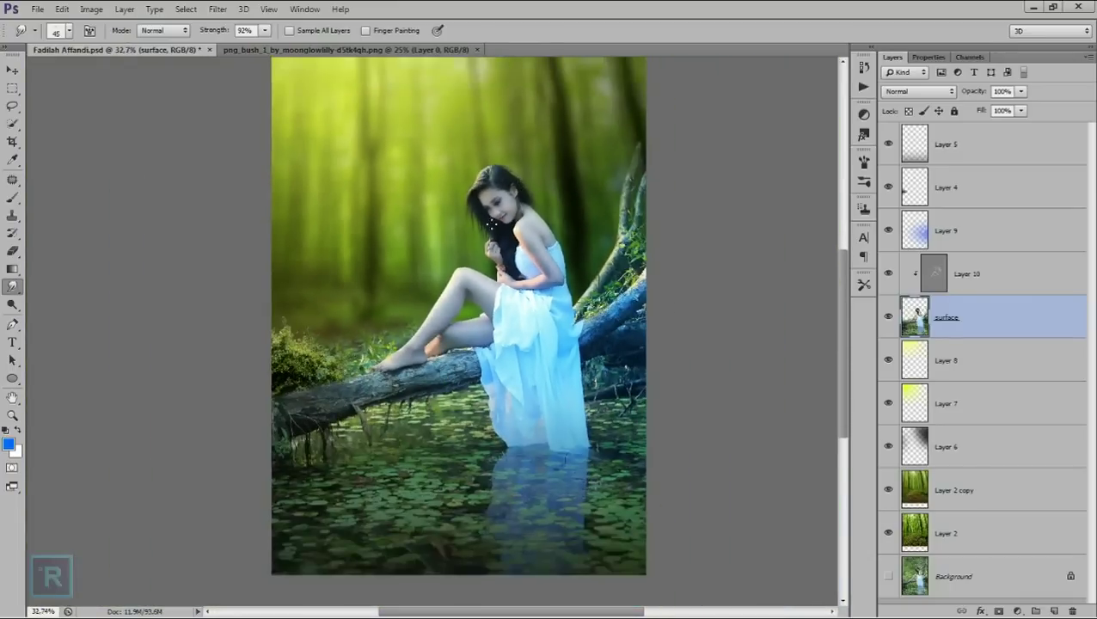
scroll(509, 129, up, 2)
- Add an Inner Shadow to the surface layer at about 142° with a sampled yellow-green colour
double_click(1015, 317)
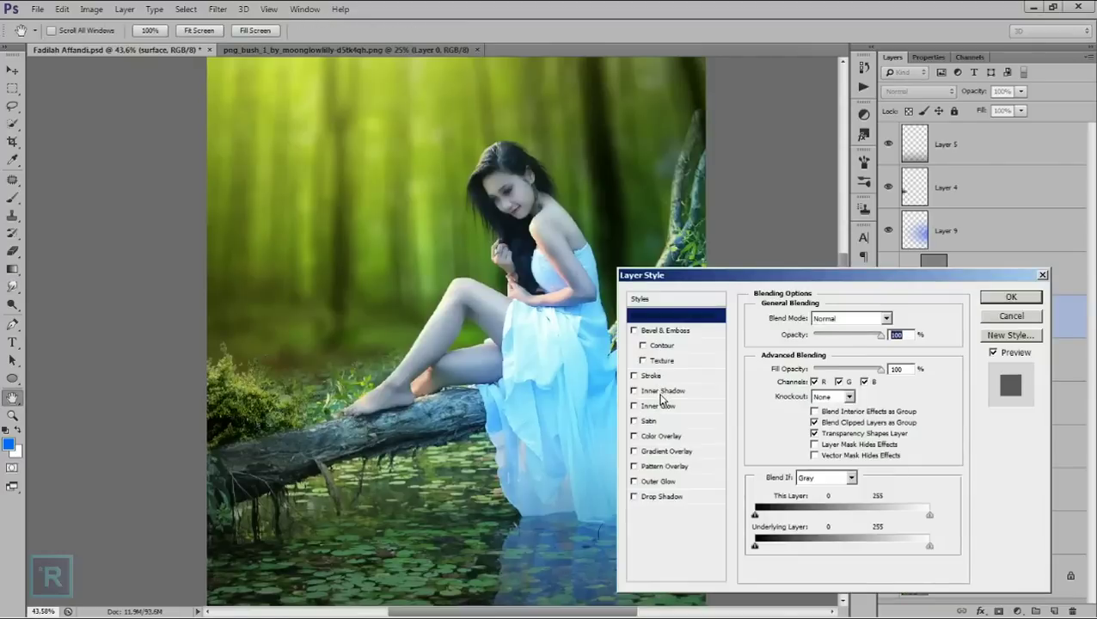
click(662, 392)
click(809, 355)
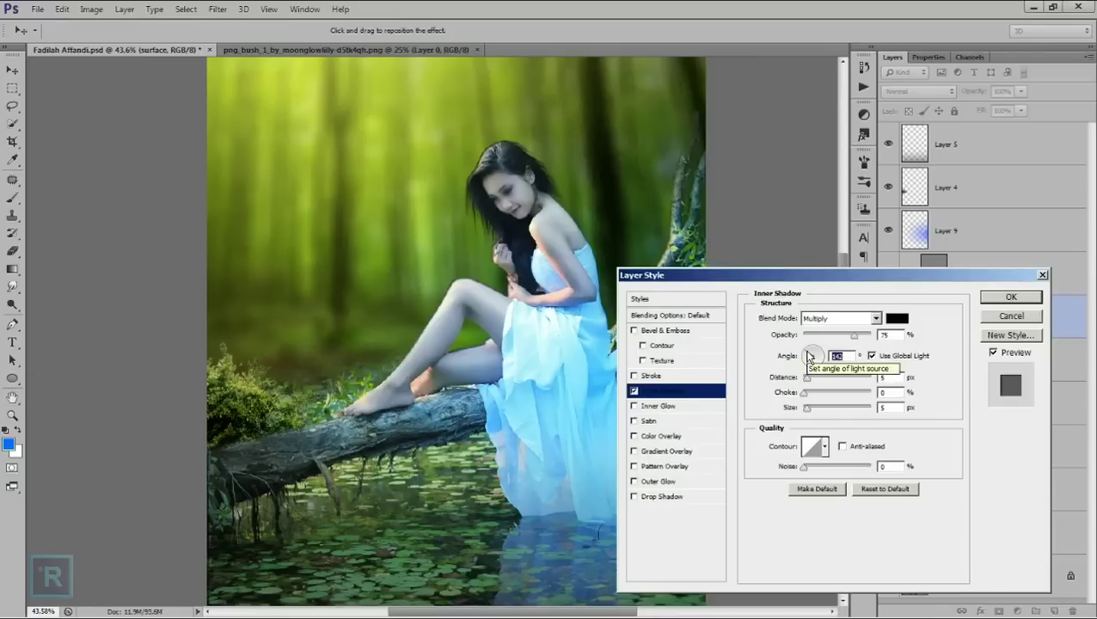
click(897, 319)
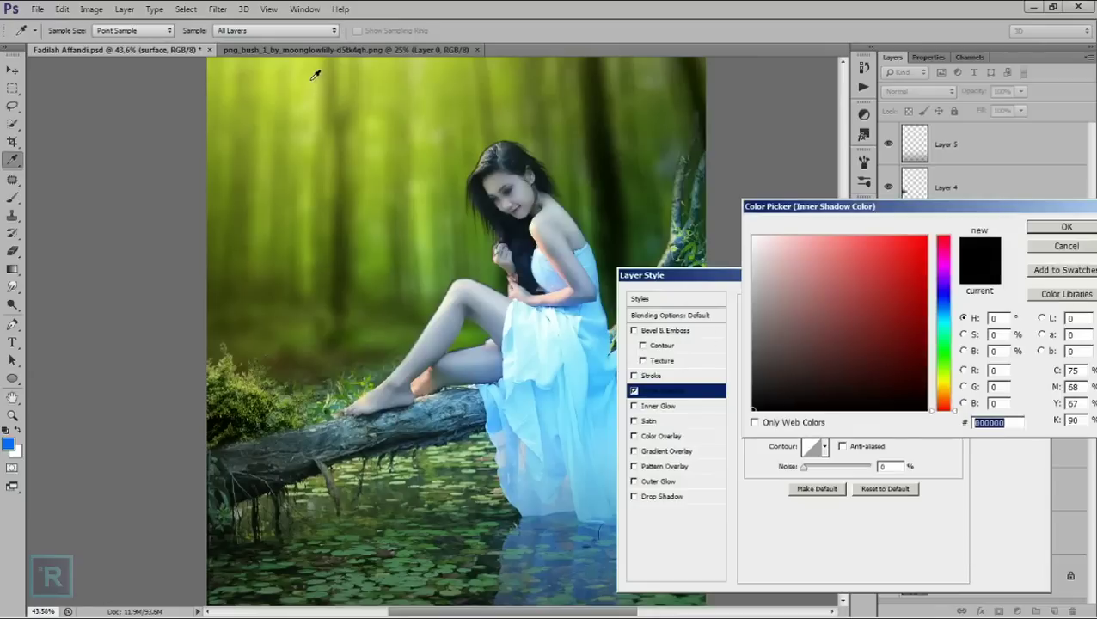
click(304, 106)
click(1064, 227)
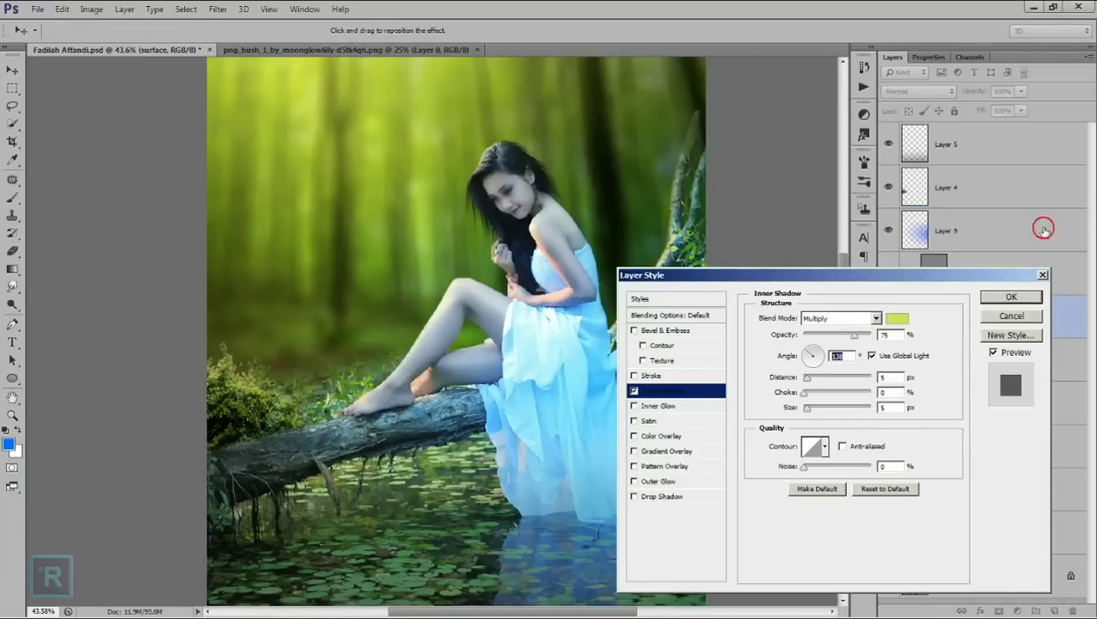
- Switch the inner shadow to Color Dodge blending and adjust its size
click(877, 318)
click(847, 127)
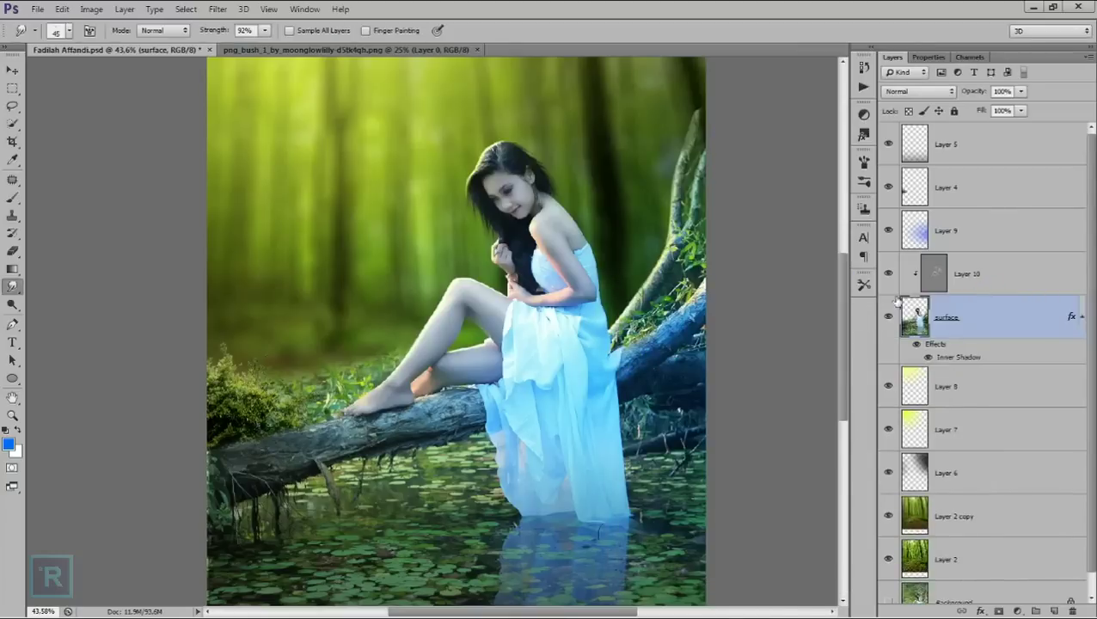
double_click(946, 358)
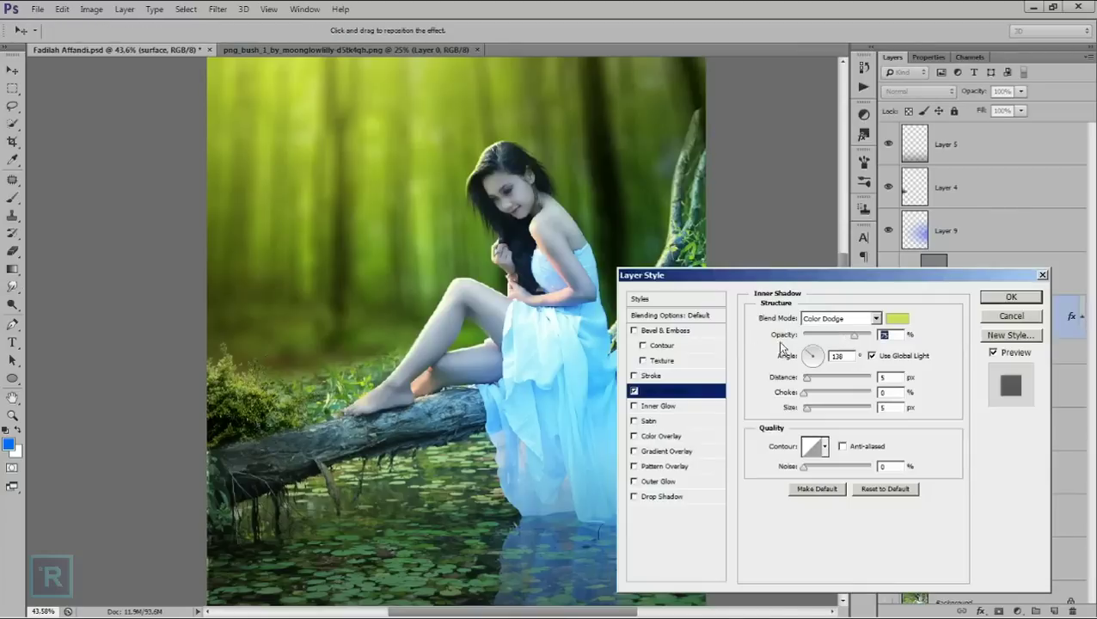
key(Tab)
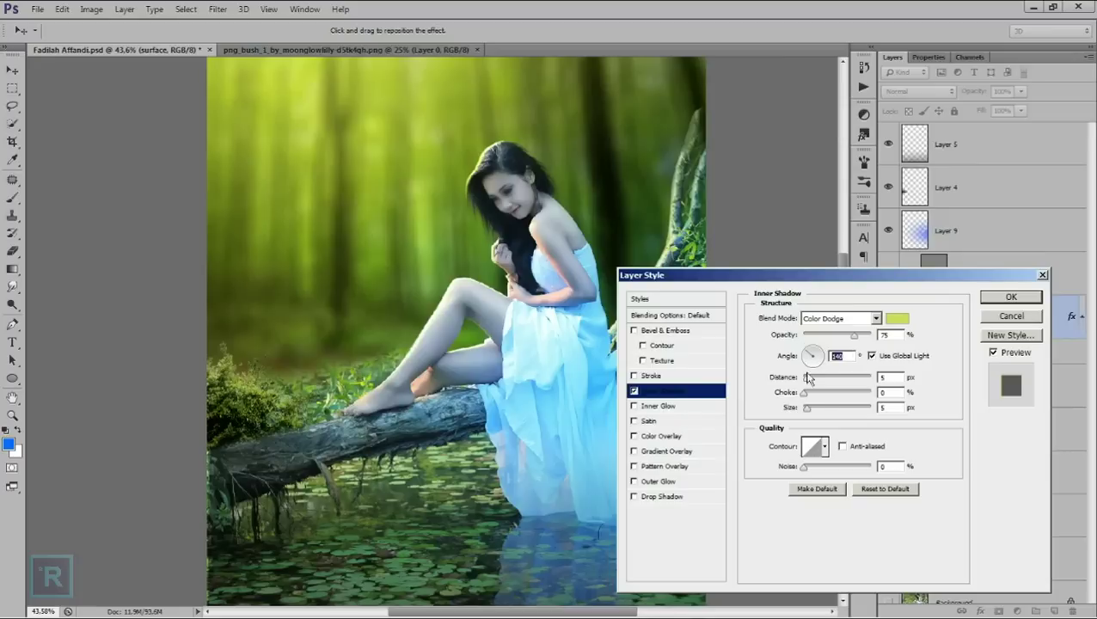
click(808, 410)
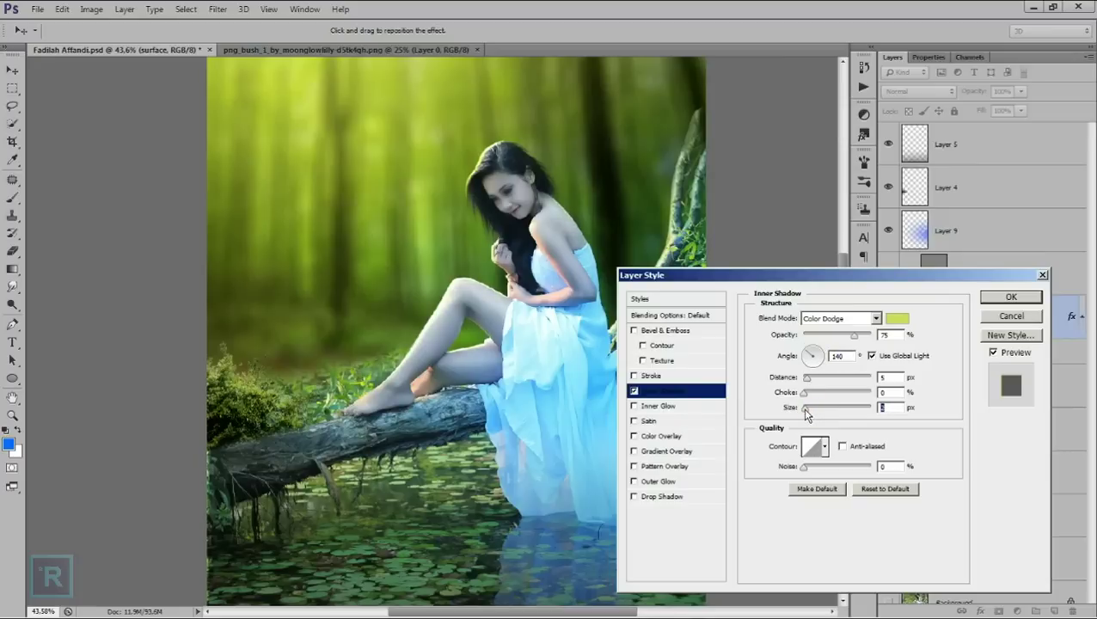
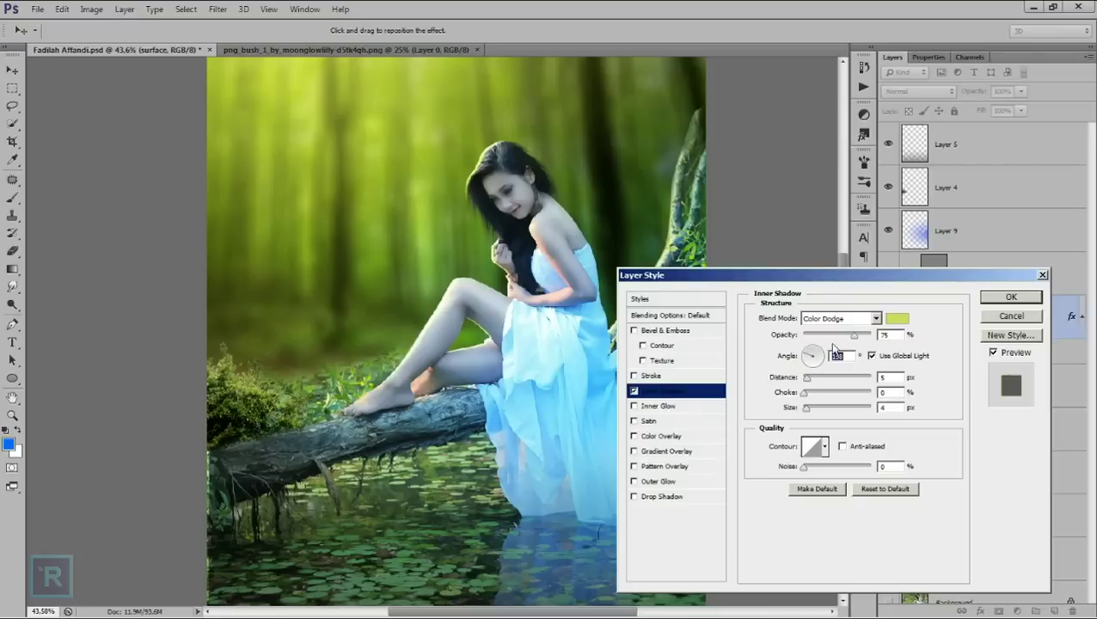
- Set the inner shadow to about 77% opacity, 3 px distance and 10 px size
drag(857, 340, 862, 341)
click(805, 380)
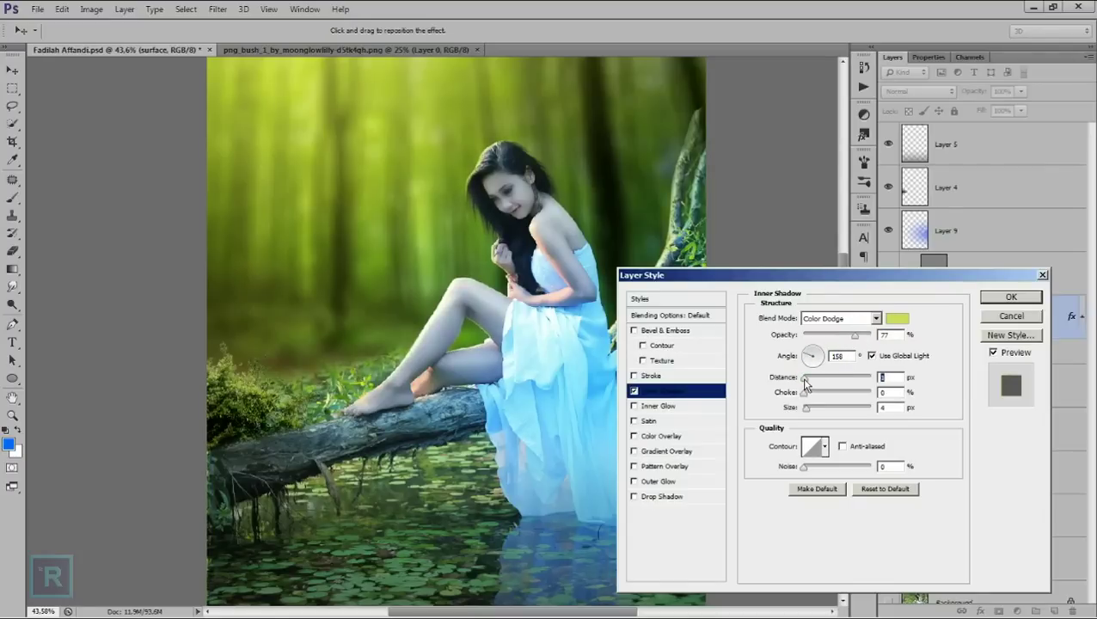
click(807, 408)
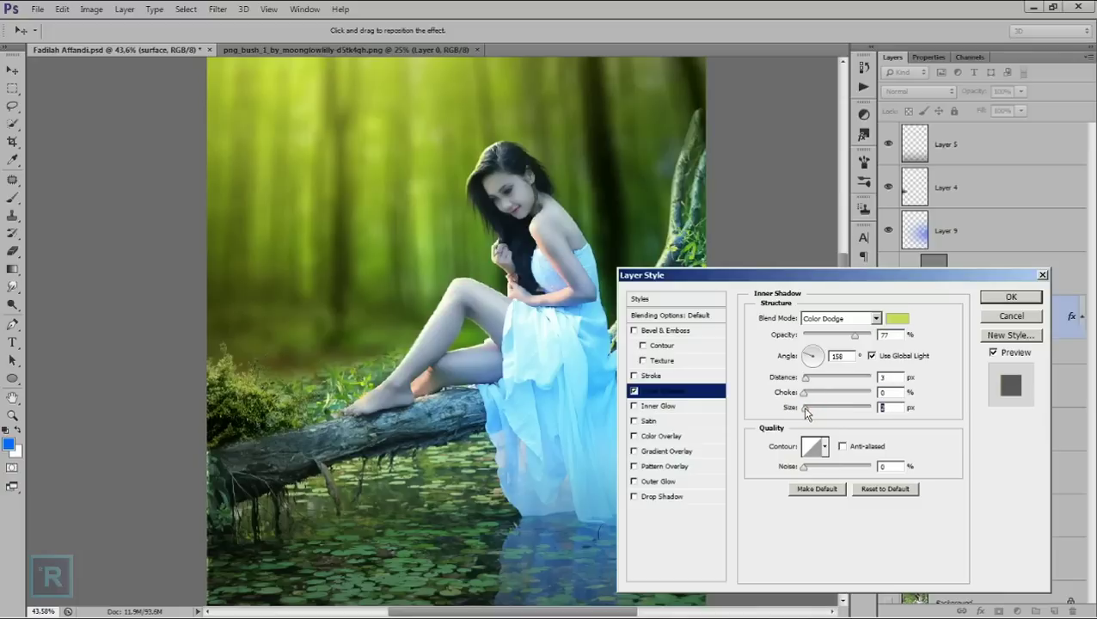
drag(852, 341, 845, 339)
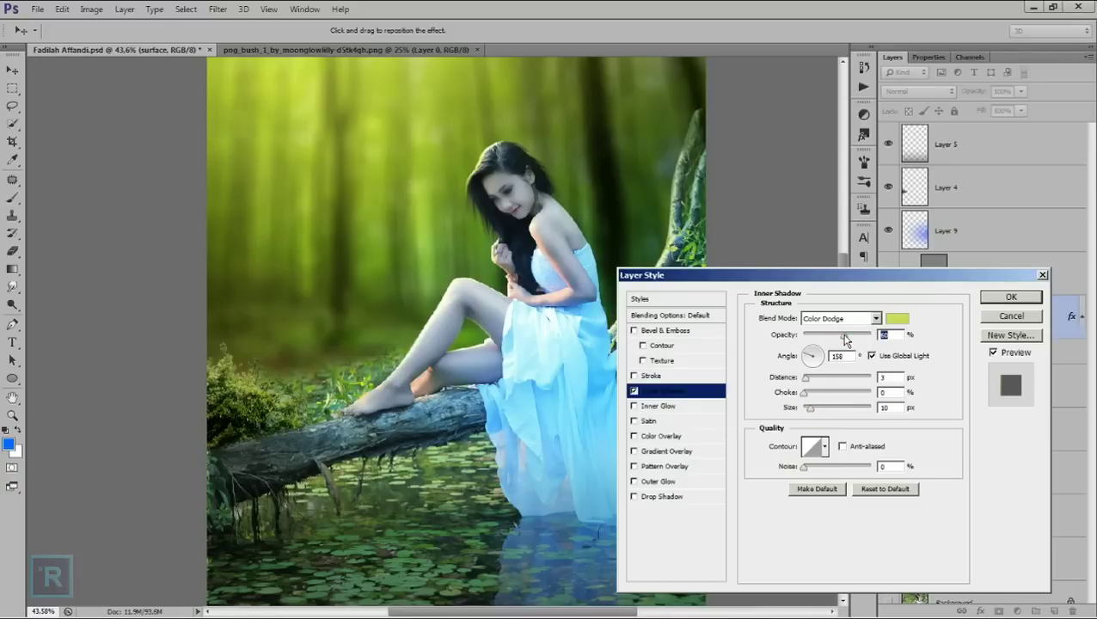
- Change the inner shadow colour to bright yellow e6ff00 and apply the layer style
click(896, 319)
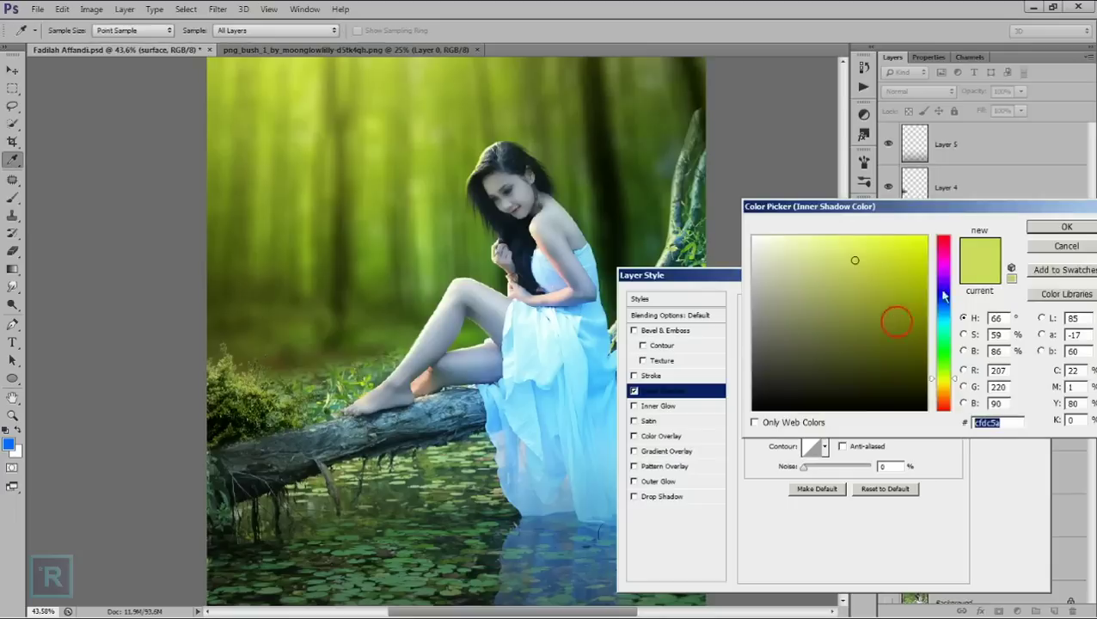
drag(923, 247, 931, 235)
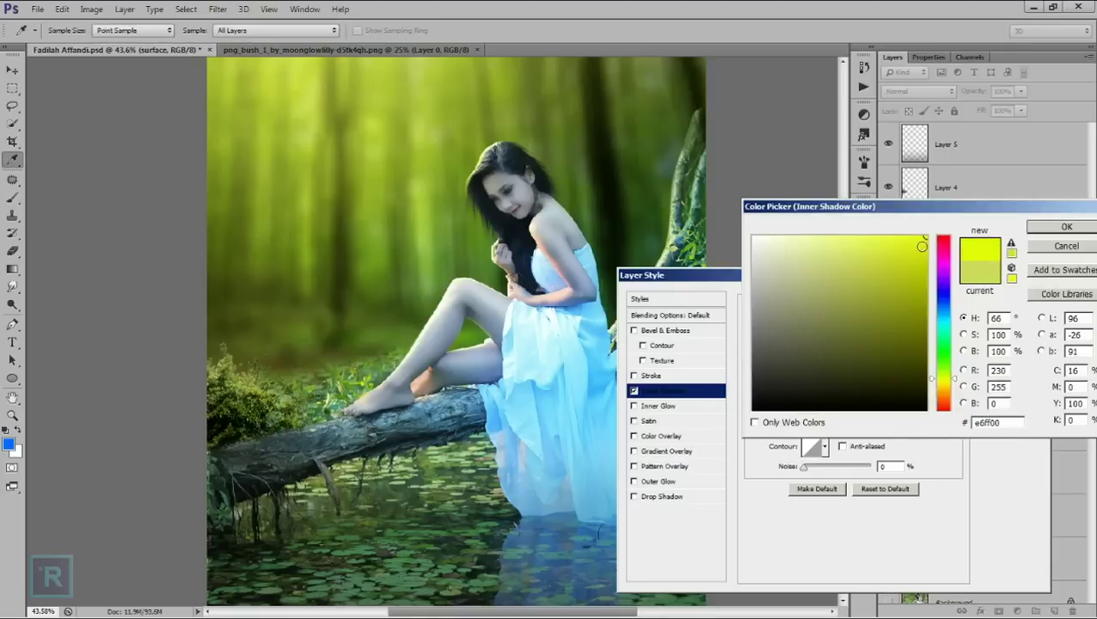
click(1031, 231)
click(994, 297)
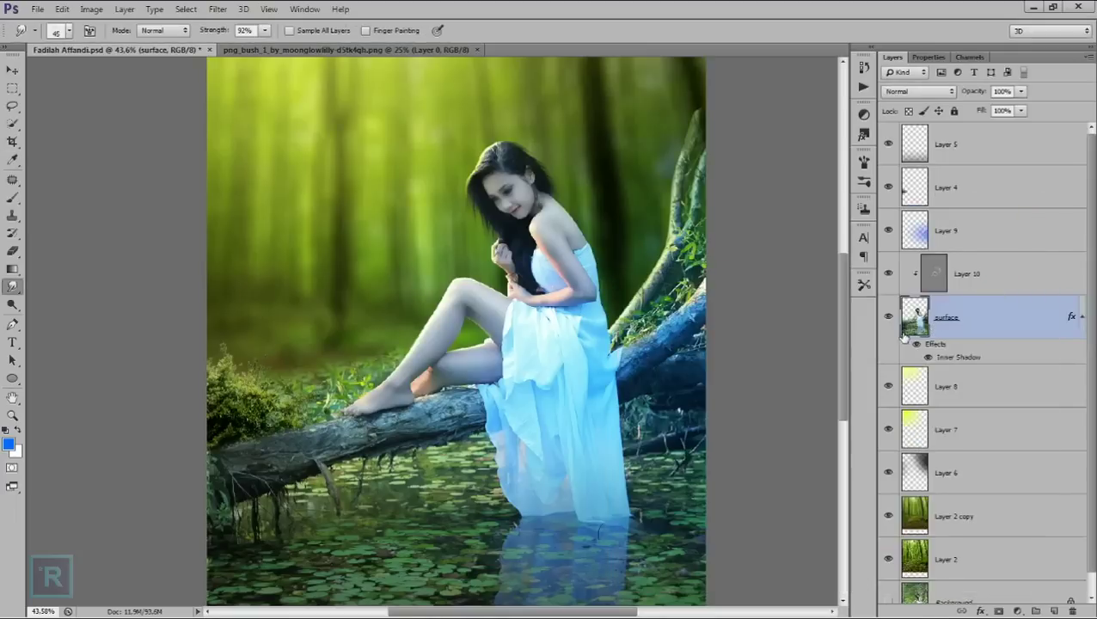
- Toggle the surface layer's effects to compare the image with and without them
click(916, 345)
scroll(485, 232, down, 3)
scroll(484, 233, up, 3)
drag(484, 233, 487, 232)
- Split the inner shadow into its own 'surface's Inner Shadow' layer and select it
right_click(1084, 318)
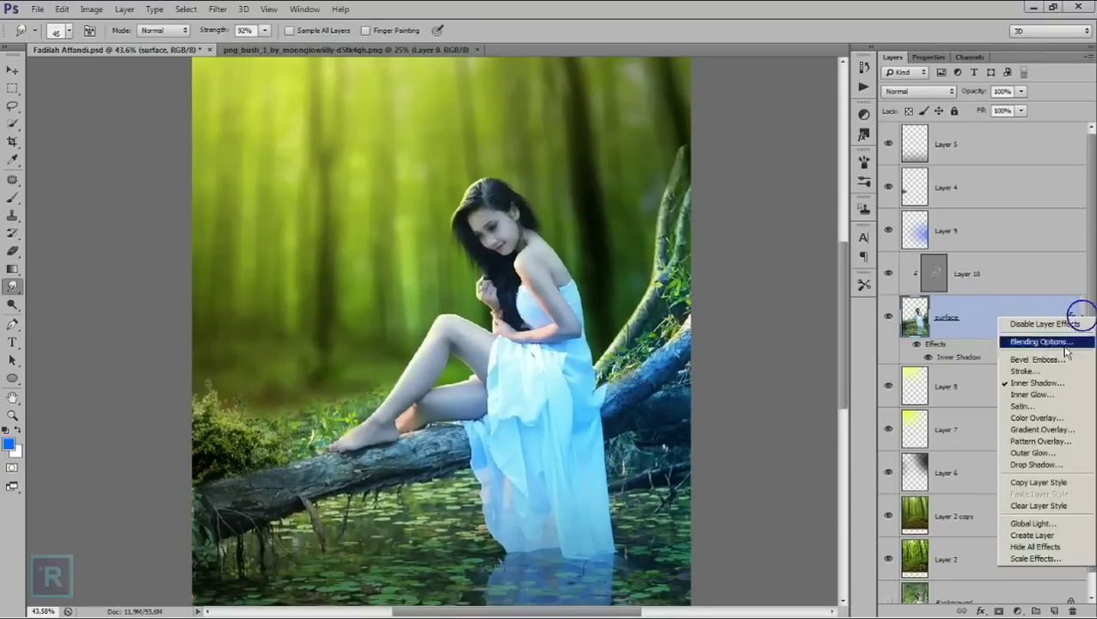
click(1056, 535)
click(989, 319)
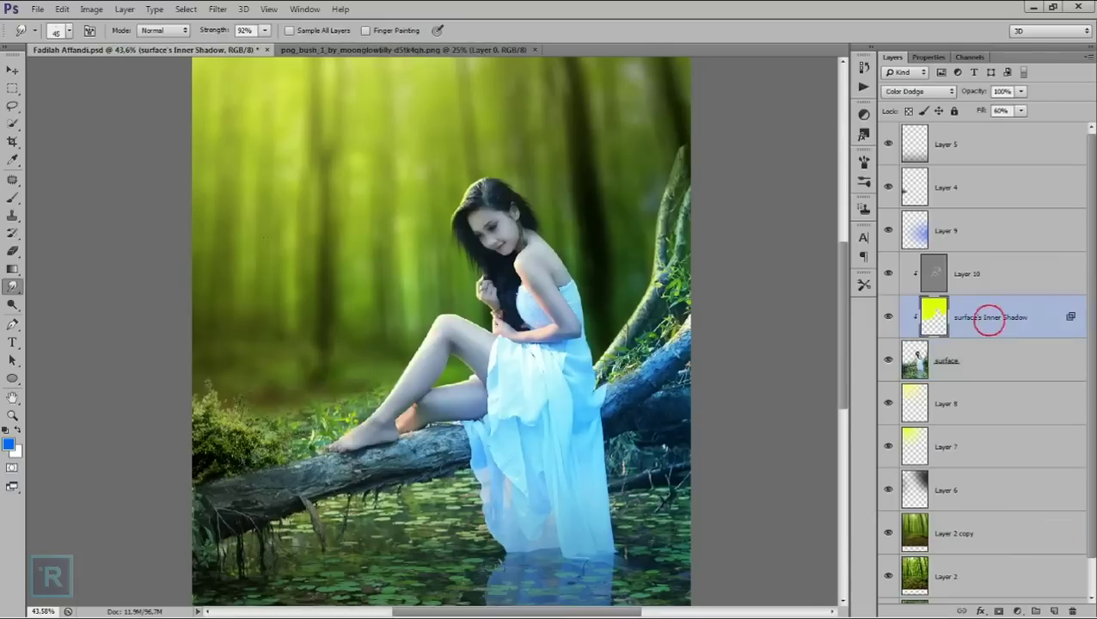
- Erase part of the yellow glow with a much larger soft Eraser
click(12, 251)
scroll(248, 277, down, 3)
right_click(408, 294)
drag(490, 329, 513, 333)
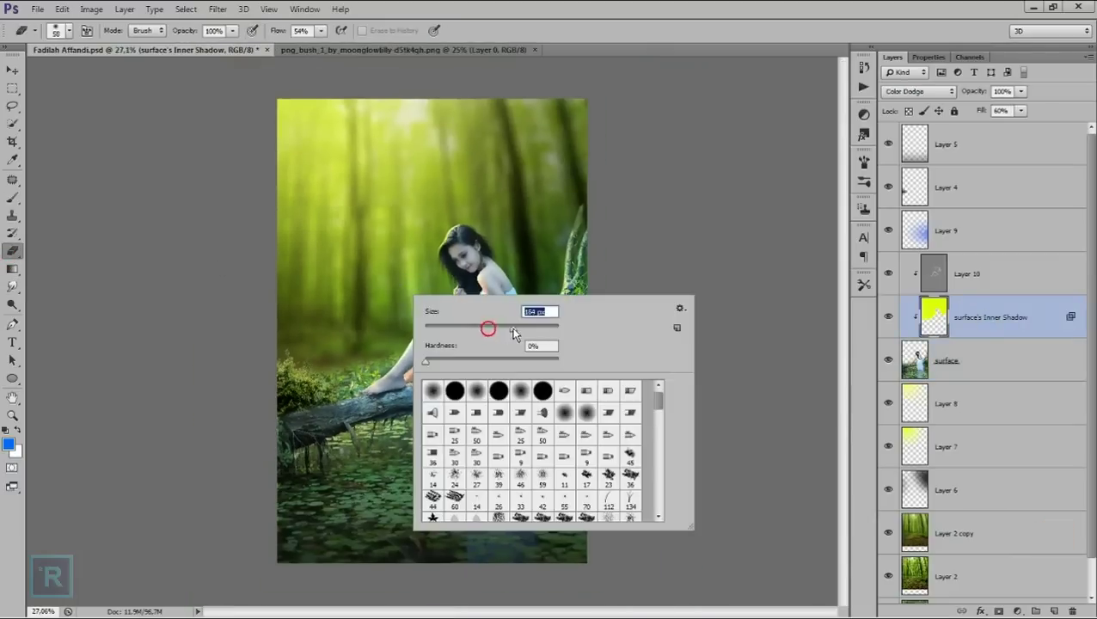
click(354, 325)
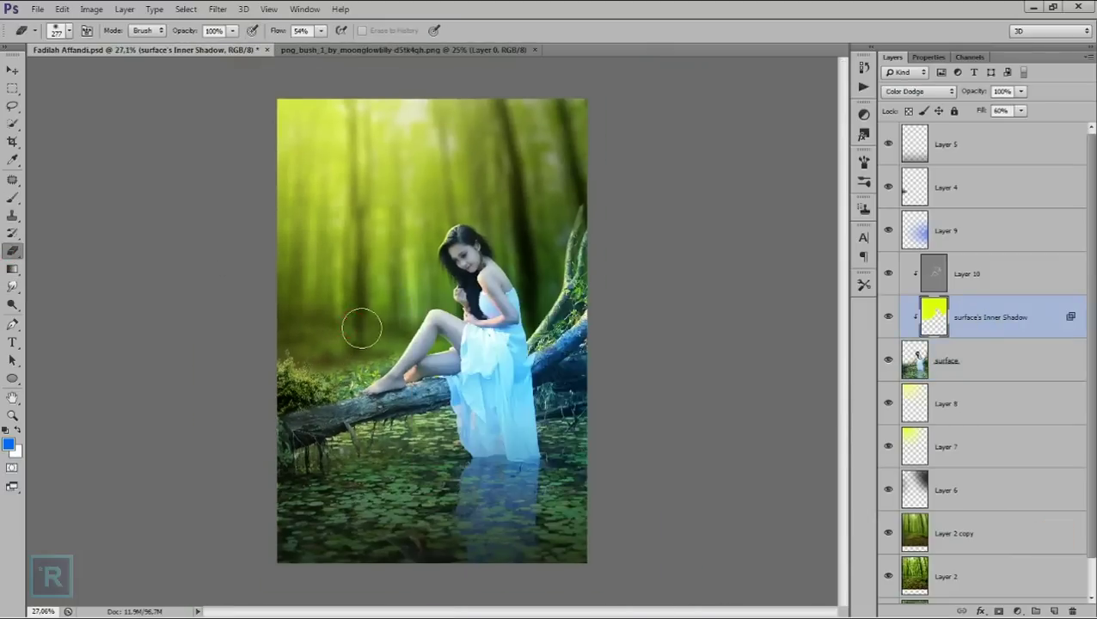
mouse_move(292, 512)
mouse_down()
mouse_move(449, 559)
mouse_move(556, 306)
mouse_up()
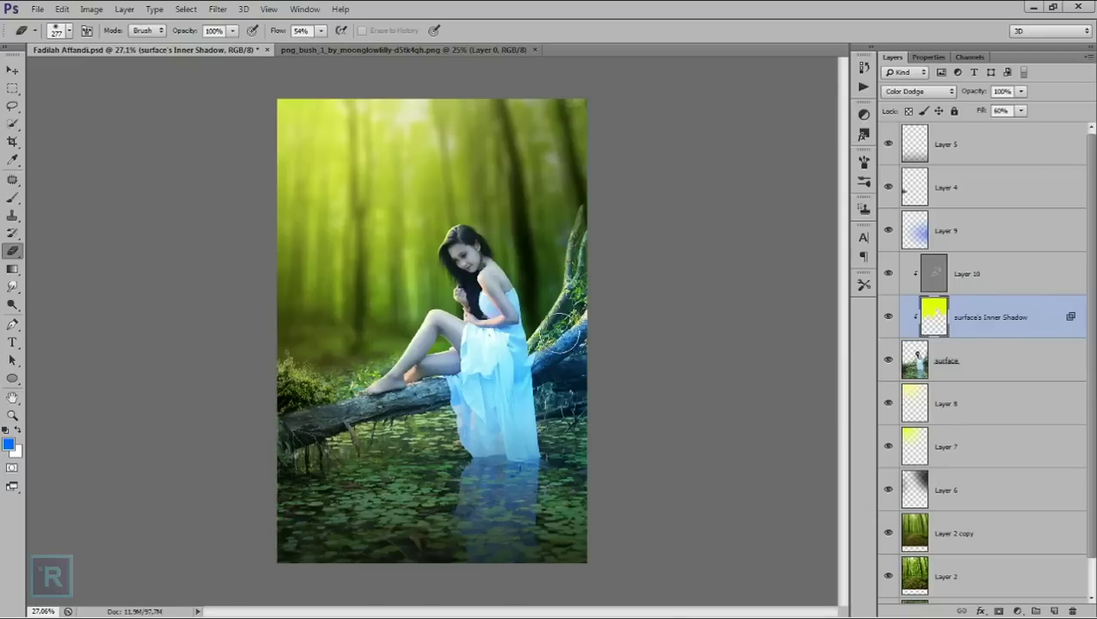
- Lower the eraser opacity to 34%, review the log and water, and select Layer 10
scroll(454, 183, up, 2)
scroll(453, 188, up, 2)
scroll(331, 174, up, 2)
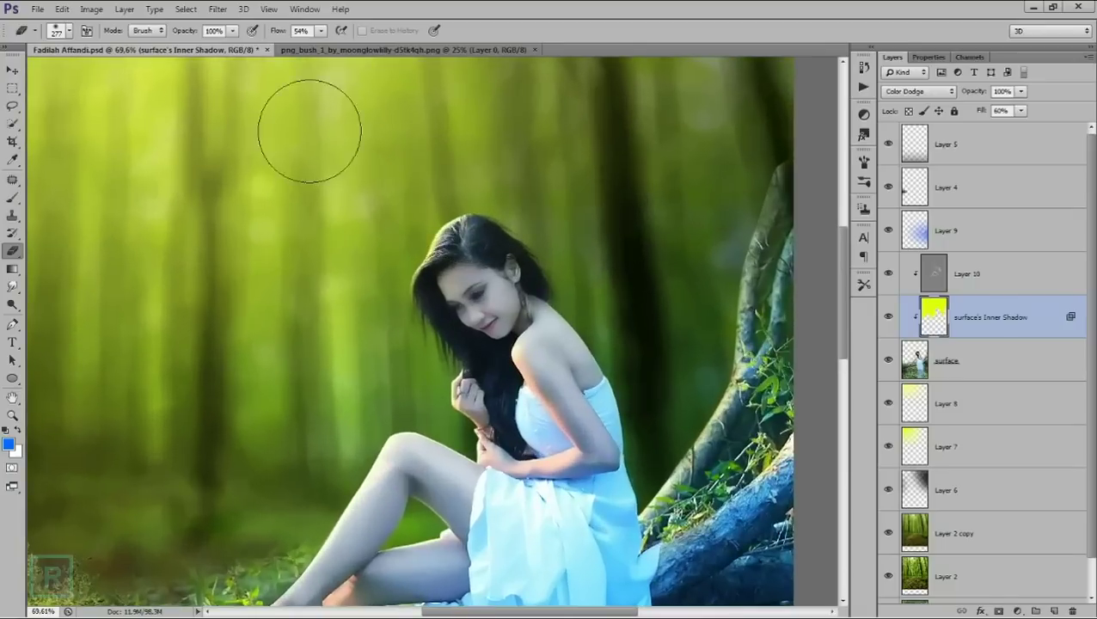
drag(231, 31, 189, 48)
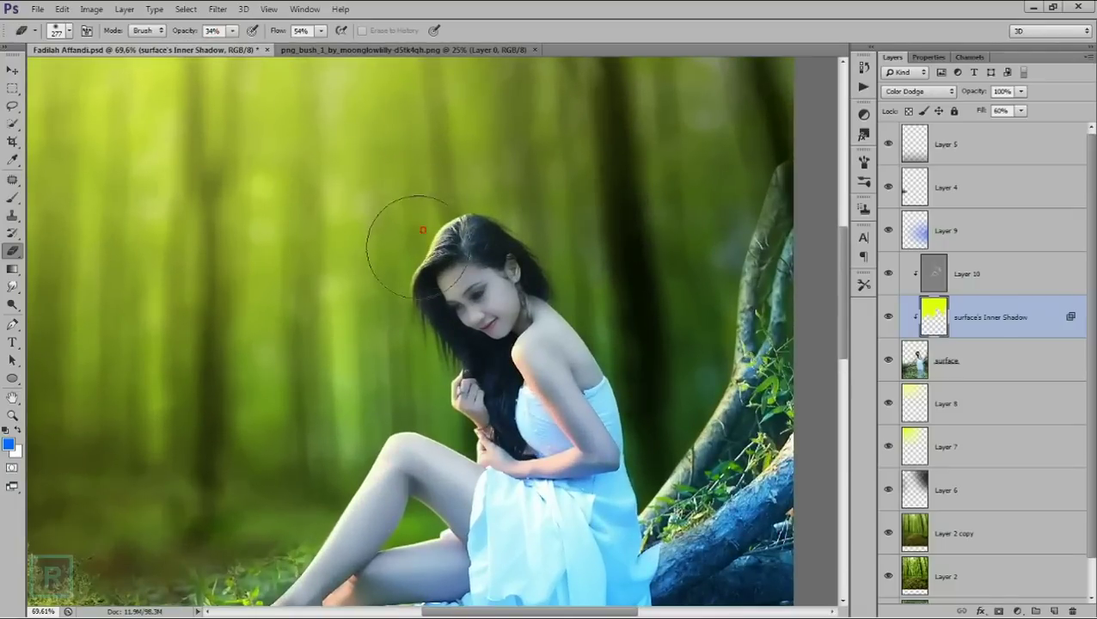
drag(528, 361, 547, 151)
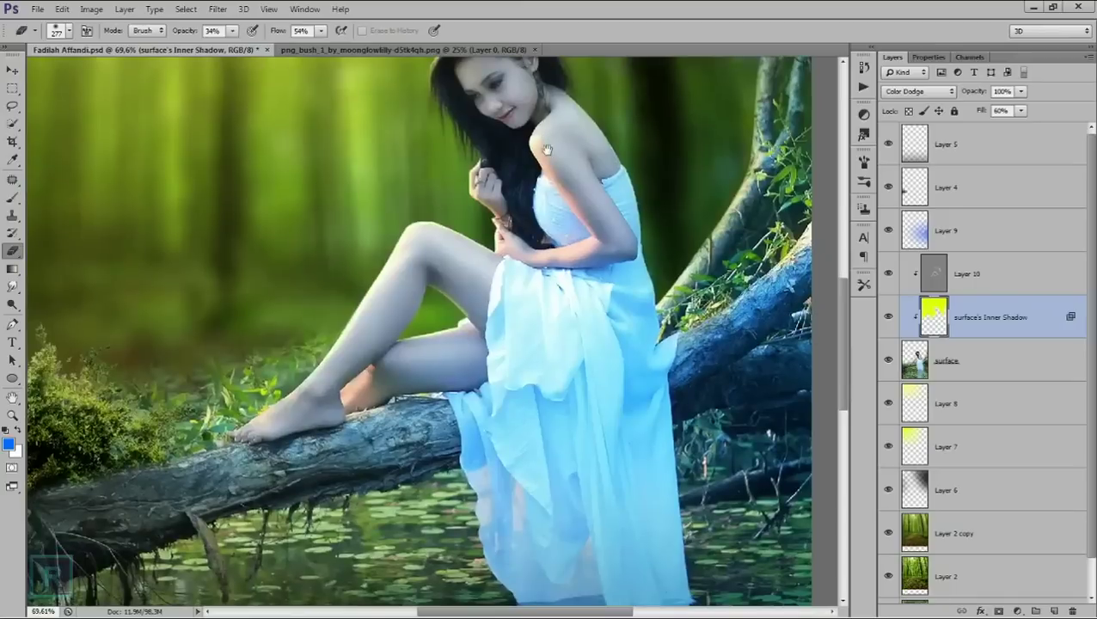
scroll(426, 449, down, 2)
scroll(425, 449, down, 2)
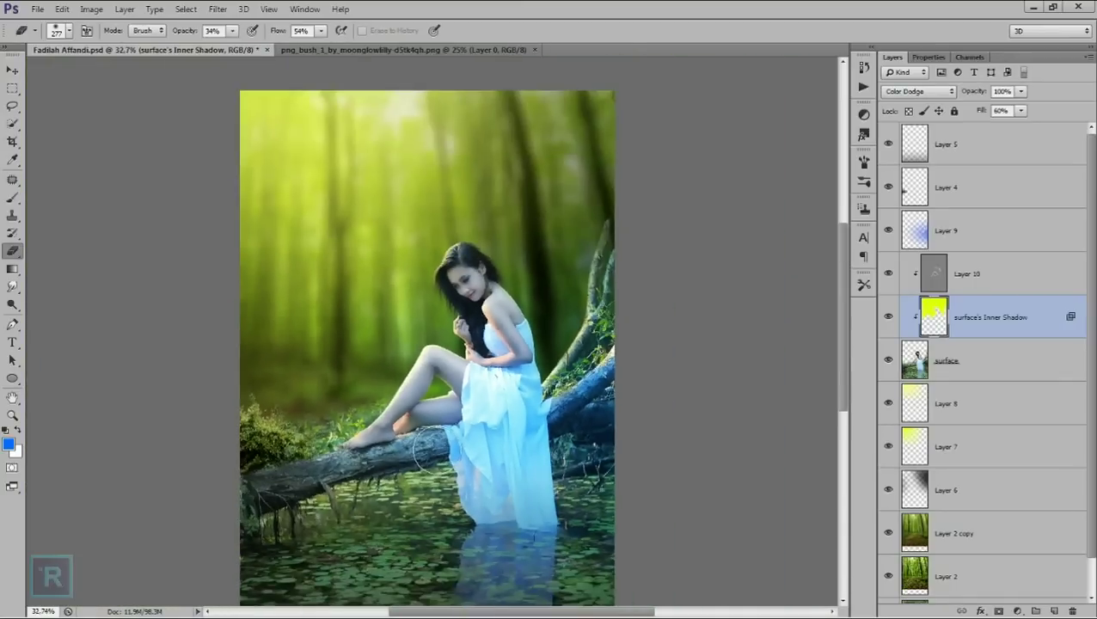
scroll(428, 448, down, 1)
scroll(442, 448, down, 1)
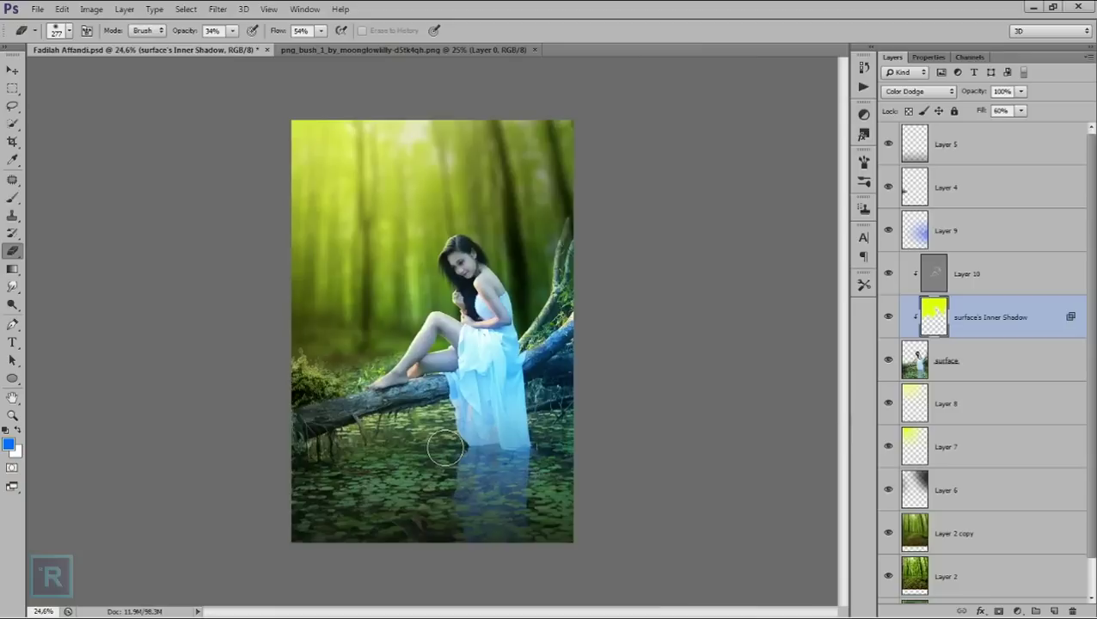
scroll(445, 448, up, 1)
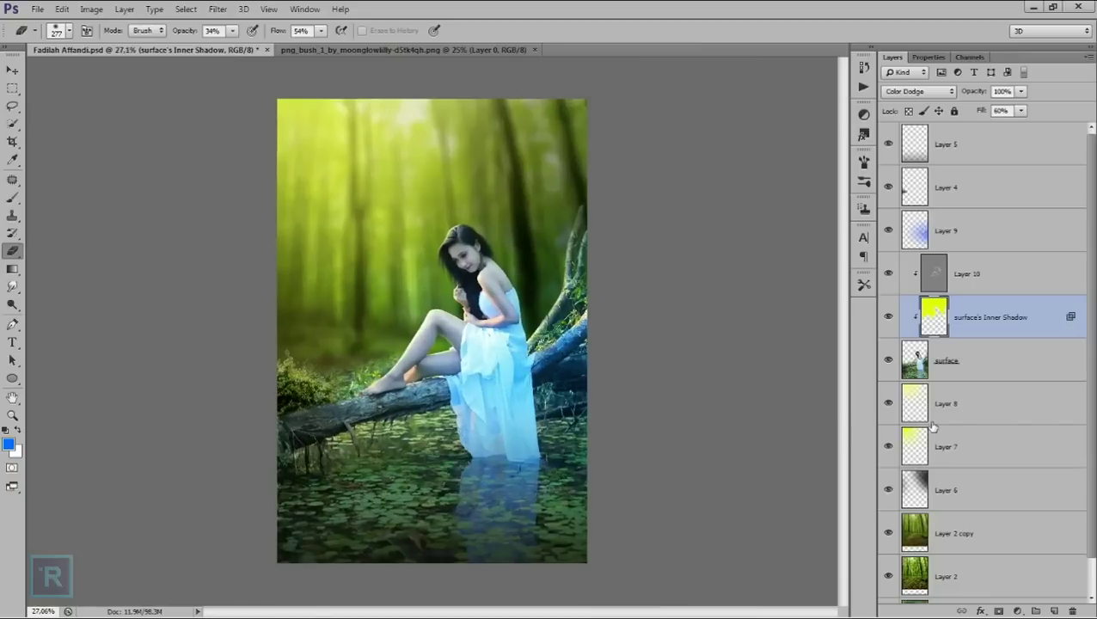
click(1001, 280)
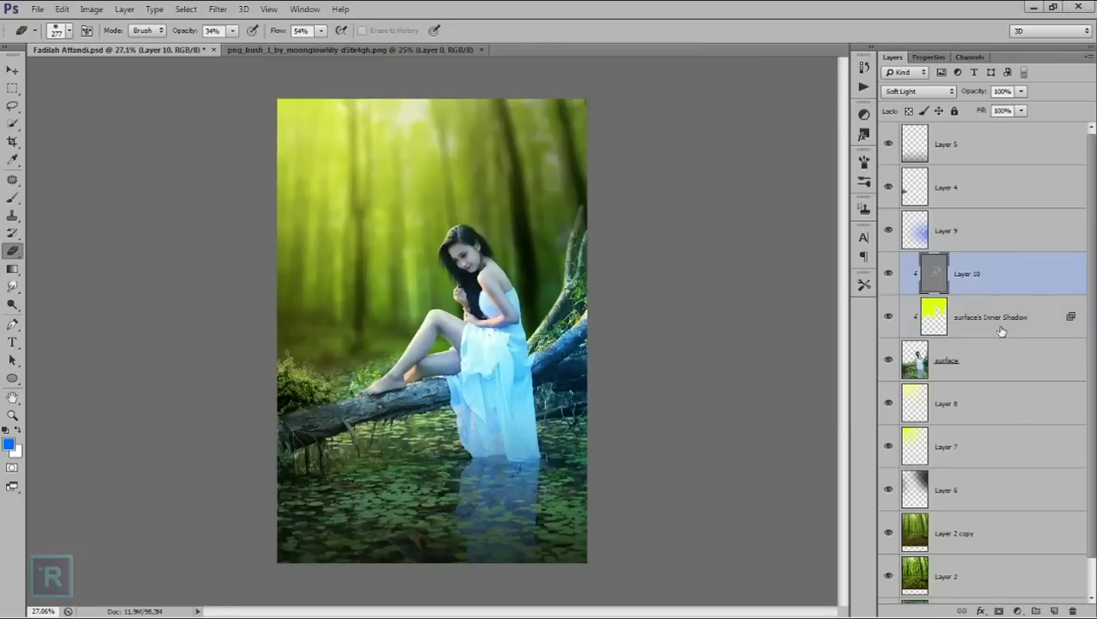
- Add a new Layer 11 in Soft Light mode and enlarge the brush to about 322 px
click(1055, 611)
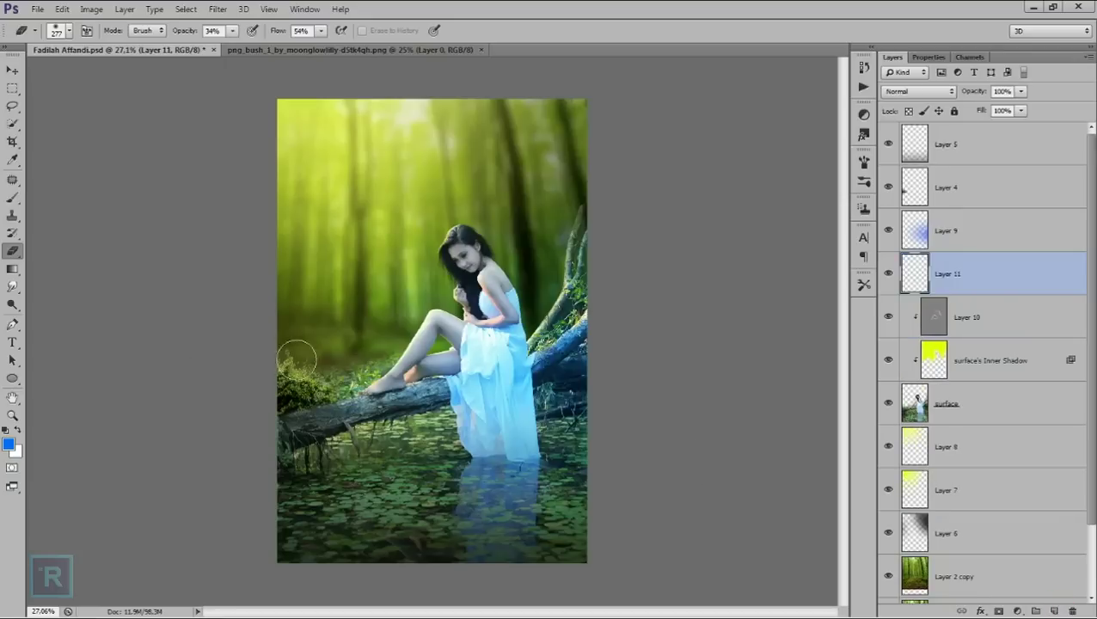
click(13, 200)
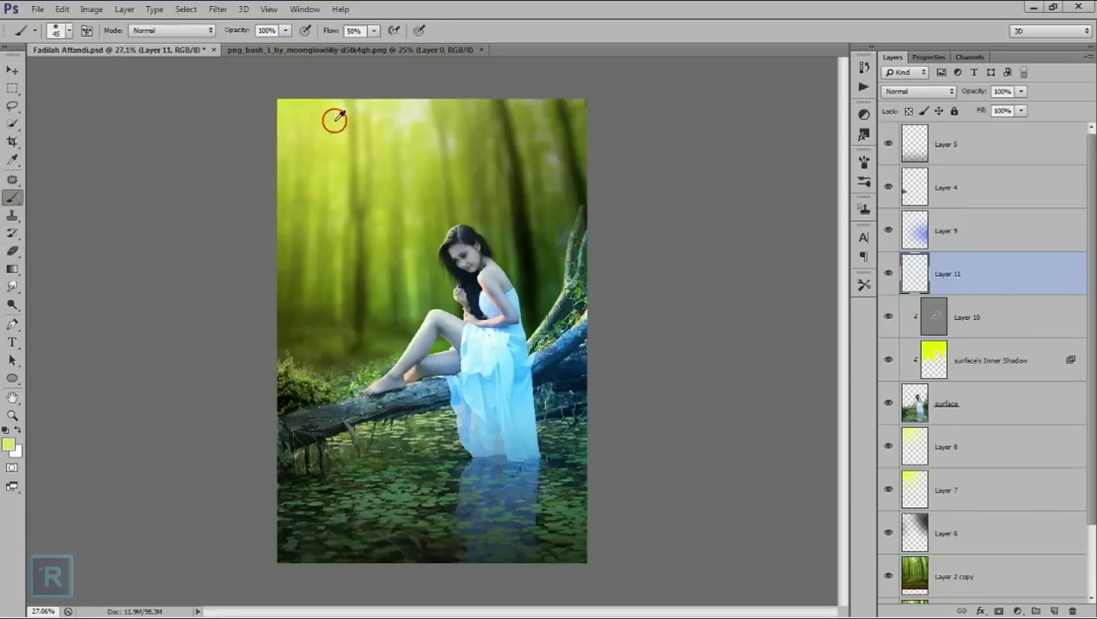
right_click(505, 244)
drag(598, 275, 612, 275)
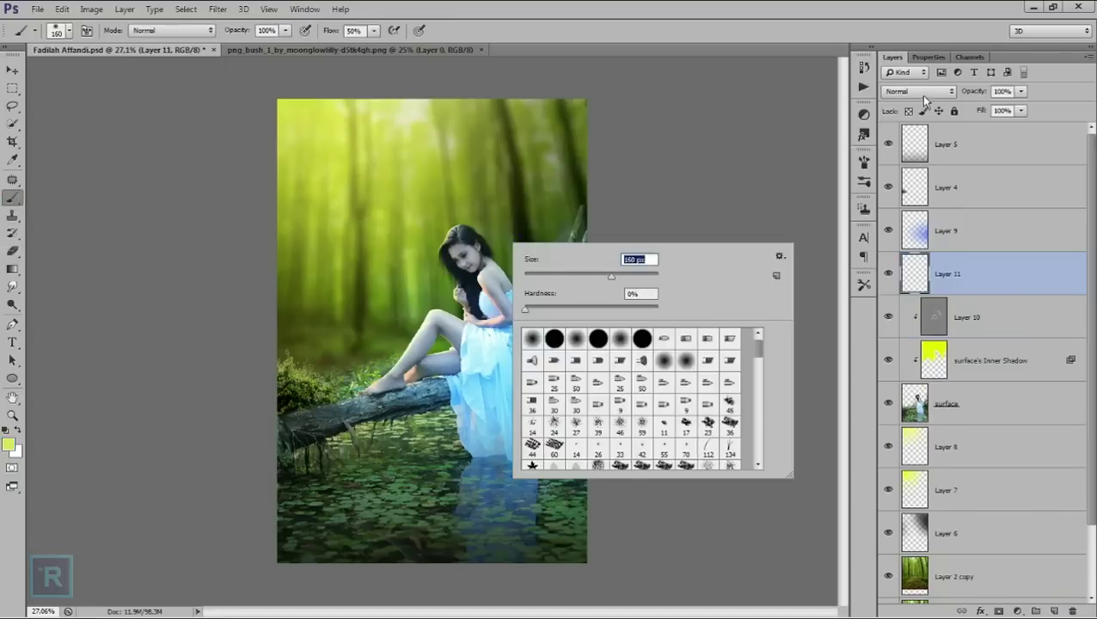
click(918, 91)
click(910, 277)
right_click(516, 300)
drag(622, 332, 660, 338)
click(425, 255)
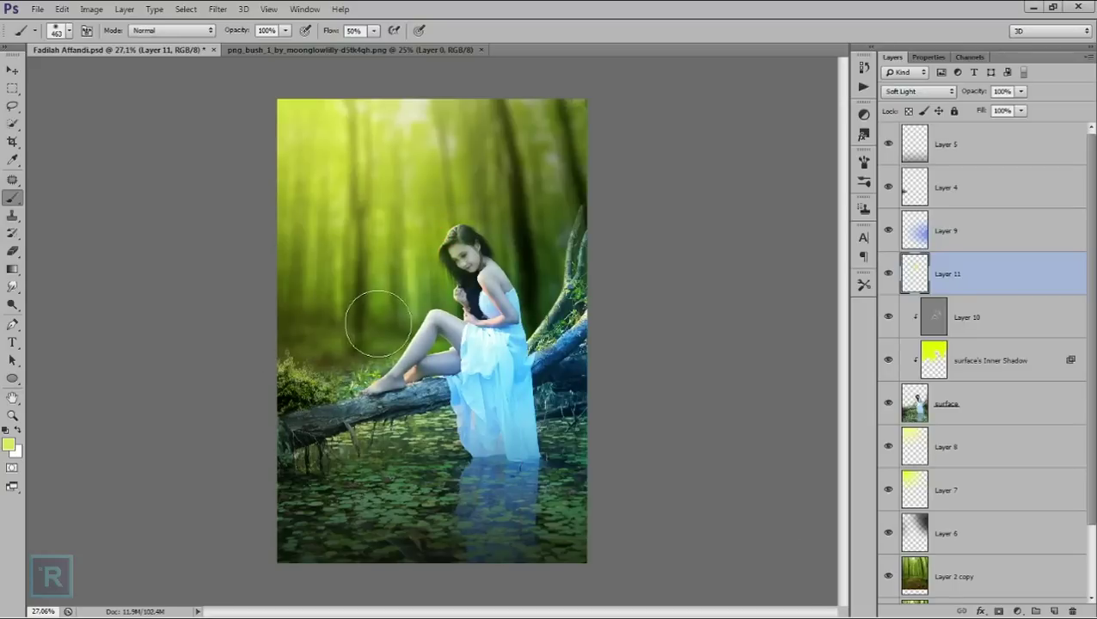
- Draw a yellow radial gradient glow over the upper middle and set the layer to 73% opacity
click(13, 269)
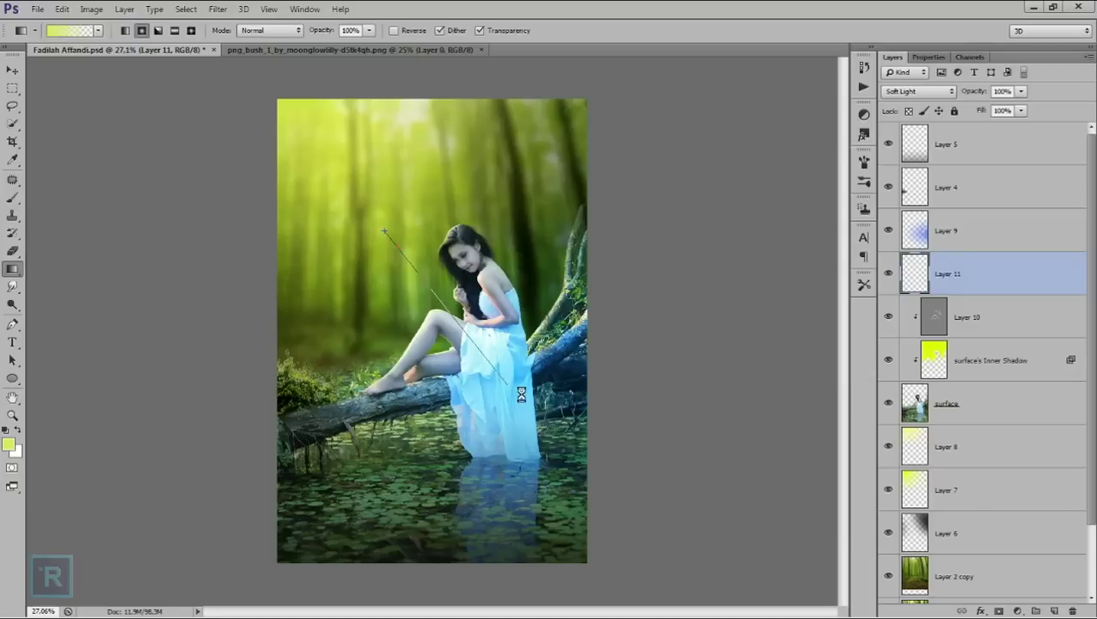
drag(384, 230, 521, 394)
scroll(499, 384, up, 2)
scroll(490, 375, up, 1)
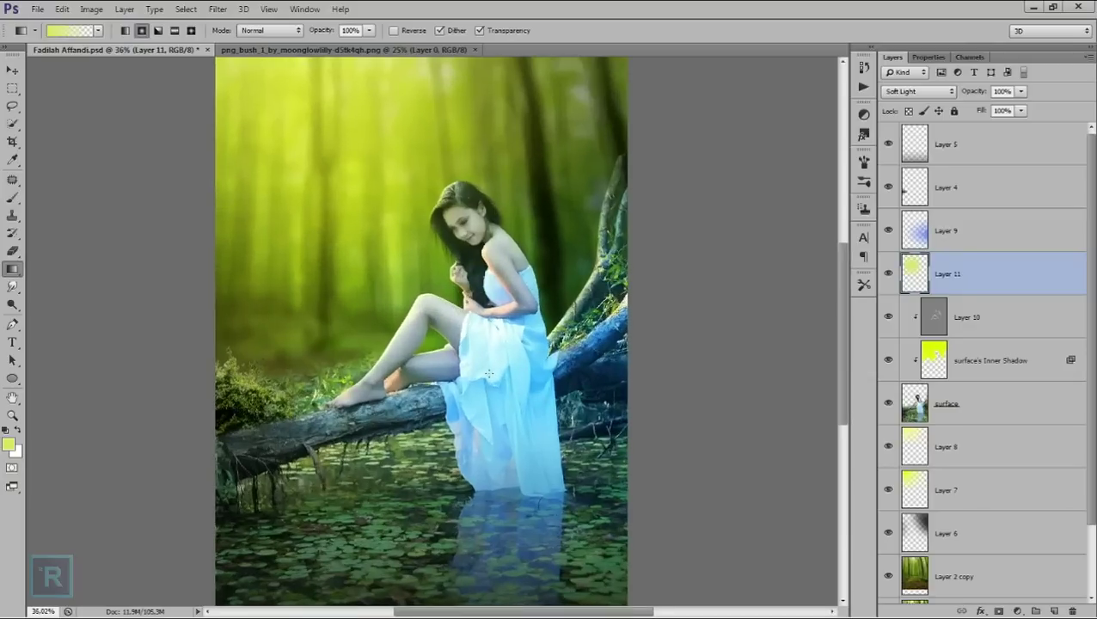
click(1021, 91)
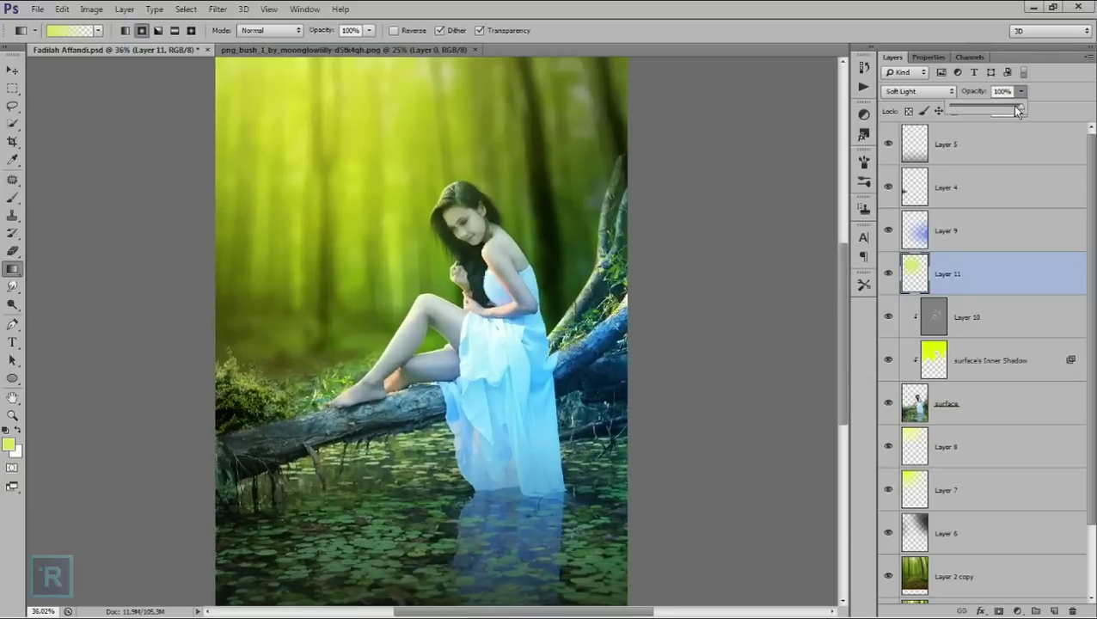
drag(1013, 109, 1005, 110)
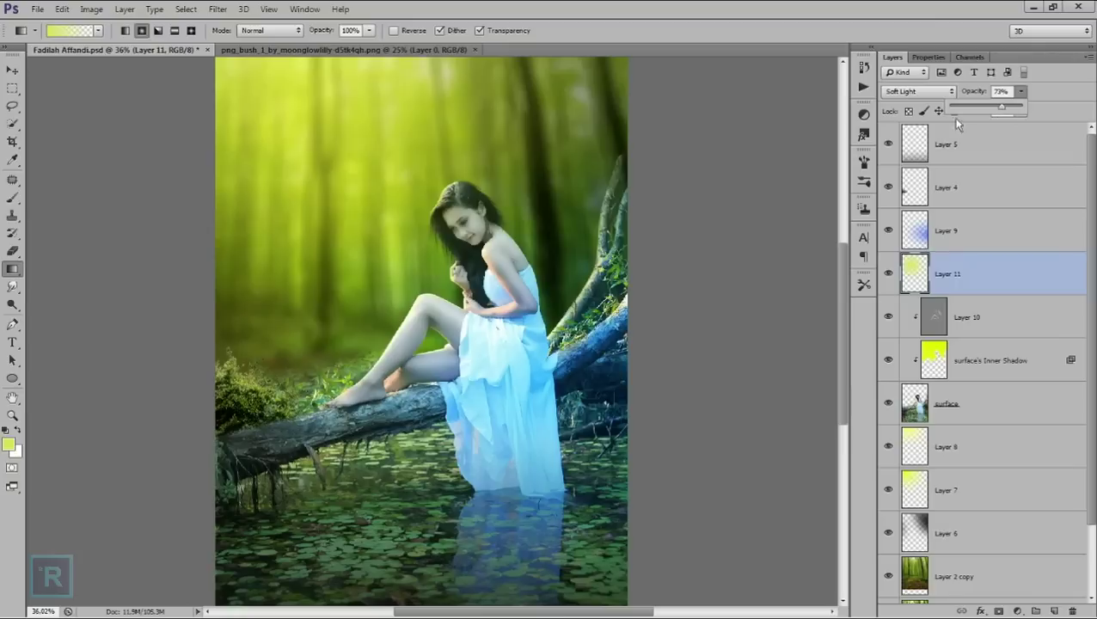
- Compare the image with and without the glow, then move Layer 9 below Layer 11
scroll(462, 159, down, 3)
click(888, 274)
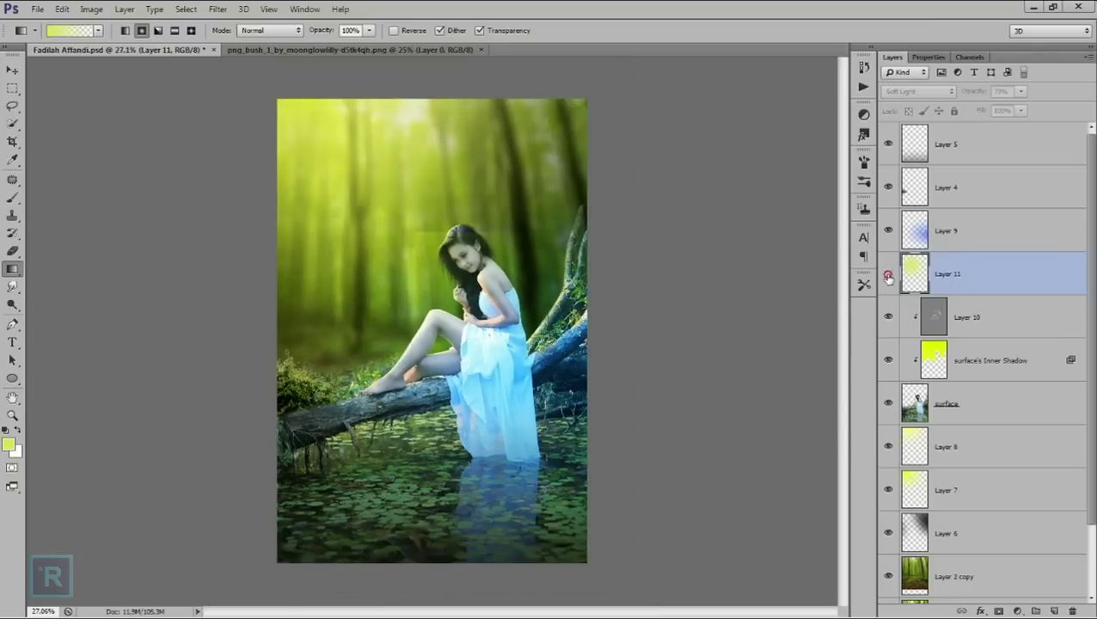
scroll(493, 241, down, 4)
scroll(492, 241, down, 1)
scroll(492, 241, down, 1)
scroll(495, 238, up, 3)
scroll(494, 238, up, 1)
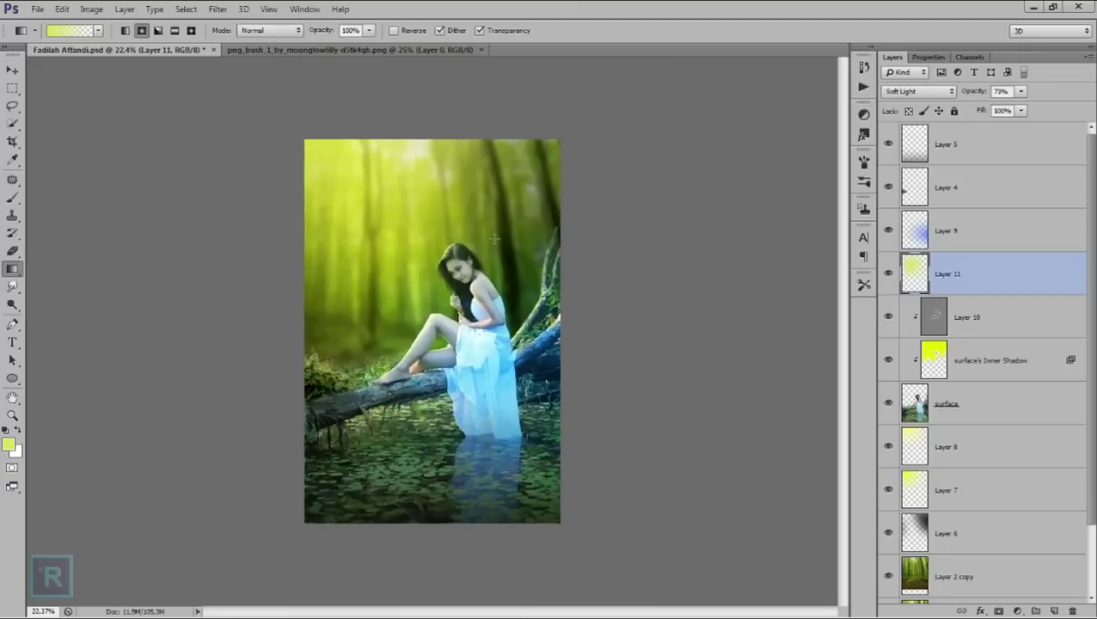
drag(946, 246, 1007, 272)
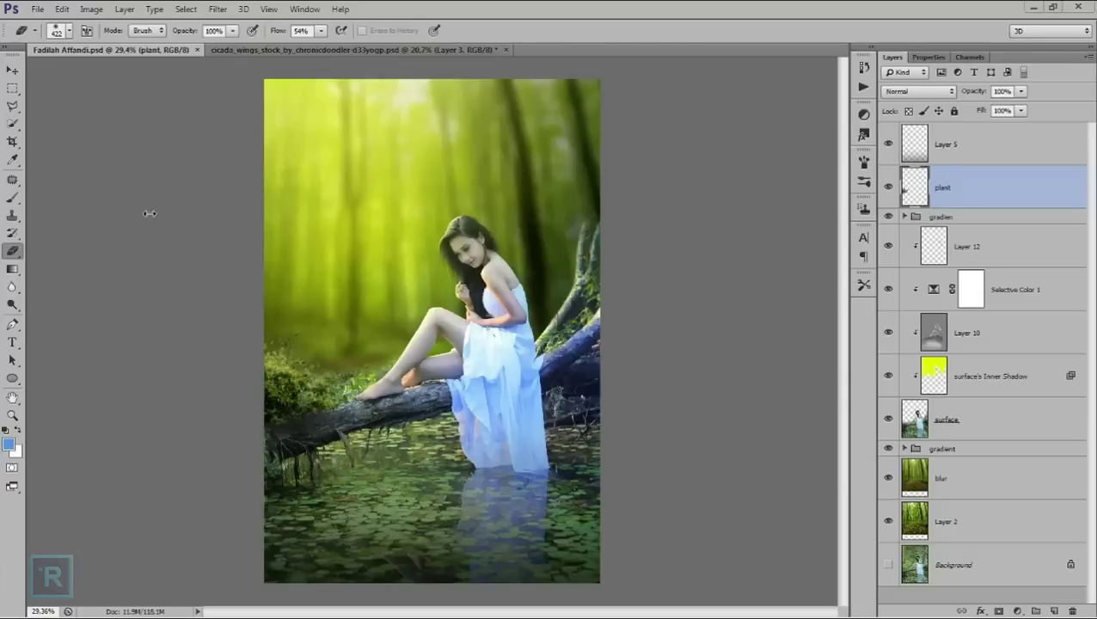
- Drag the large wing from the cicada wings document into the forest composite
click(11, 69)
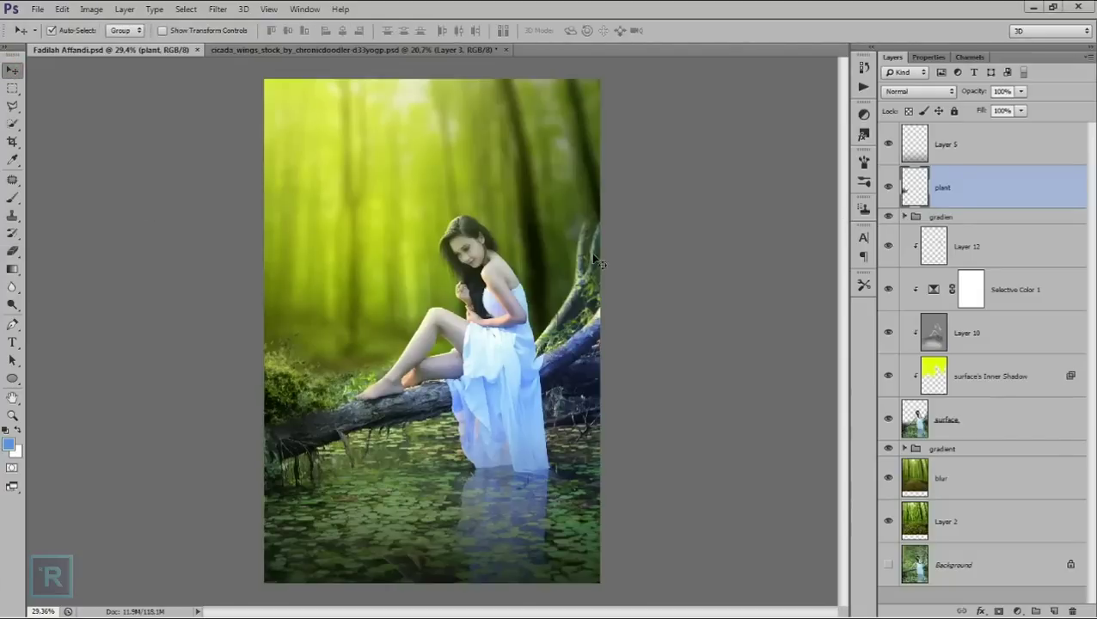
click(375, 51)
mouse_move(311, 309)
mouse_down()
mouse_move(162, 57)
mouse_move(376, 203)
mouse_up()
- Shrink the wing in Free Transform to suit the woman and flip it horizontally
key(ctrl+t)
key(ctrl+minus)
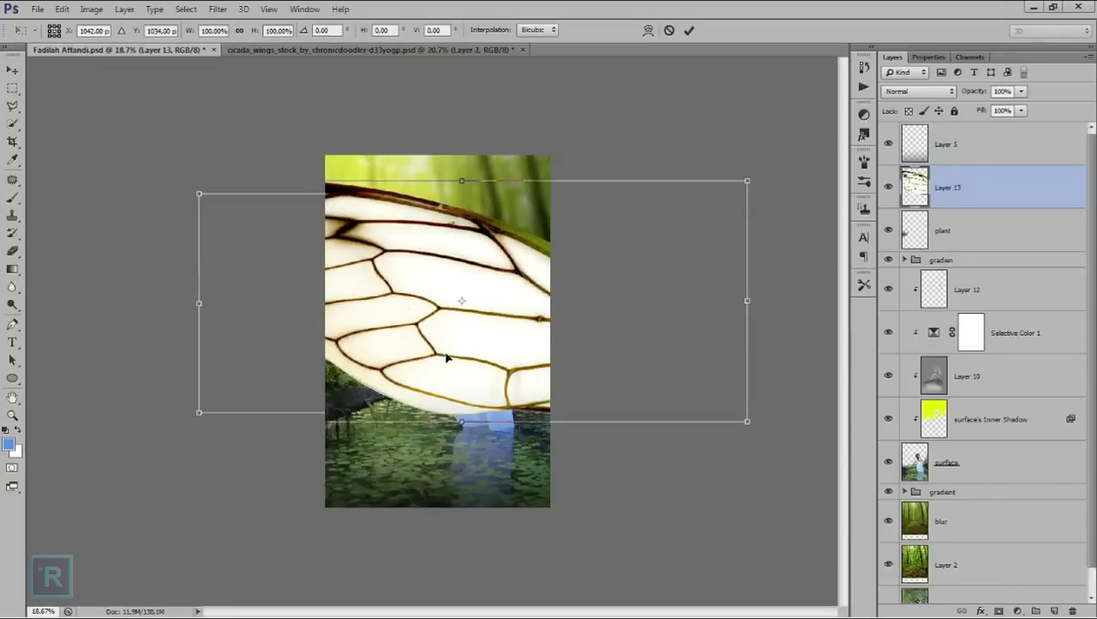
drag(715, 414, 525, 310)
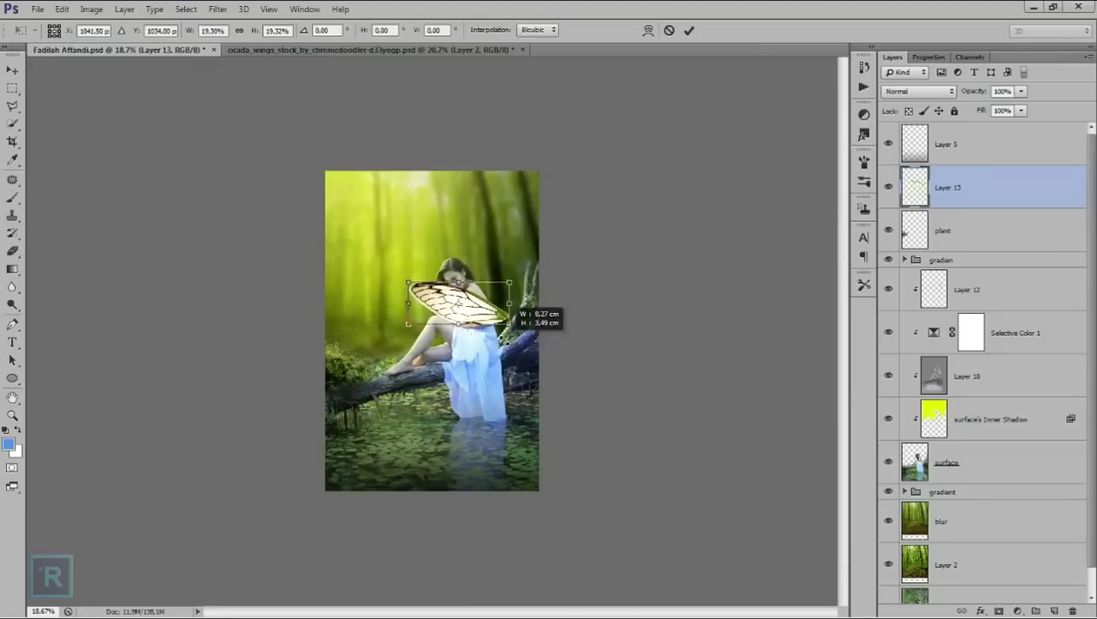
key(ctrl+plus)
right_click(514, 287)
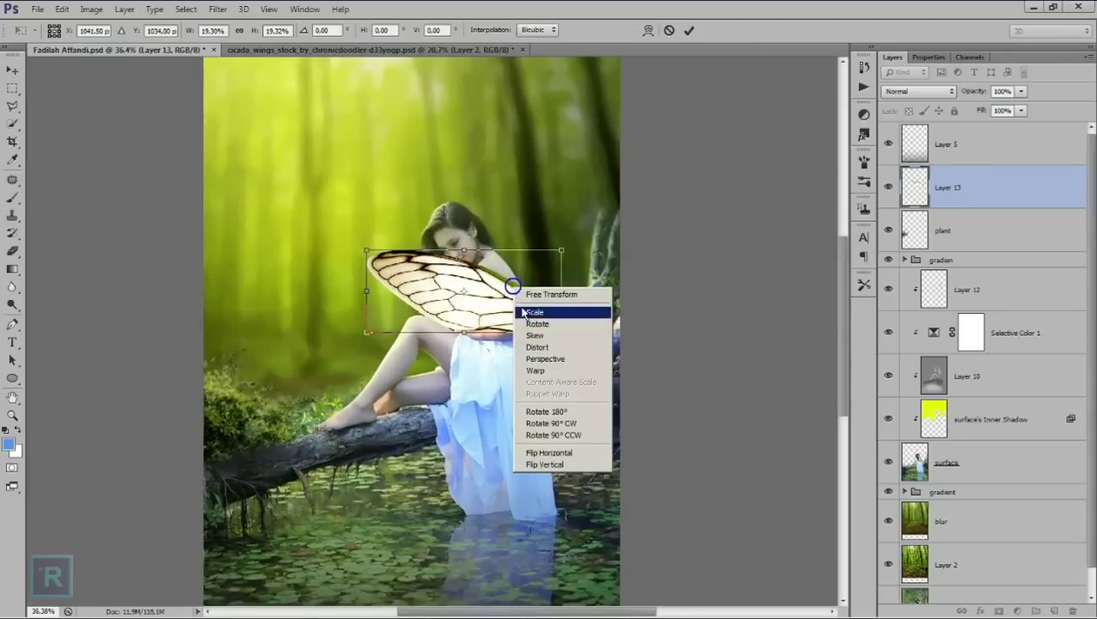
click(559, 450)
- Rotate the wing more upright and place it just behind the woman's shoulder
mouse_move(570, 337)
mouse_down()
mouse_move(569, 284)
mouse_move(521, 259)
mouse_move(636, 152)
mouse_up()
scroll(483, 284, up, 3)
mouse_move(618, 210)
mouse_down()
mouse_move(610, 216)
mouse_move(628, 199)
mouse_move(564, 165)
mouse_up()
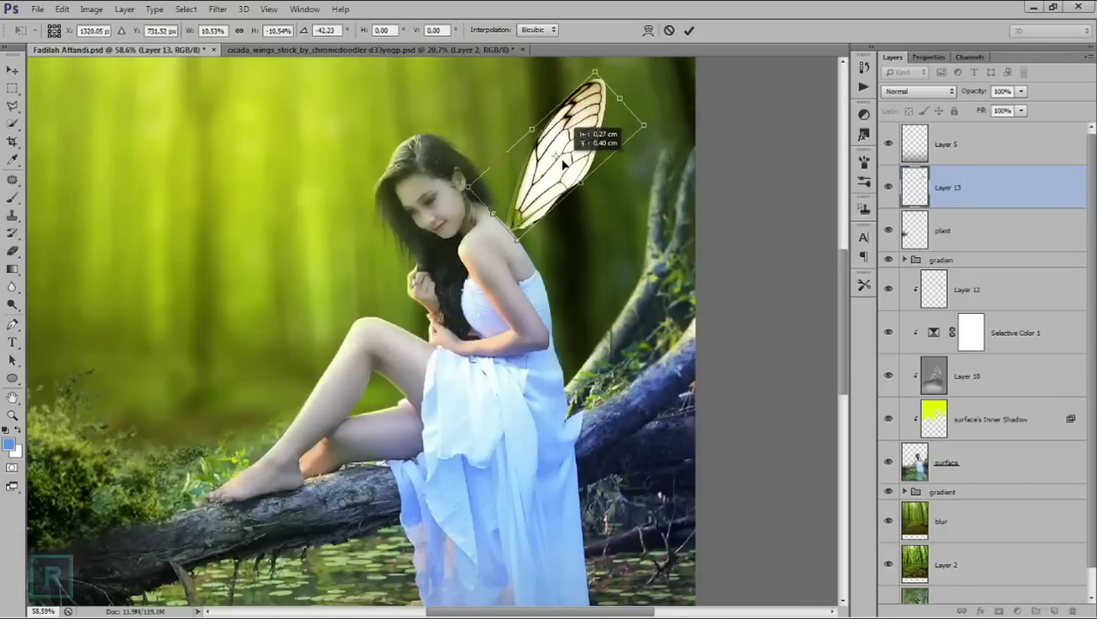
mouse_move(656, 129)
mouse_down()
mouse_move(661, 117)
mouse_move(588, 114)
mouse_up()
key(Return)
scroll(567, 155, down, 3)
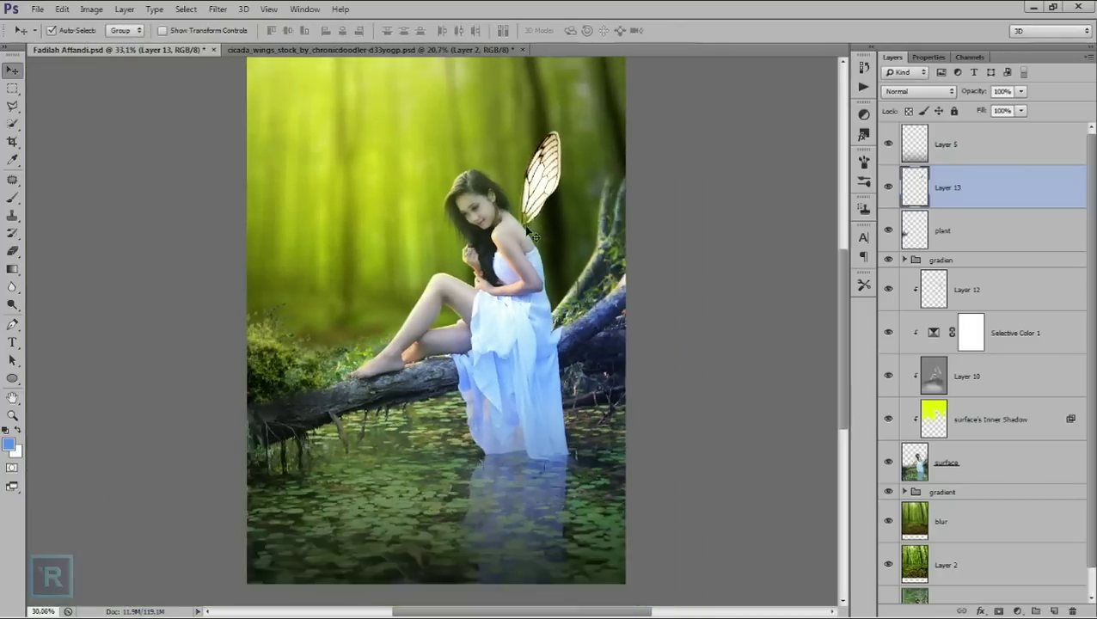
- Scale the first wing down to about 62%
scroll(555, 198, up, 2)
scroll(559, 200, up, 2)
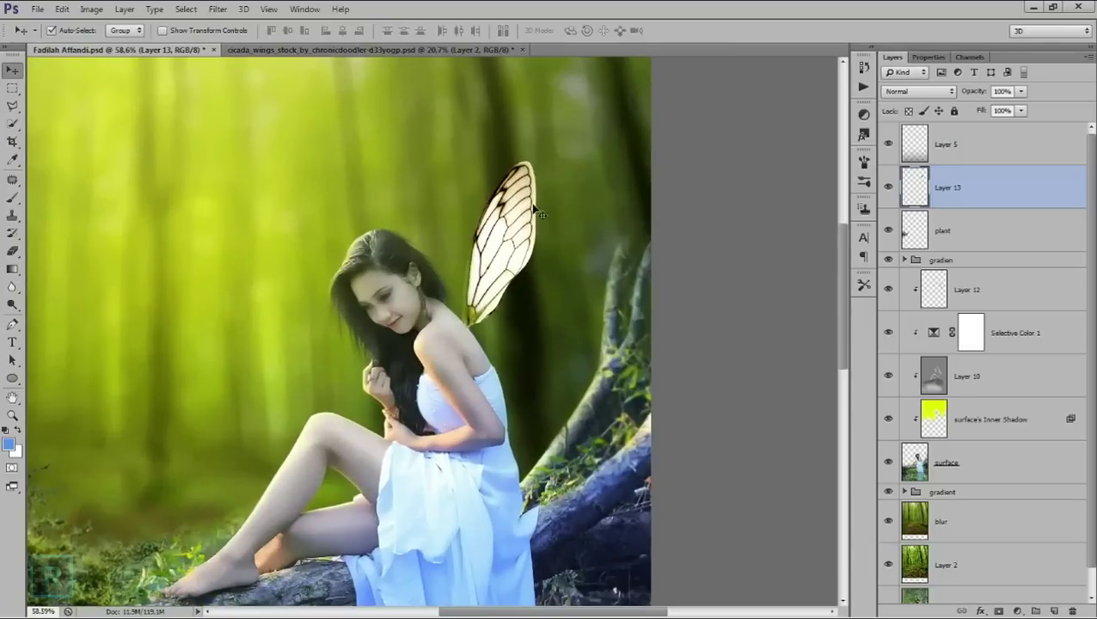
key(ctrl+t)
drag(537, 159, 494, 234)
key(Return)
- Rotate the first wing so it swings out to the right of her shoulder
scroll(507, 234, down, 2)
scroll(514, 234, up, 2)
key(ctrl+t)
drag(520, 191, 550, 182)
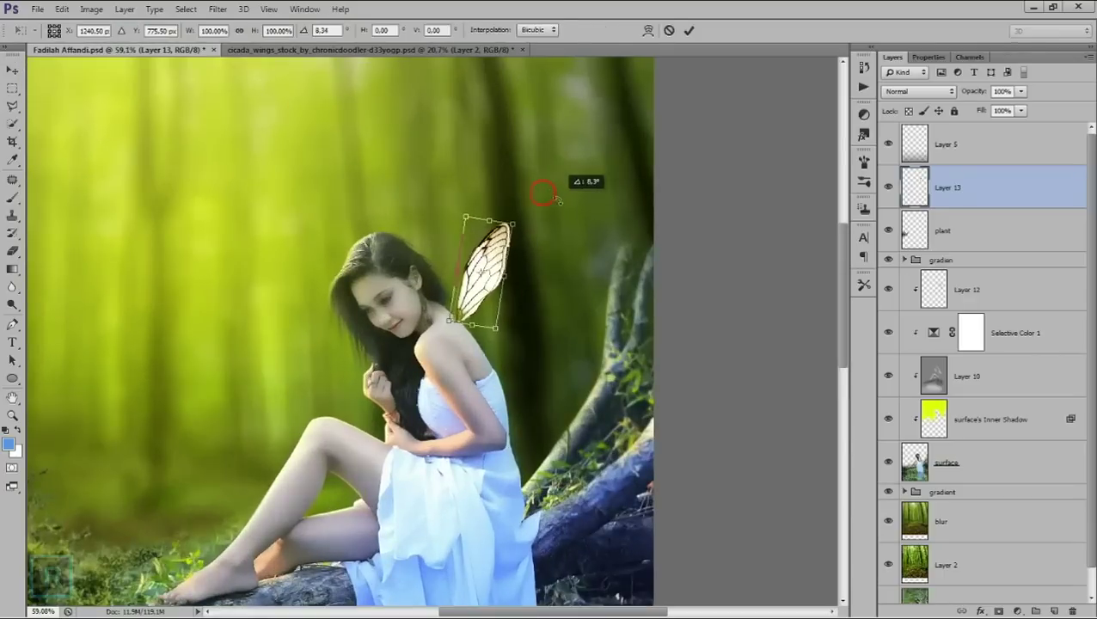
mouse_move(495, 246)
mouse_down()
mouse_move(534, 287)
mouse_move(552, 330)
mouse_move(581, 342)
mouse_move(559, 331)
mouse_up()
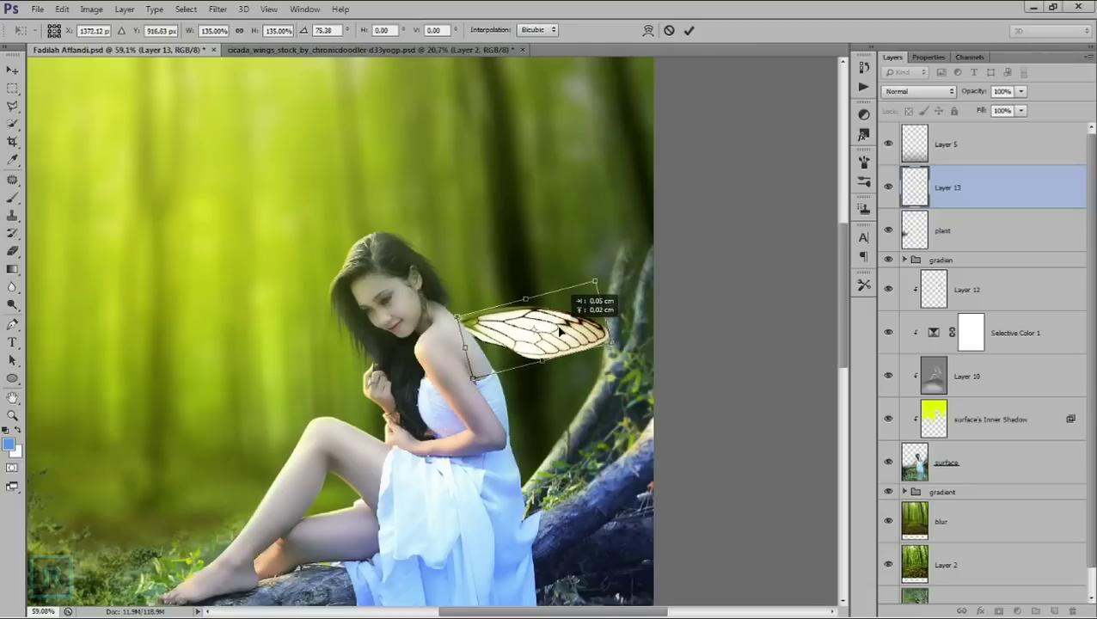
double_click(559, 331)
key(ctrl+minus)
- Drag the upper cicada wing from the cicada wings document into the composite as Layer 14
click(487, 50)
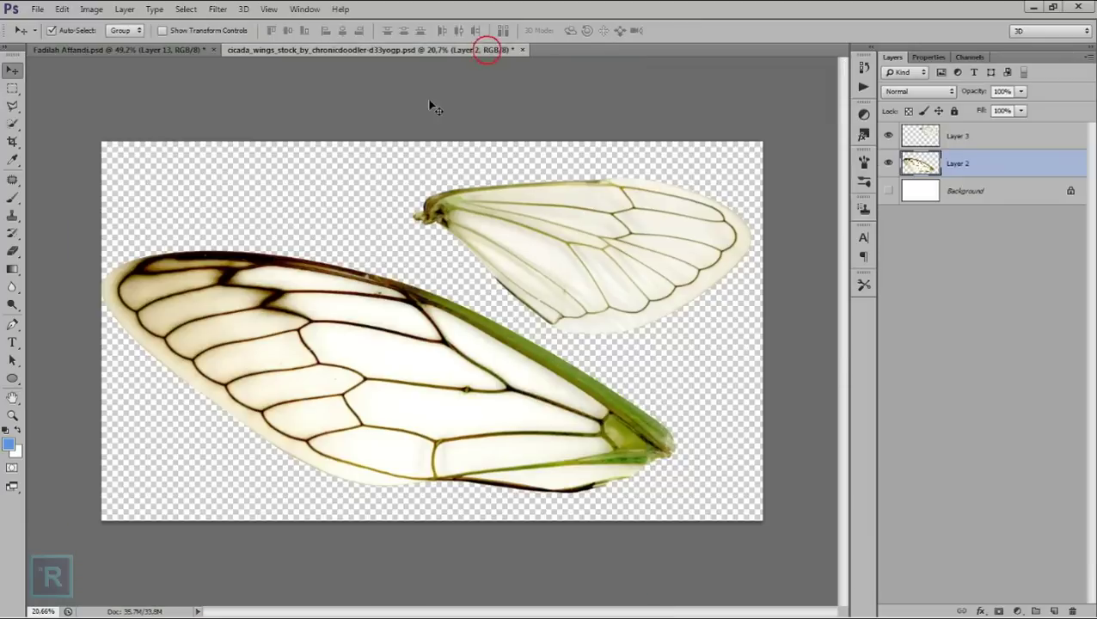
mouse_move(486, 224)
mouse_down()
mouse_move(366, 242)
mouse_move(502, 330)
mouse_up()
key(ctrl+minus)
key(ctrl+t)
key(ctrl+minus)
- Shrink the second wing to about 11% and position it at the woman's shoulder
mouse_move(758, 406)
mouse_down()
mouse_move(416, 247)
mouse_move(525, 301)
mouse_up()
scroll(501, 281, up, 3)
scroll(501, 281, up, 2)
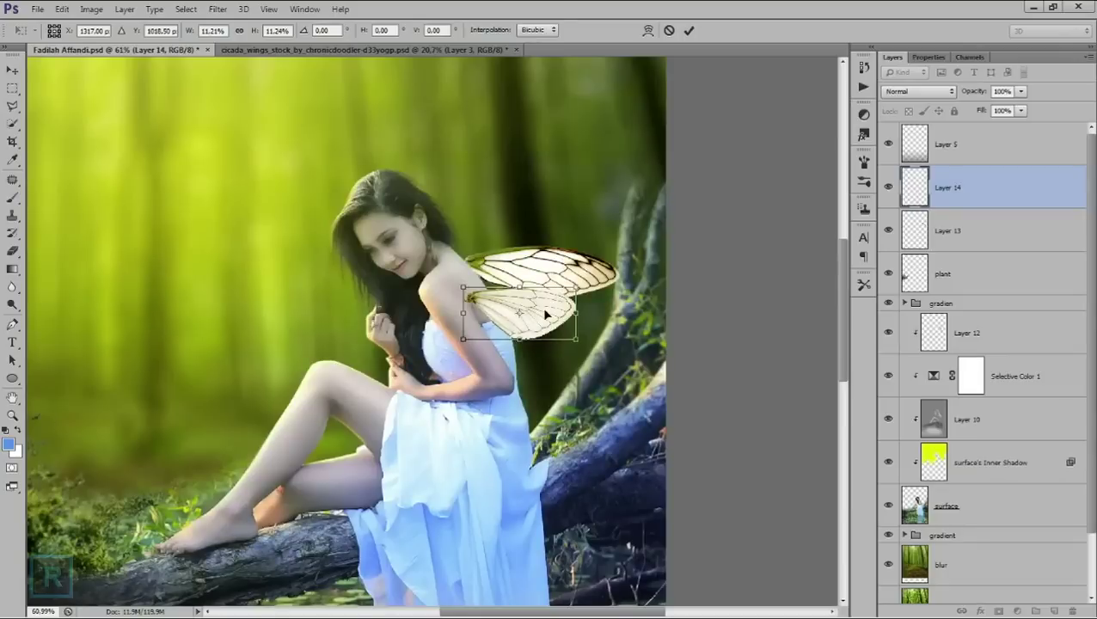
key(Return)
scroll(545, 315, up, 1)
scroll(545, 320, up, 1)
- Rescale the lower wing to about 71%, nudge it left, and shift the upper wing slightly
key(ctrl+t)
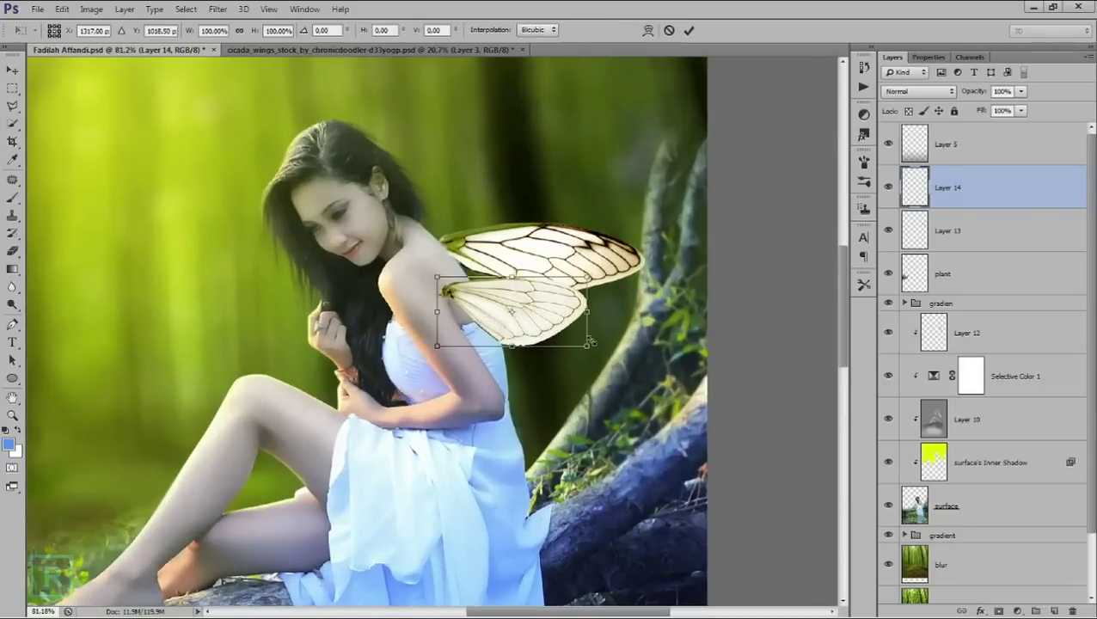
mouse_move(591, 346)
mouse_down()
mouse_move(542, 326)
mouse_move(532, 294)
mouse_move(596, 306)
mouse_up()
drag(527, 294, 519, 295)
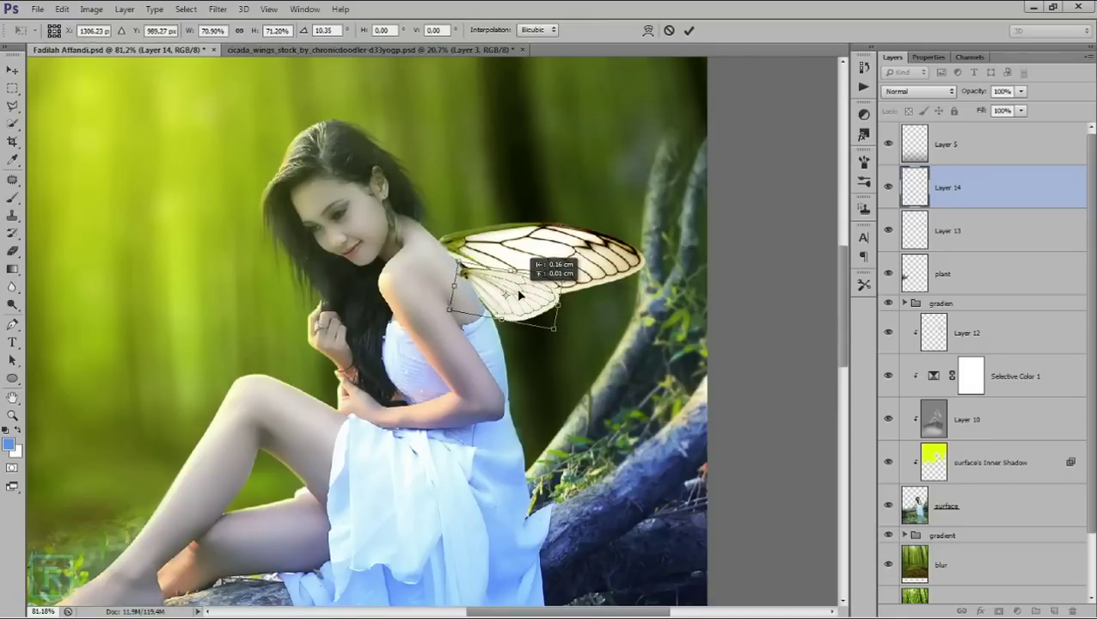
key(Return)
drag(526, 249, 524, 247)
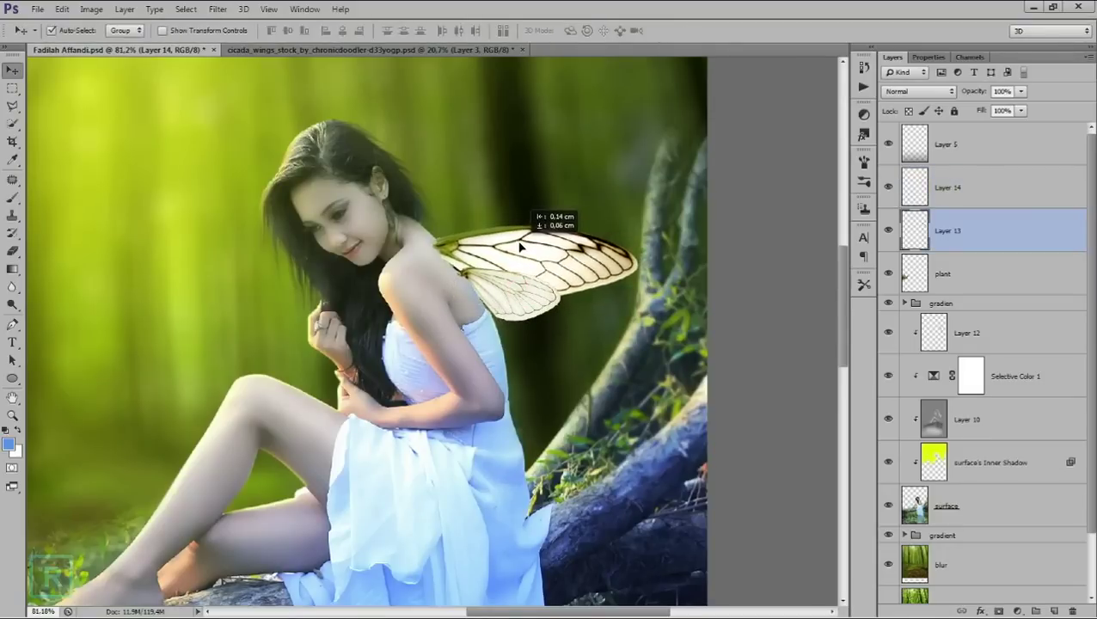
- Nudge the upper wing slightly left and settle it in place
drag(524, 248, 535, 266)
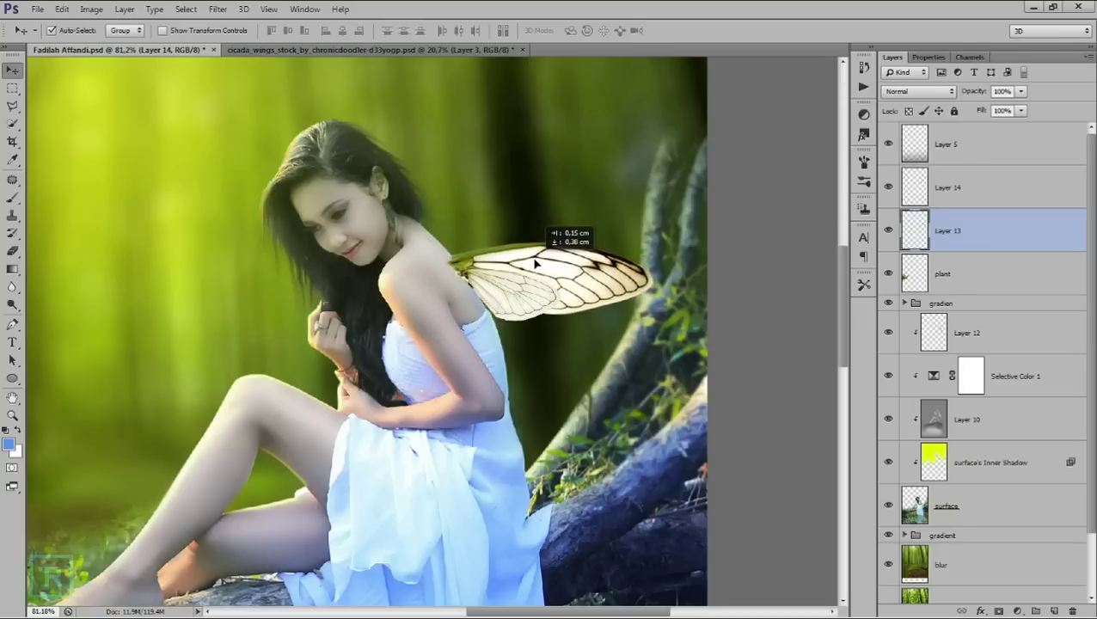
drag(536, 266, 538, 266)
scroll(546, 267, down, 2)
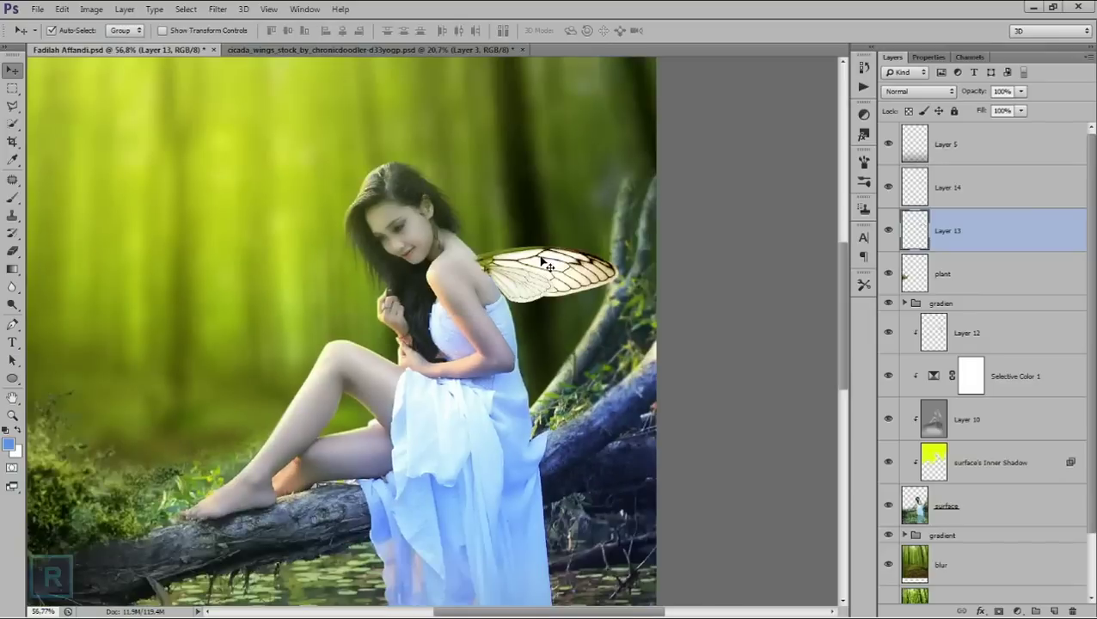
scroll(554, 263, up, 1)
scroll(567, 258, up, 1)
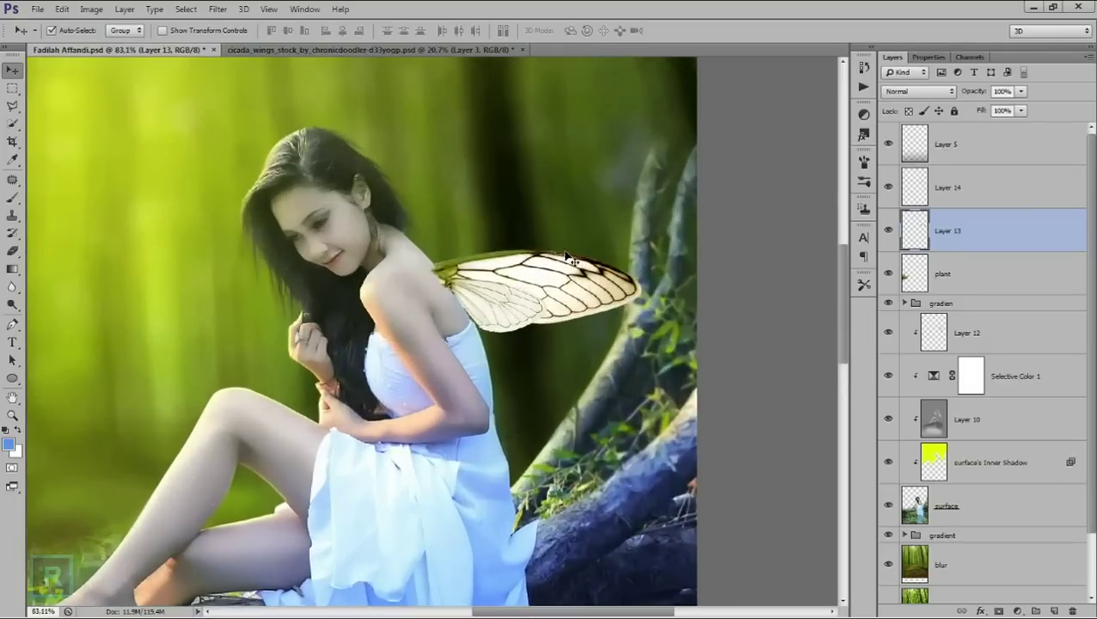
- Rotate the upper wing upward and raise it above the lower wing
key(ctrl+t)
drag(654, 224, 641, 158)
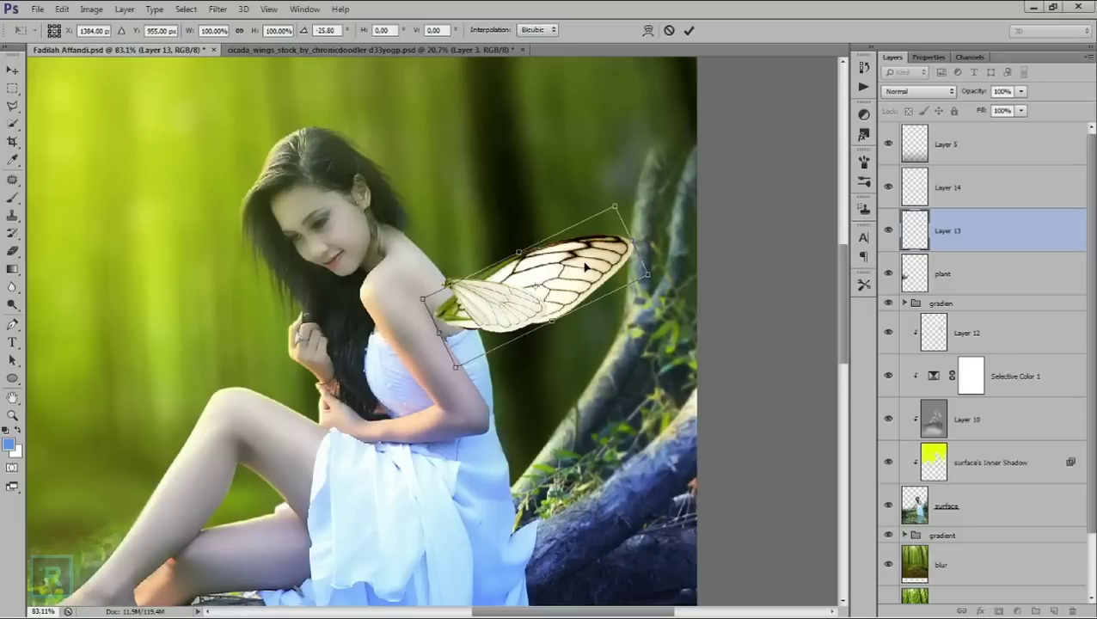
drag(584, 280, 585, 222)
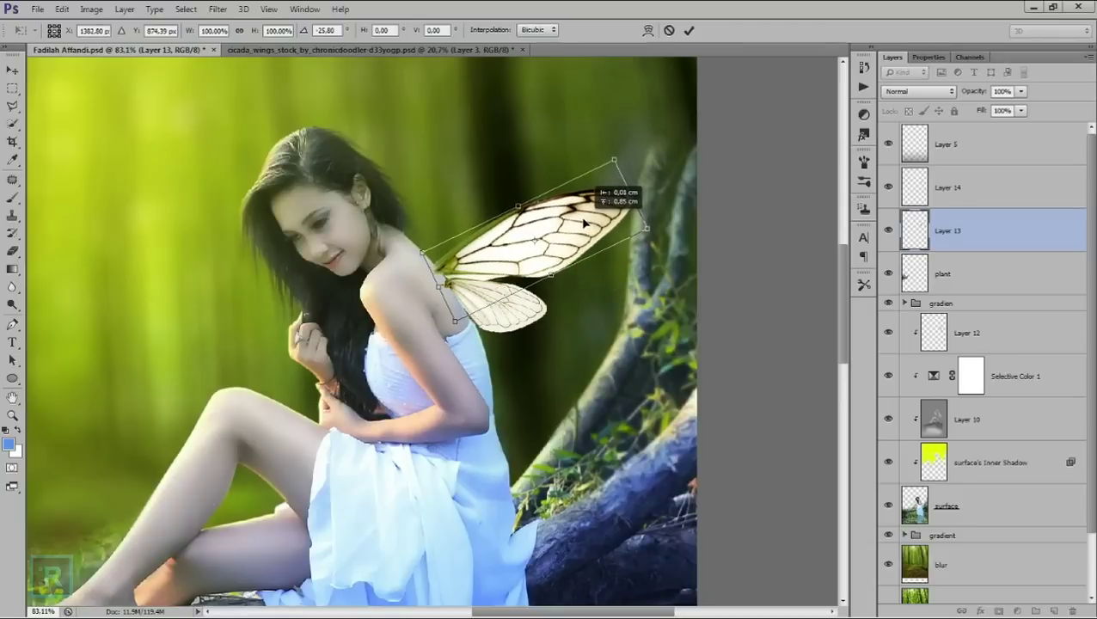
drag(585, 222, 584, 225)
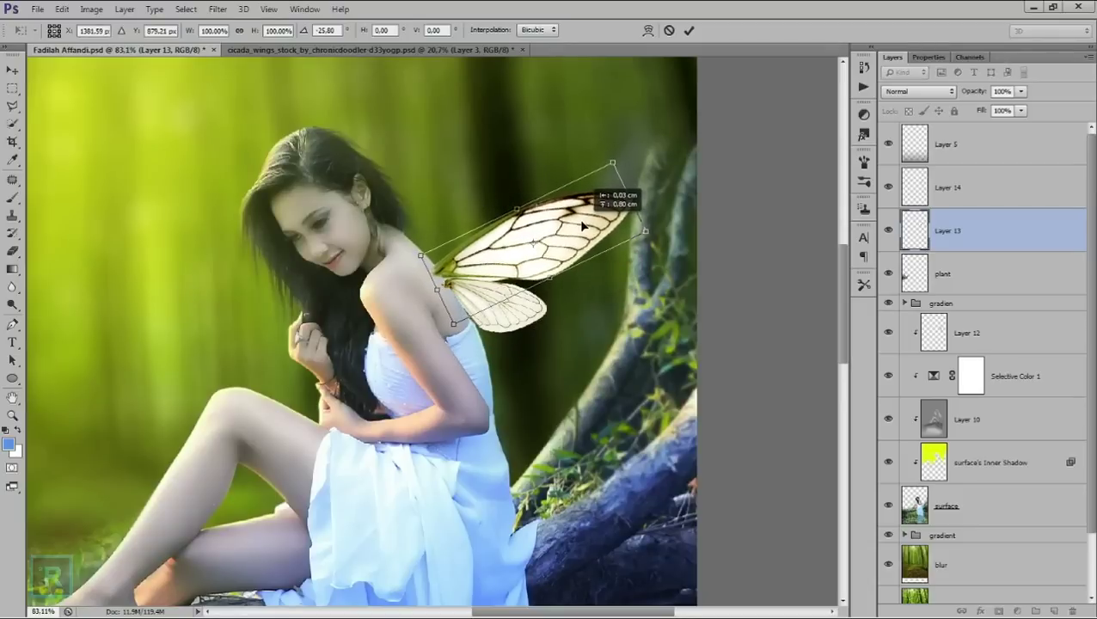
key(Return)
scroll(531, 295, down, 3)
scroll(530, 295, down, 2)
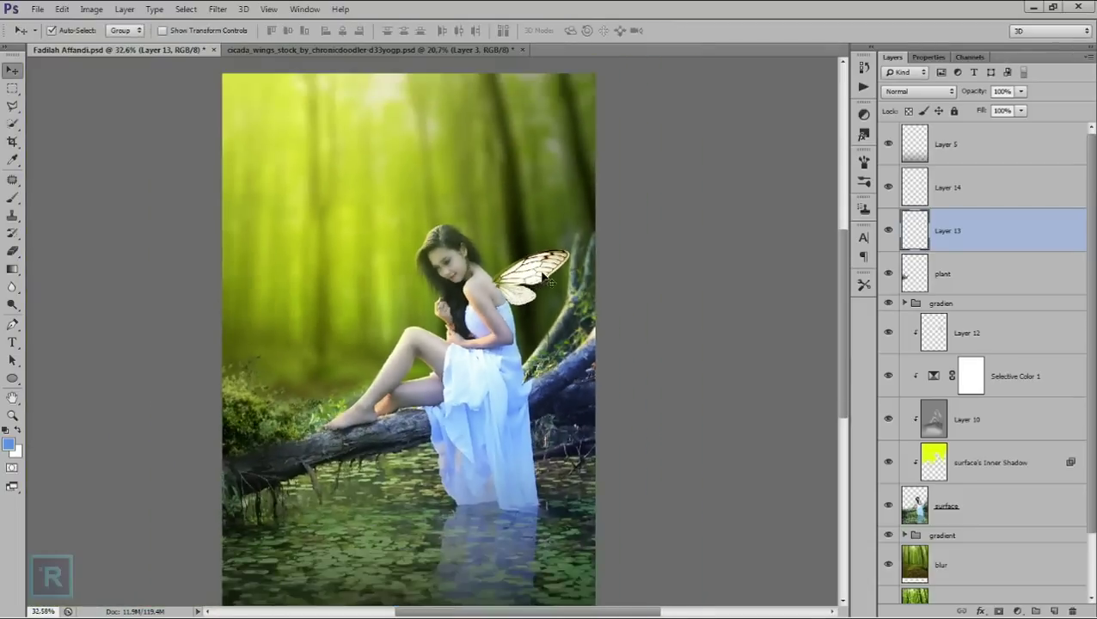
scroll(587, 273, up, 2)
scroll(576, 274, up, 2)
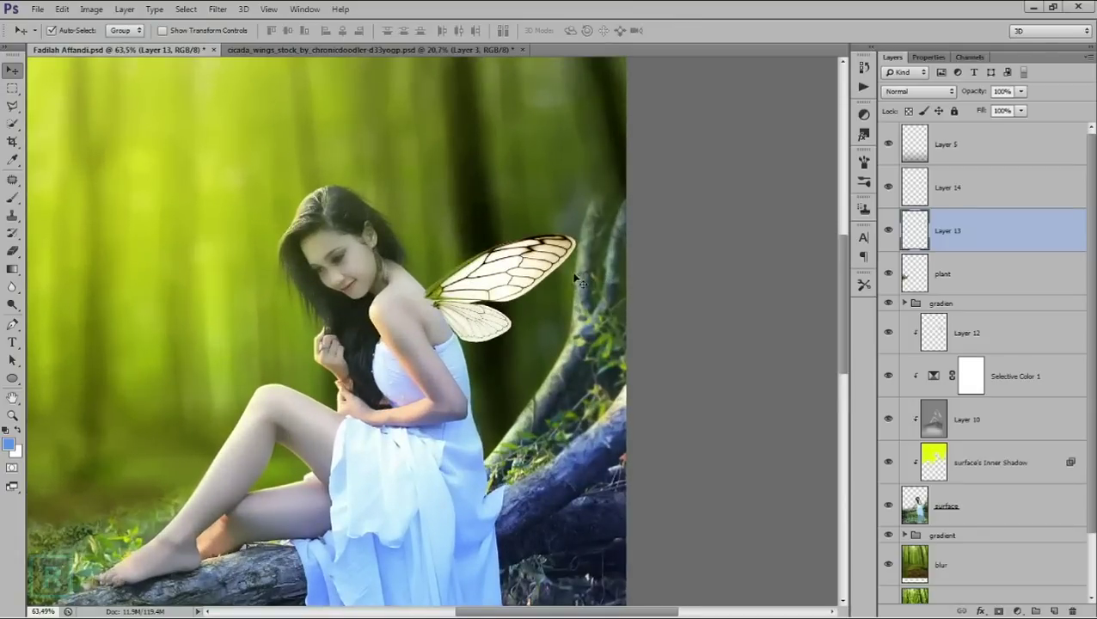
- Rotate the upper wing a little further and reposition it for its final placement
key(ctrl+t)
drag(593, 227, 627, 179)
drag(542, 266, 540, 245)
key(Return)
scroll(497, 330, down, 1)
scroll(497, 329, down, 1)
scroll(533, 295, up, 2)
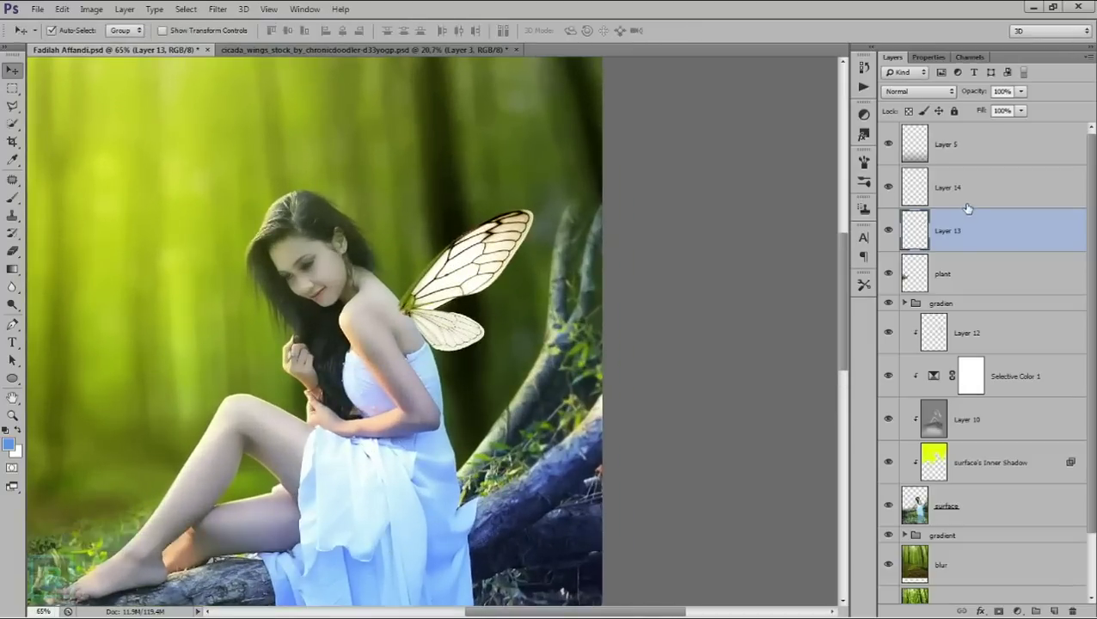
- Briefly toggle the lower wing's visibility and select Layers 14 and 13 together
click(969, 191)
click(888, 186)
shift+click(971, 227)
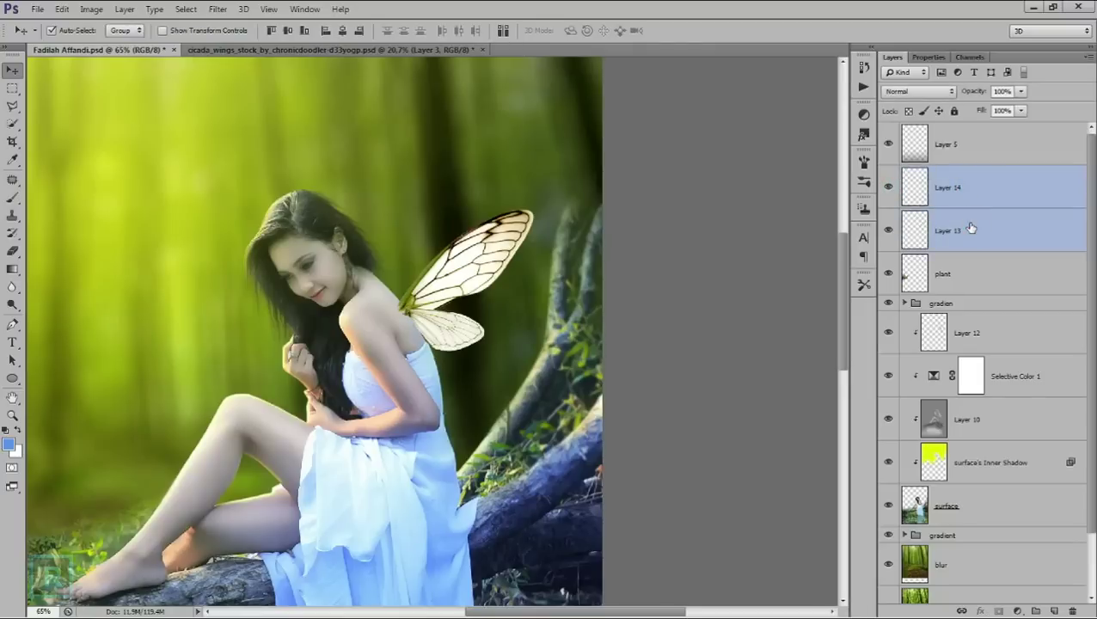
- Merge the two wing layers and set the Eraser brush to about 7 px
key(ctrl+e)
scroll(607, 306, up, 5)
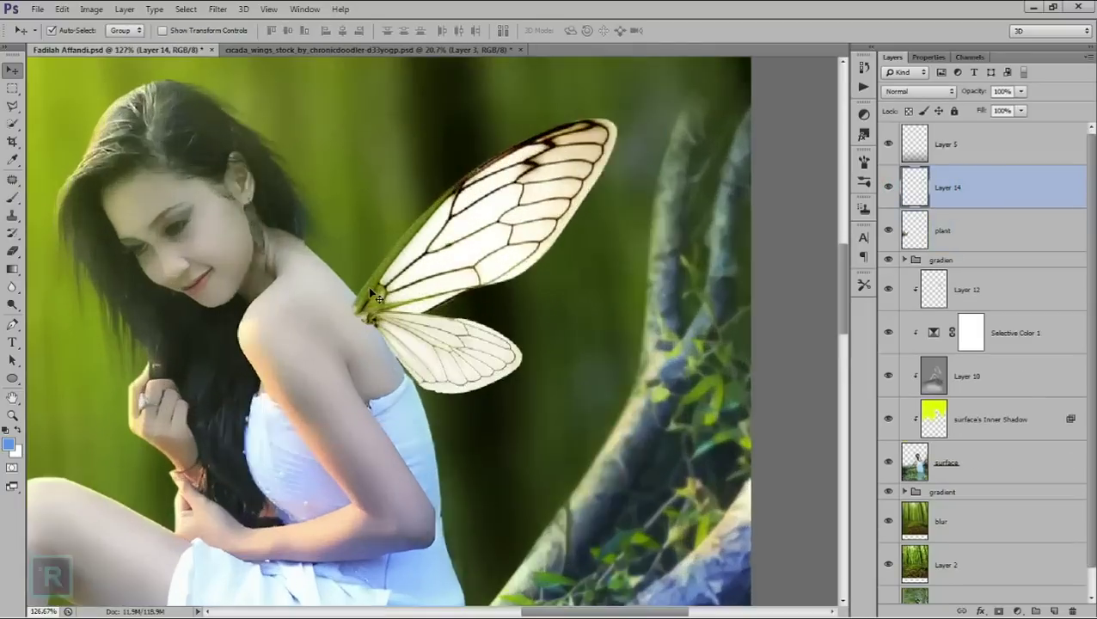
click(12, 251)
right_click(409, 294)
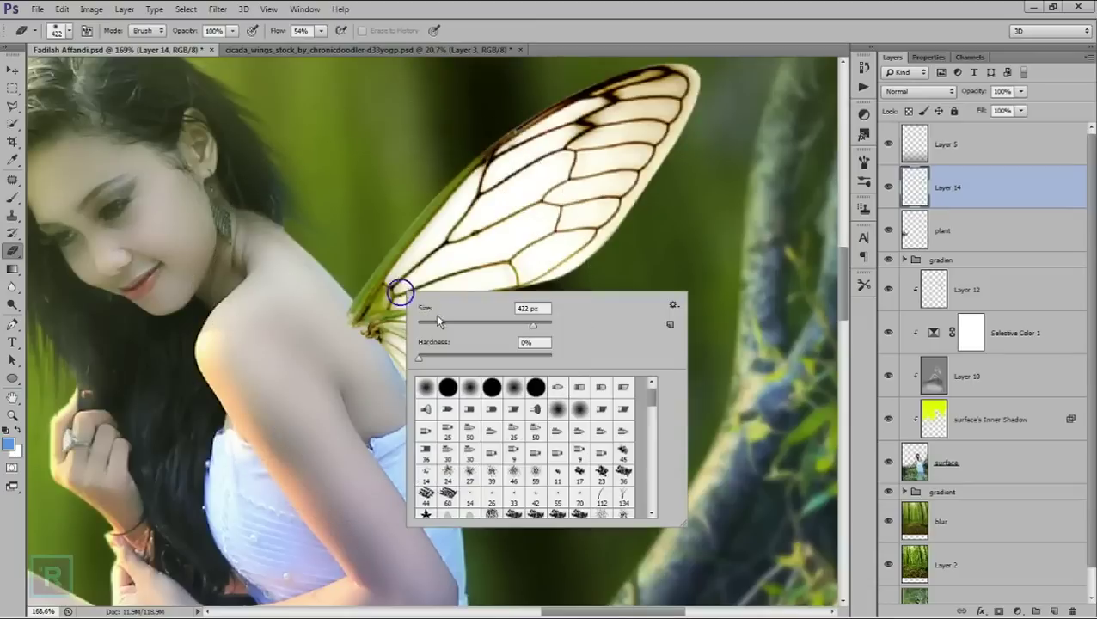
key(Tab)
drag(435, 324, 420, 324)
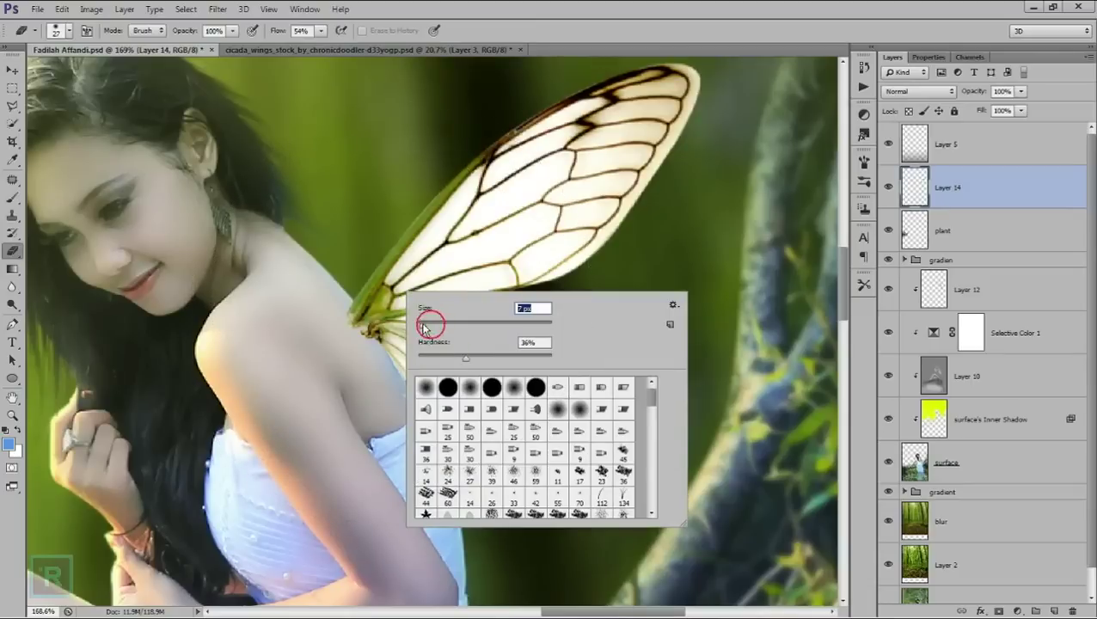
key(Return)
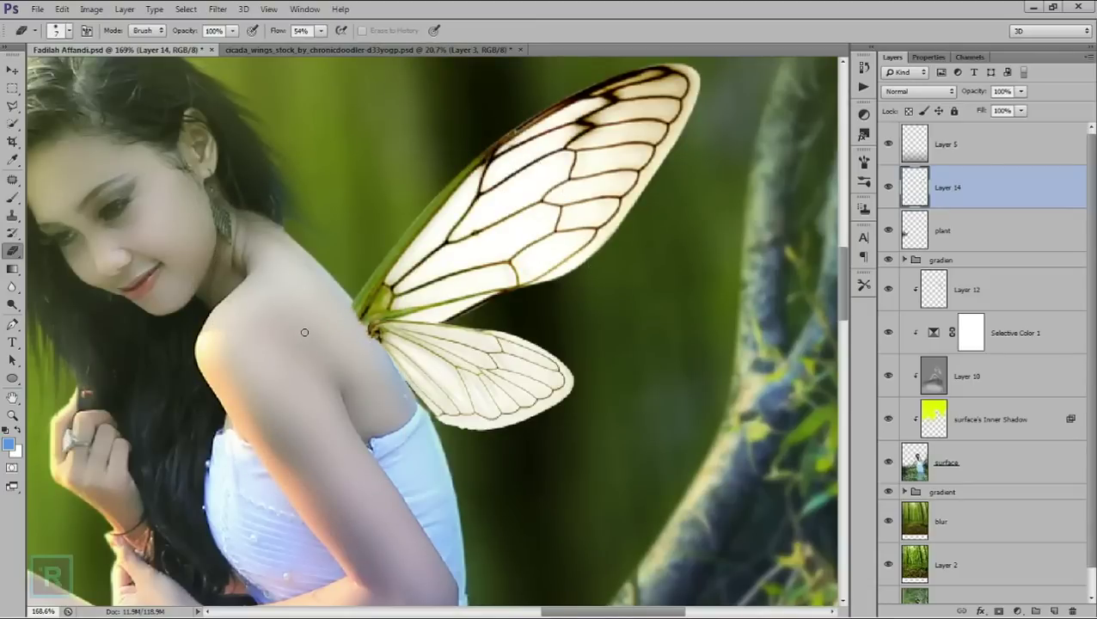
- Add a new layer above the plant layer and set a 9 px black brush
click(983, 240)
click(1058, 610)
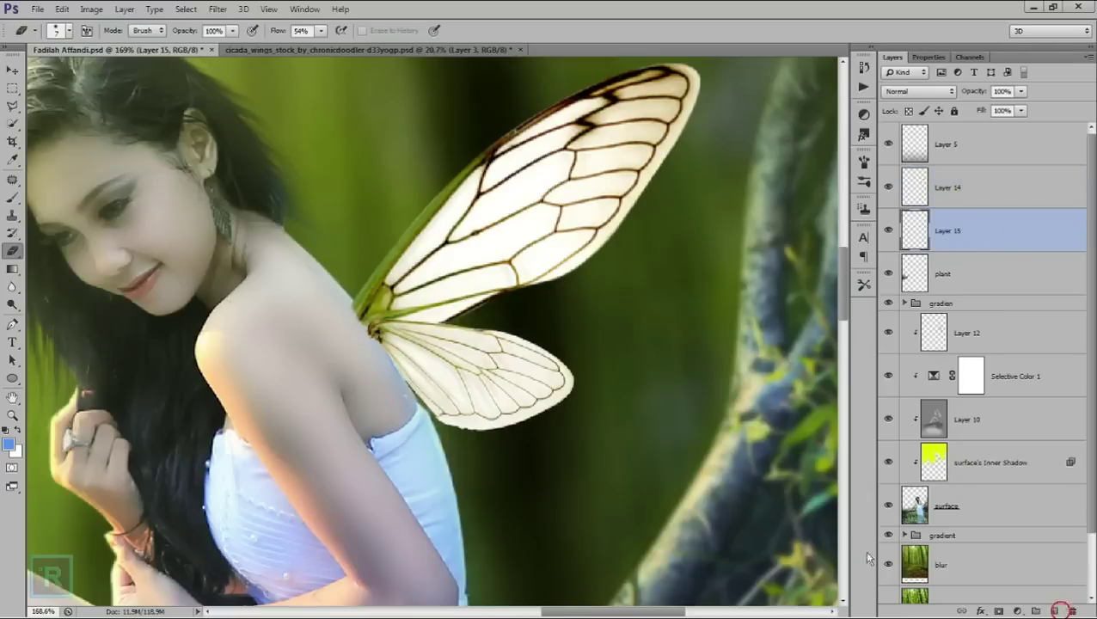
click(12, 196)
click(6, 428)
right_click(487, 362)
drag(514, 396, 510, 397)
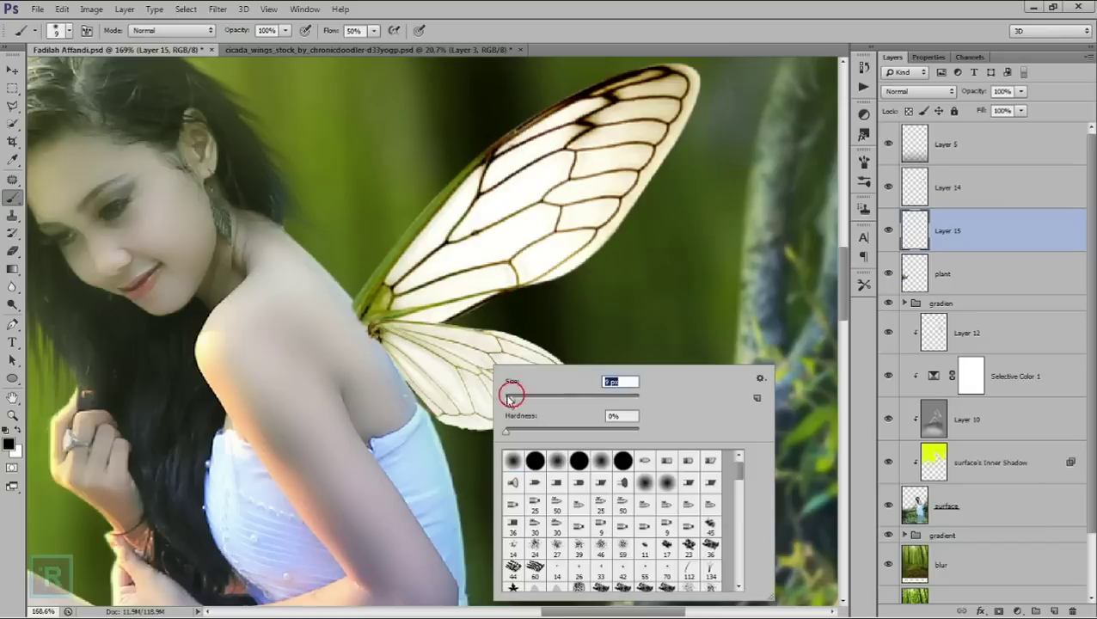
key(Return)
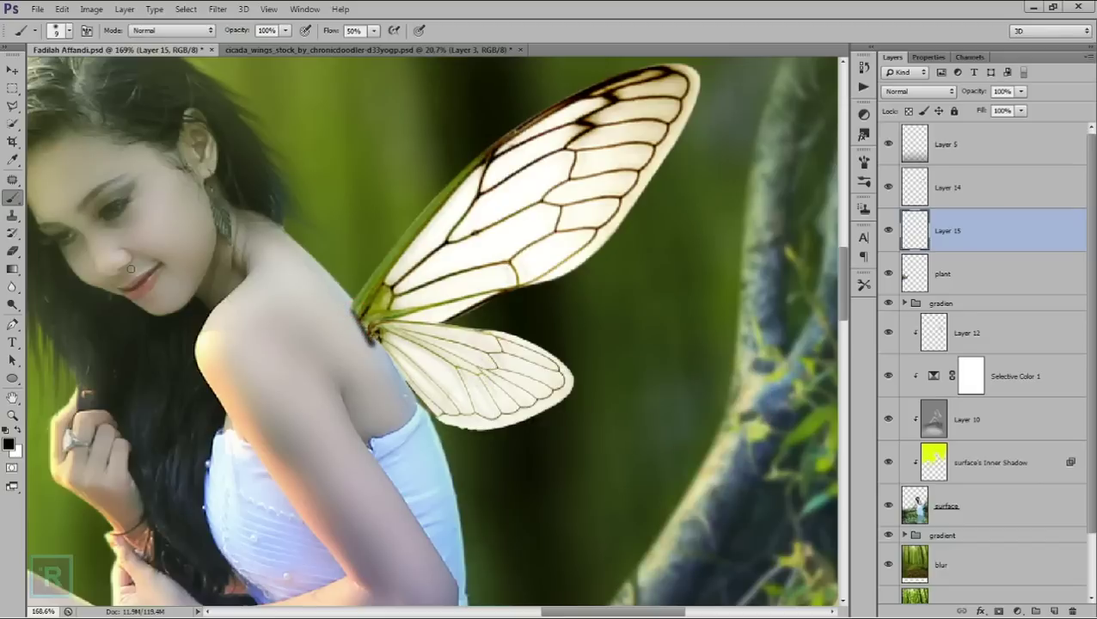
- Smudge the dark wing joint down the shoulder with a soft 44 px Smudge brush at 26% strength
right_click(13, 289)
click(56, 311)
right_click(416, 319)
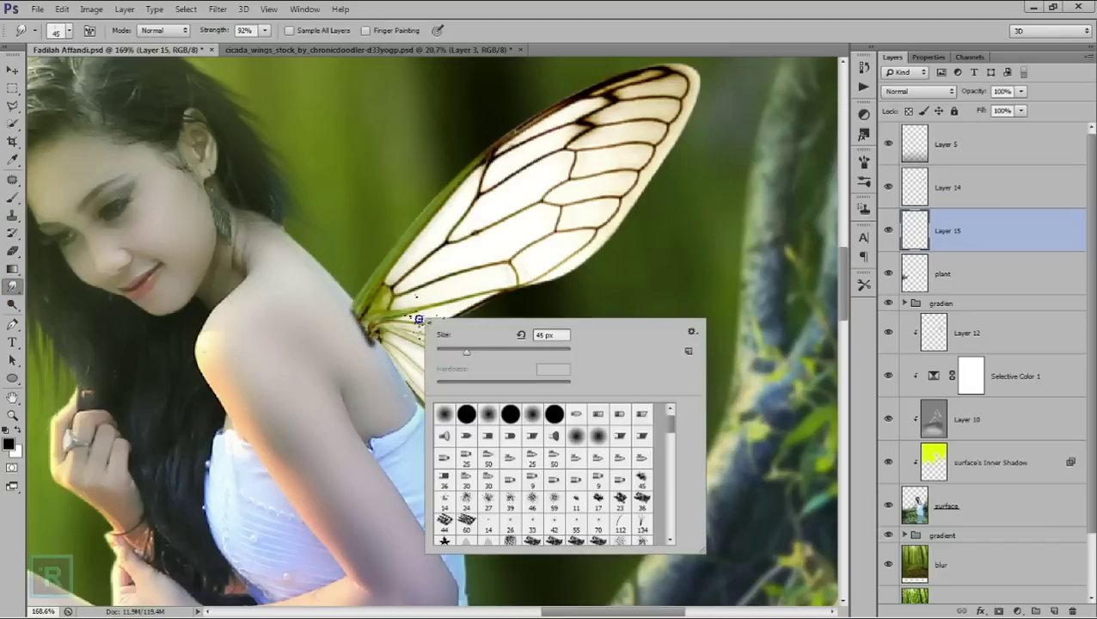
click(457, 414)
drag(466, 351, 463, 351)
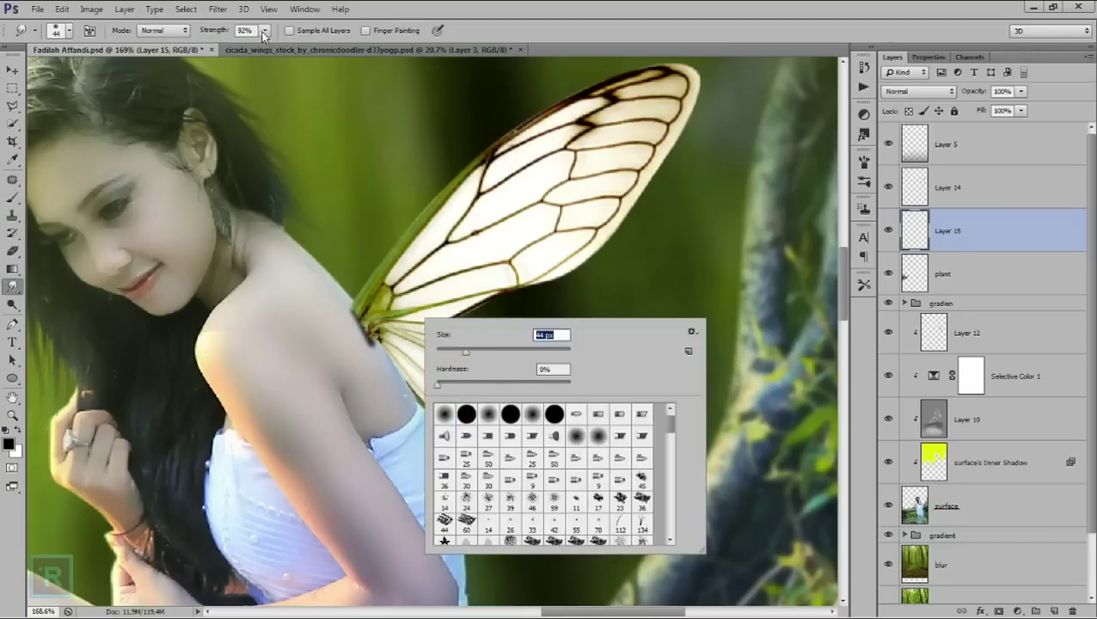
drag(265, 30, 219, 50)
mouse_move(368, 337)
mouse_down()
mouse_move(366, 346)
mouse_move(326, 289)
mouse_up()
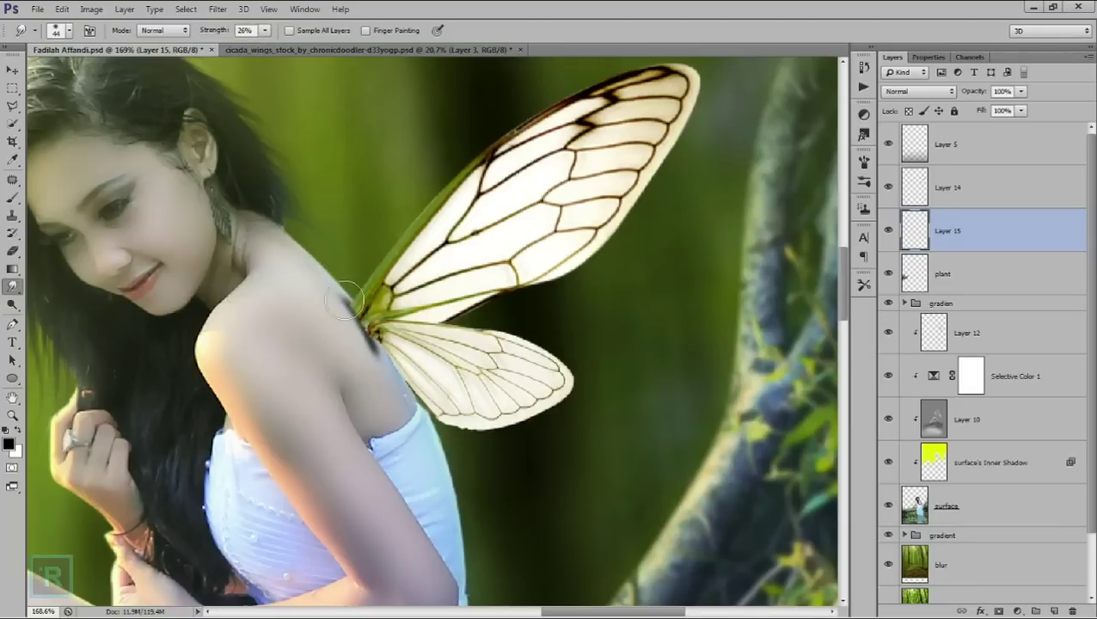
drag(360, 342, 372, 362)
- Lower the layer opacity to 75% and select both wing layers together
click(1021, 91)
drag(1021, 107, 992, 112)
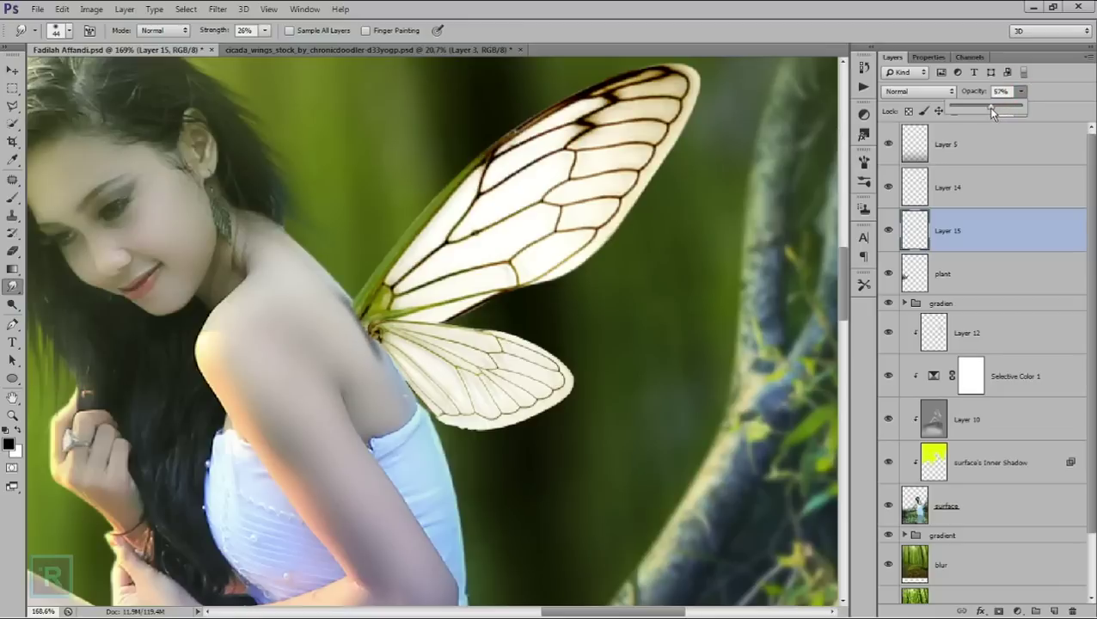
ctrl+click(985, 197)
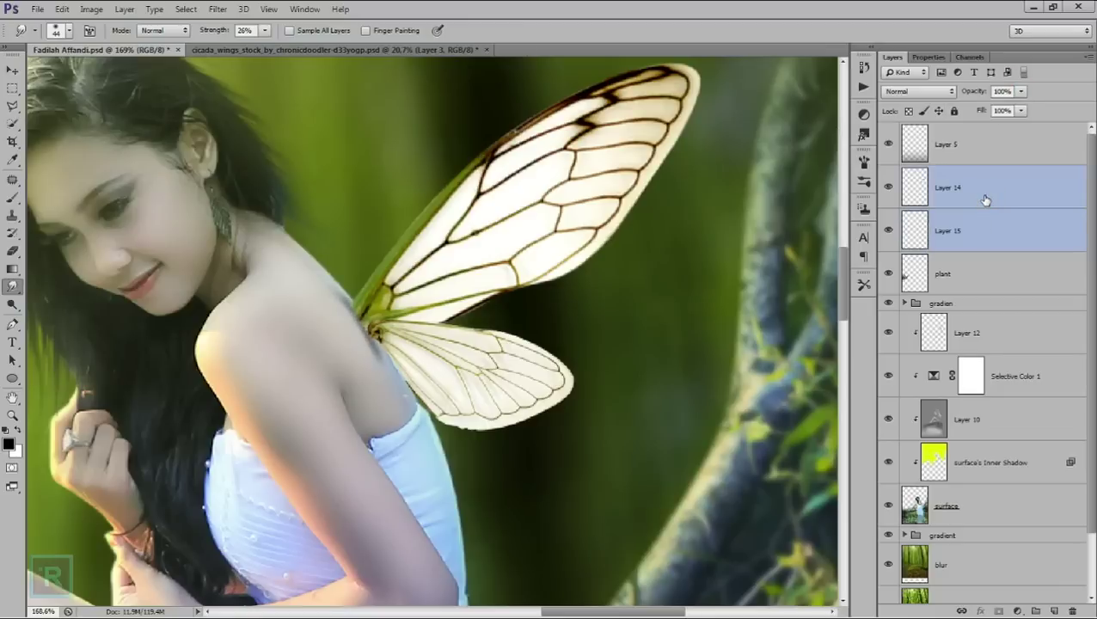
- Merge the wing layers and lighten the wing base with a 48 px Dodge brush
key(ctrl+e)
right_click(12, 304)
click(52, 299)
right_click(350, 316)
click(399, 348)
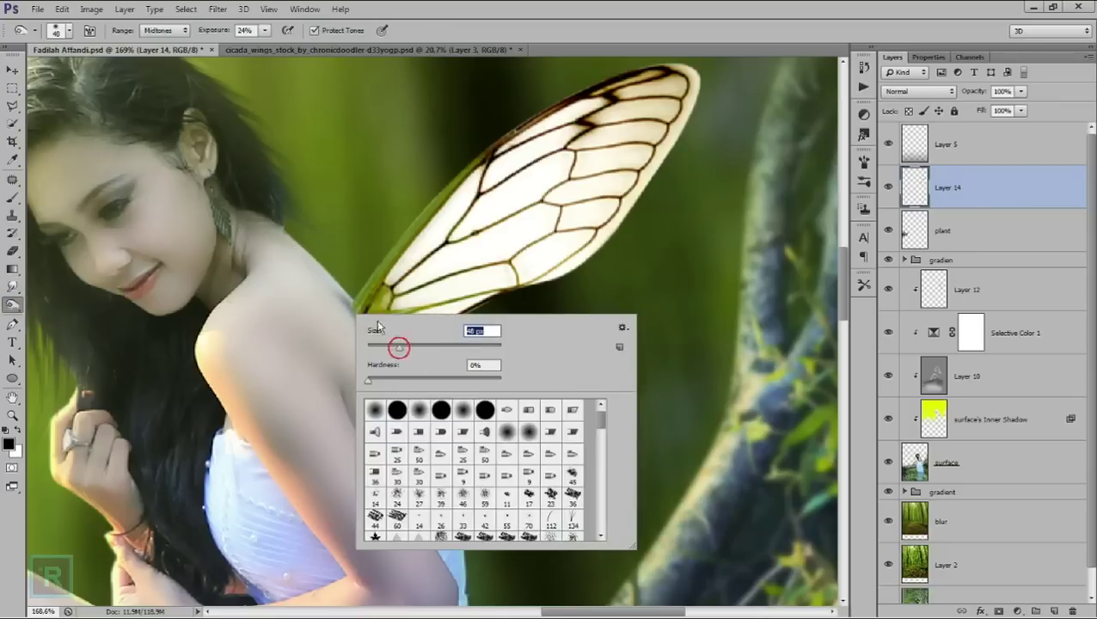
key(Return)
drag(368, 326, 404, 309)
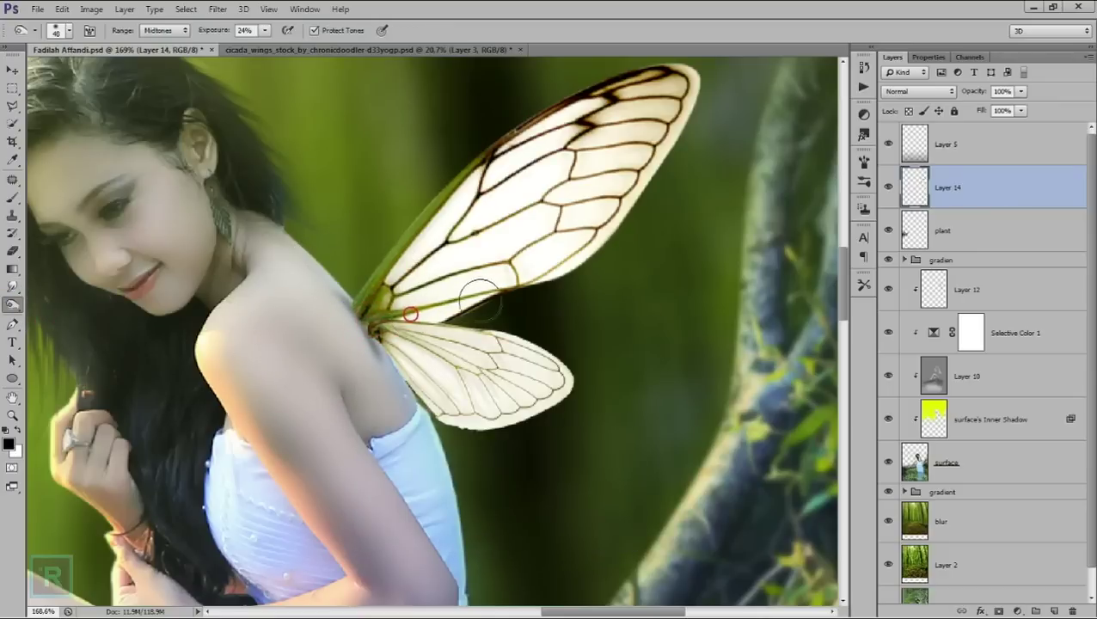
- Darken the upper leading edge of the wing with the Burn tool
alt+scroll(411, 268, down, 1)
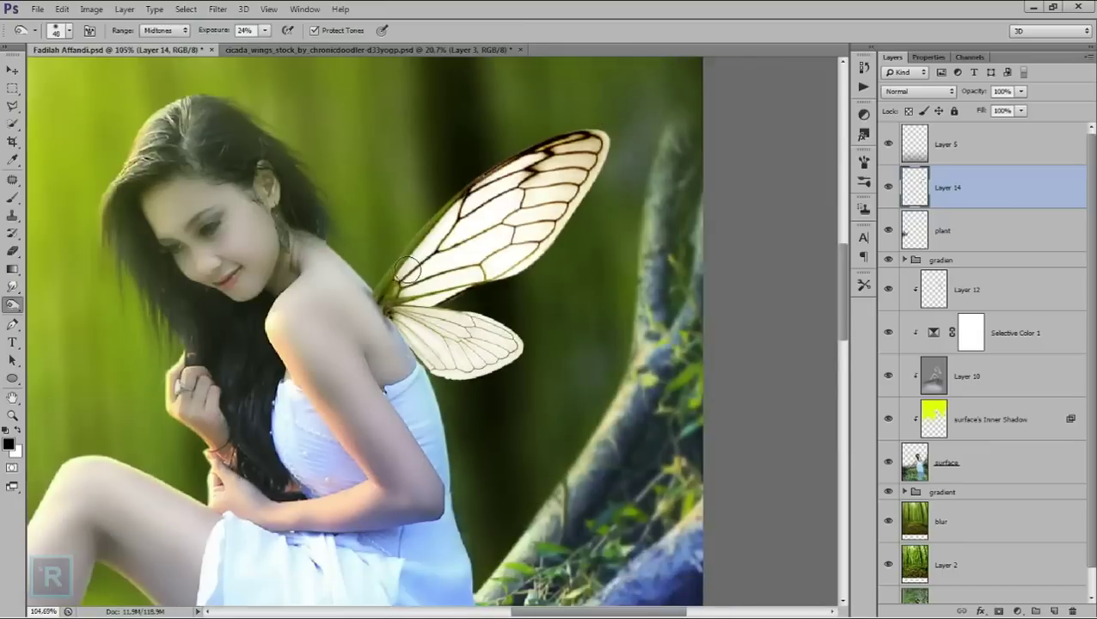
alt+scroll(414, 275, down, 2)
alt+scroll(440, 258, down, 1)
alt+scroll(464, 245, down, 1)
alt+scroll(479, 234, up, 2)
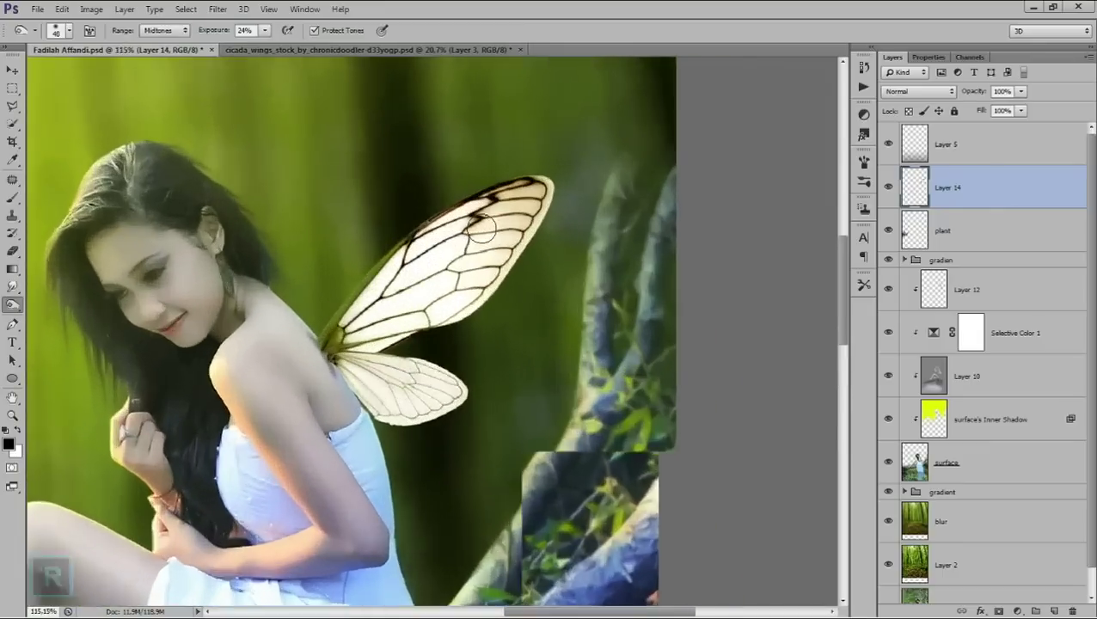
alt+scroll(479, 234, up, 1)
right_click(12, 304)
click(42, 303)
mouse_move(414, 220)
mouse_down()
mouse_move(344, 309)
mouse_move(378, 267)
mouse_move(502, 167)
mouse_move(460, 208)
mouse_up()
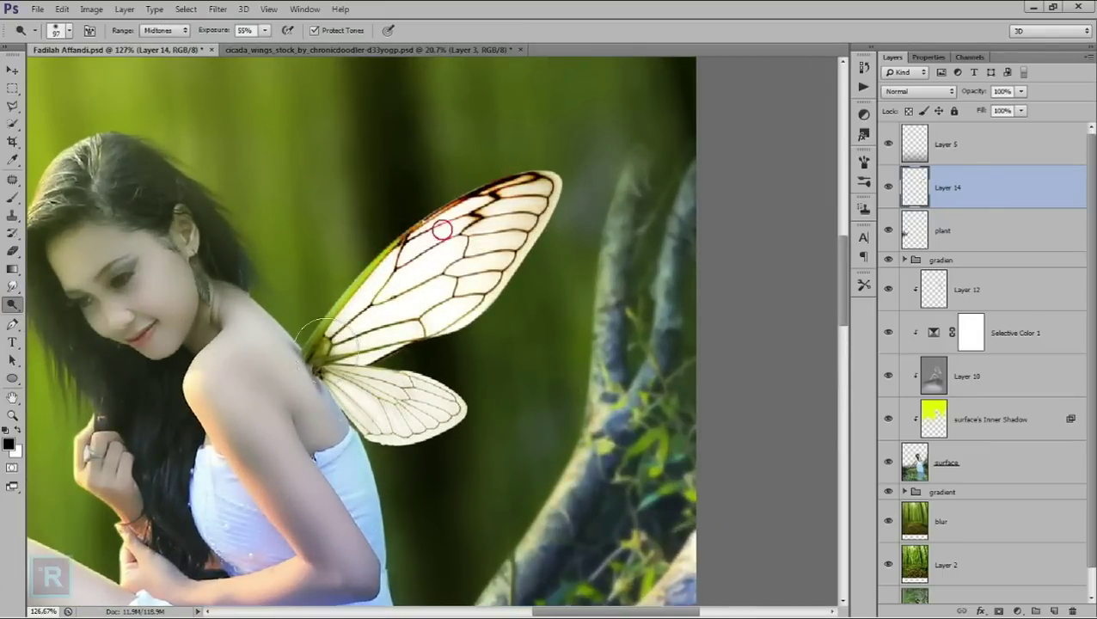
- Lighten the lower wing with a 158 px Dodge brush, then fit the image on screen
key(shift+o)
key(shift+o)
right_click(413, 274)
drag(507, 303, 534, 303)
click(568, 231)
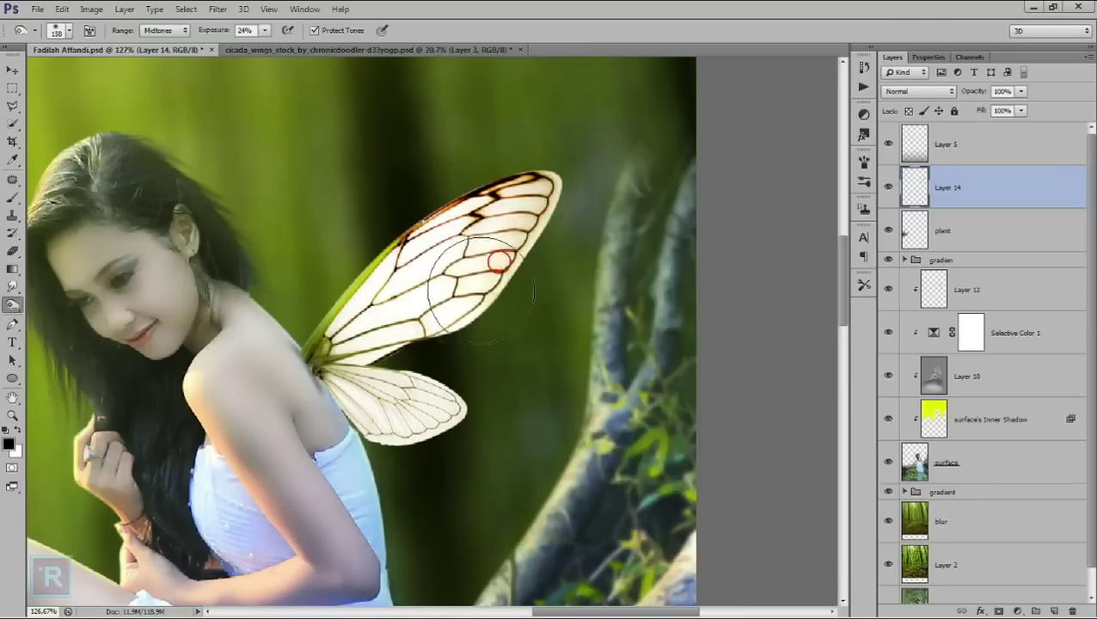
mouse_move(436, 362)
mouse_down()
mouse_move(387, 399)
mouse_move(406, 407)
mouse_move(474, 343)
mouse_up()
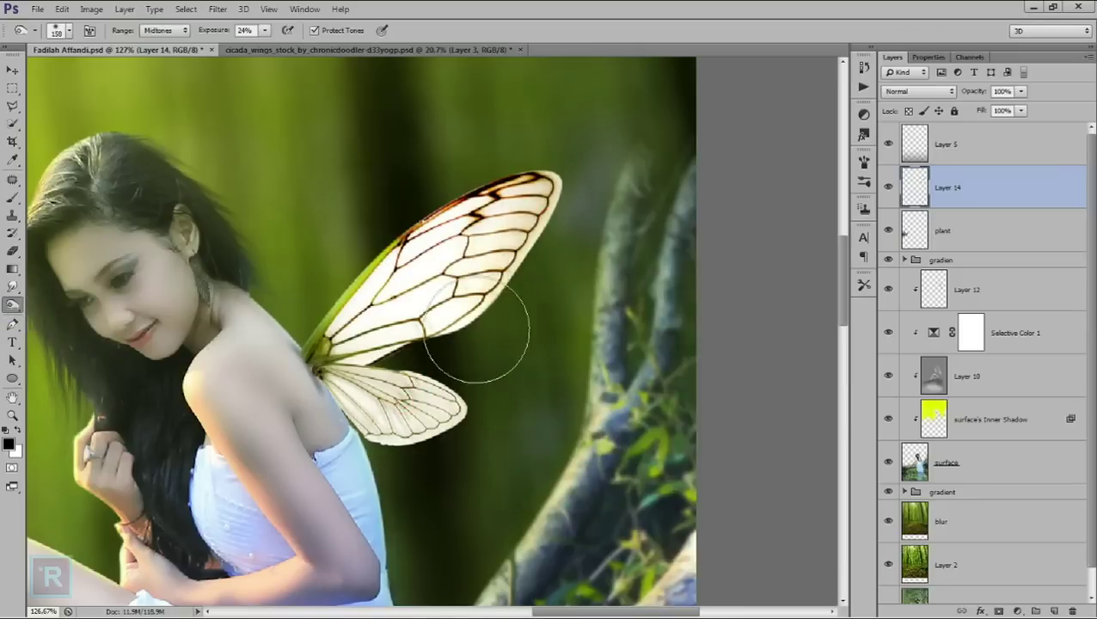
key(ctrl+0)
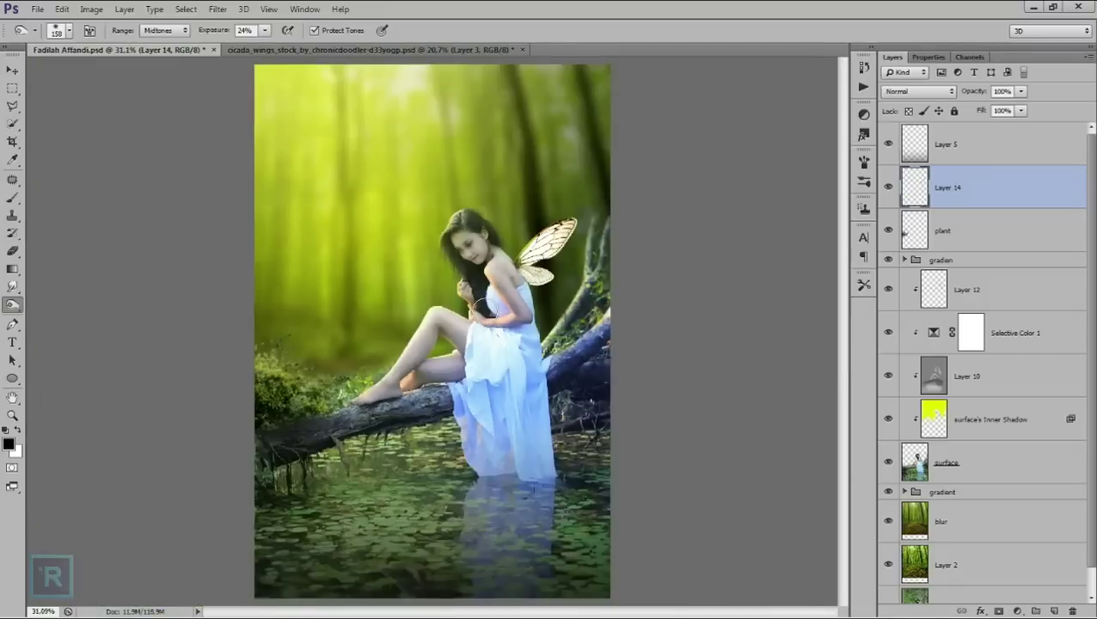
scroll(647, 247, up, 3)
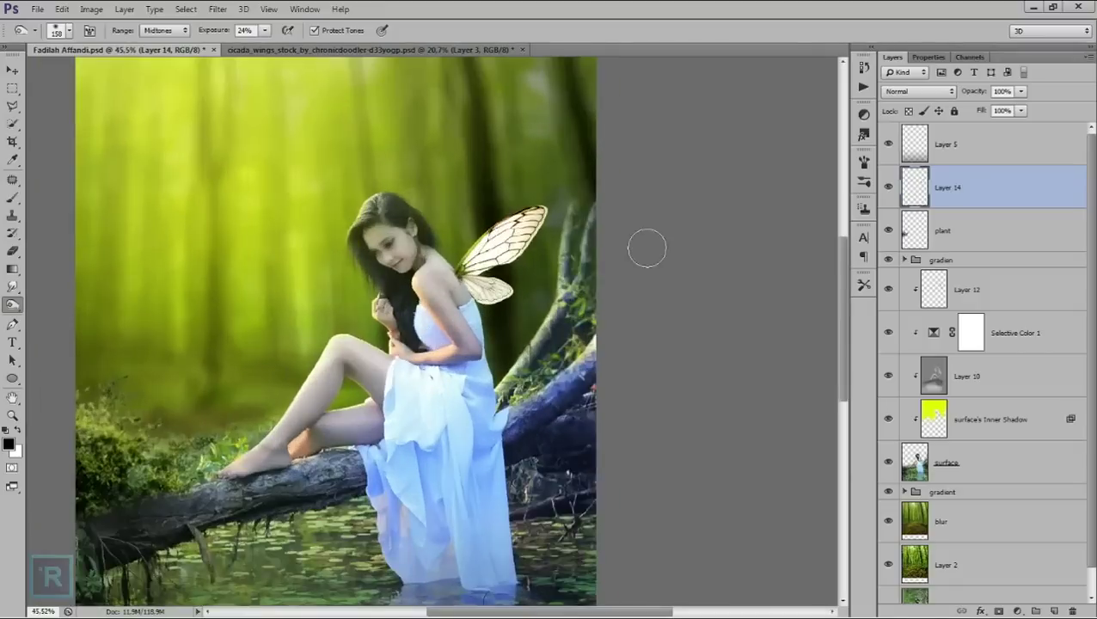
scroll(647, 248, up, 3)
click(1017, 611)
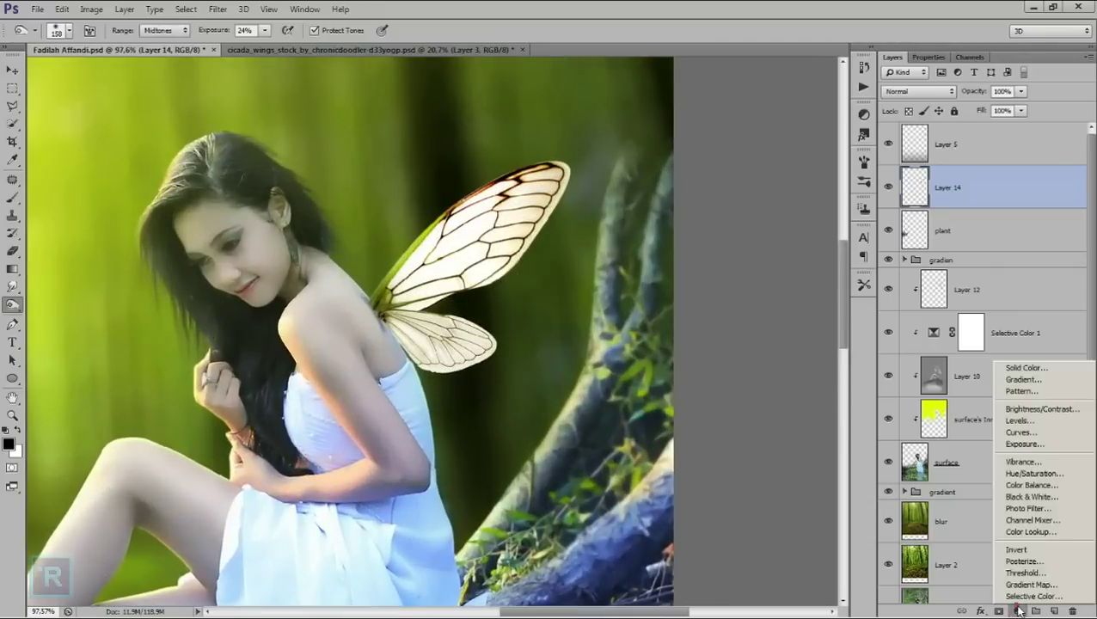
- Add a Curves adjustment that darkens the midtones and dims highlights to output 183
click(1039, 430)
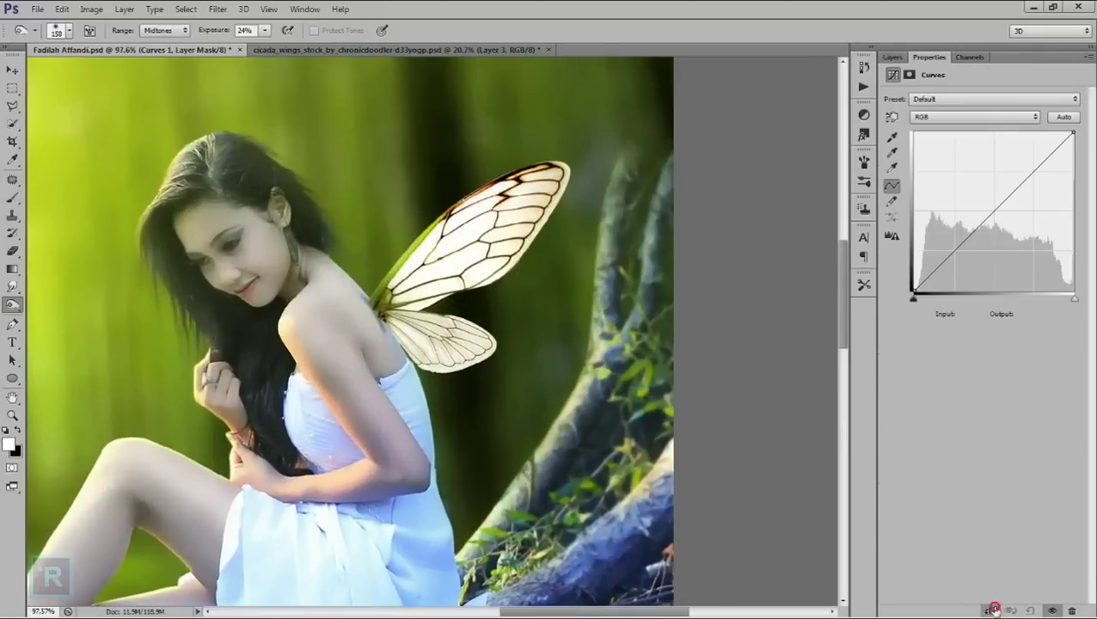
drag(992, 216, 1006, 233)
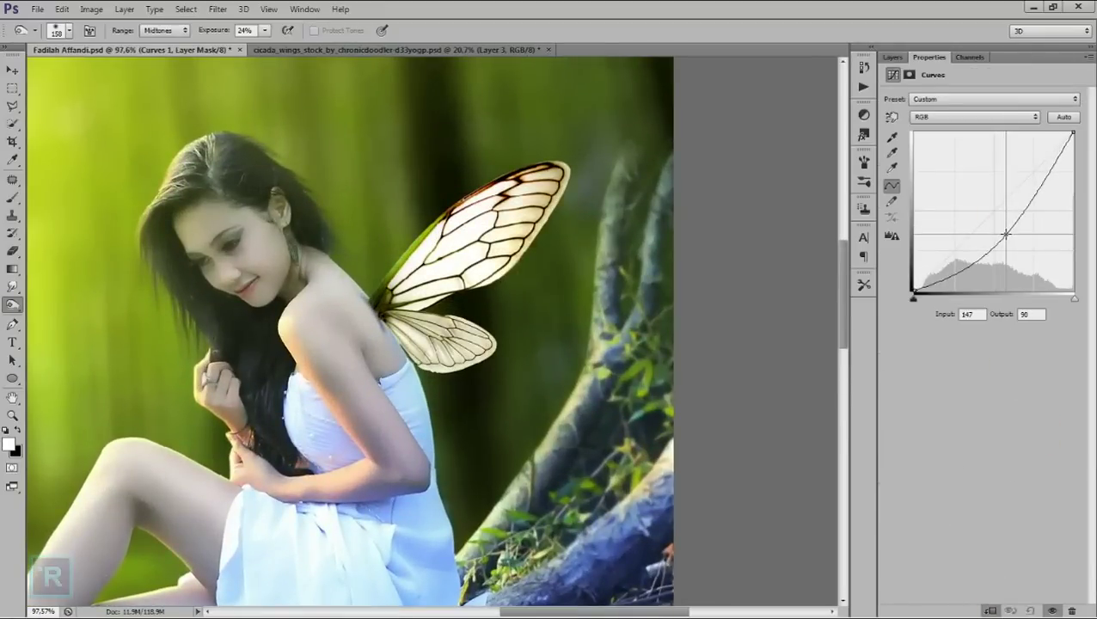
drag(1073, 135, 1073, 177)
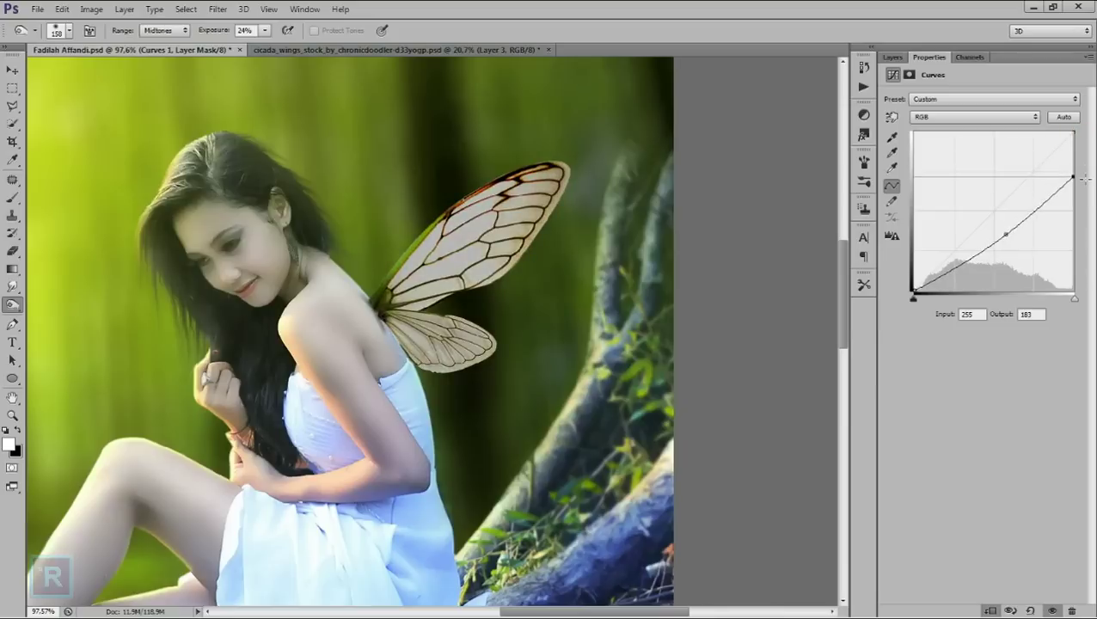
click(892, 57)
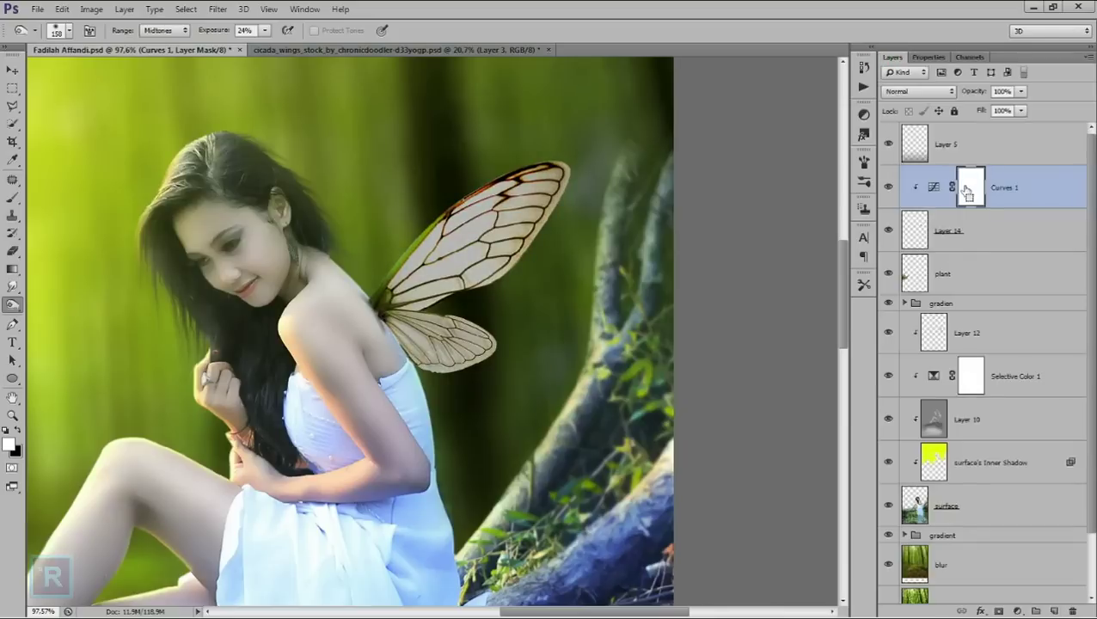
- Invert the Curves mask and paint the darkening back onto the lower and upper wing
key(ctrl+i)
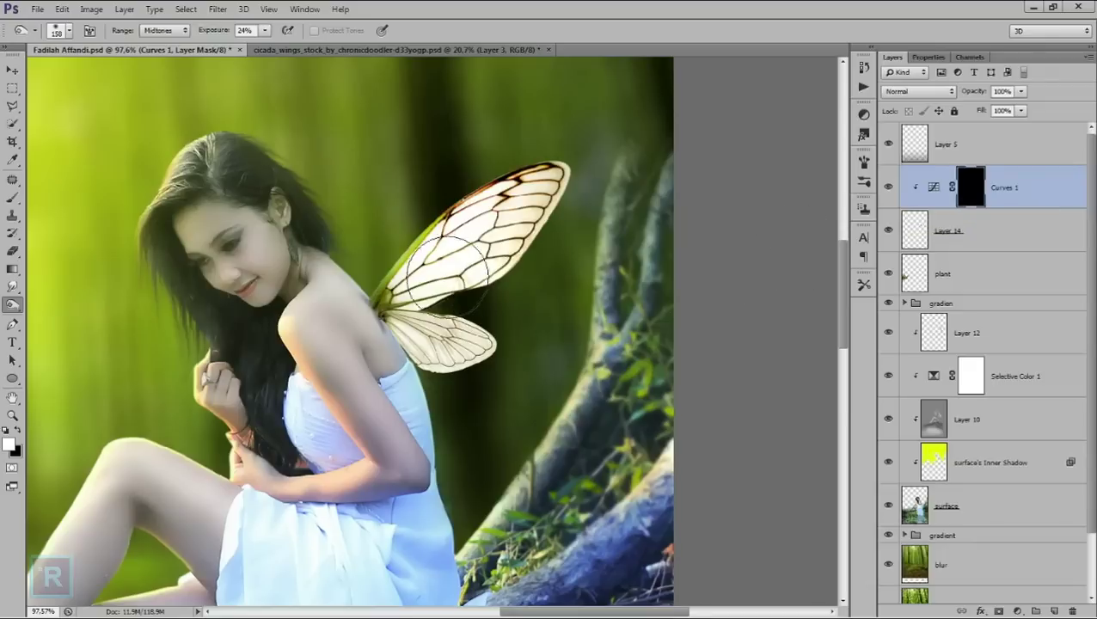
click(13, 199)
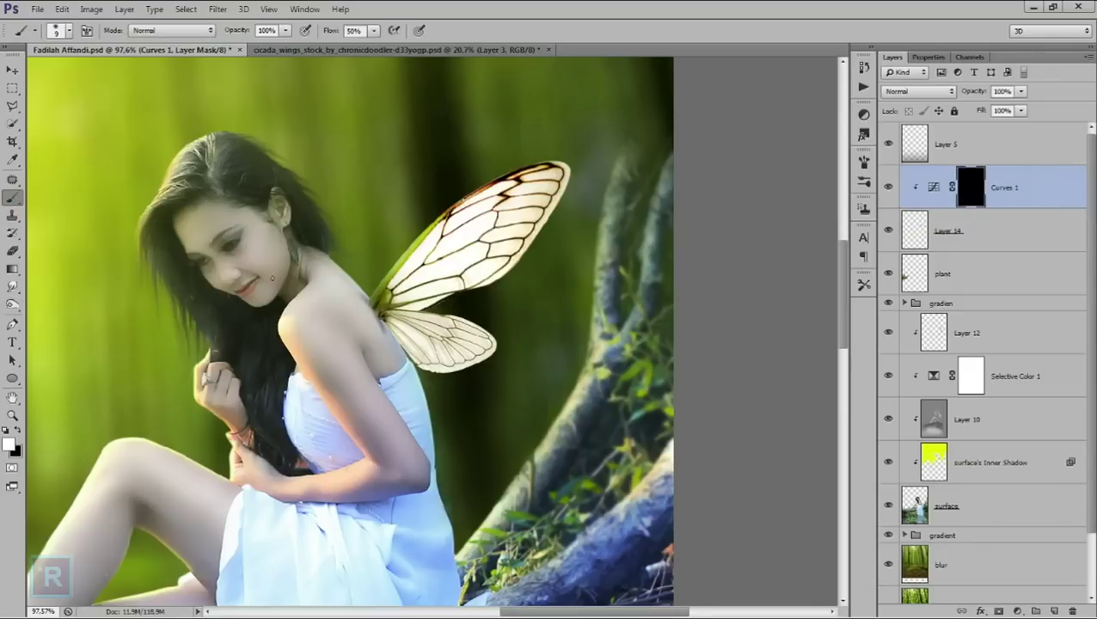
right_click(468, 272)
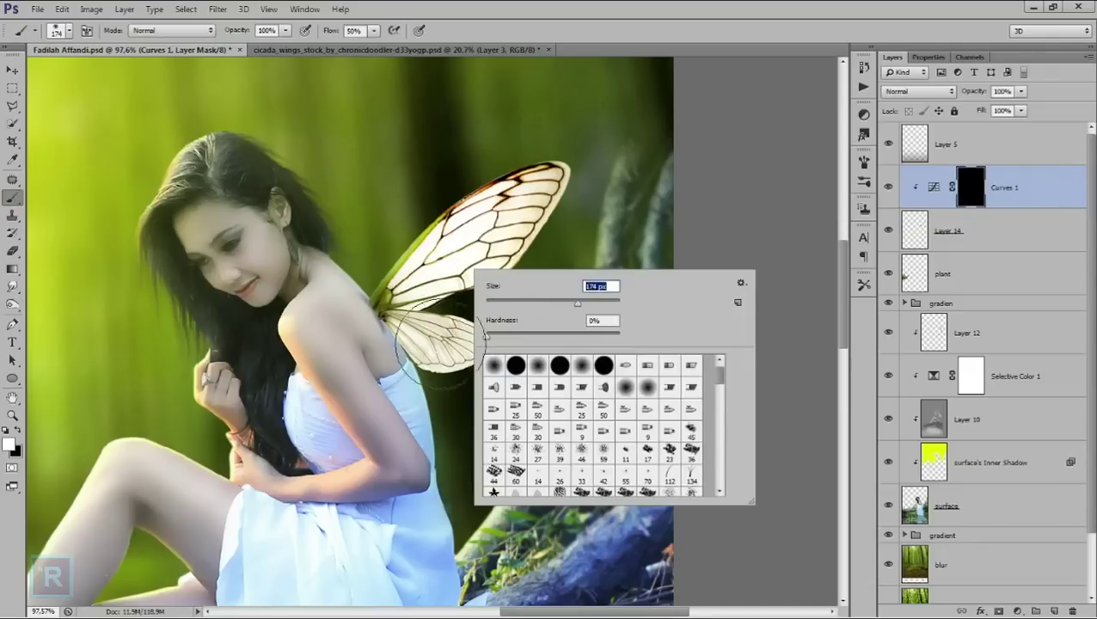
drag(410, 350, 418, 356)
mouse_move(449, 268)
mouse_down()
mouse_move(506, 246)
mouse_move(529, 194)
mouse_up()
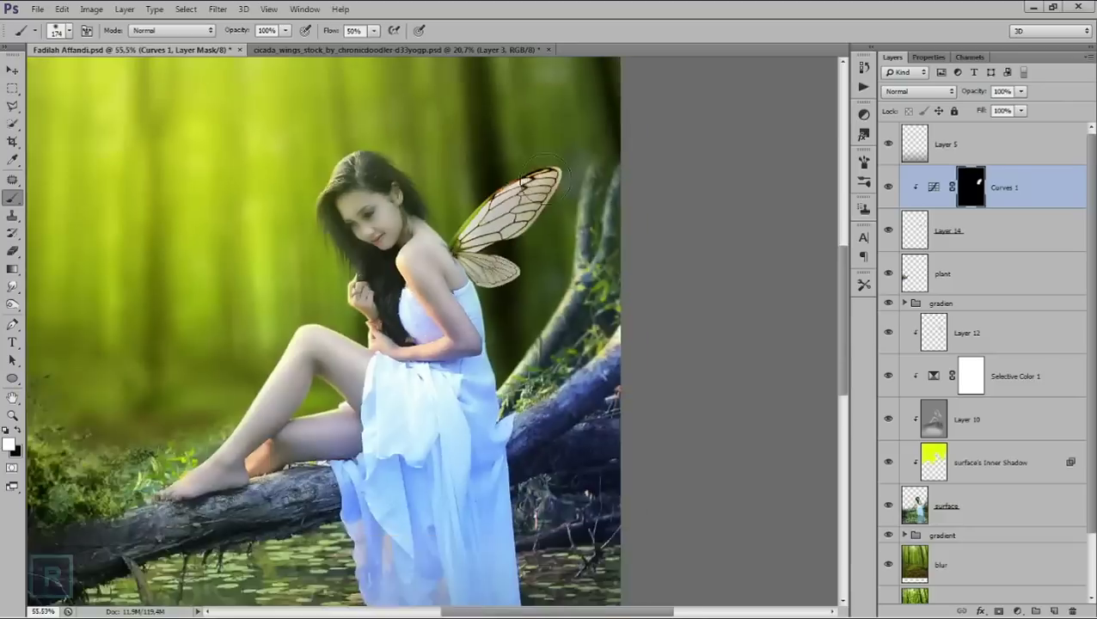
scroll(543, 183, down, 3)
scroll(543, 183, up, 1)
scroll(534, 210, up, 1)
scroll(558, 228, up, 1)
- Reduce the brush to 125 px, merge Layer 14 with Curves 1, and open its layer style
right_click(522, 281)
drag(610, 317, 604, 317)
key(Return)
scroll(441, 171, down, 3)
scroll(447, 157, down, 1)
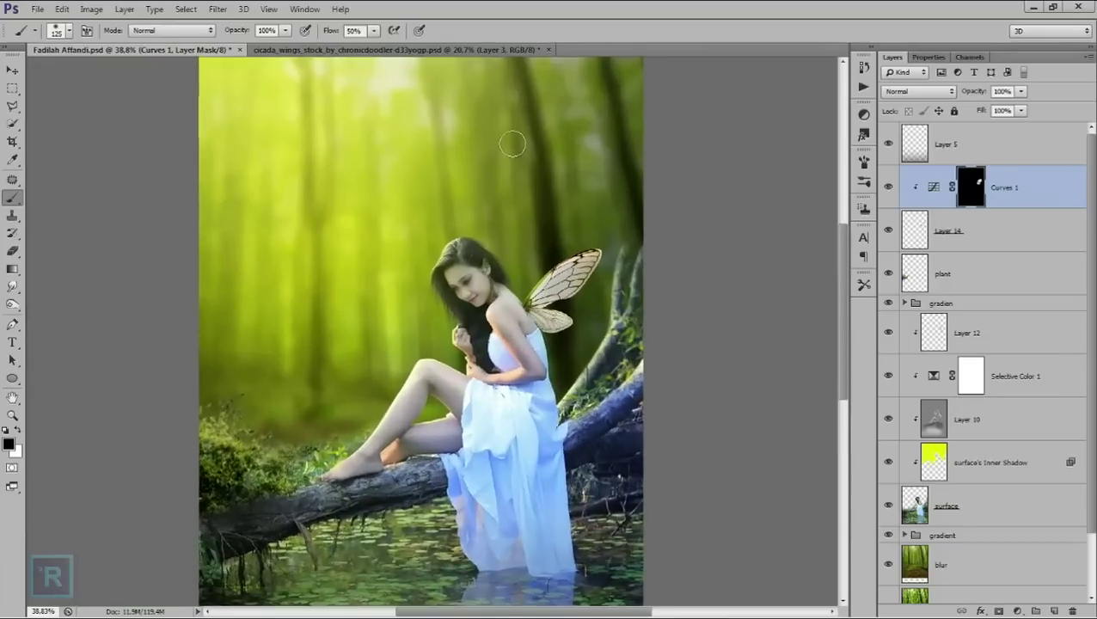
scroll(514, 145, down, 1)
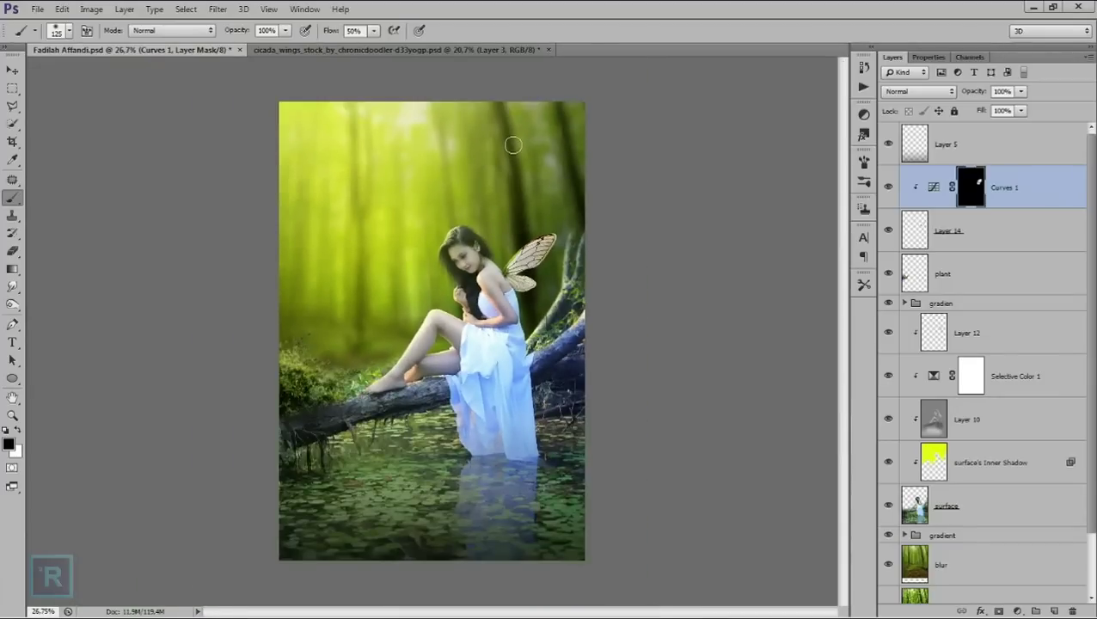
scroll(512, 145, up, 1)
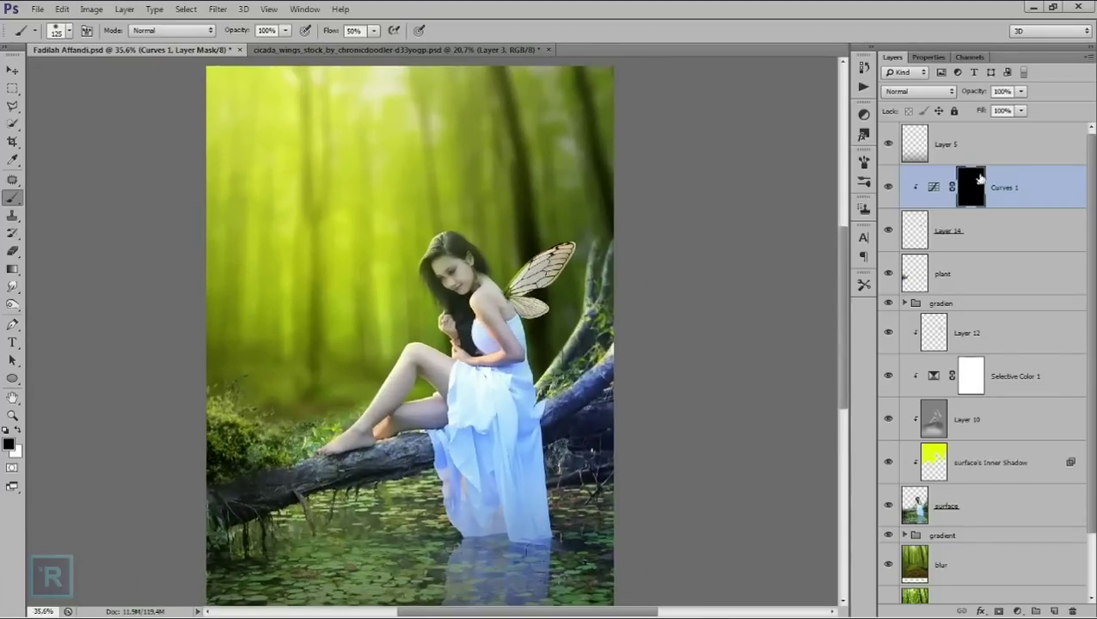
ctrl+click(1006, 226)
key(ctrl+e)
double_click(1018, 187)
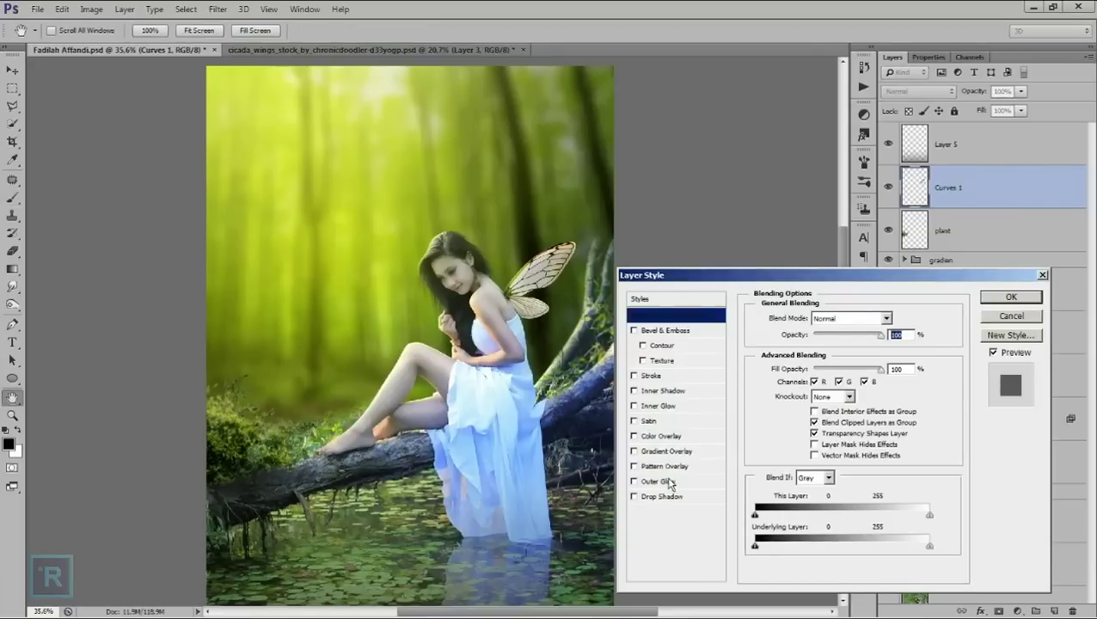
- Apply a 106 px Outer Glow in pale yellow (ffffc3) to the wings
click(670, 483)
drag(809, 438, 831, 438)
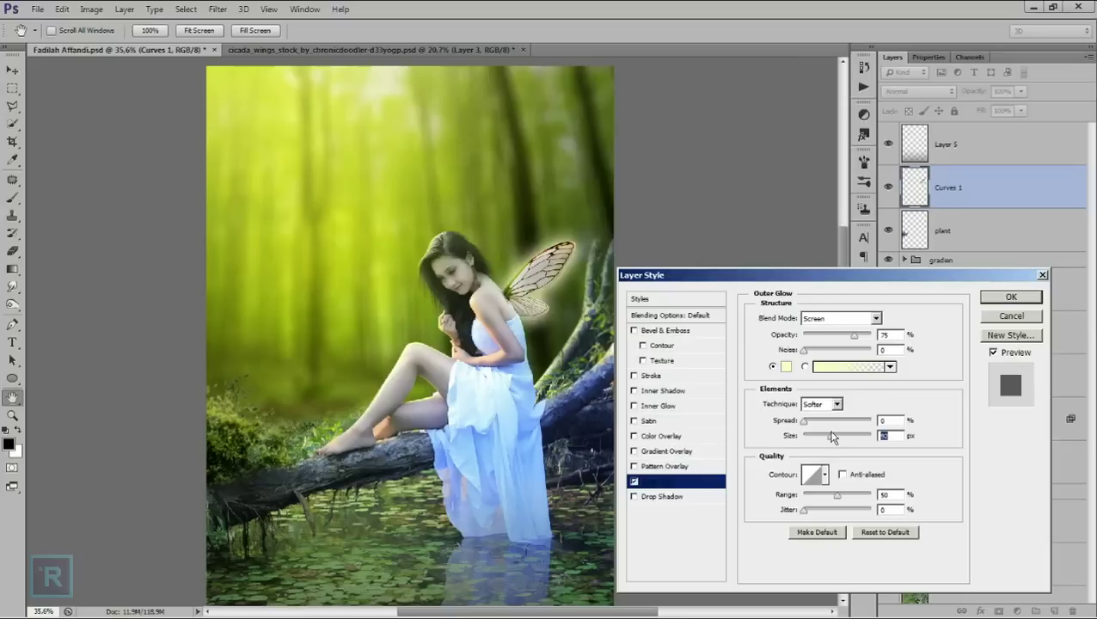
drag(841, 435, 835, 435)
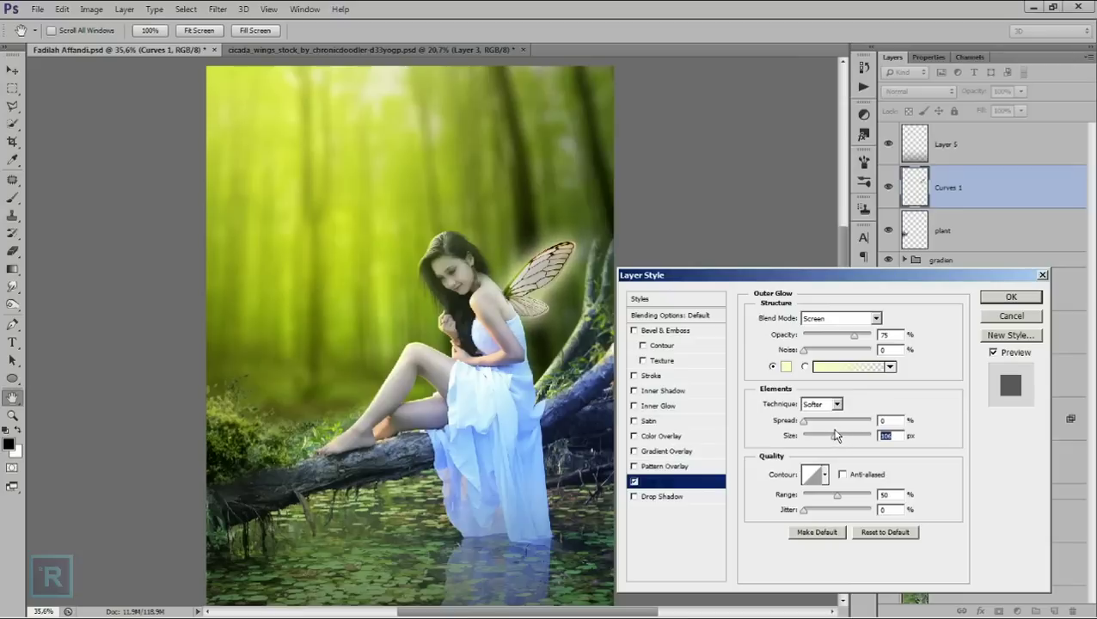
click(786, 367)
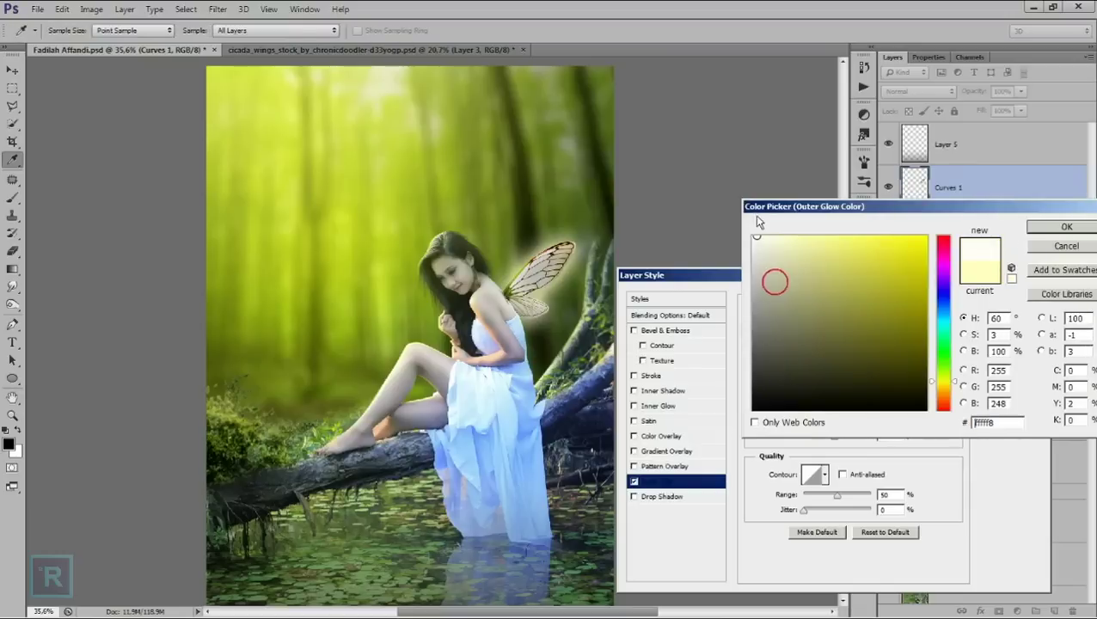
drag(778, 252, 790, 244)
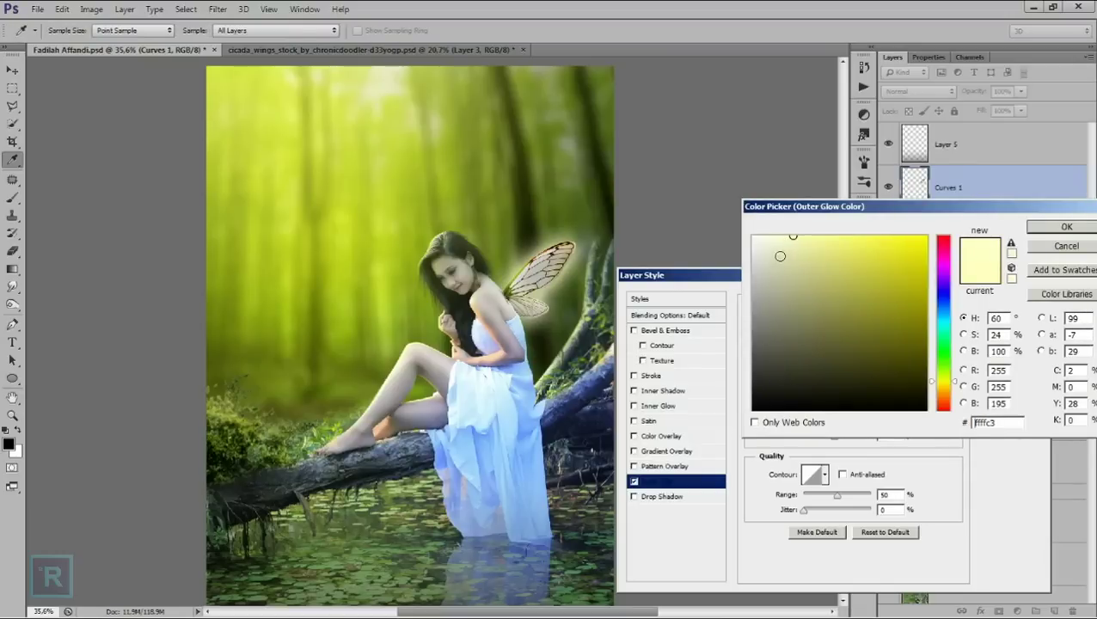
click(1066, 227)
click(1004, 296)
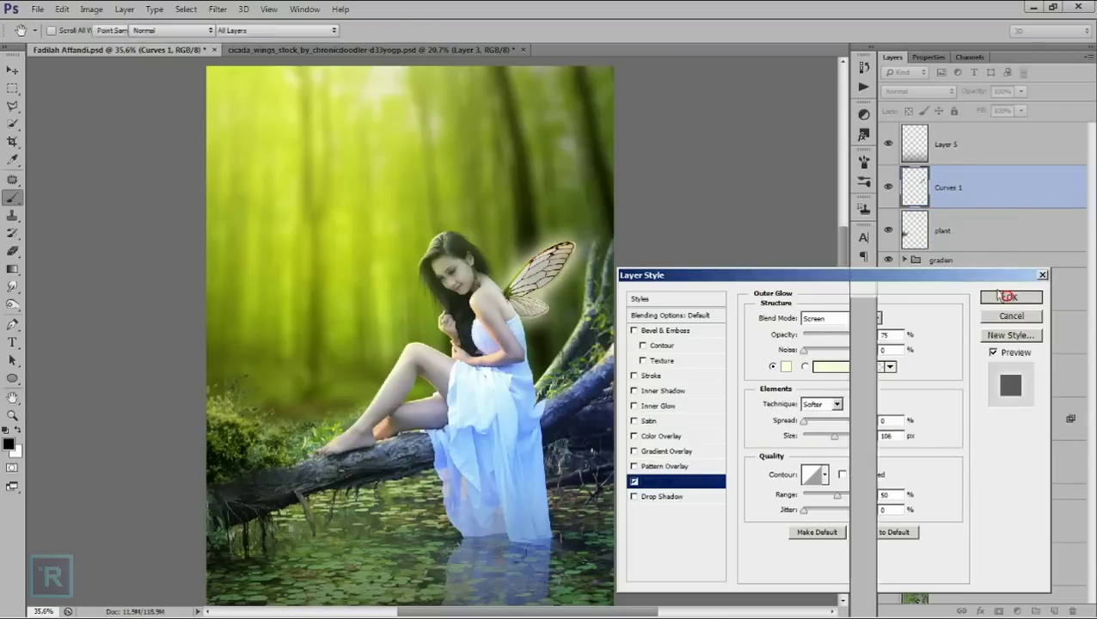
- Brighten the wing further with the Dodge tool
right_click(13, 305)
click(42, 304)
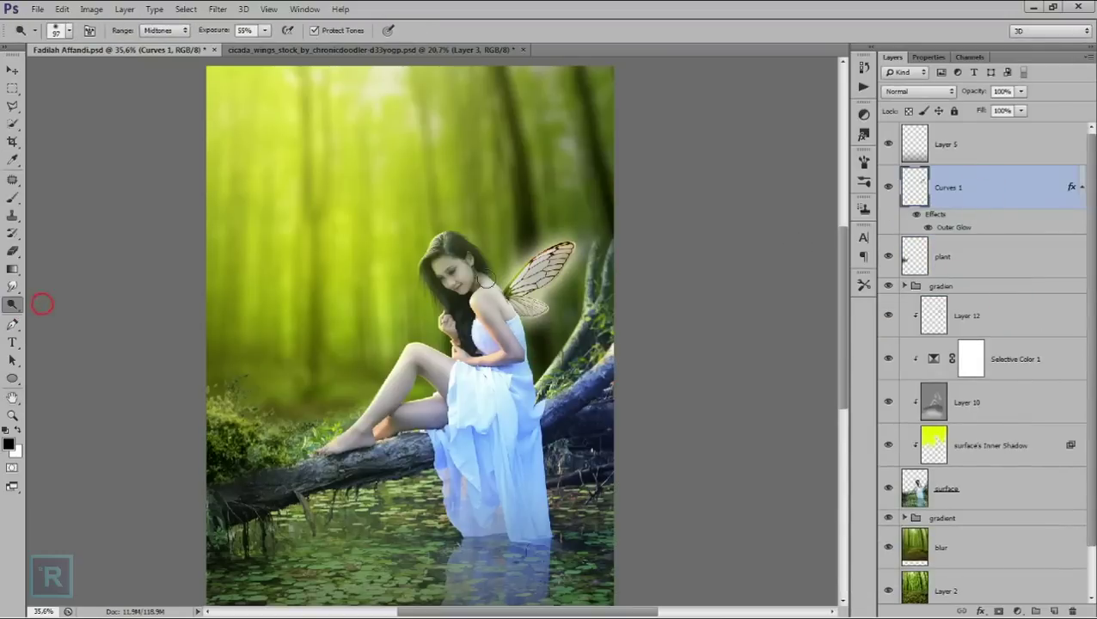
scroll(511, 267, up, 2)
drag(524, 322, 599, 230)
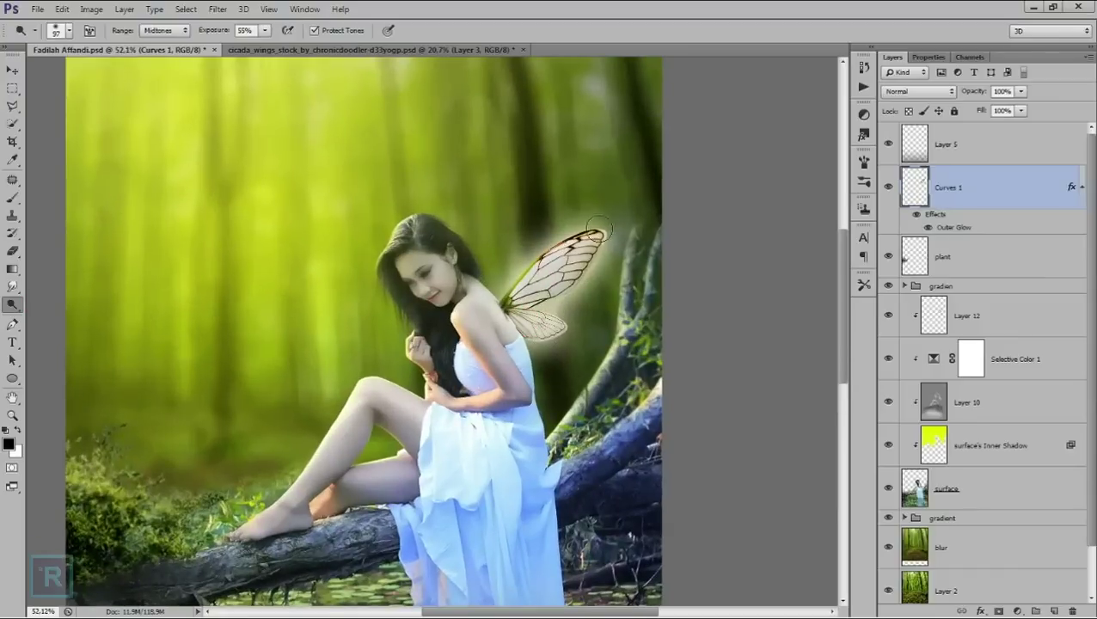
- Bring the starfield image 1bltfmmz.bmp to the front
scroll(570, 246, down, 2)
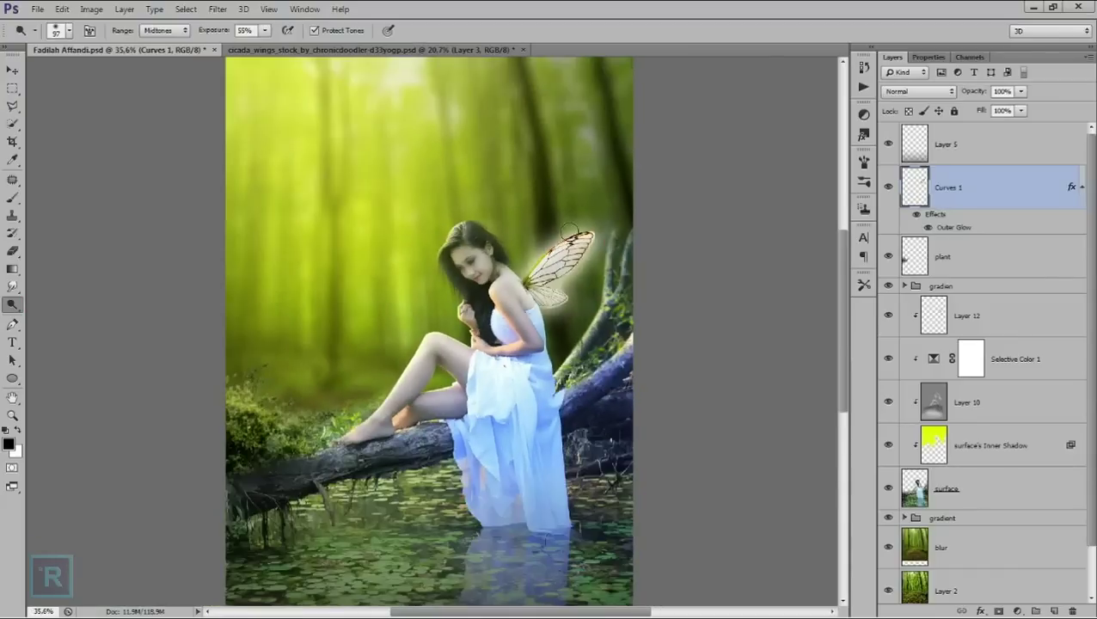
scroll(575, 233, down, 1)
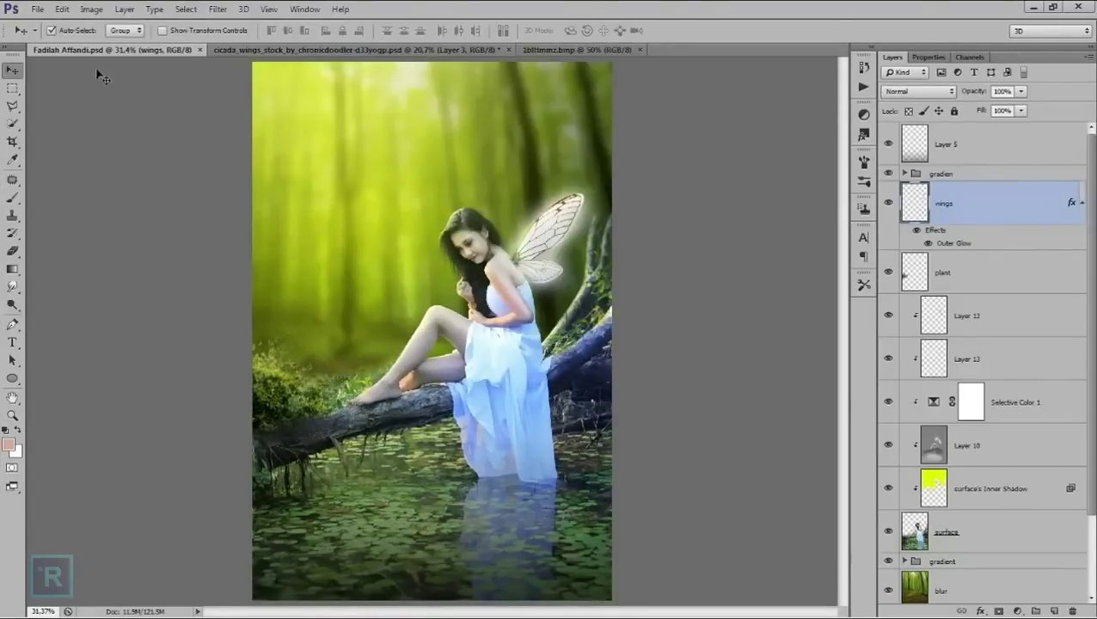
click(543, 49)
- Drag the starfield into the fairy composite and move it right and down over the scene
drag(484, 130, 360, 90)
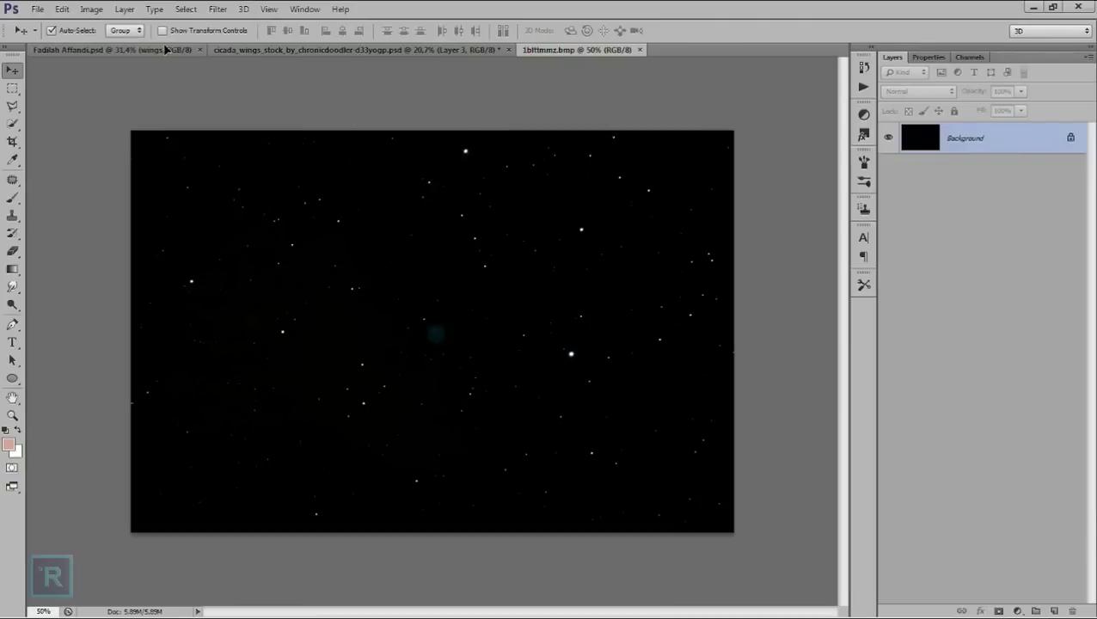
scroll(432, 181, down, 2)
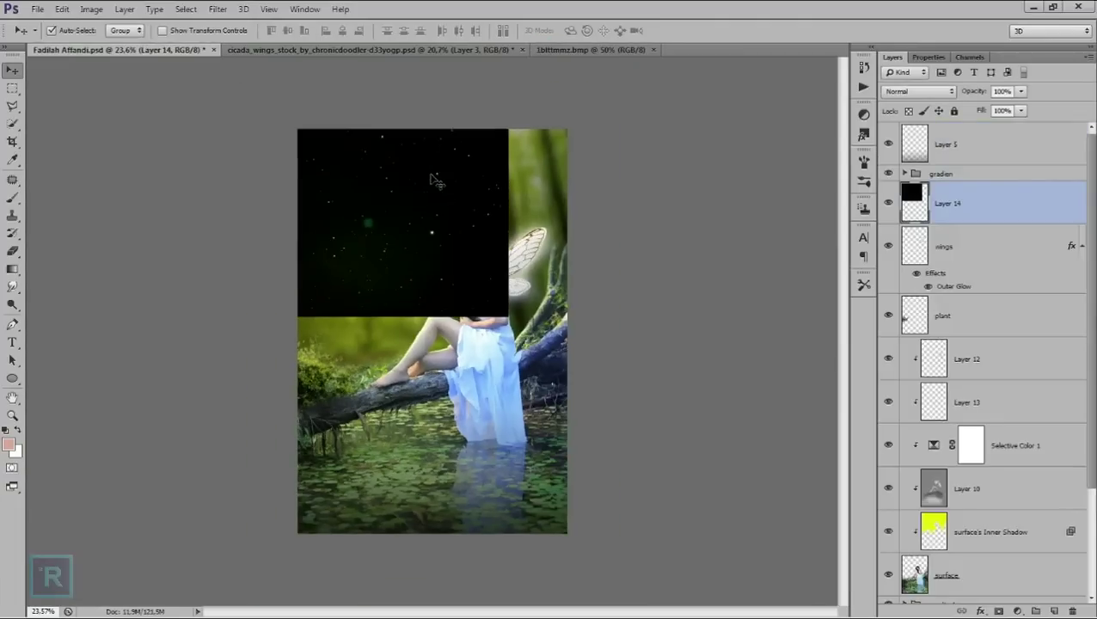
click(434, 185)
click(989, 207)
key(ctrl+t)
drag(415, 172, 485, 228)
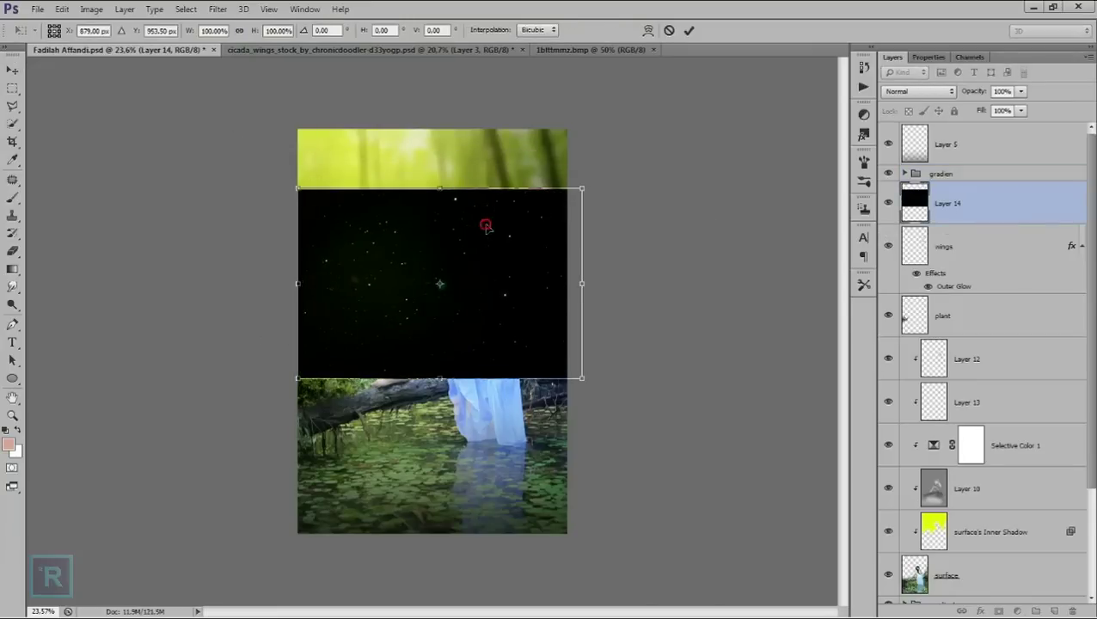
key(Return)
- Set the starfield to Screen blend mode and colorize it green, hue 164, saturation 42
scroll(771, 213, up, 1)
click(916, 91)
click(917, 215)
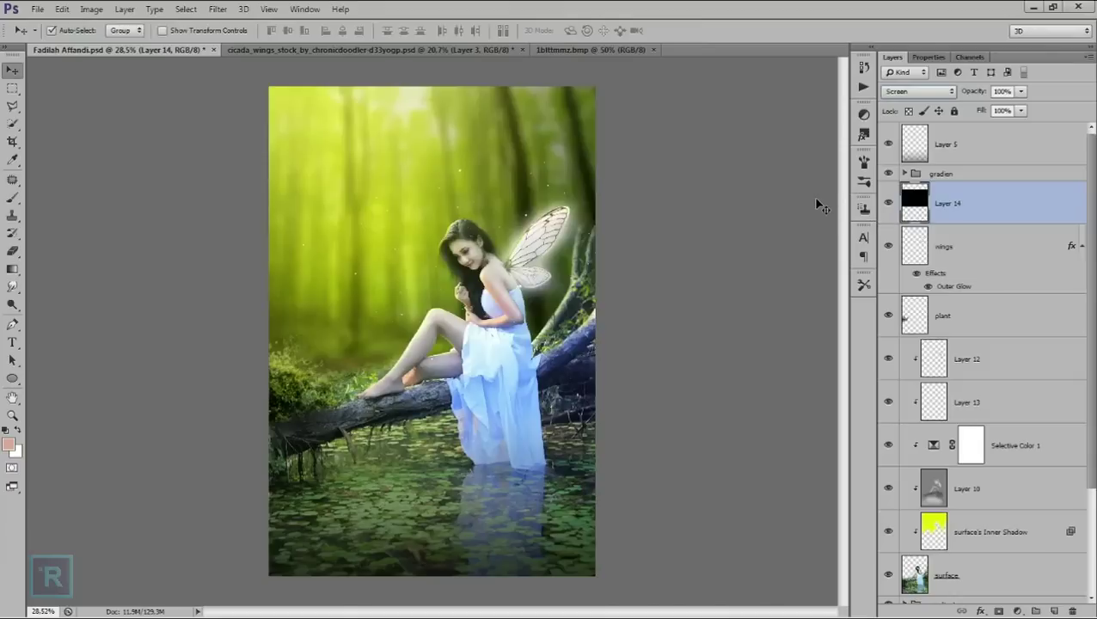
key(ctrl+u)
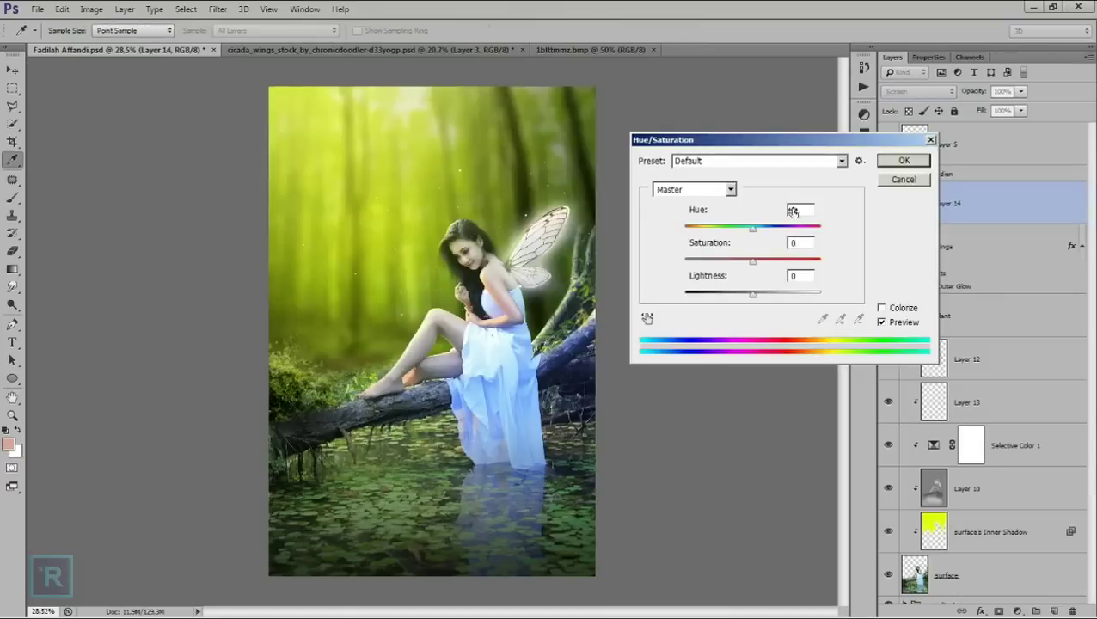
click(895, 309)
drag(720, 259, 742, 260)
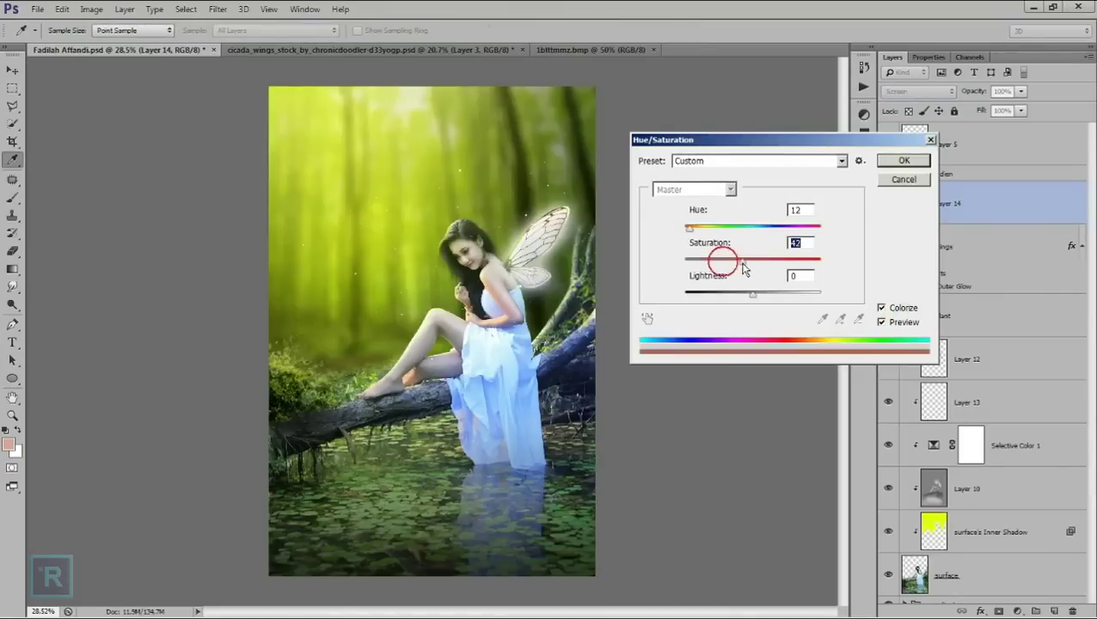
mouse_move(693, 230)
mouse_down()
mouse_move(762, 226)
mouse_move(747, 226)
mouse_up()
click(903, 161)
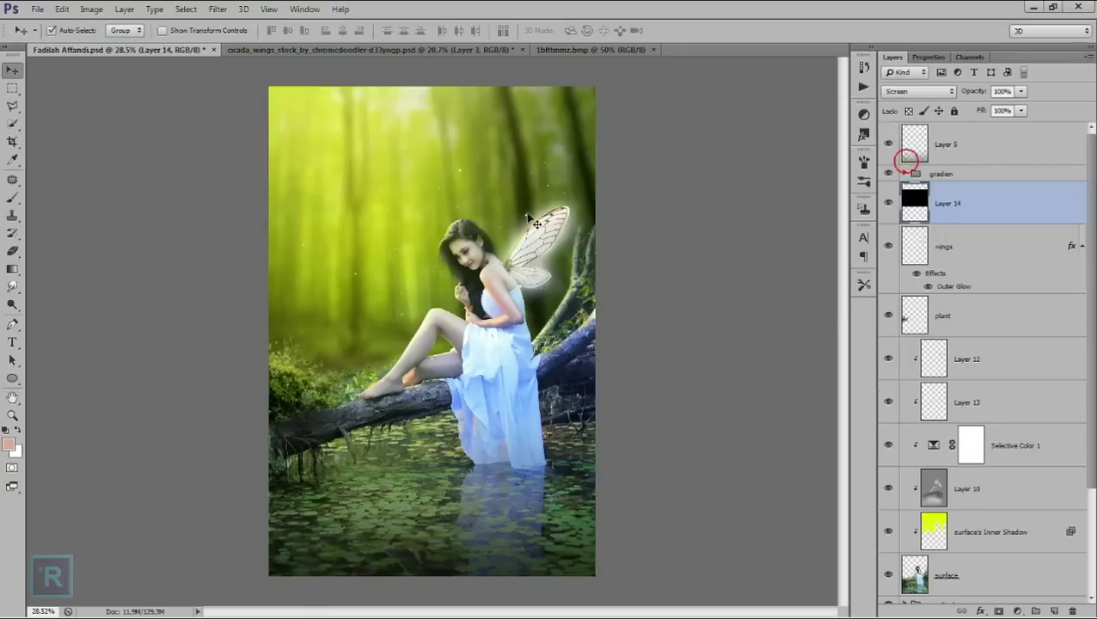
scroll(496, 214, up, 1)
scroll(496, 214, up, 1)
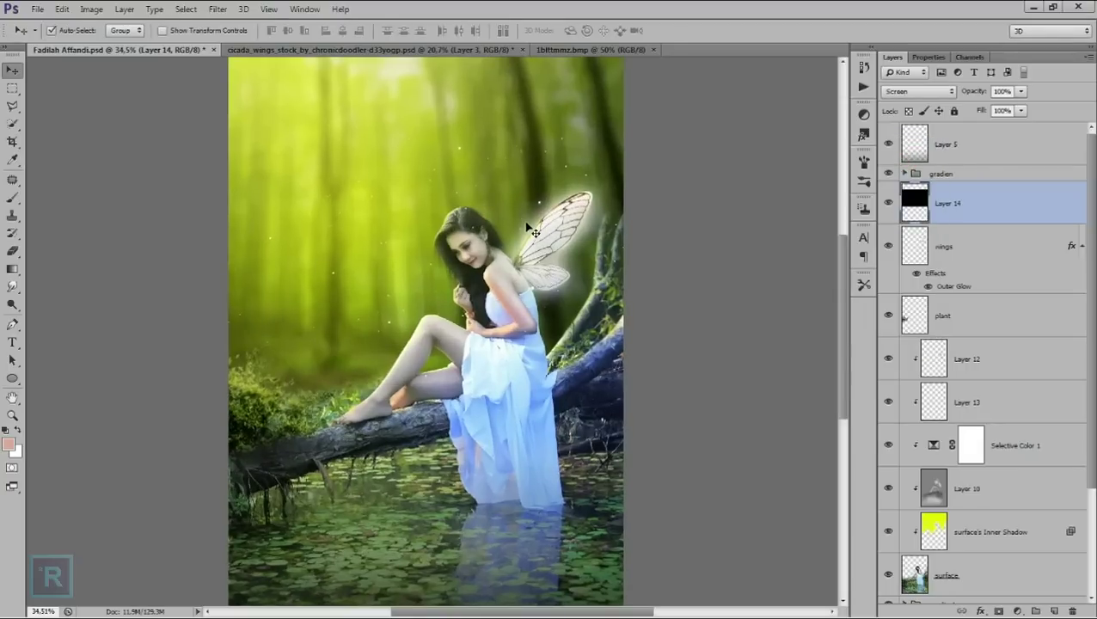
- Duplicate the starfield layer and move the copy up and to the left
key(ctrl+j)
key(ctrl+t)
drag(531, 229, 434, 161)
scroll(451, 161, down, 1)
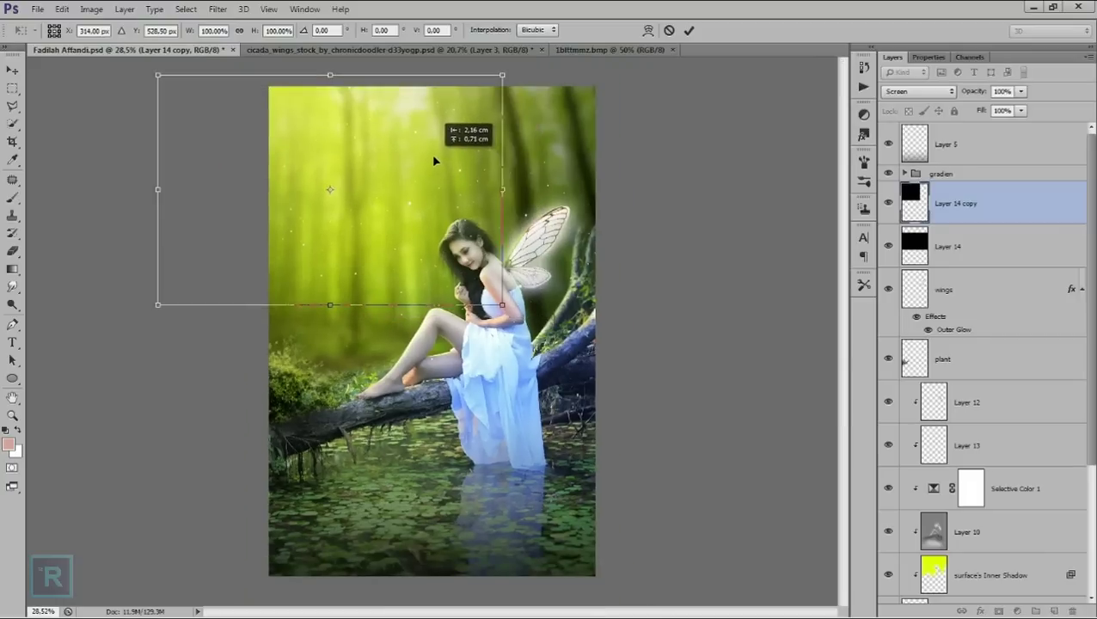
key(Return)
scroll(379, 225, down, 1)
scroll(379, 226, up, 1)
scroll(460, 227, down, 2)
scroll(473, 226, up, 1)
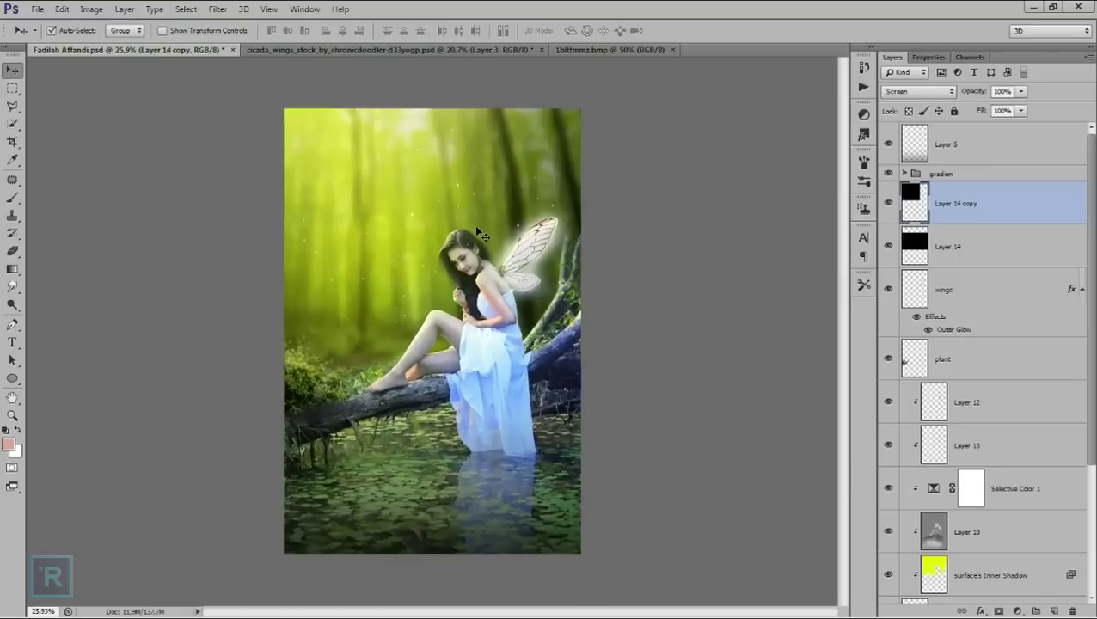
- Make a second starfield copy and move it toward the right side
key(ctrl+j)
key(ctrl+t)
mouse_move(441, 196)
mouse_down()
mouse_move(656, 373)
mouse_move(683, 324)
mouse_up()
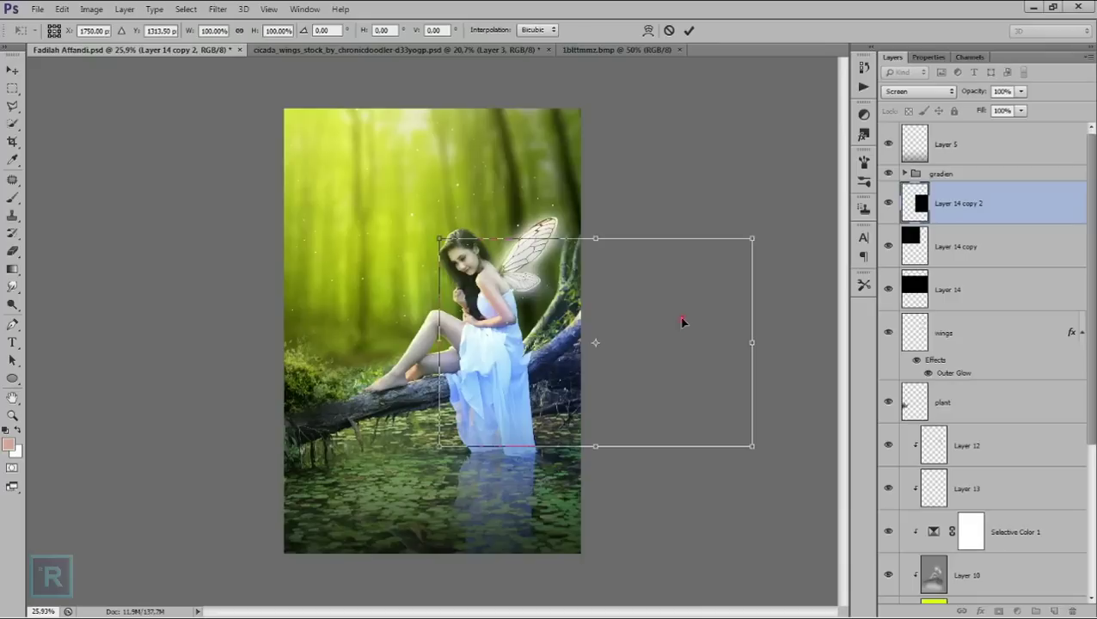
double_click(681, 322)
- Make a third copy, move it lower left and resize it, then select the original starfield layer
key(ctrl+j)
key(ctrl+t)
mouse_move(673, 316)
mouse_down()
mouse_move(460, 309)
mouse_move(340, 343)
mouse_move(391, 375)
mouse_move(391, 364)
mouse_up()
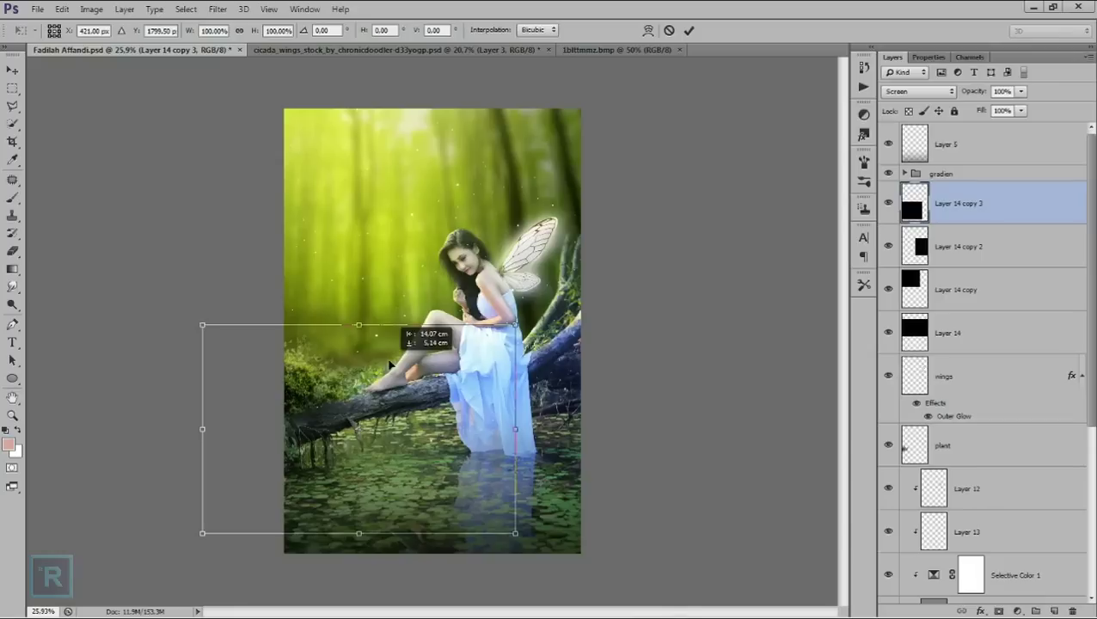
key(ctrl+minus)
mouse_move(496, 484)
mouse_down()
mouse_move(730, 551)
mouse_move(637, 509)
mouse_move(583, 520)
mouse_move(541, 507)
mouse_up()
key(ctrl+minus)
drag(396, 525, 396, 447)
drag(455, 410, 437, 416)
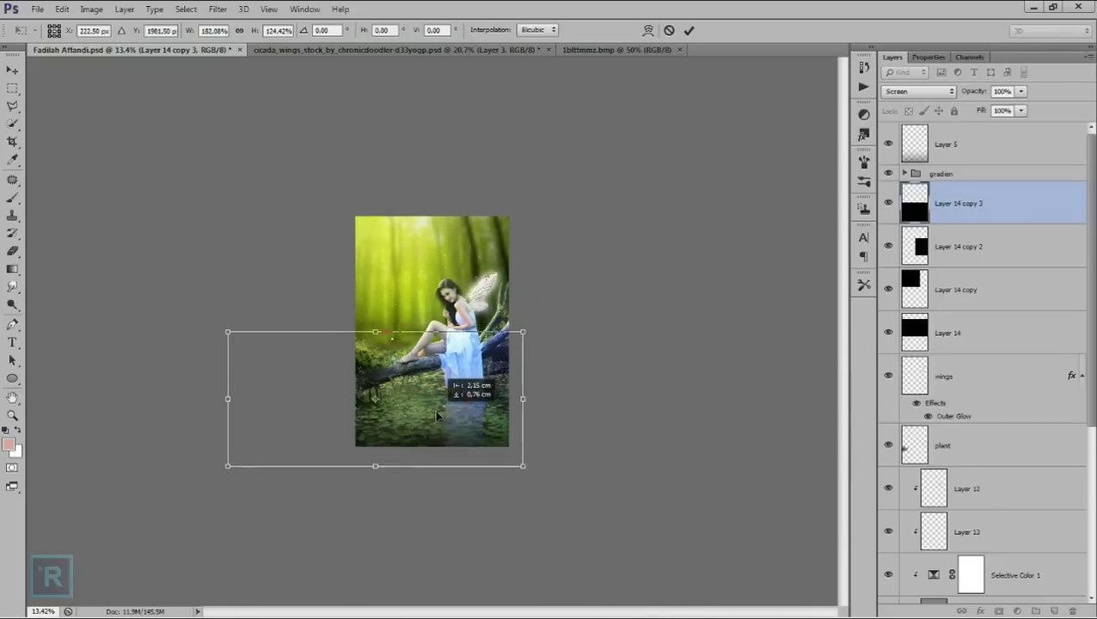
key(Return)
scroll(439, 416, up, 4)
scroll(438, 416, up, 1)
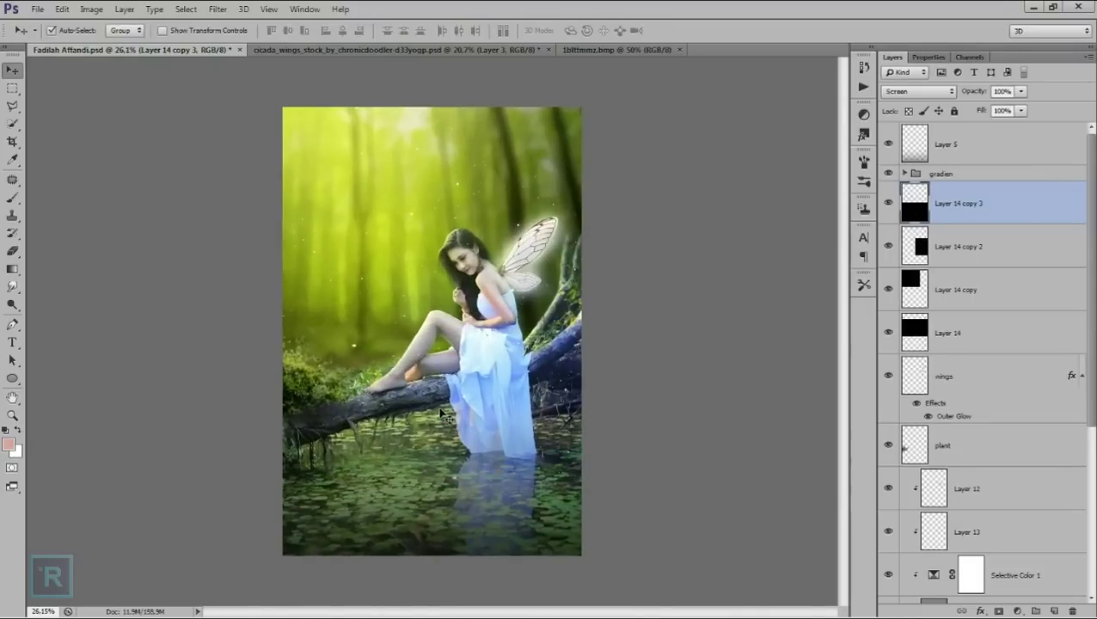
scroll(624, 234, up, 1)
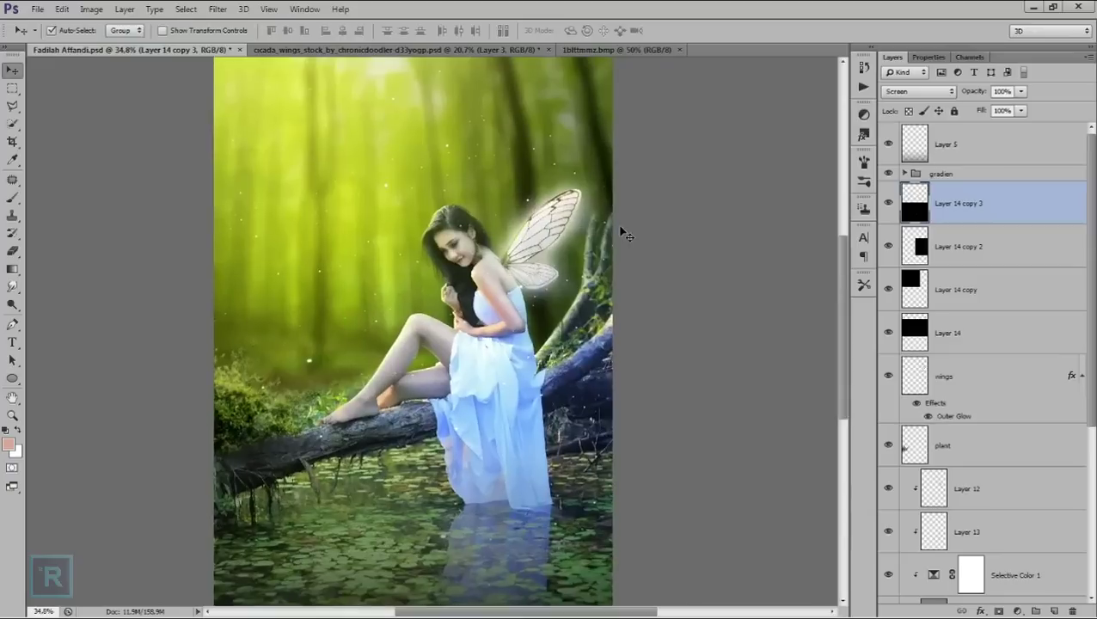
scroll(624, 234, up, 1)
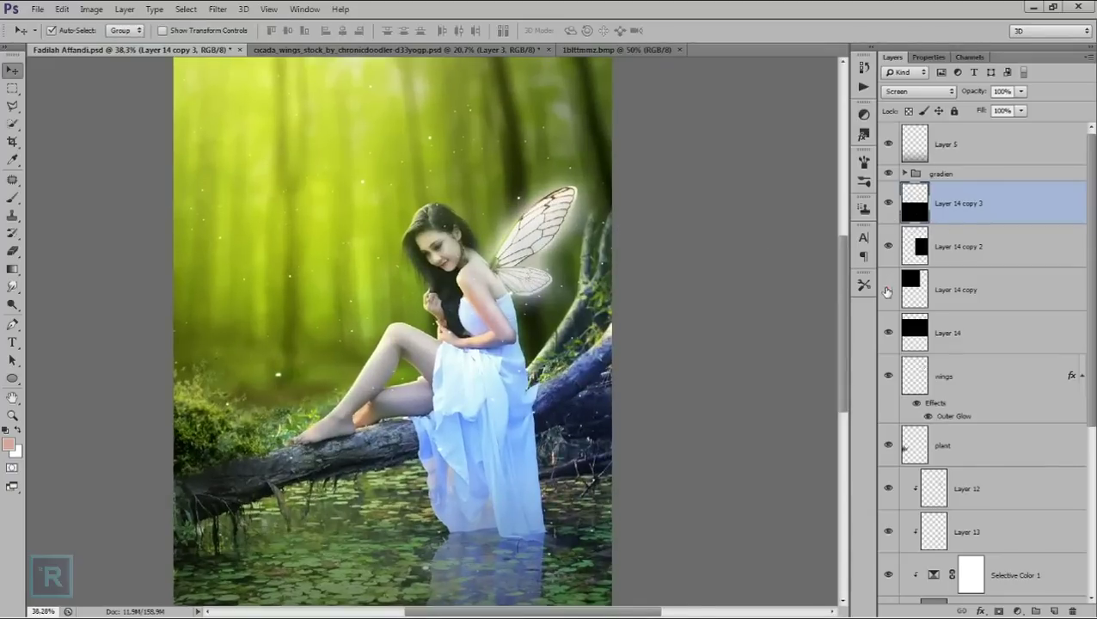
click(963, 328)
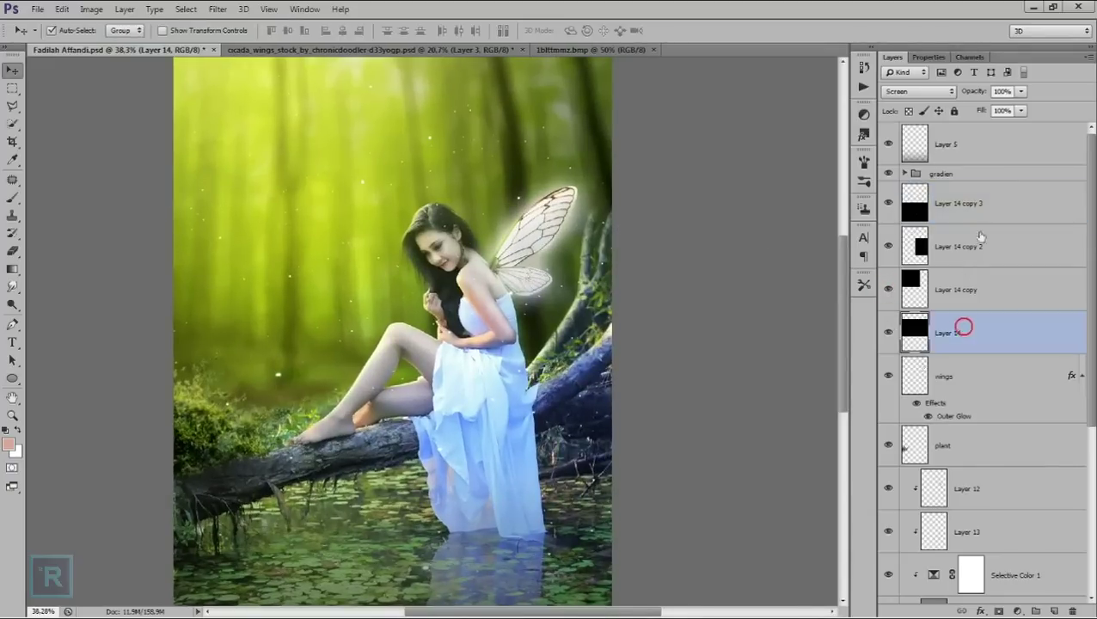
- Lower Layer 14's opacity to about 62% and erase some of its stars
click(1021, 91)
drag(1022, 107, 995, 115)
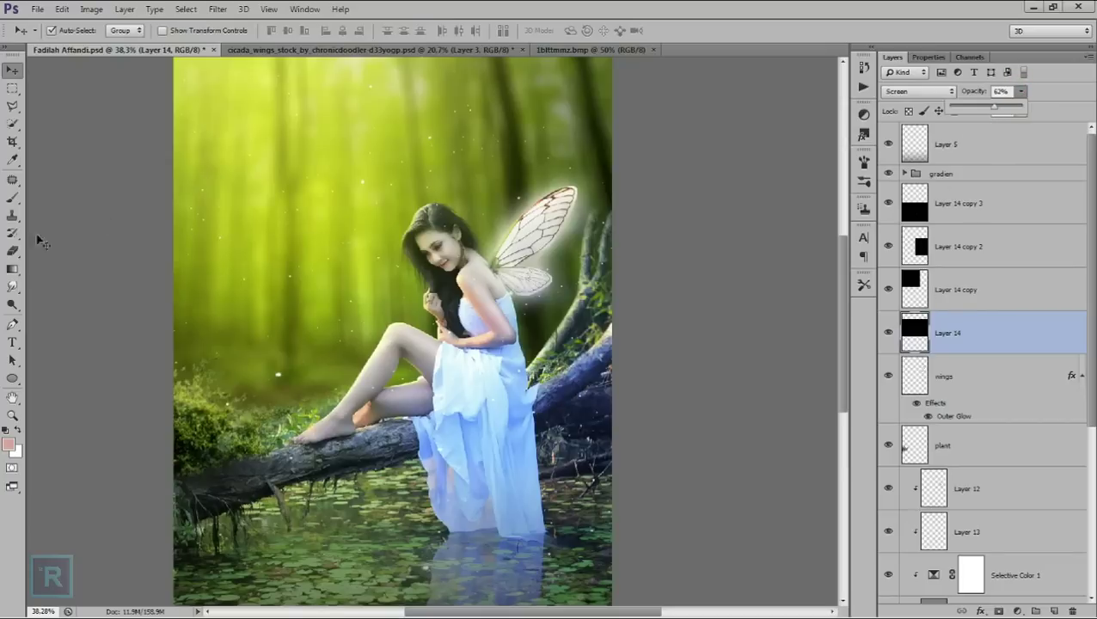
click(12, 250)
drag(385, 361, 379, 382)
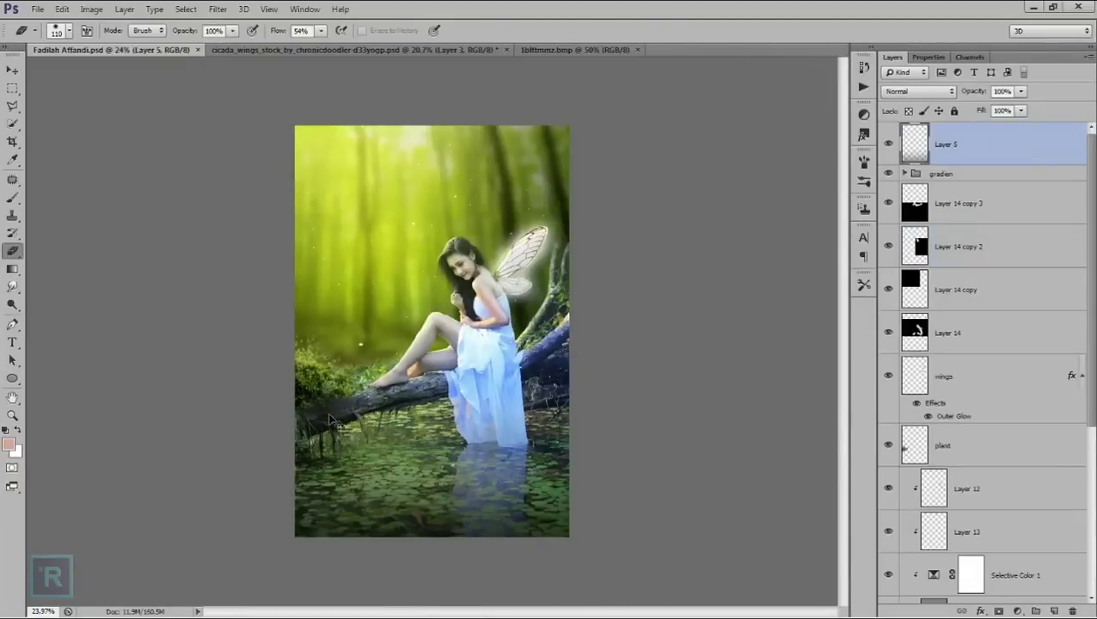
- Transform Layer 5: move it up and stretch its top edge to just below the log
key(ctrl+t)
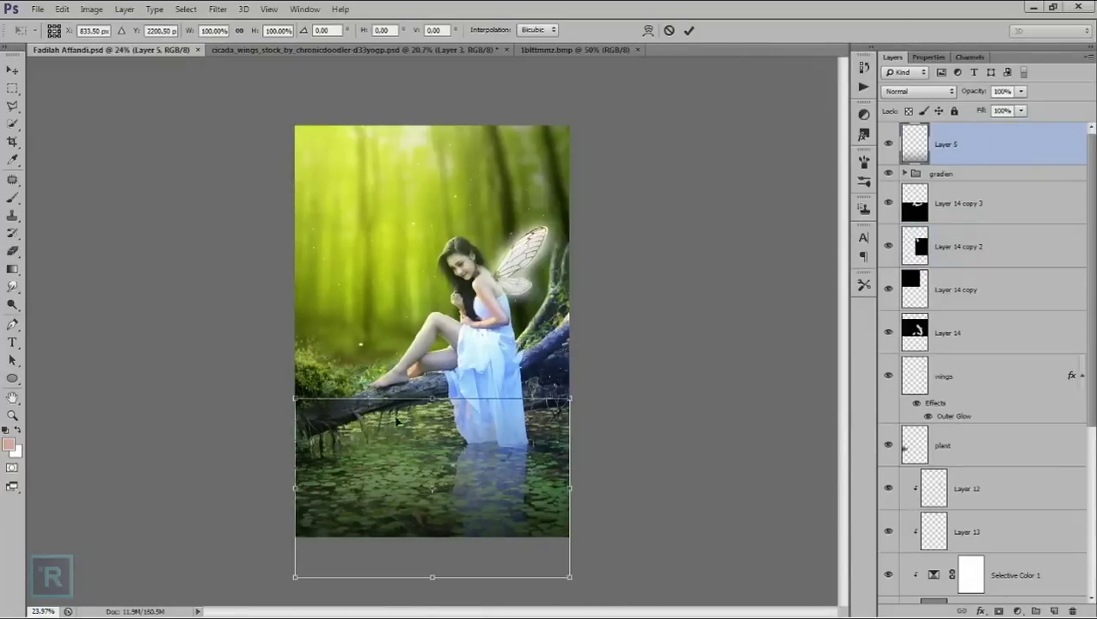
drag(447, 513, 447, 471)
mouse_move(432, 358)
mouse_down()
mouse_move(434, 344)
mouse_move(436, 367)
mouse_up()
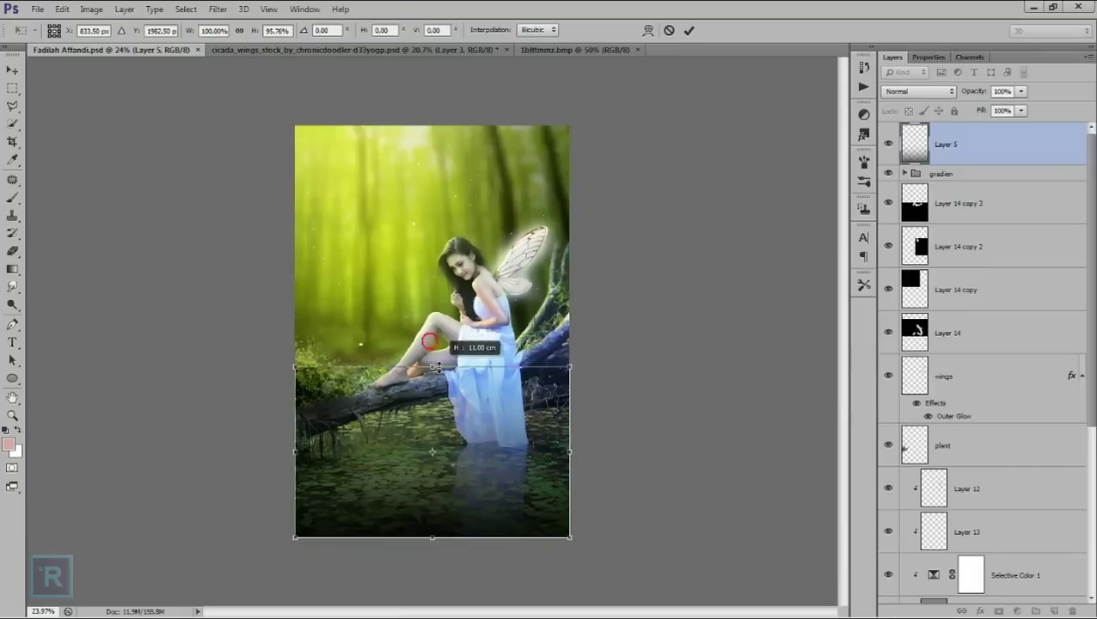
key(Return)
- Give Layer 5 a dark navy #0c1731 Color Overlay to deepen the water shading
key(e)
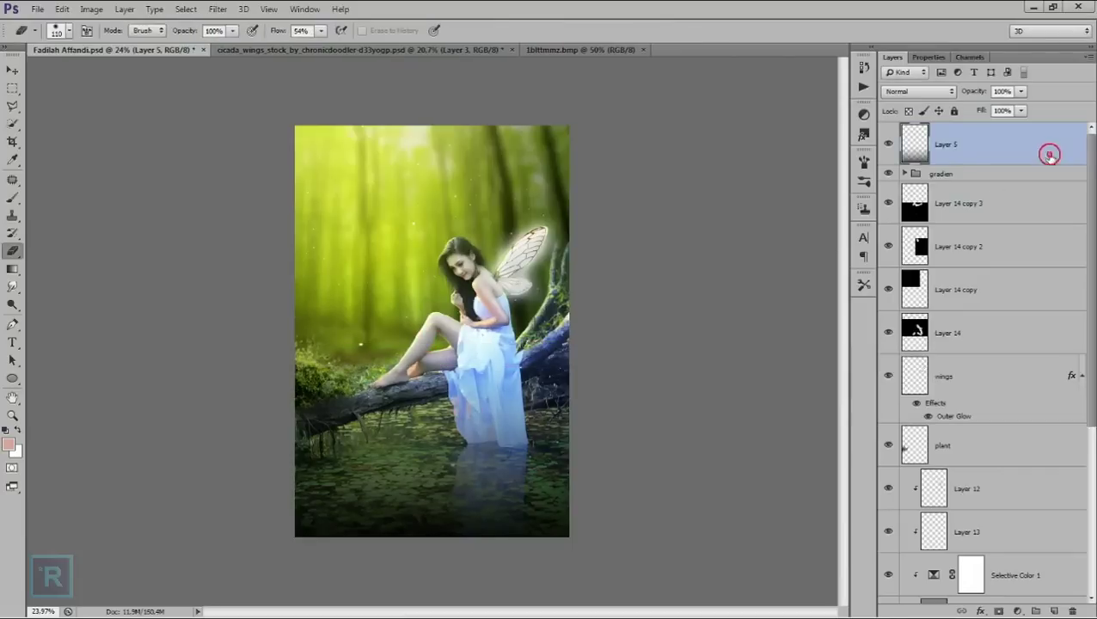
double_click(1050, 155)
click(660, 436)
click(905, 320)
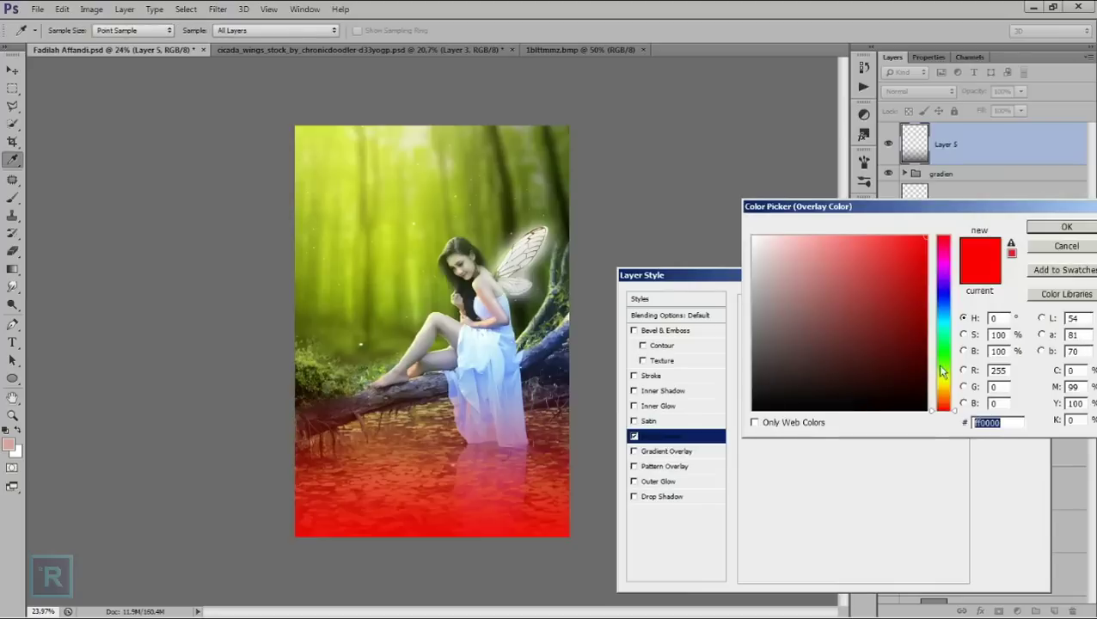
click(944, 310)
click(893, 285)
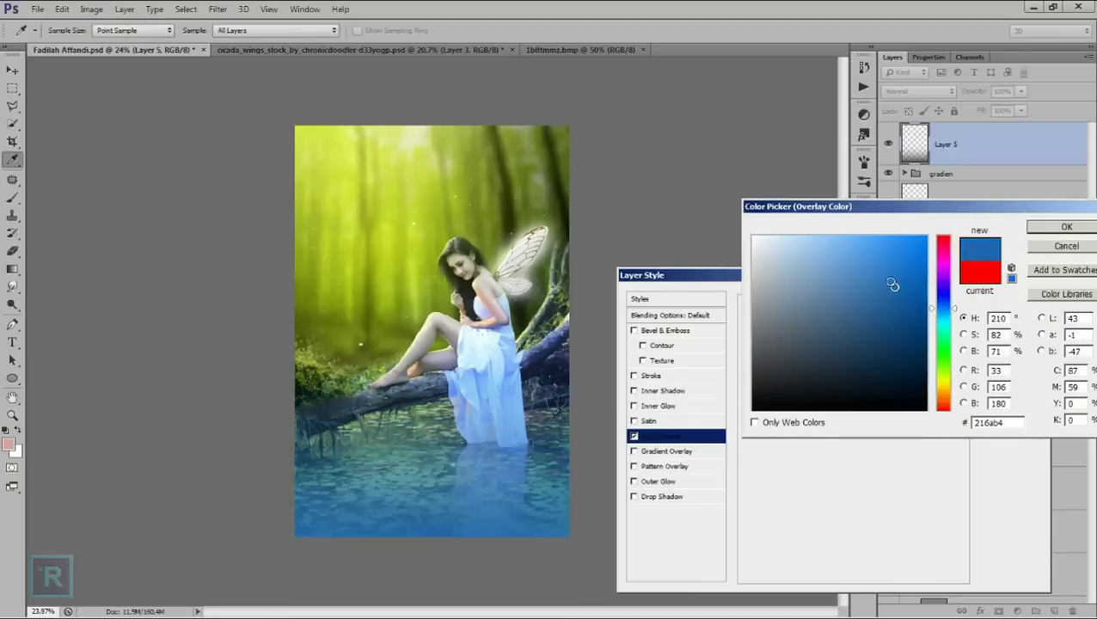
drag(894, 286, 848, 362)
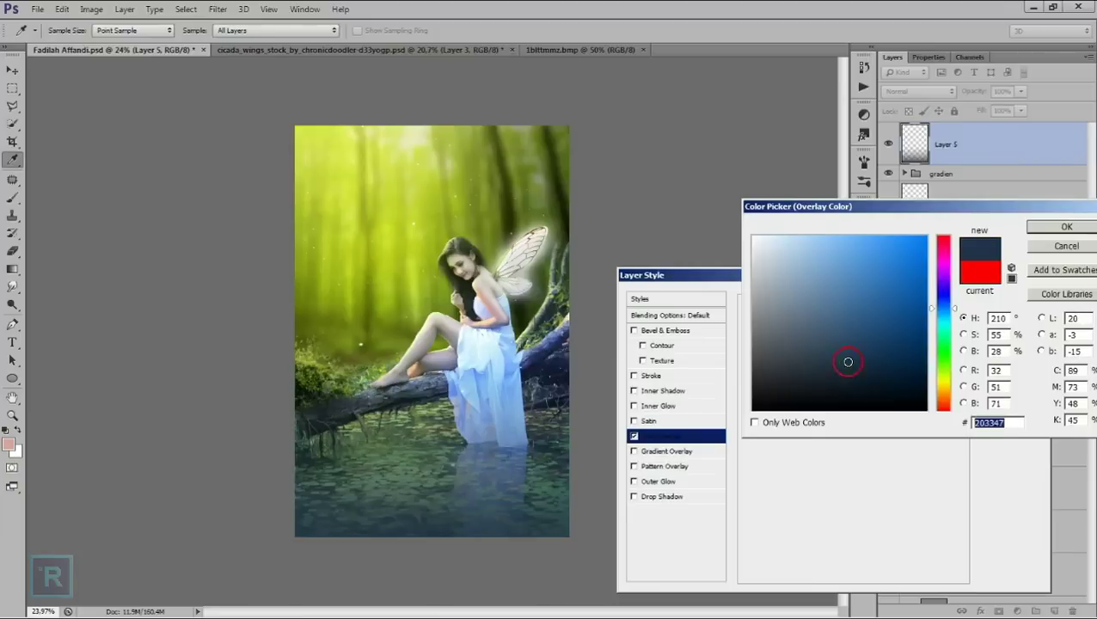
click(943, 368)
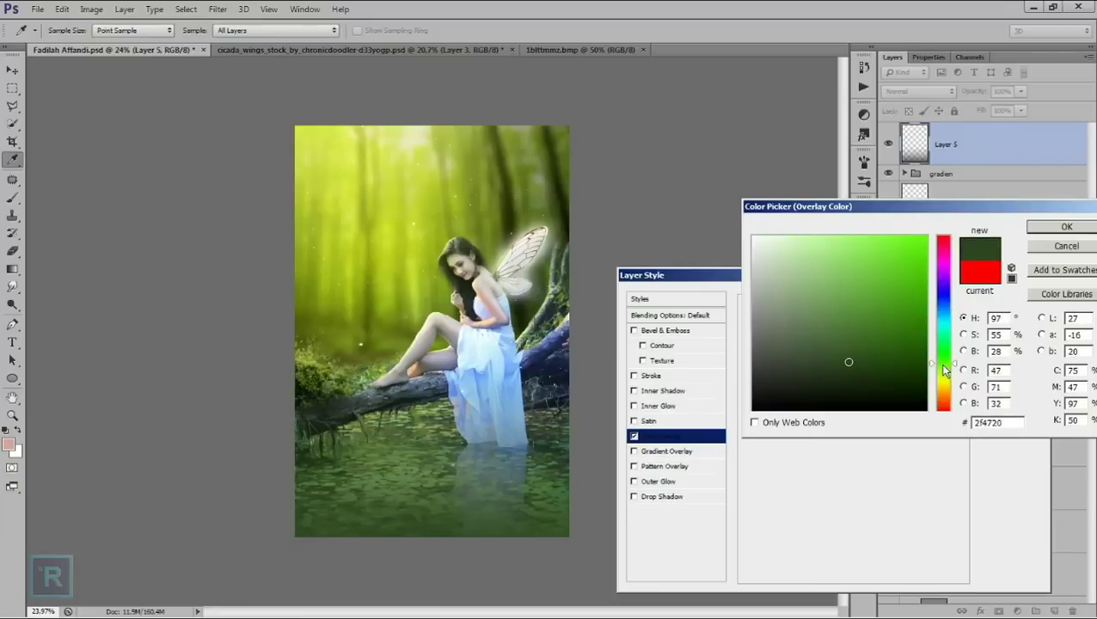
drag(880, 369, 884, 376)
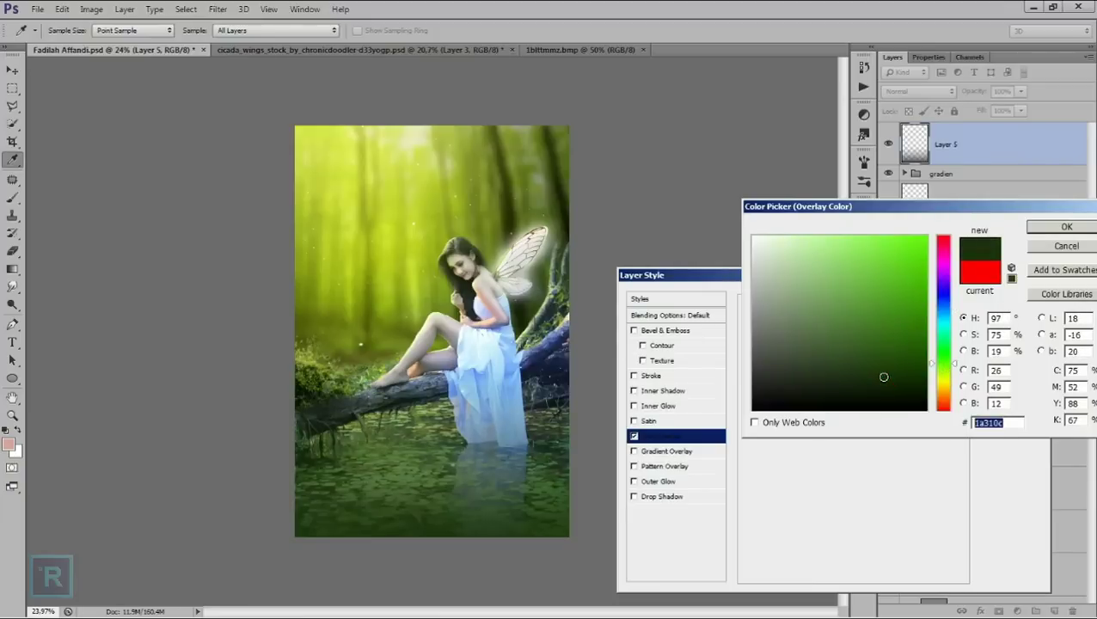
drag(943, 352, 943, 304)
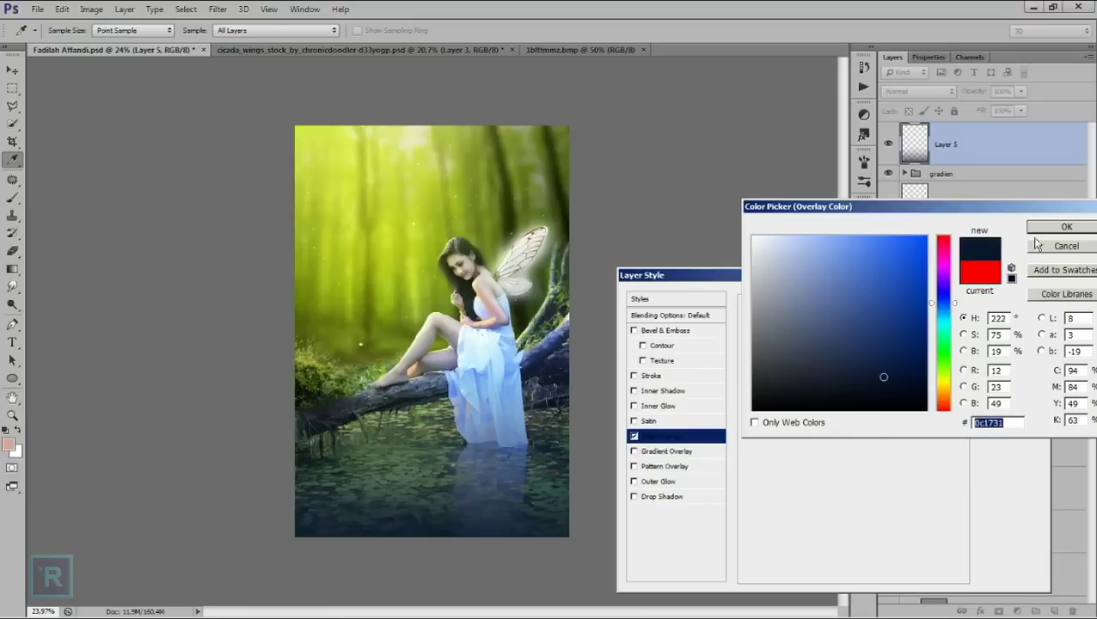
click(1063, 227)
click(1006, 299)
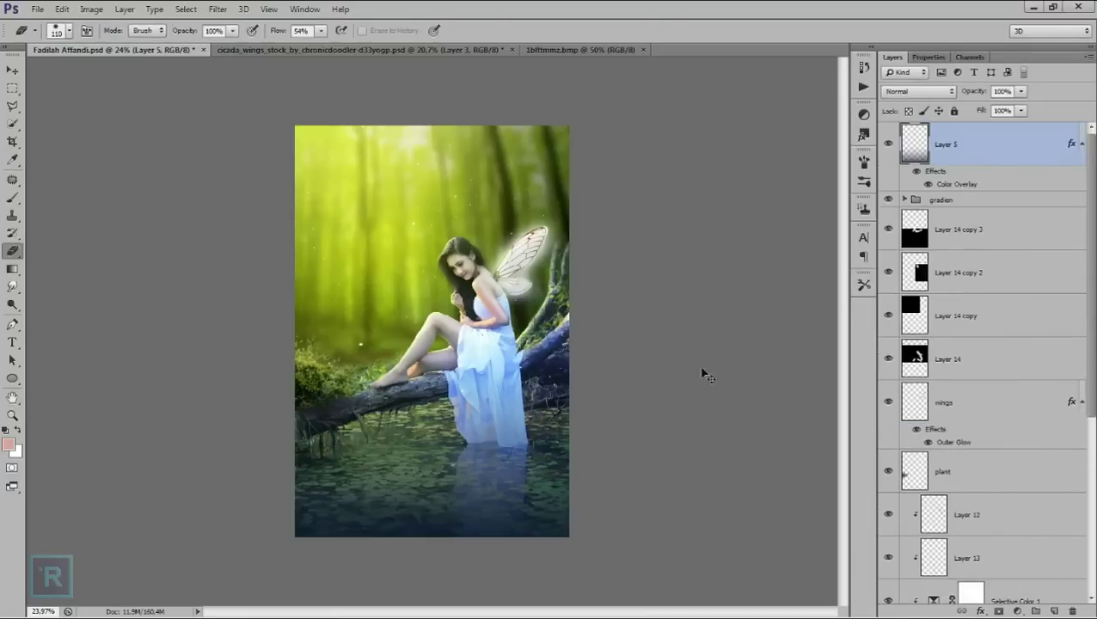
- Transform Layer 5's water shading, widening it to about 104% and lowering it across the pond
key(ctrl+t)
drag(435, 365, 435, 343)
drag(465, 404, 450, 444)
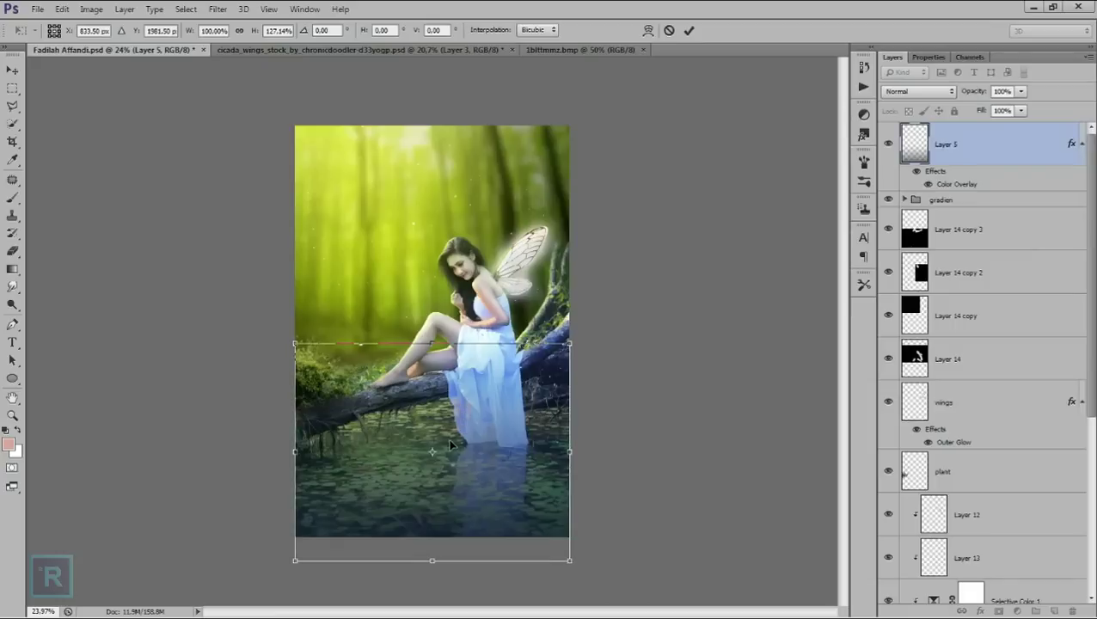
drag(294, 453, 288, 453)
drag(564, 462, 569, 456)
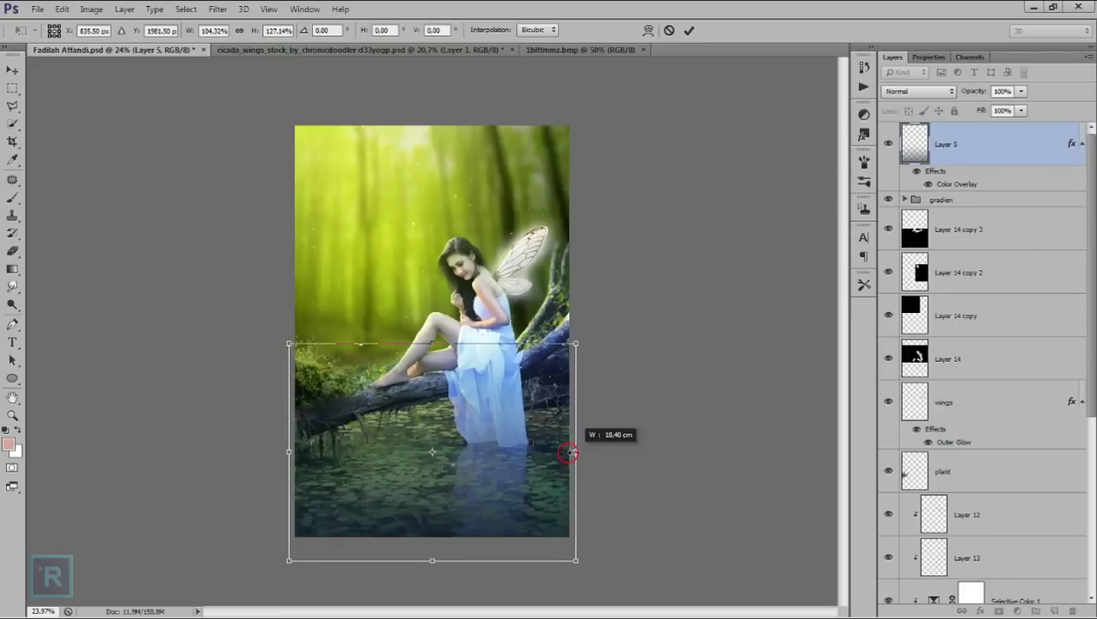
click(688, 30)
- Select the Eraser and zoom in and out around the fairy's shoulder and wing
key(e)
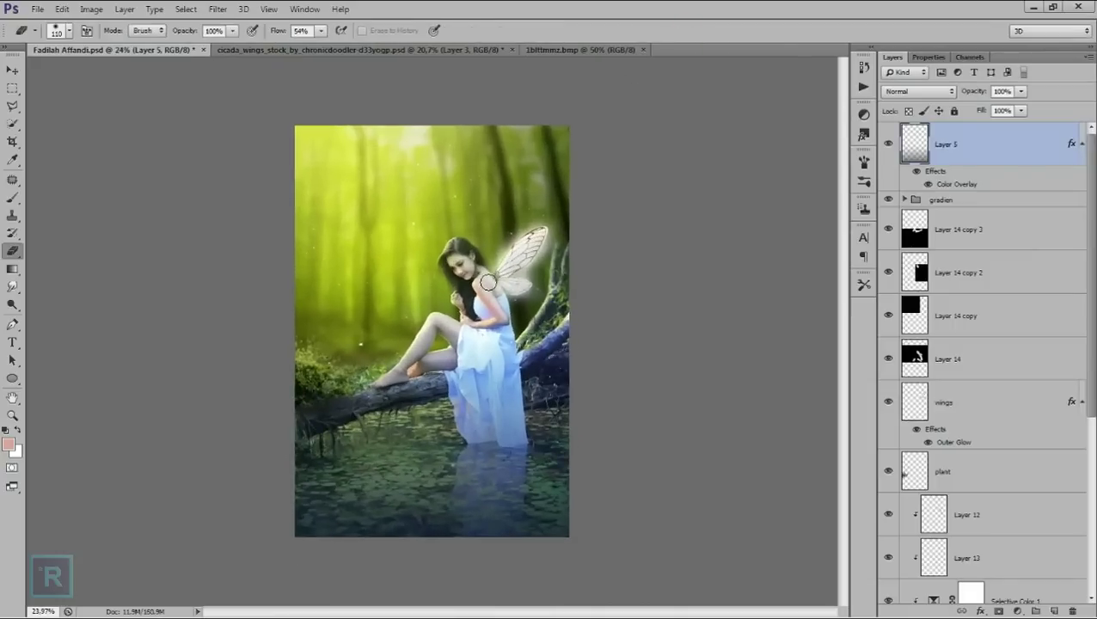
scroll(491, 284, up, 1)
scroll(492, 284, up, 3)
scroll(492, 284, down, 2)
scroll(492, 284, down, 1)
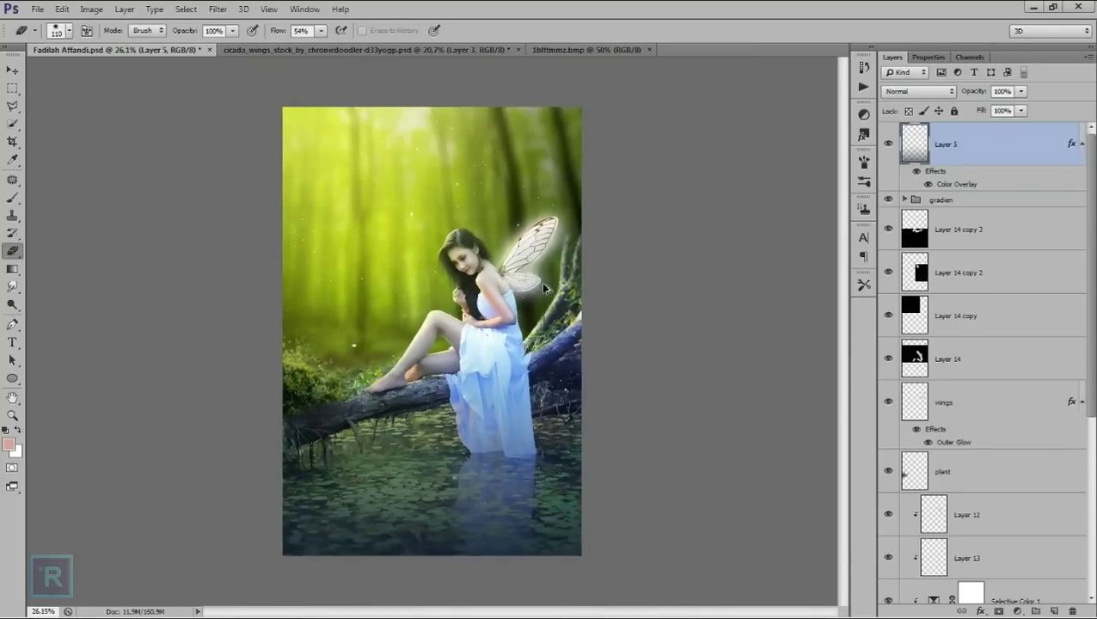
- Stamp all visible layers into Layer 15 and duplicate it as Layer 15 copy, keeping Normal blend
key(ctrl+shift+alt+e)
key(ctrl+j)
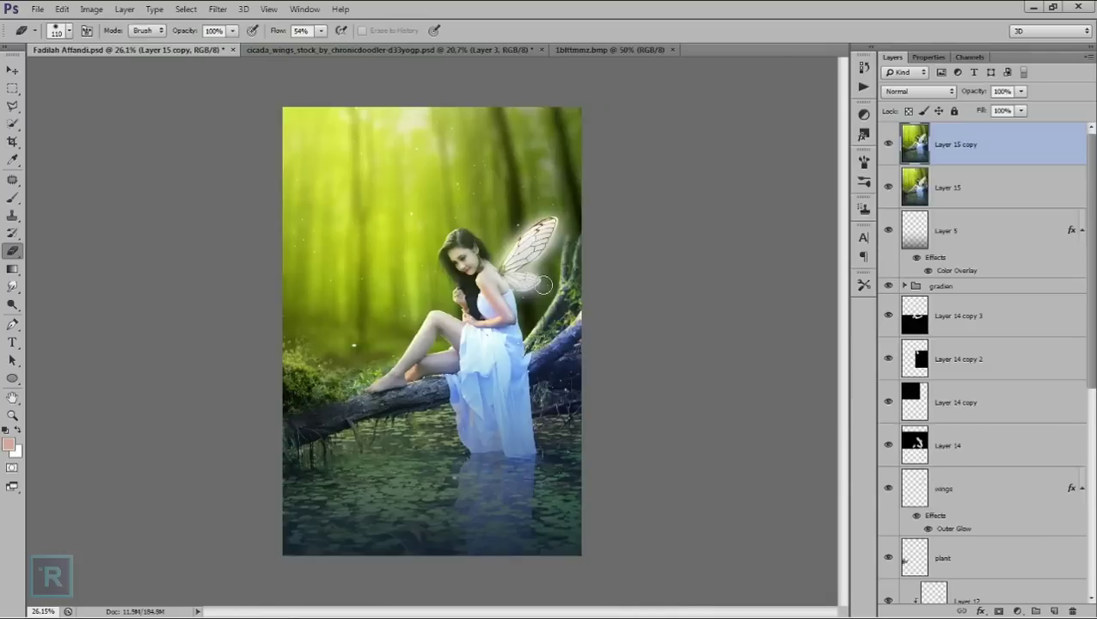
scroll(543, 286, up, 1)
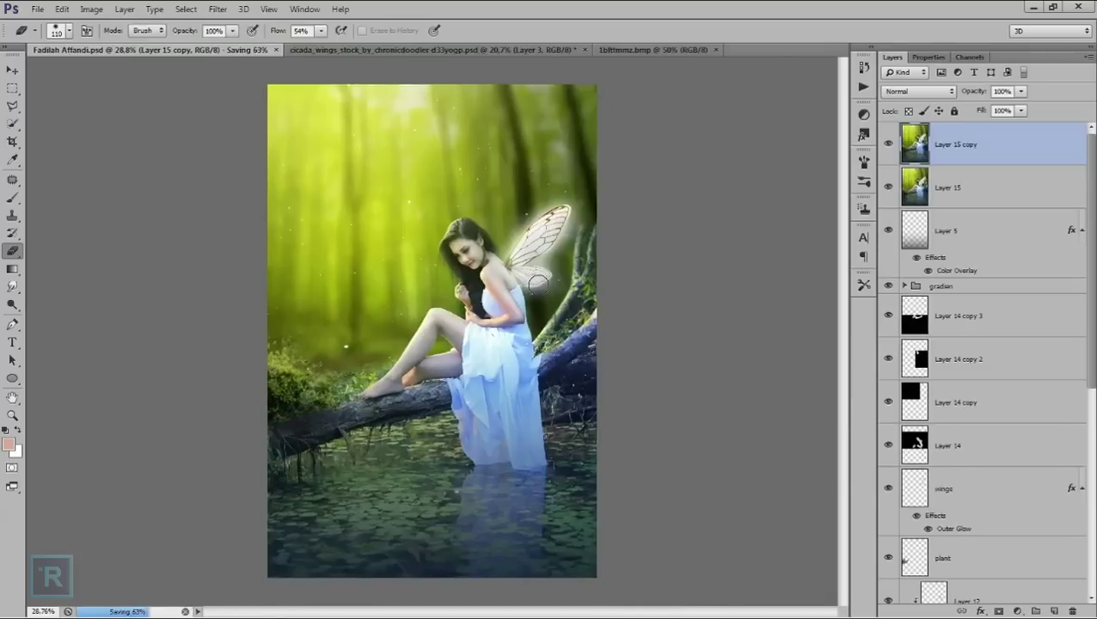
click(906, 94)
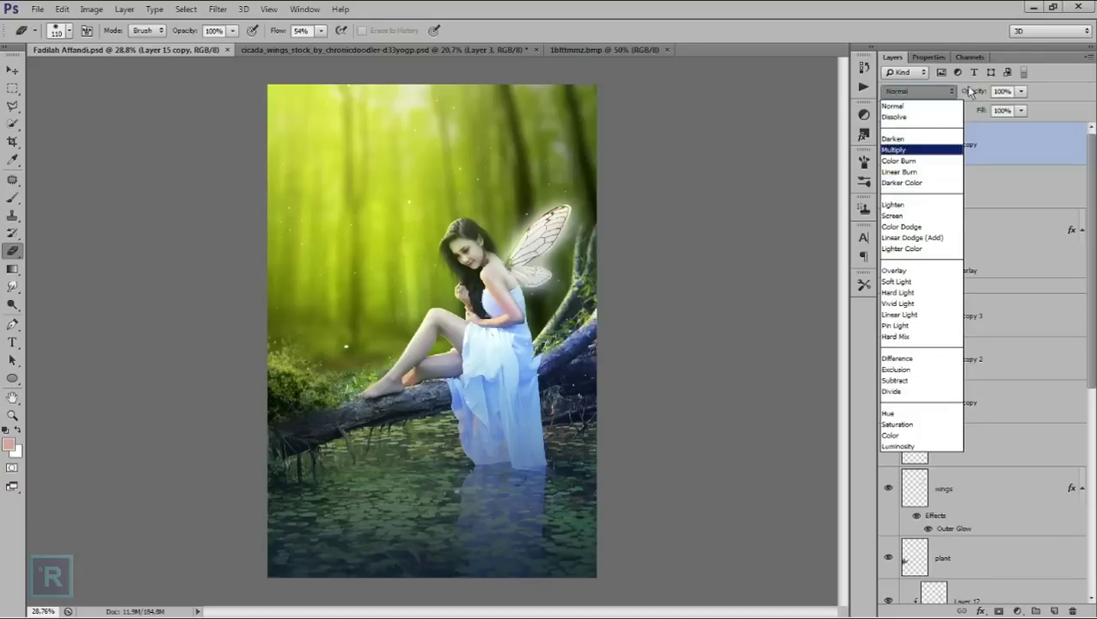
click(945, 91)
click(1015, 610)
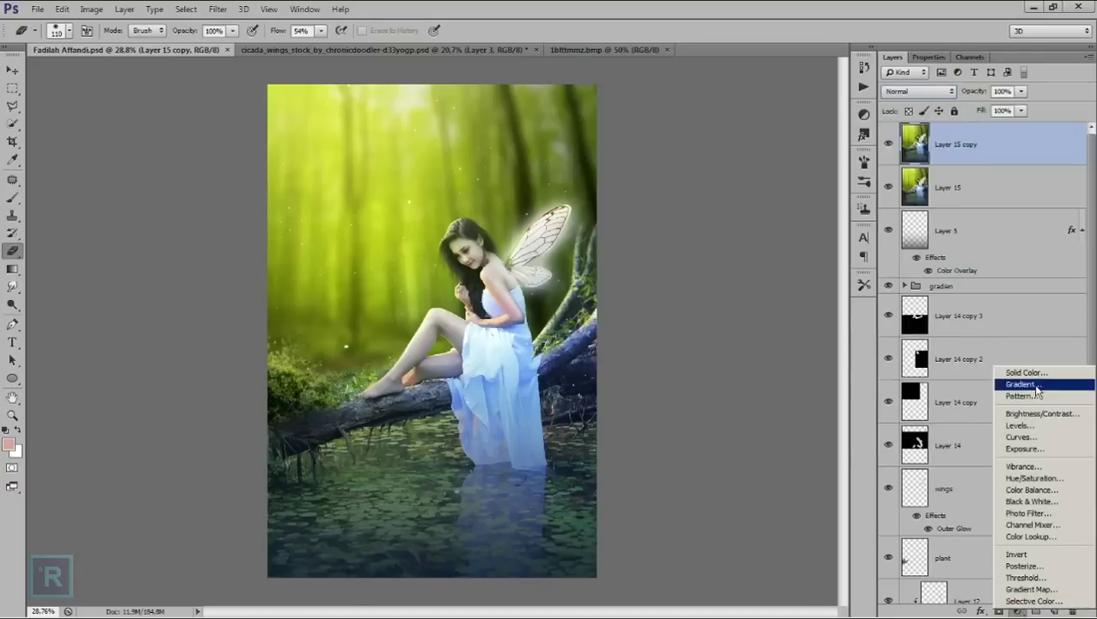
- Add a Gradient fill layer with both colour stops set to black (#000000)
click(1023, 384)
click(858, 342)
click(819, 220)
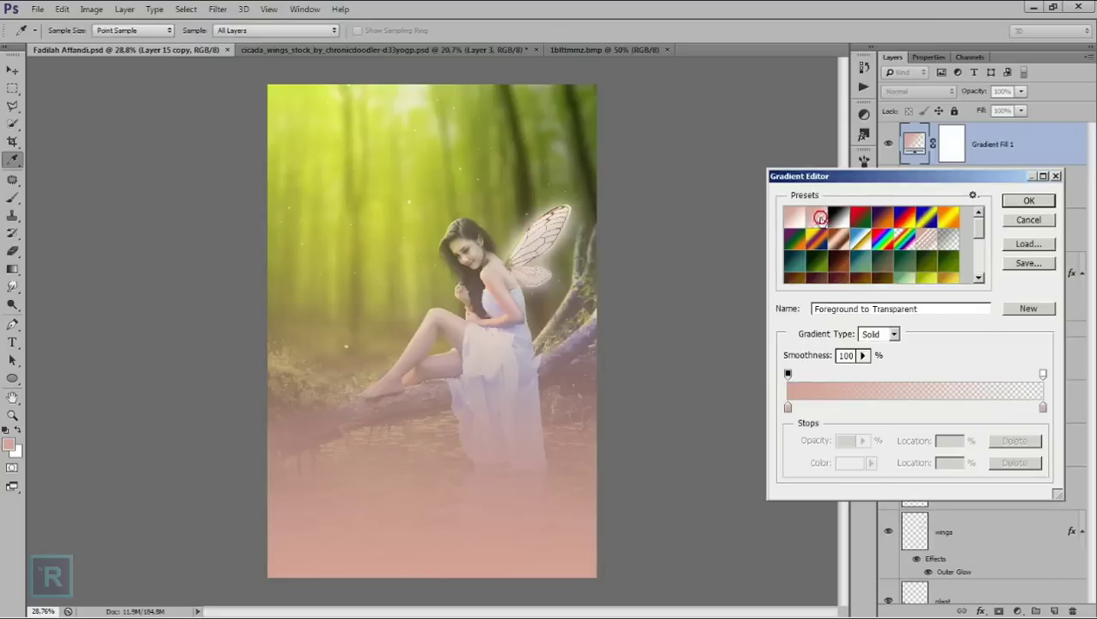
click(788, 407)
click(850, 462)
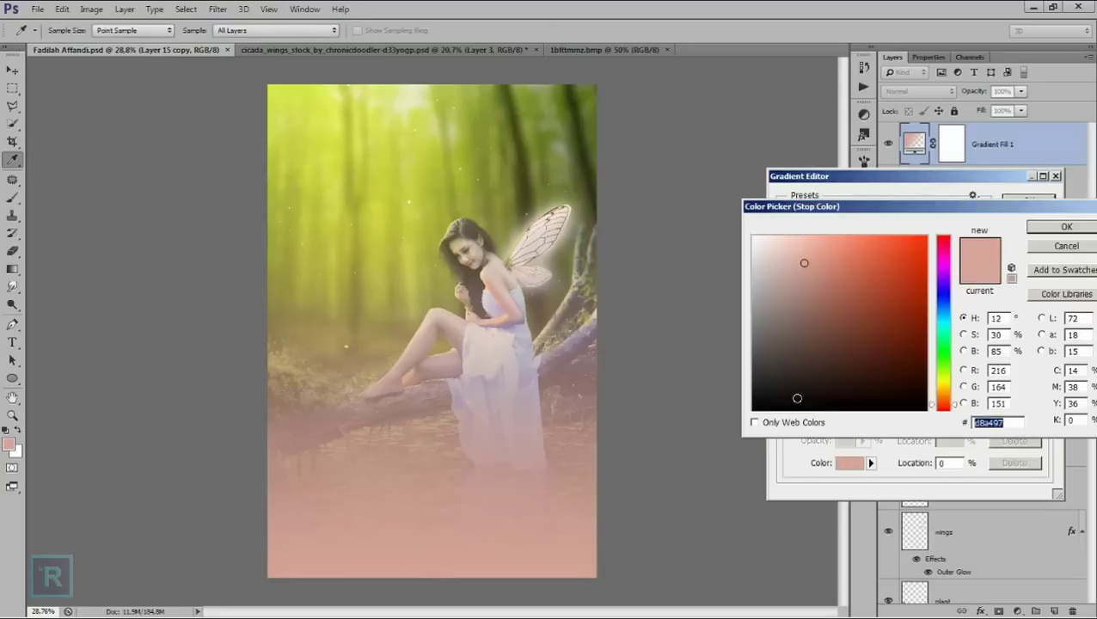
text(000000)
click(1040, 232)
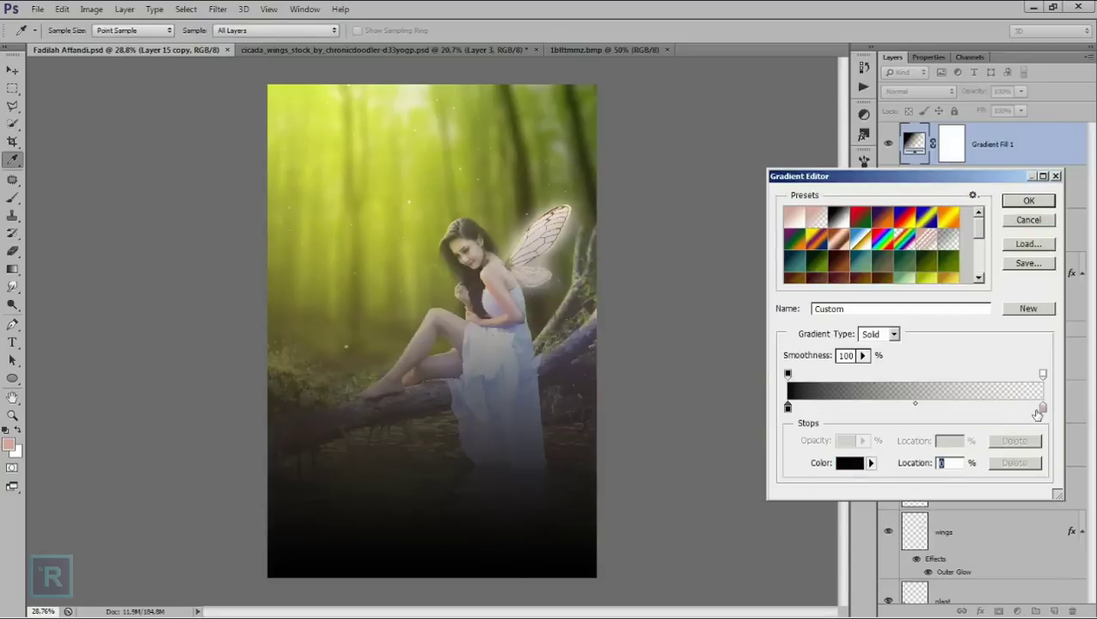
click(1042, 407)
click(849, 462)
drag(828, 362, 754, 410)
click(1066, 228)
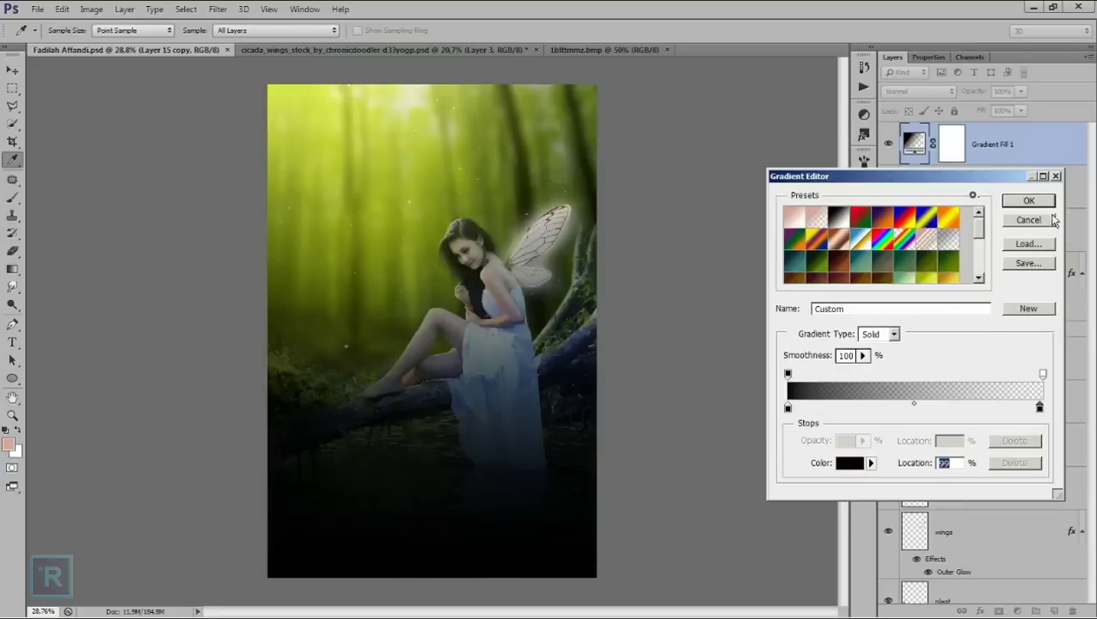
click(1030, 203)
- Make the gradient Radial and Reversed at 318% scale, shift its centre up, and set opacity to 70%
click(864, 360)
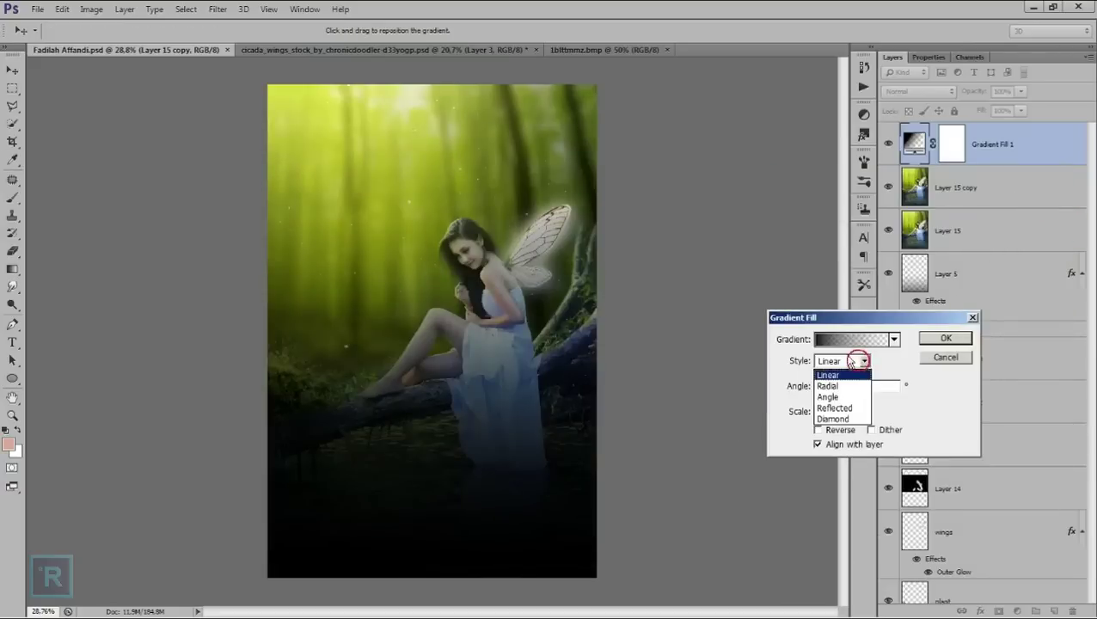
click(838, 382)
click(840, 428)
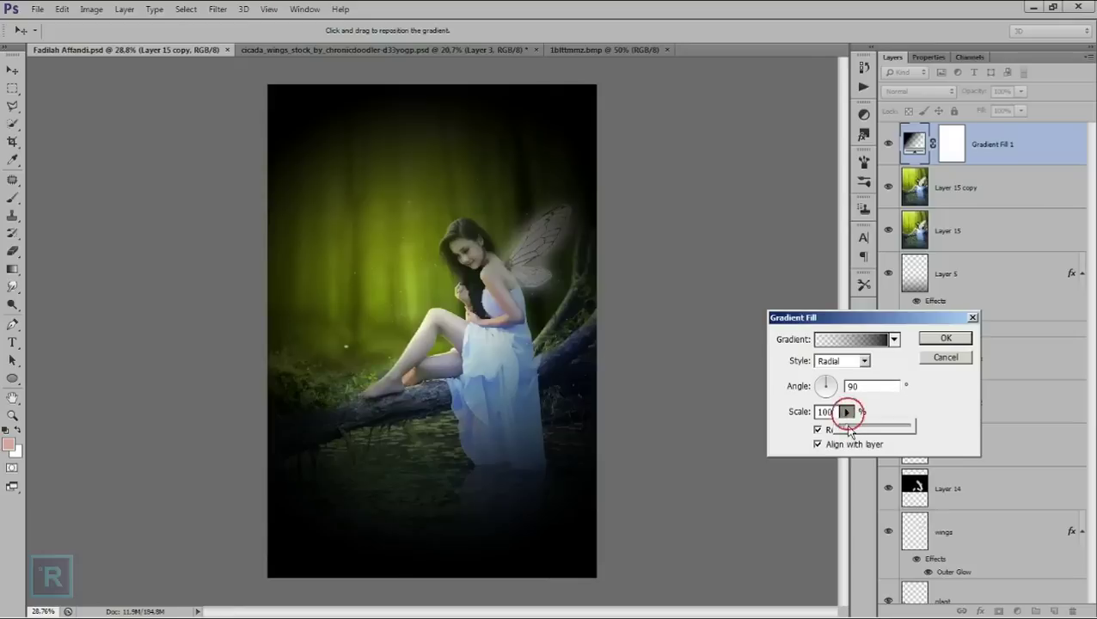
drag(839, 427, 864, 430)
mouse_move(465, 294)
mouse_down()
mouse_move(416, 238)
mouse_move(397, 165)
mouse_up()
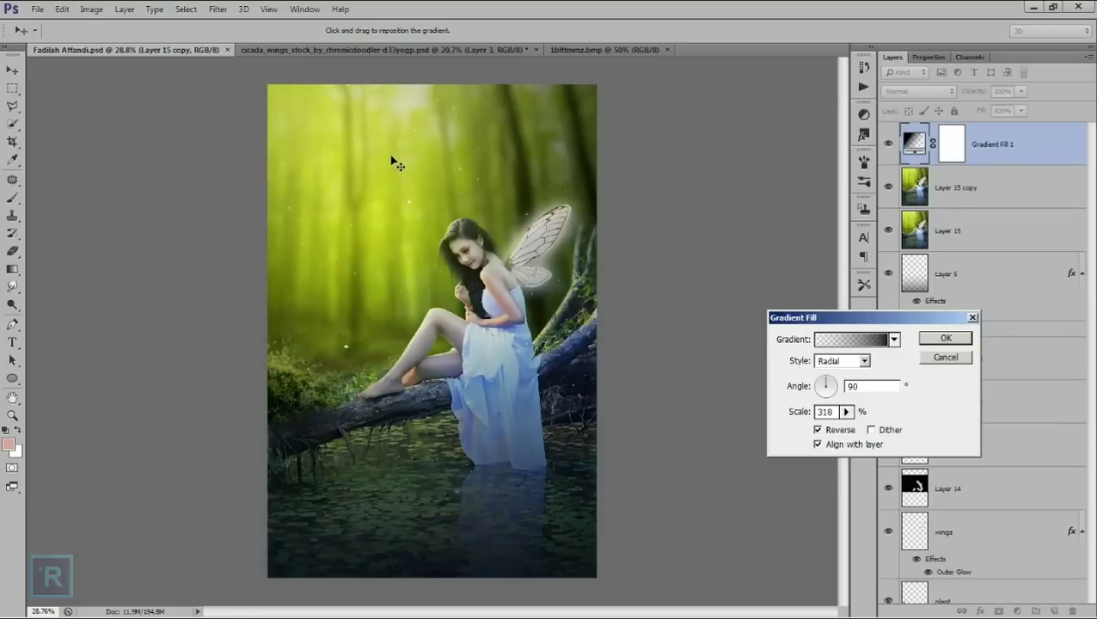
click(946, 339)
click(1020, 92)
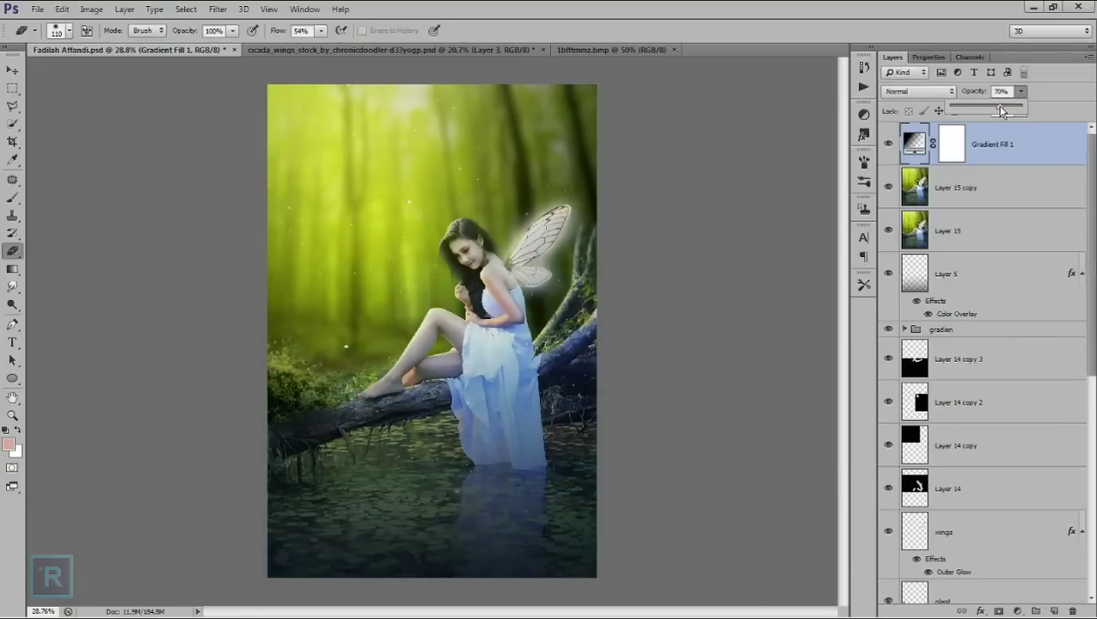
click(891, 145)
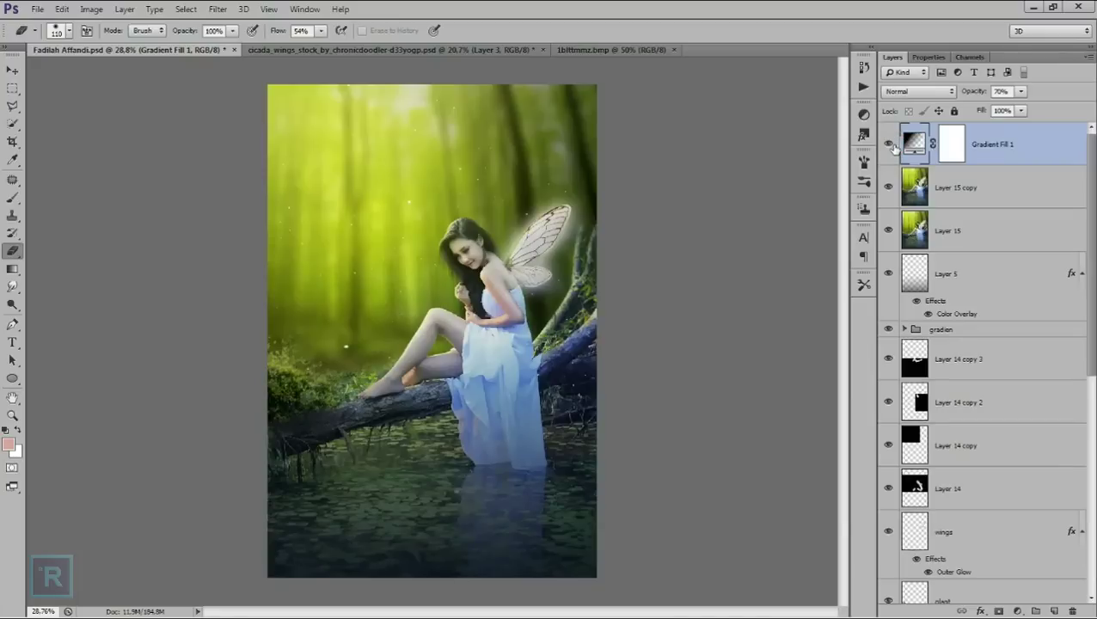
- On Gradient Fill 1's mask, paint black with a 193 px, 100% opacity brush over the fairy's body and leg
click(951, 144)
click(13, 198)
click(285, 30)
drag(289, 43, 345, 45)
right_click(546, 295)
drag(617, 319, 649, 318)
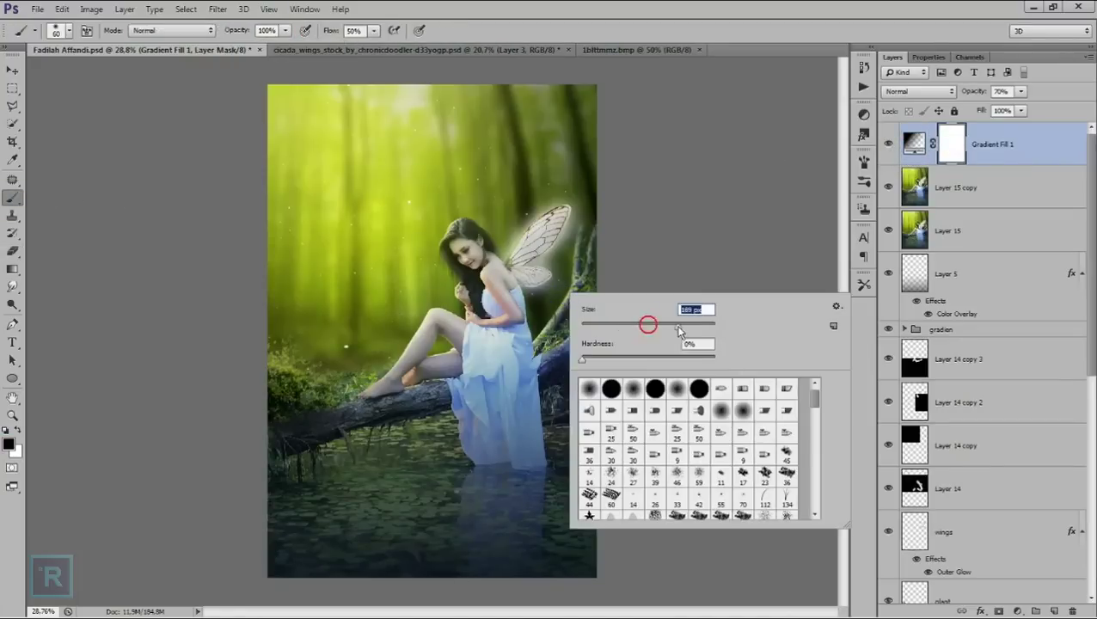
key(Return)
drag(462, 260, 399, 326)
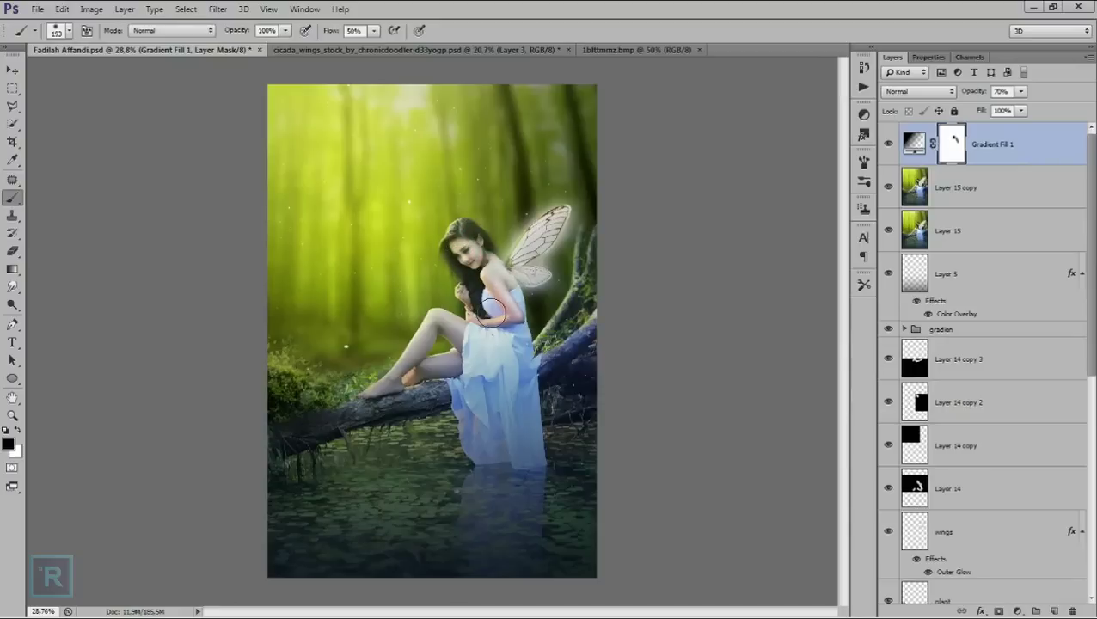
mouse_move(469, 328)
mouse_down()
mouse_move(427, 392)
mouse_move(518, 325)
mouse_up()
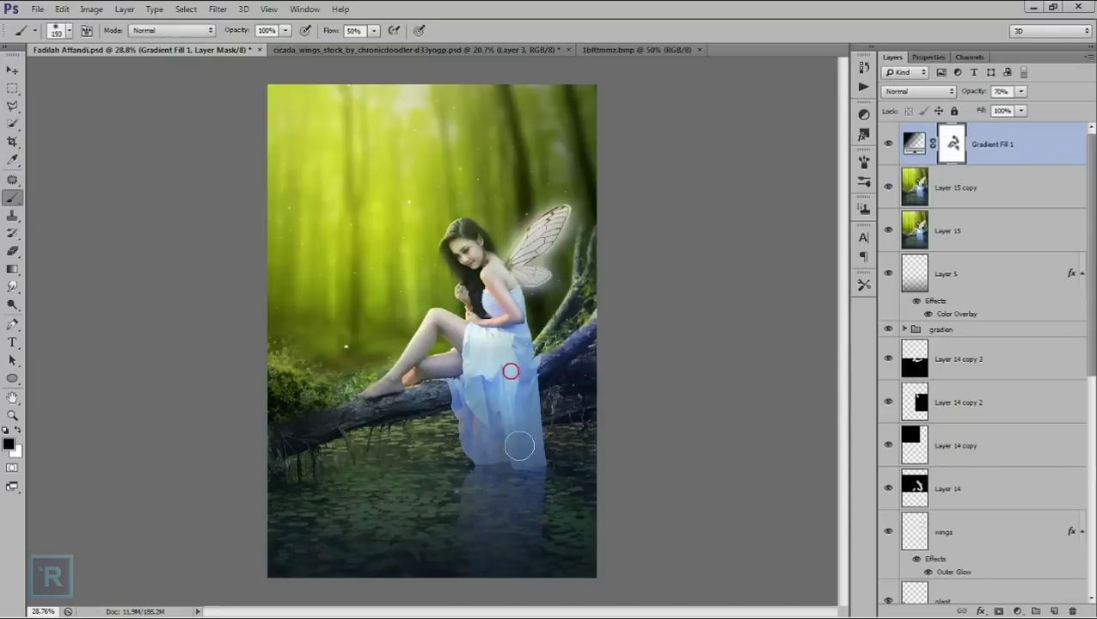
- With a 473 px brush, clear the vignette from the dress, wing and nearby water
right_click(445, 408)
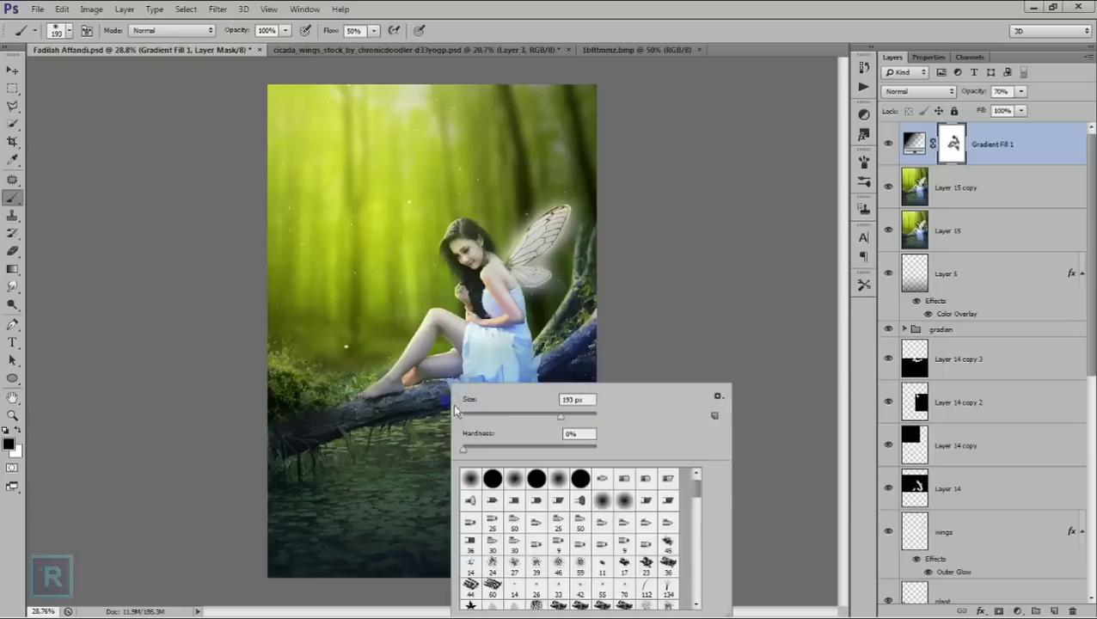
key(Return)
mouse_move(369, 361)
mouse_down()
mouse_move(427, 301)
mouse_move(448, 237)
mouse_up()
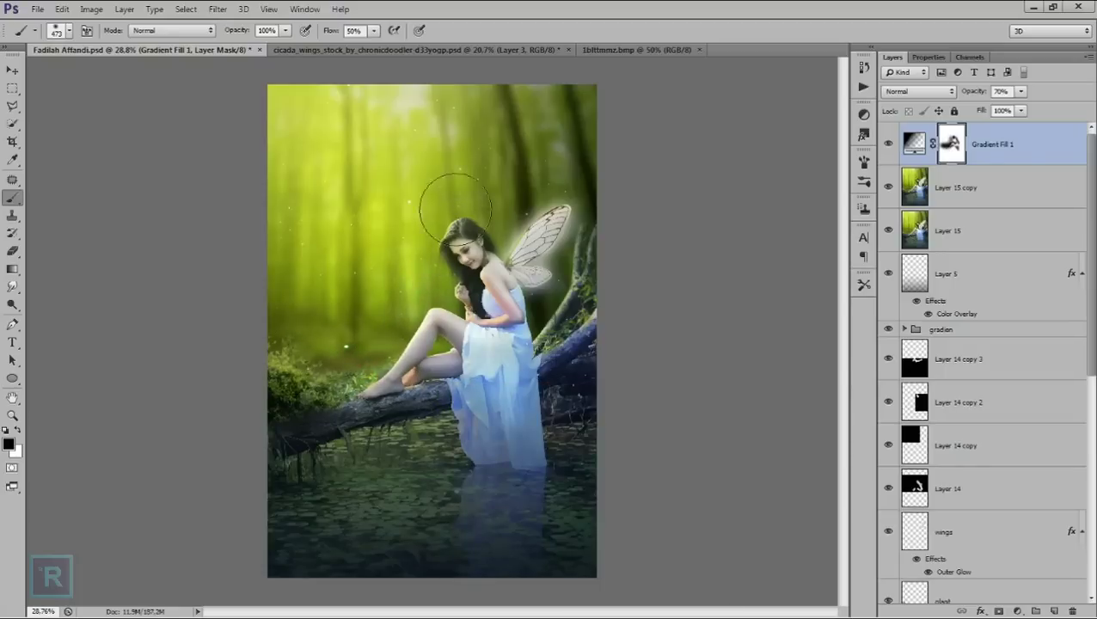
drag(533, 242, 516, 254)
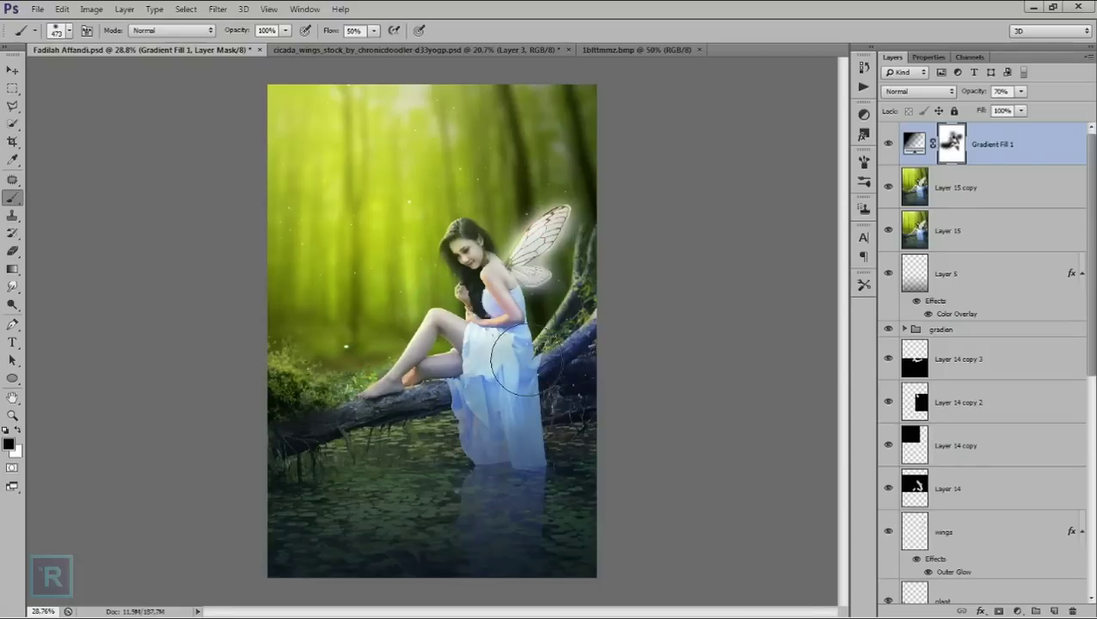
mouse_move(469, 361)
mouse_down()
mouse_move(477, 398)
mouse_move(453, 392)
mouse_up()
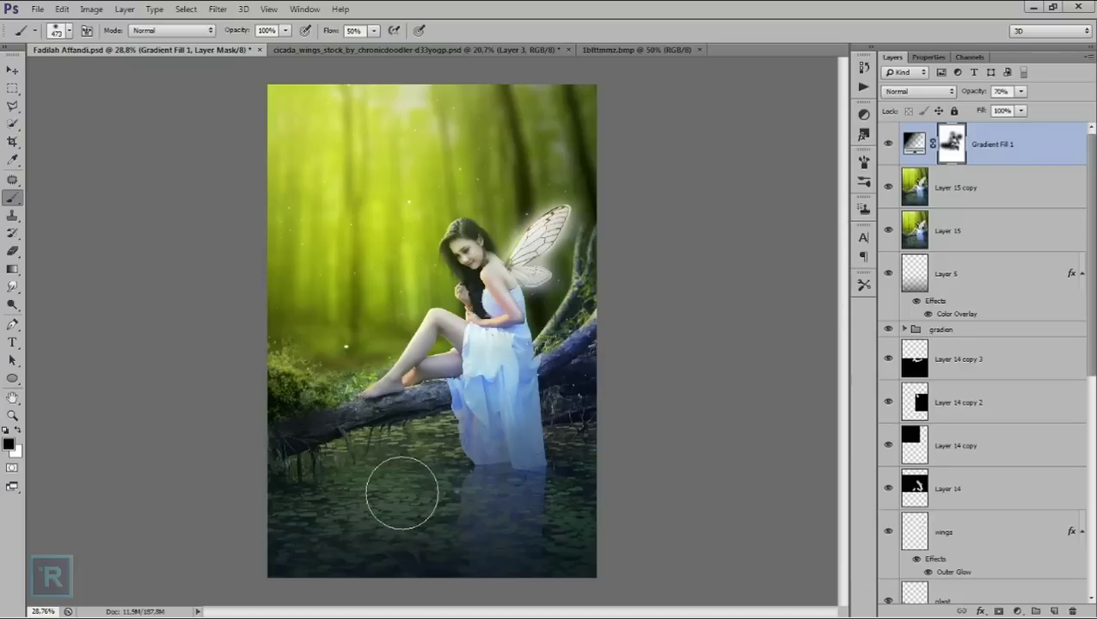
mouse_move(453, 507)
mouse_down()
mouse_move(416, 512)
mouse_move(495, 509)
mouse_move(360, 479)
mouse_up()
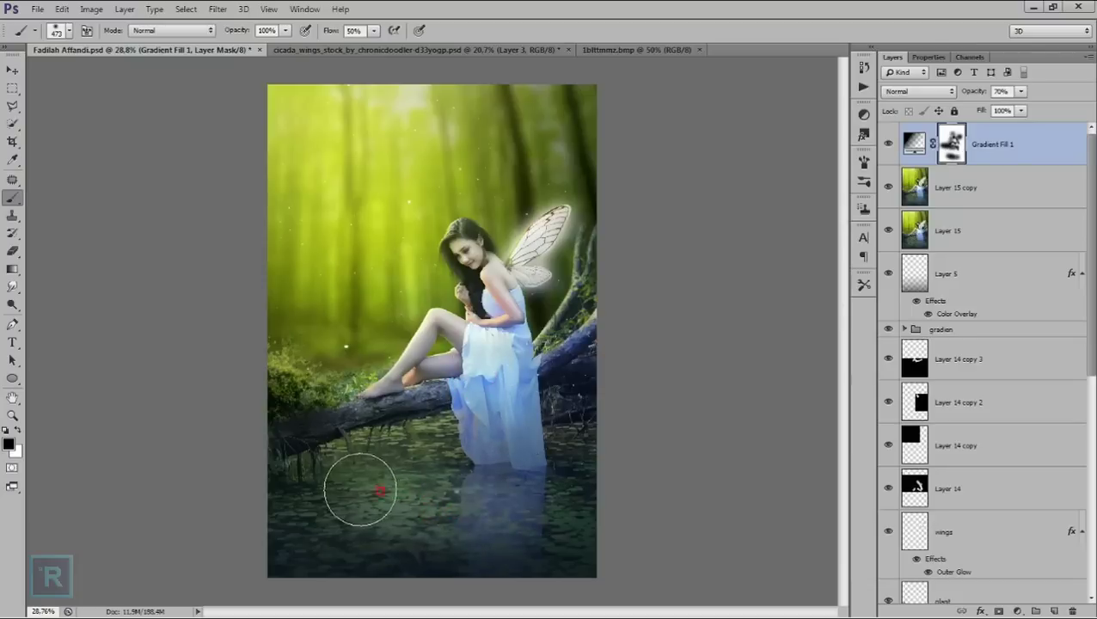
scroll(464, 448, down, 3)
scroll(486, 365, up, 1)
scroll(488, 361, up, 1)
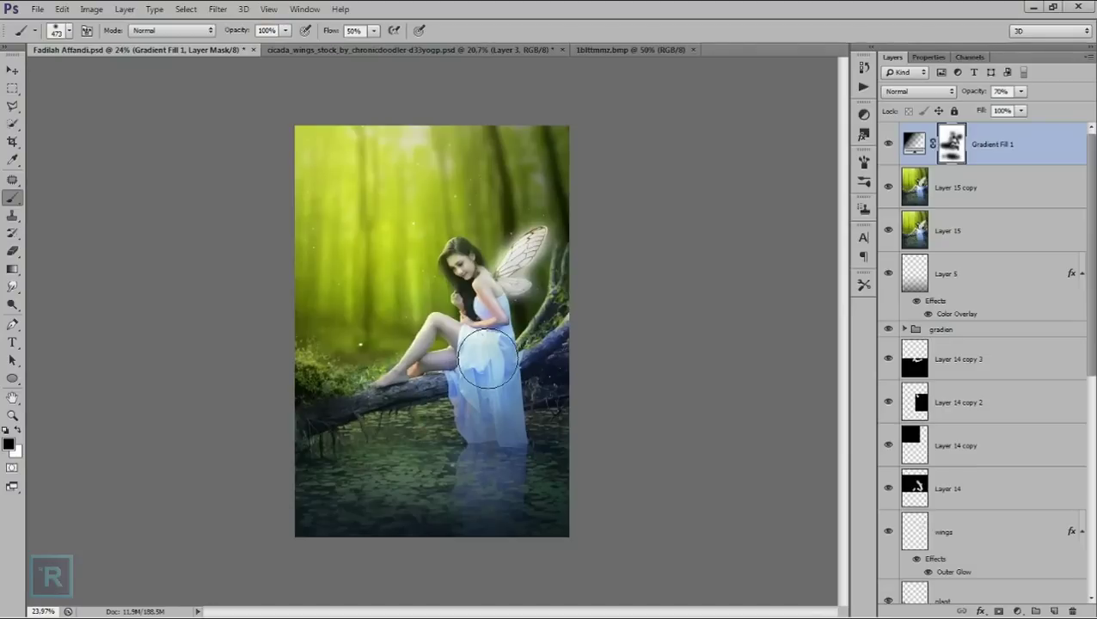
click(1018, 608)
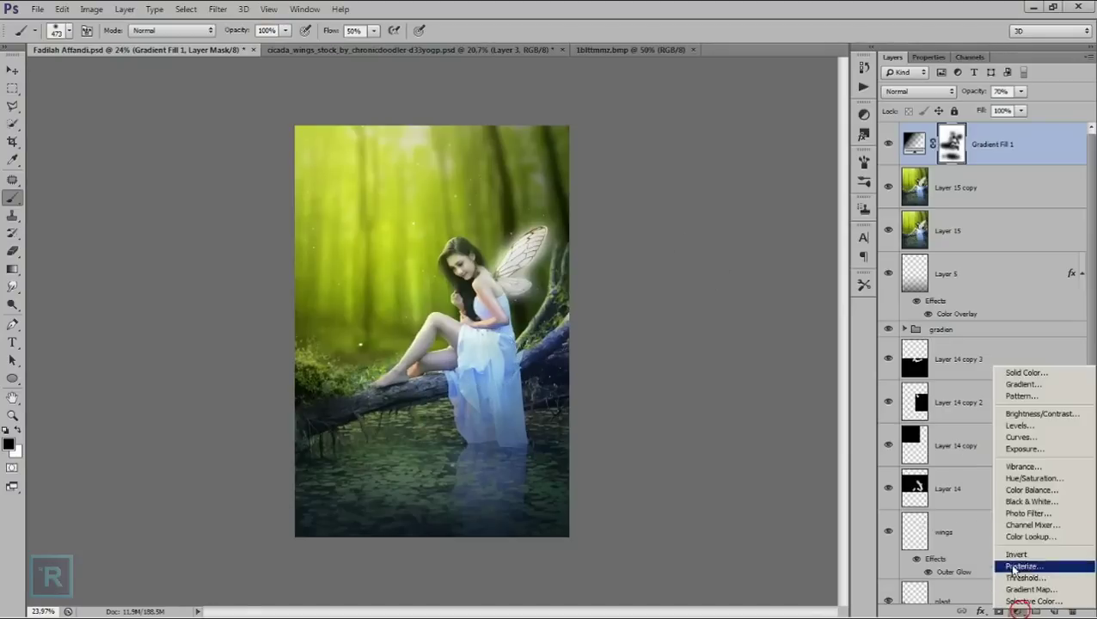
- Add a Levels layer raising Blue output shadows to 28 with a midtone tweak, and Red output shadows to 13
click(1011, 420)
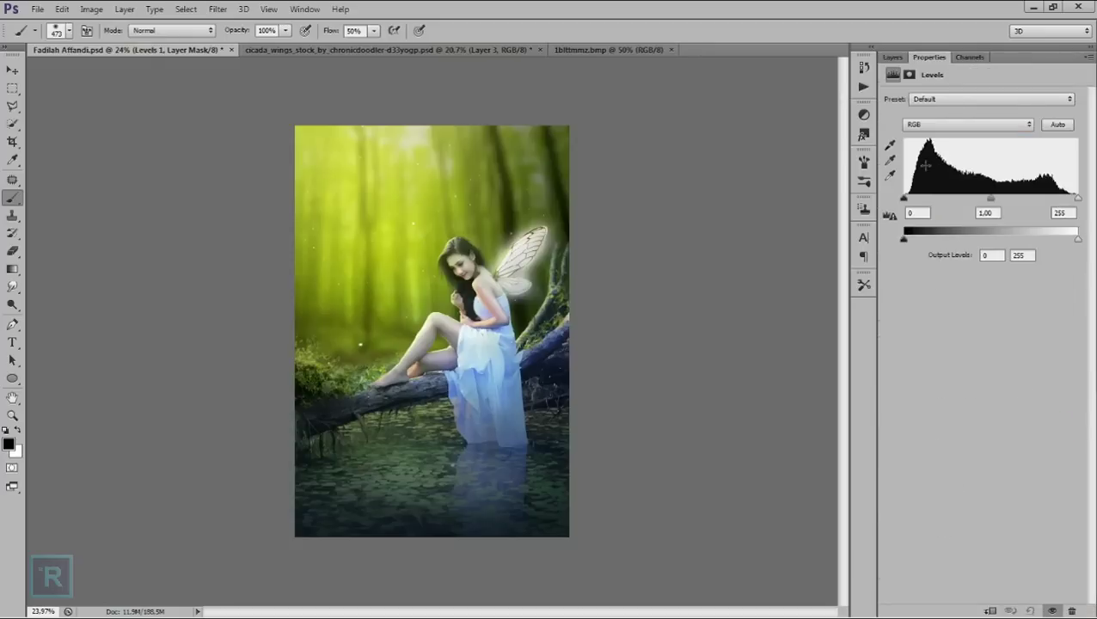
click(924, 125)
click(925, 168)
drag(905, 239, 916, 239)
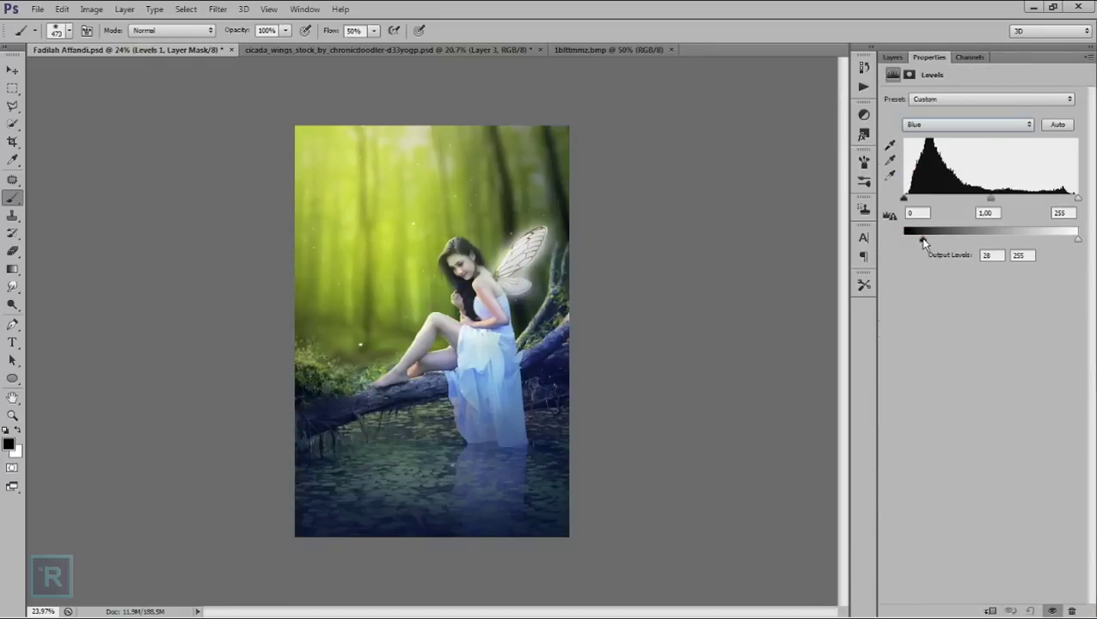
drag(992, 198, 1001, 200)
click(980, 126)
click(970, 147)
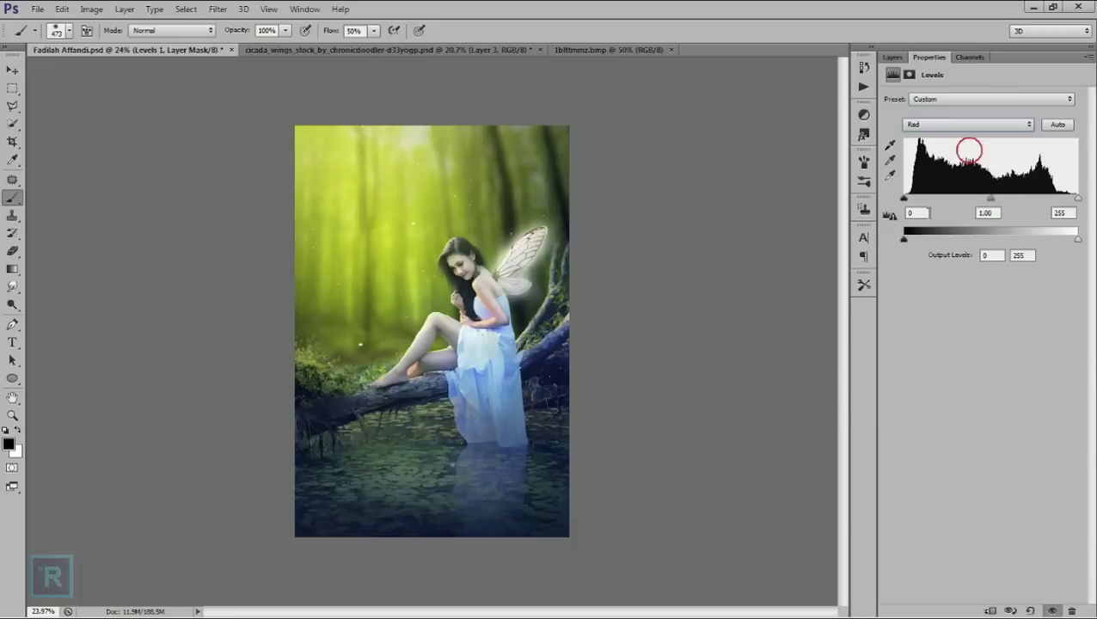
drag(905, 241, 915, 243)
click(893, 56)
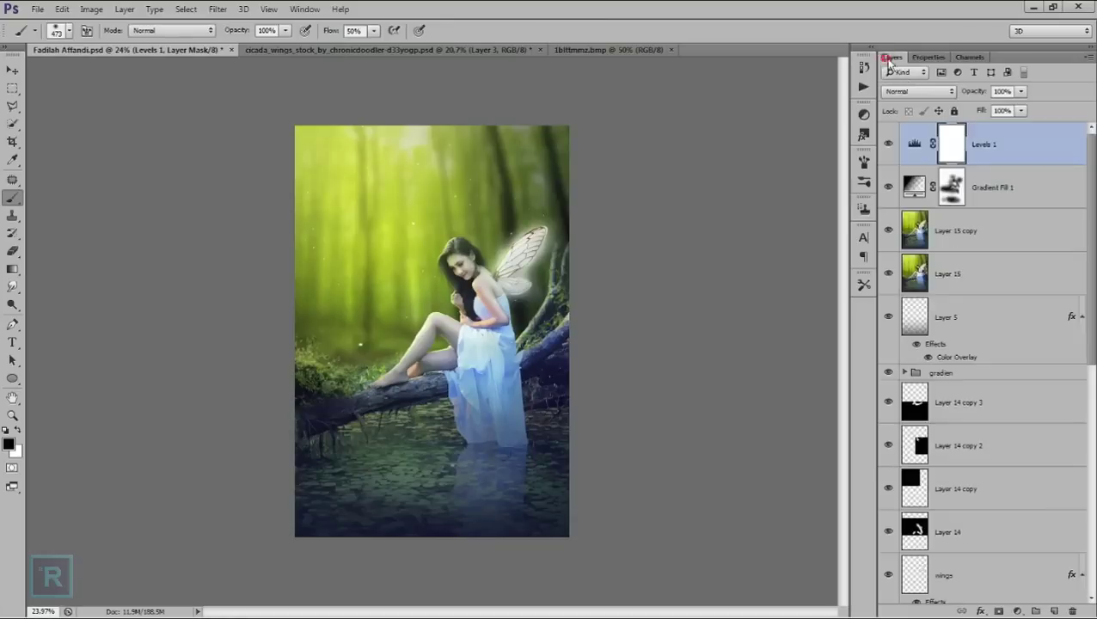